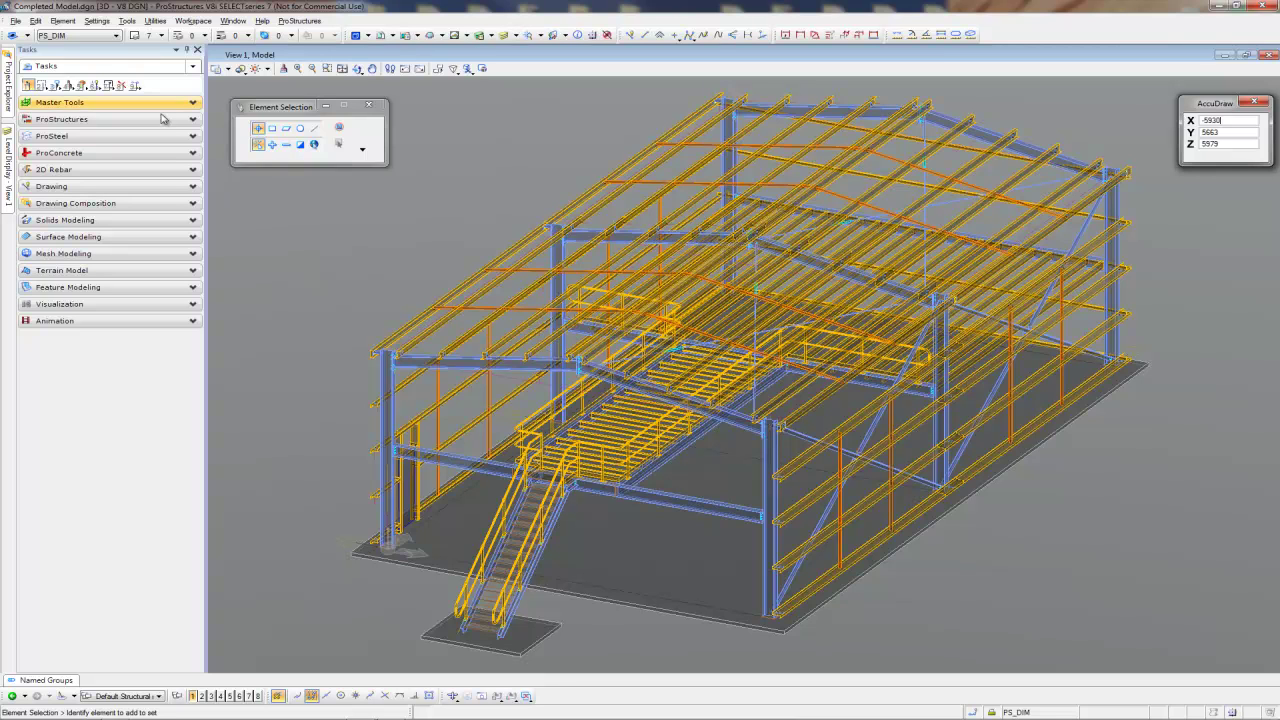
- Open the recent model file ProSteel Modelling.dgn
{"action": "left_click", "coordinate": [15, 20]}
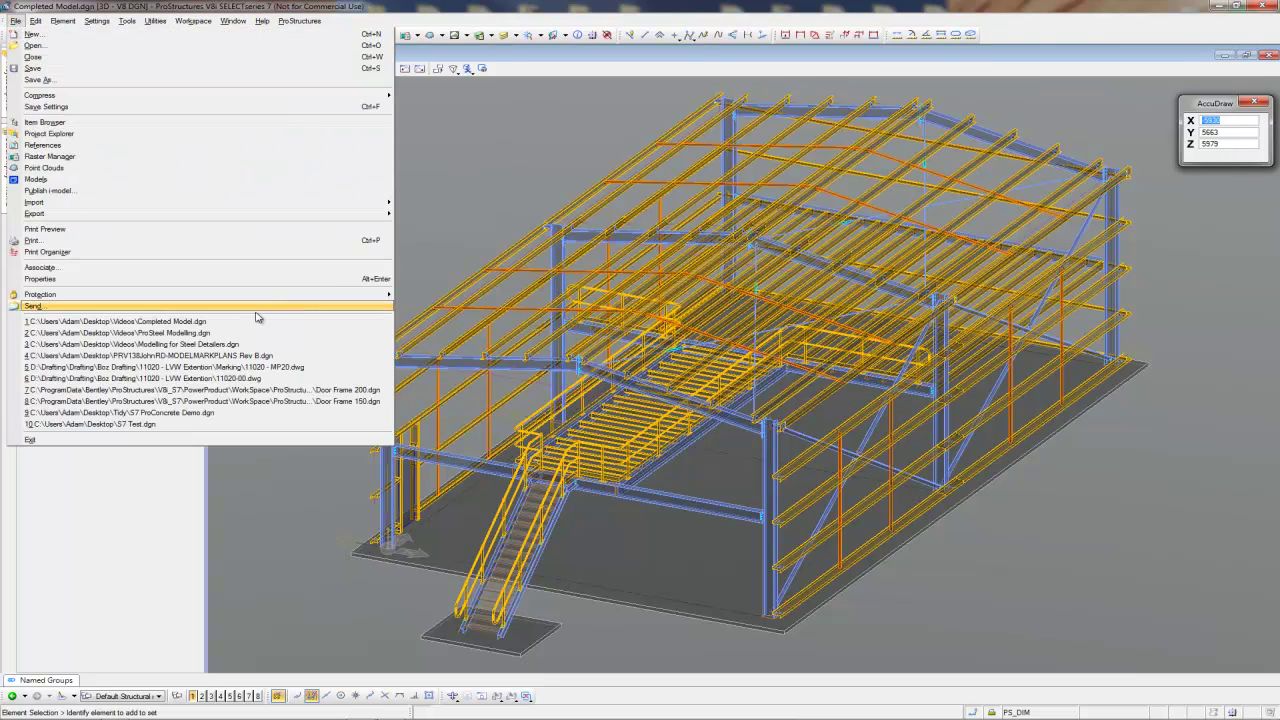
{"action": "left_click", "coordinate": [214, 333]}
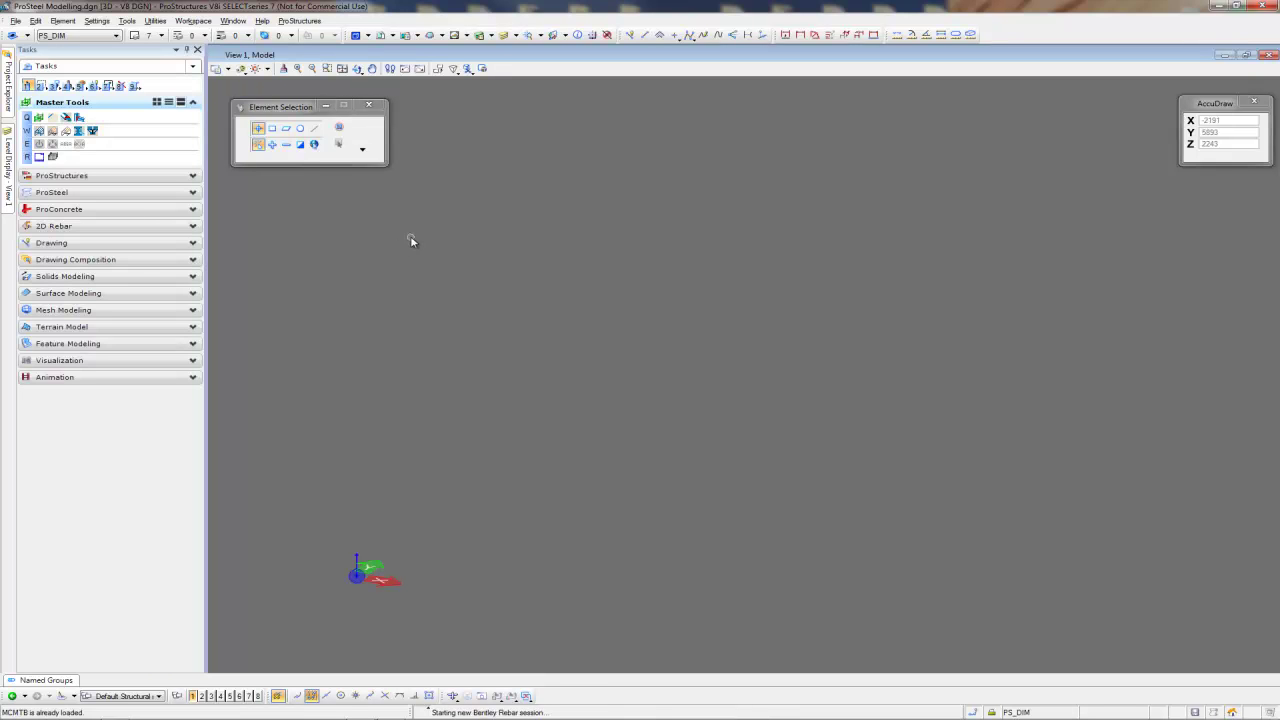
- Insert a rectangular workframe at the ACS origin along the ACS x-axis, 18000 long, 10000 wide and 5500 high, with a 10° roof angle
{"action": "left_click", "coordinate": [193, 102]}
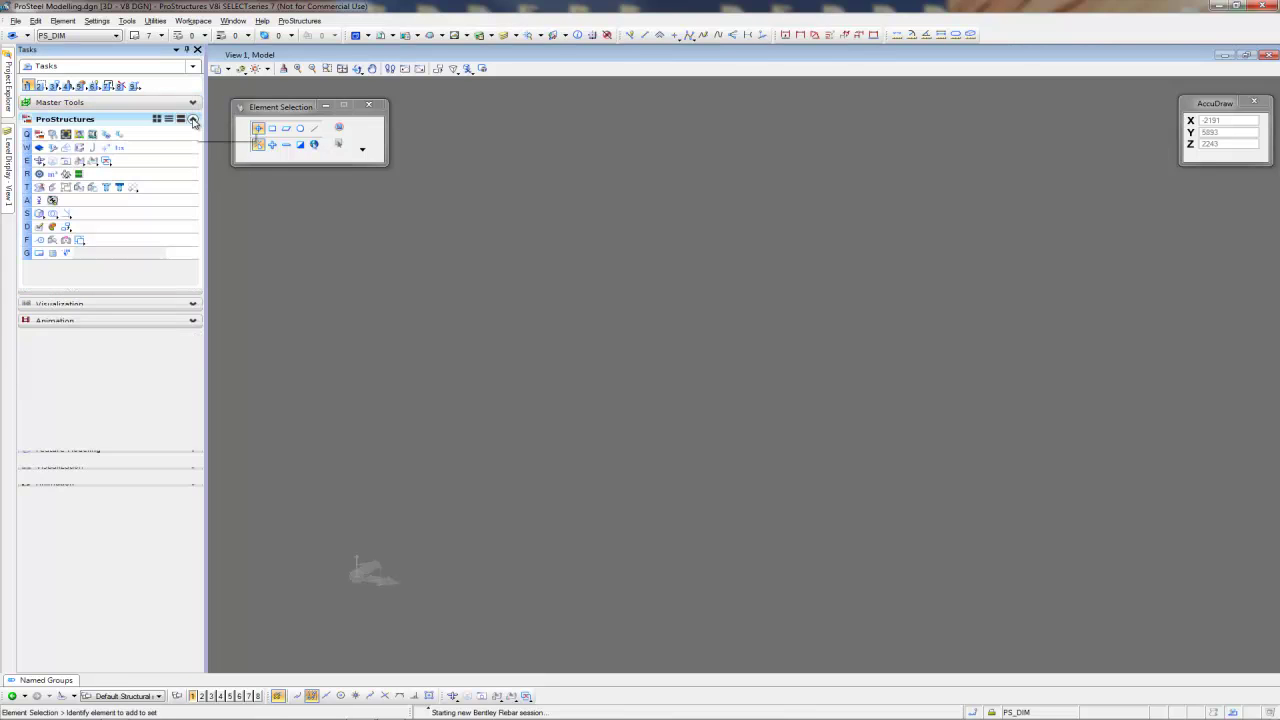
{"action": "left_click", "coordinate": [193, 119]}
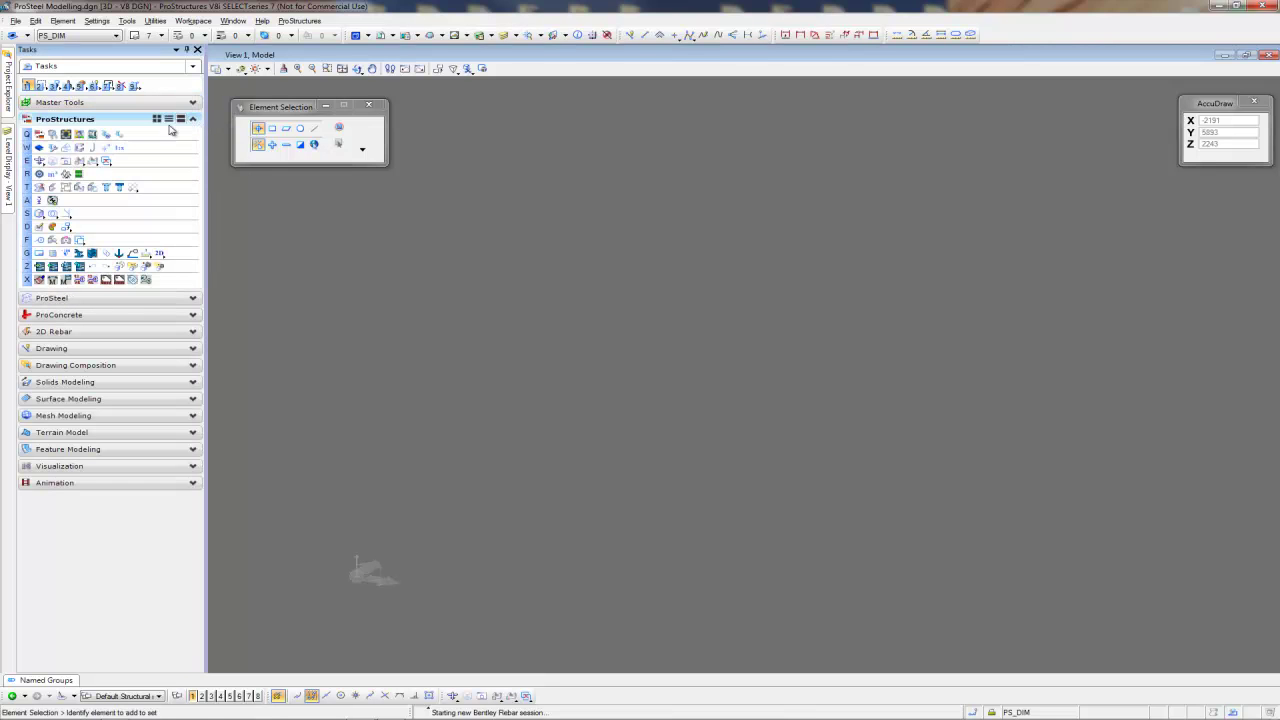
{"action": "left_click", "coordinate": [66, 147]}
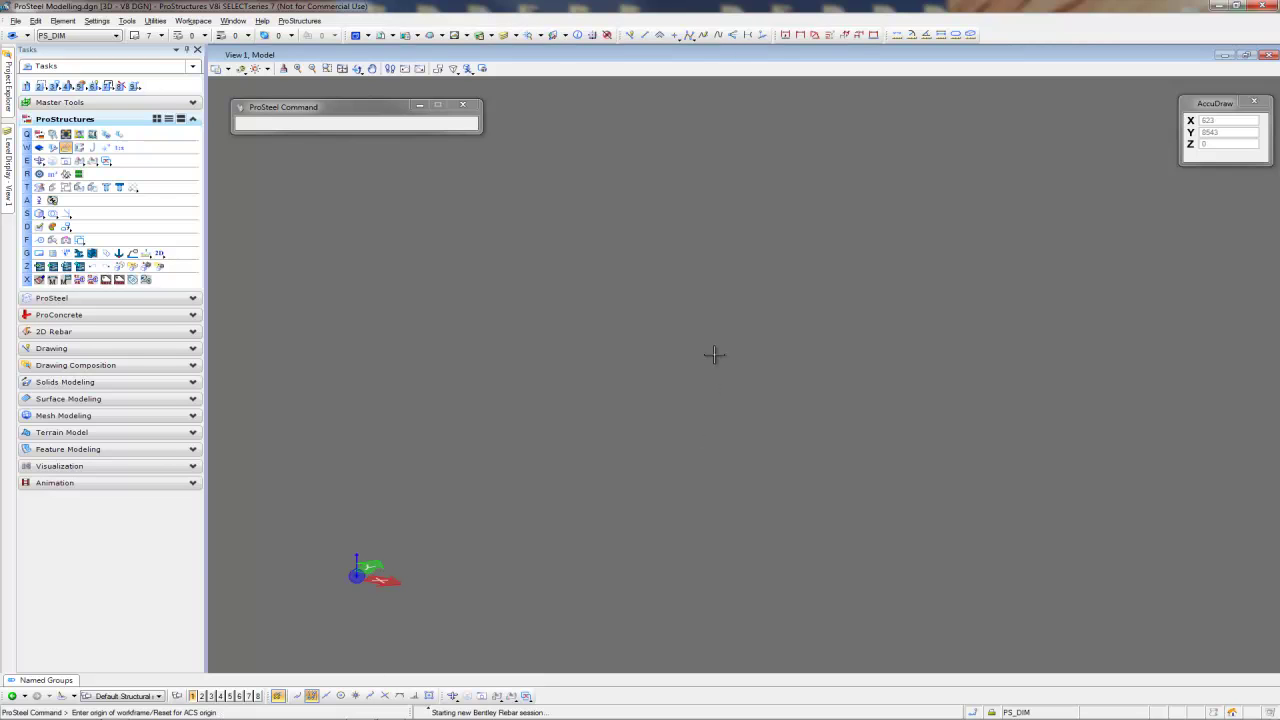
{"action": "right_click", "coordinate": [795, 400]}
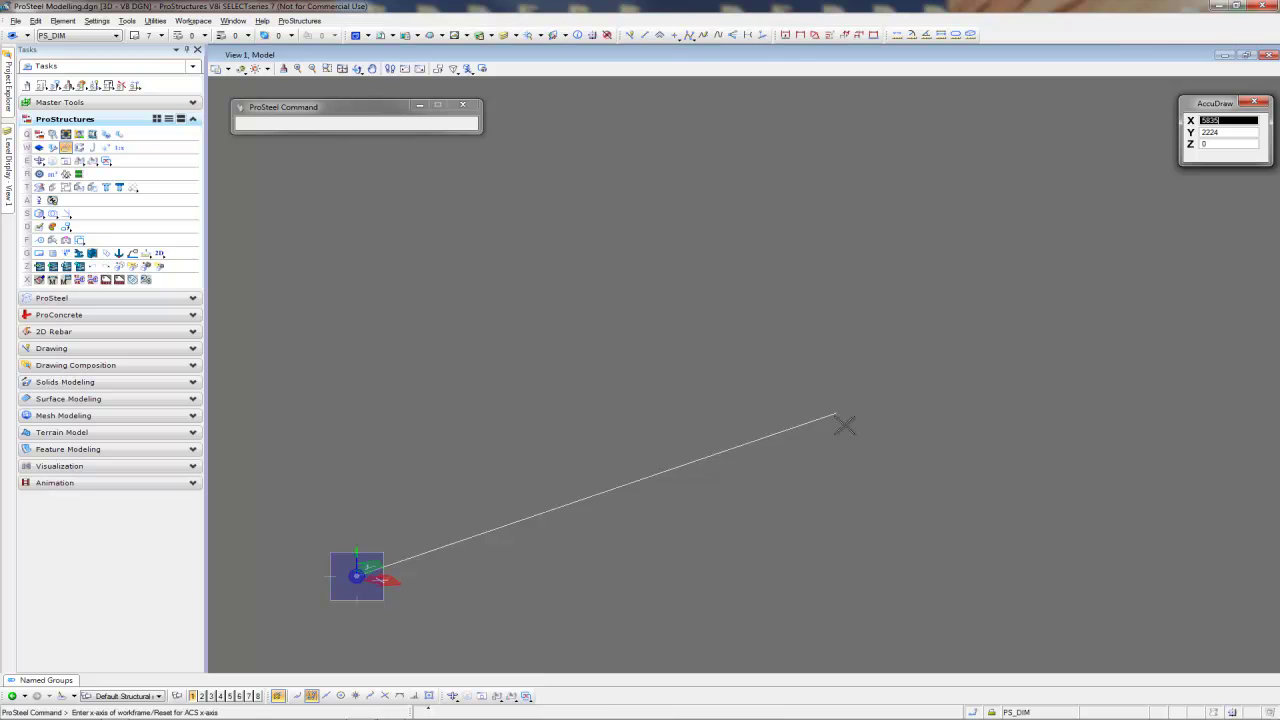
{"action": "right_click", "coordinate": [843, 425]}
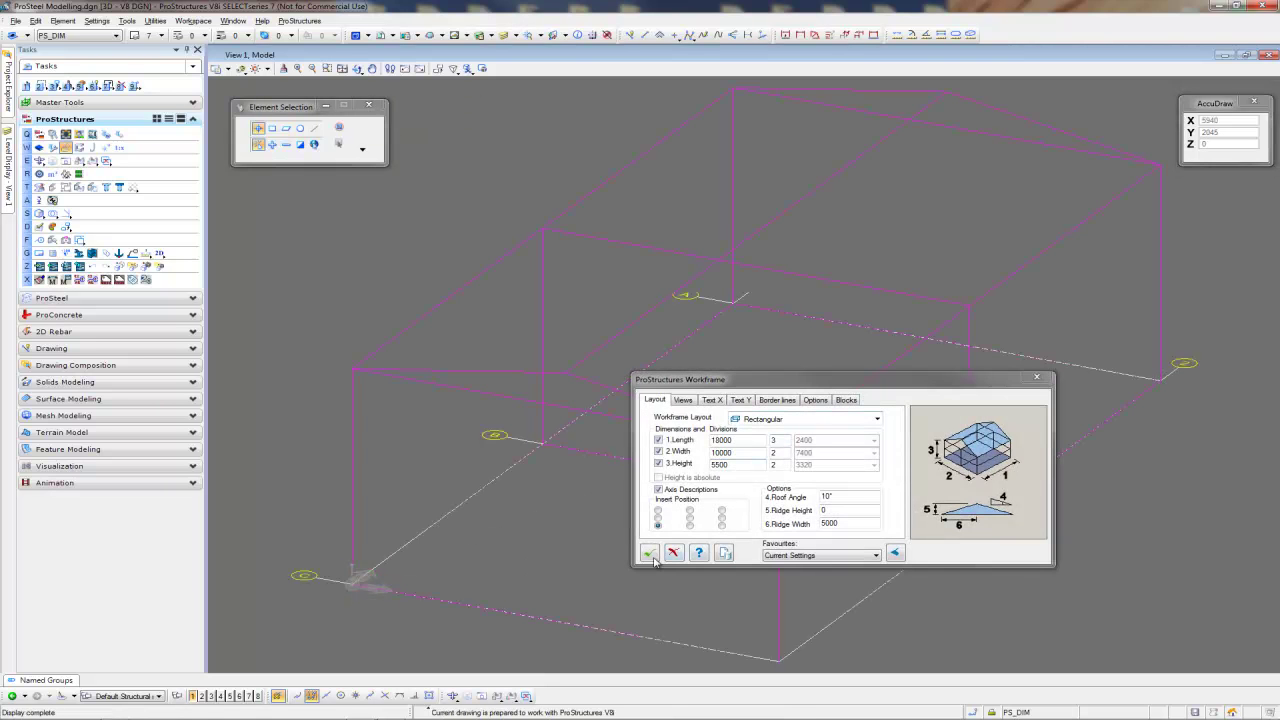
{"action": "left_click", "coordinate": [648, 554]}
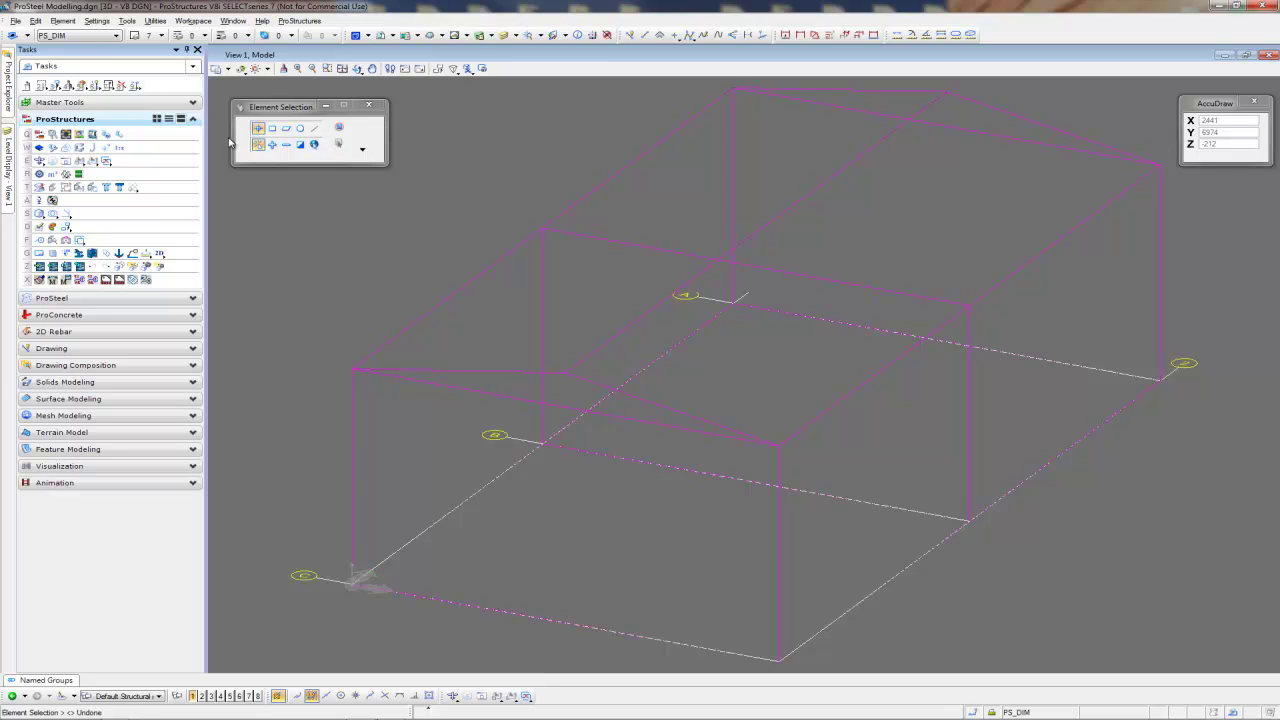
- Insert 310UB40 columns from height 0 to 5650 at all six workframe axis intersections and rotate them to 90°
{"action": "left_click", "coordinate": [68, 121]}
{"action": "left_click", "coordinate": [70, 137]}
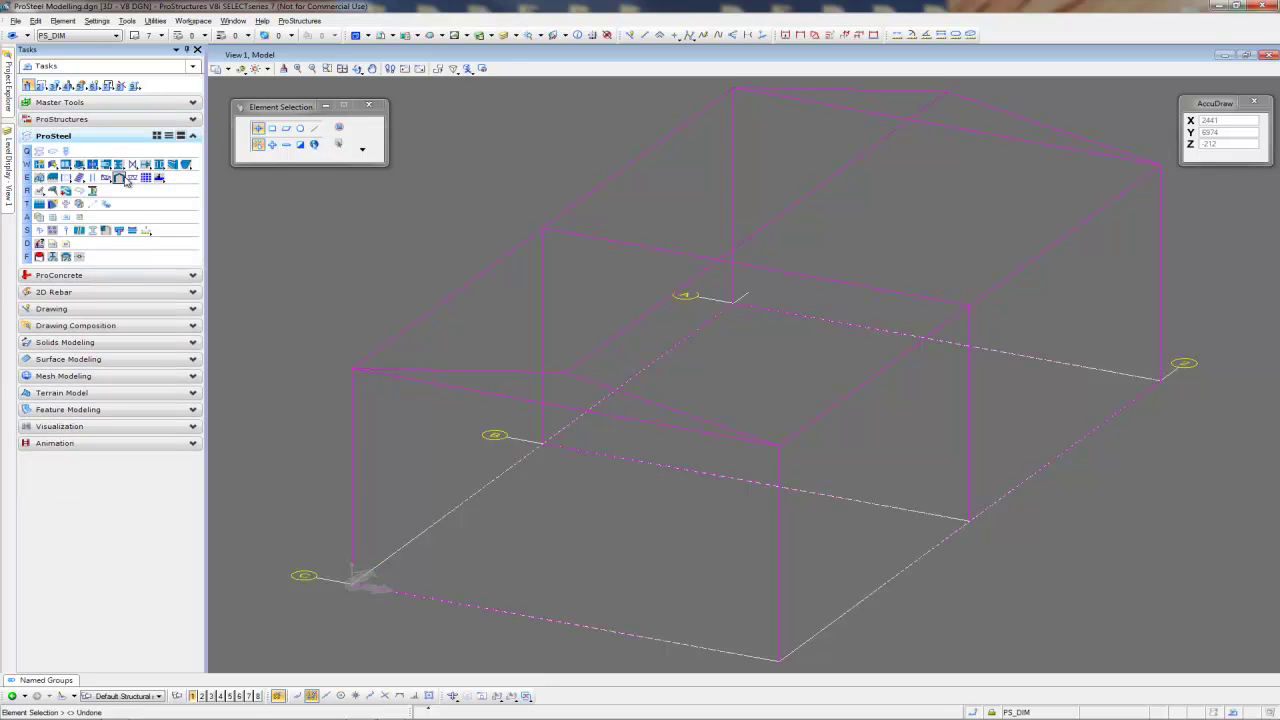
{"action": "left_click", "coordinate": [39, 151]}
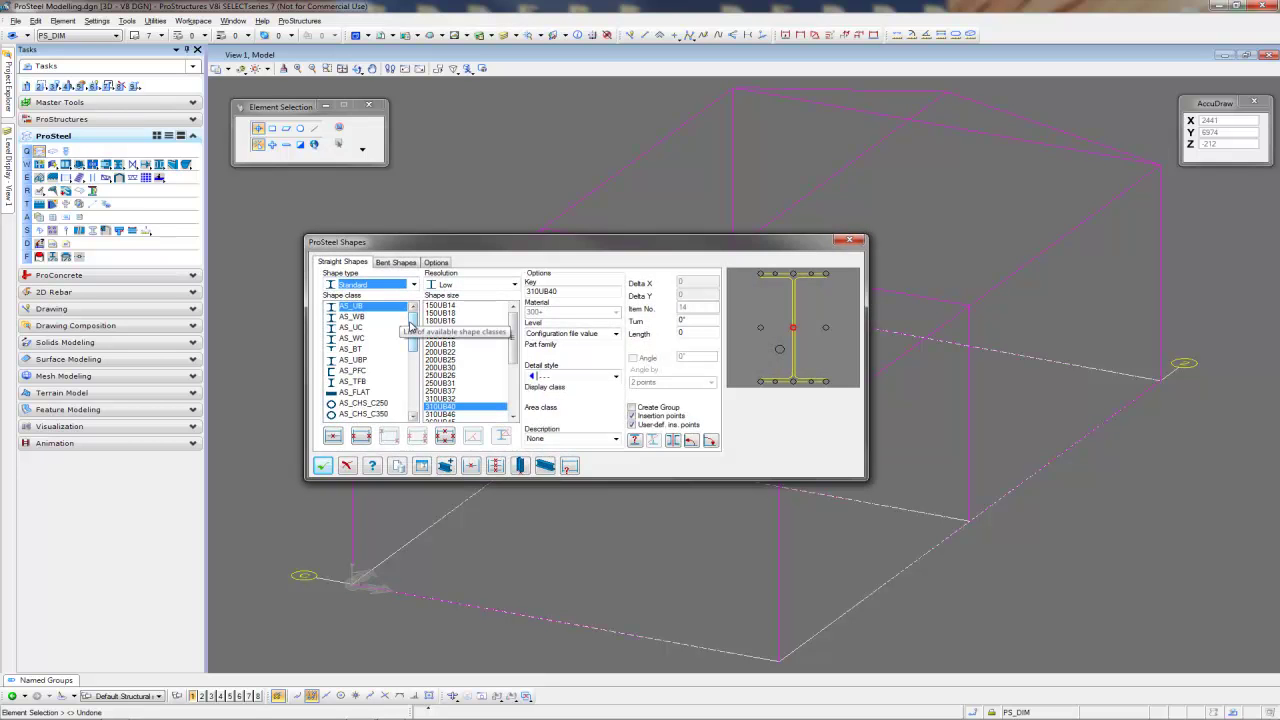
{"action": "mouse_move", "coordinate": [410, 325]}
{"action": "left_mouse_down"}
{"action": "mouse_move", "coordinate": [411, 405]}
{"action": "mouse_move", "coordinate": [412, 318]}
{"action": "mouse_move", "coordinate": [420, 328]}
{"action": "left_mouse_up"}
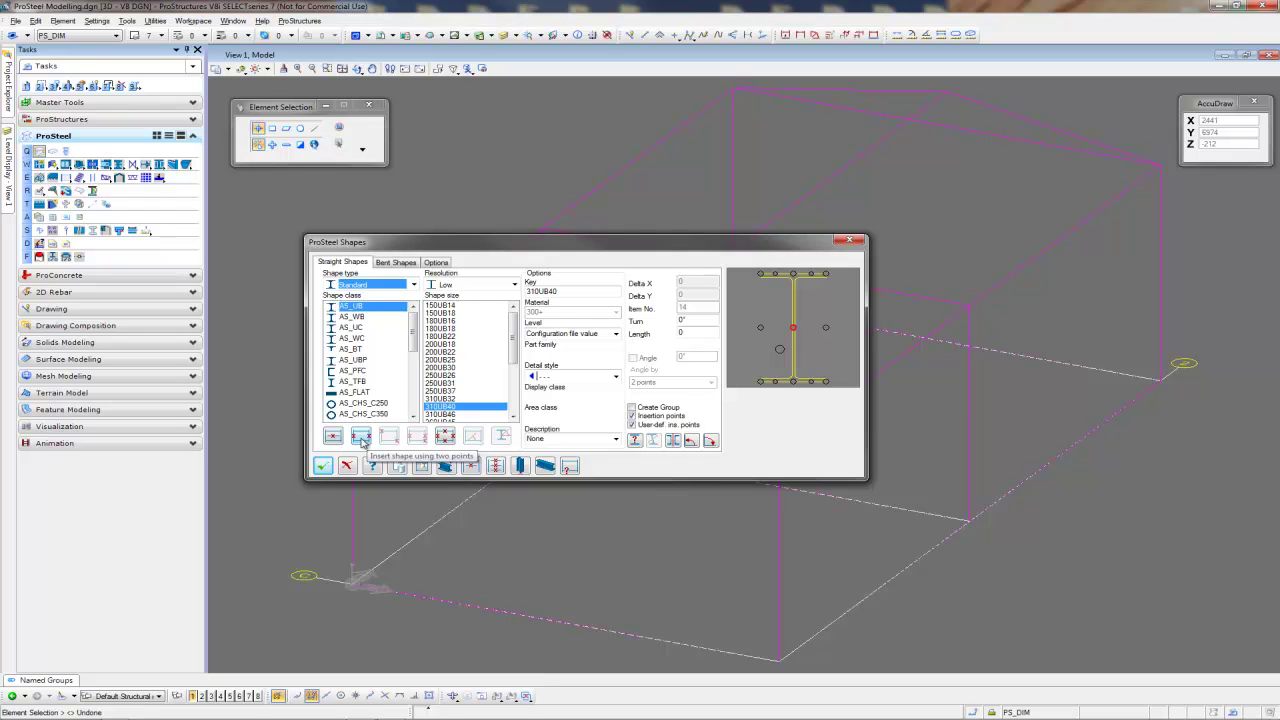
{"action": "left_click", "coordinate": [521, 466]}
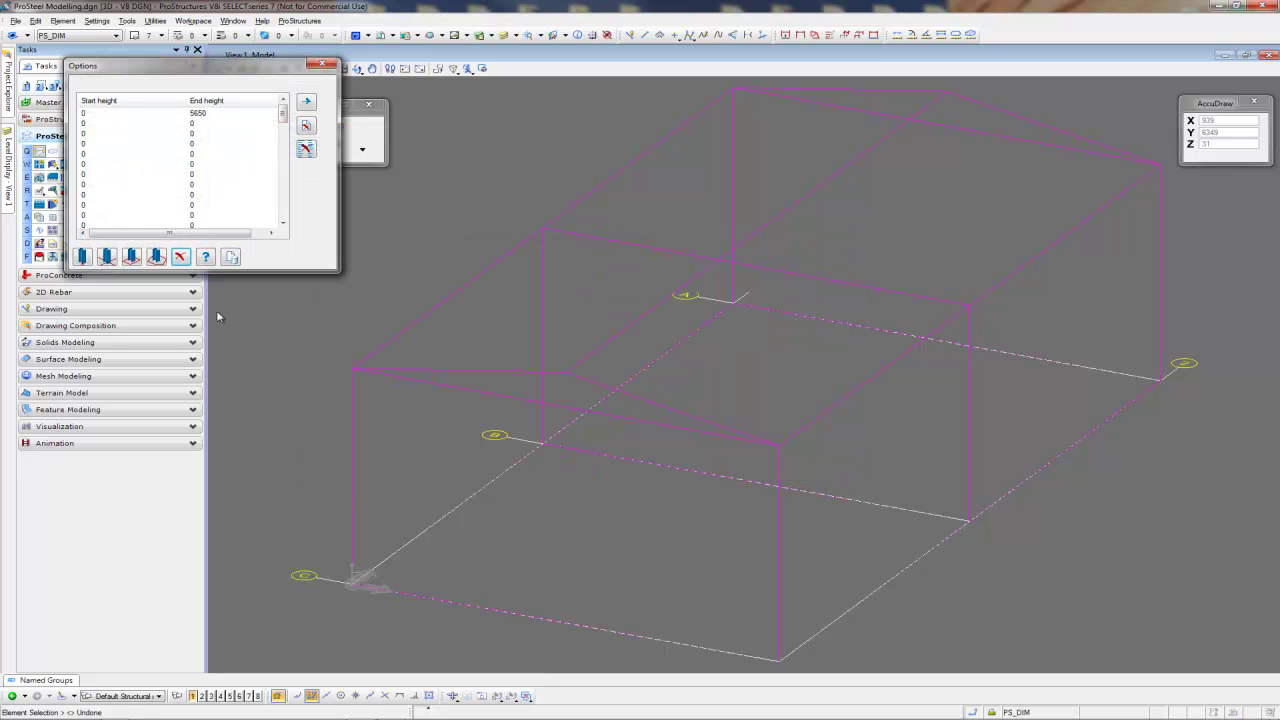
{"action": "left_click", "coordinate": [131, 256]}
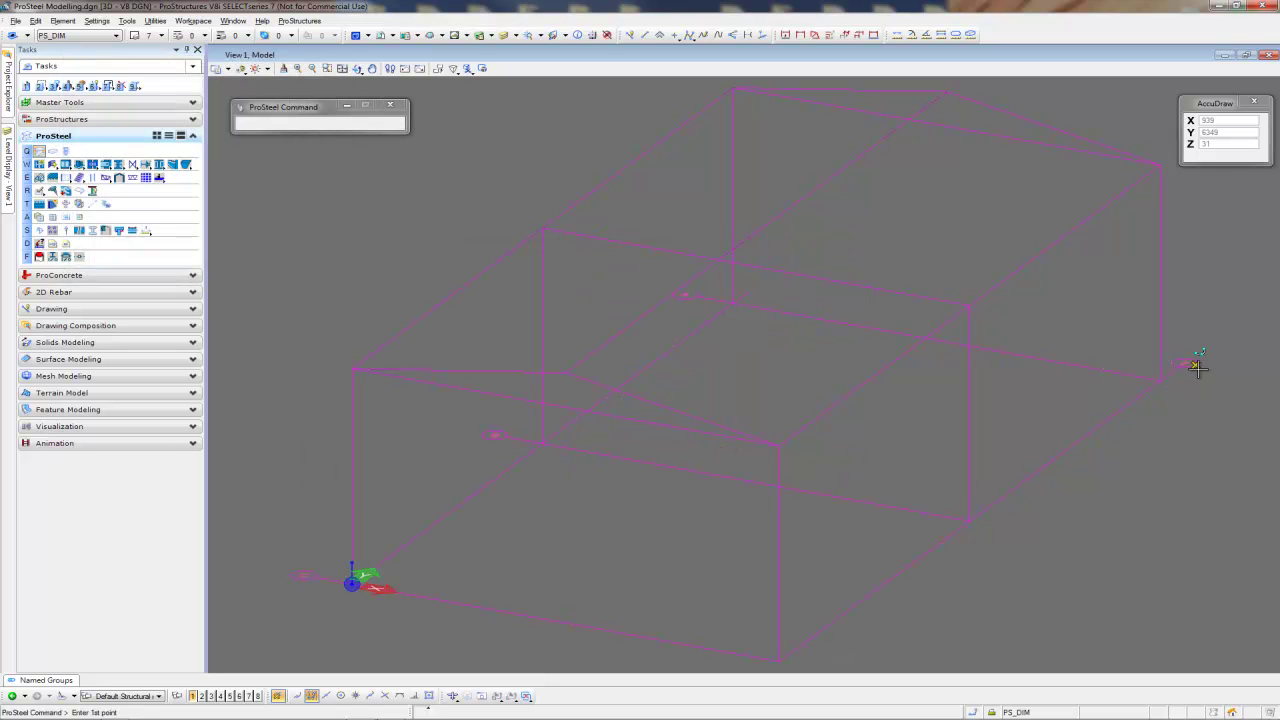
{"action": "left_click", "coordinate": [1185, 364]}
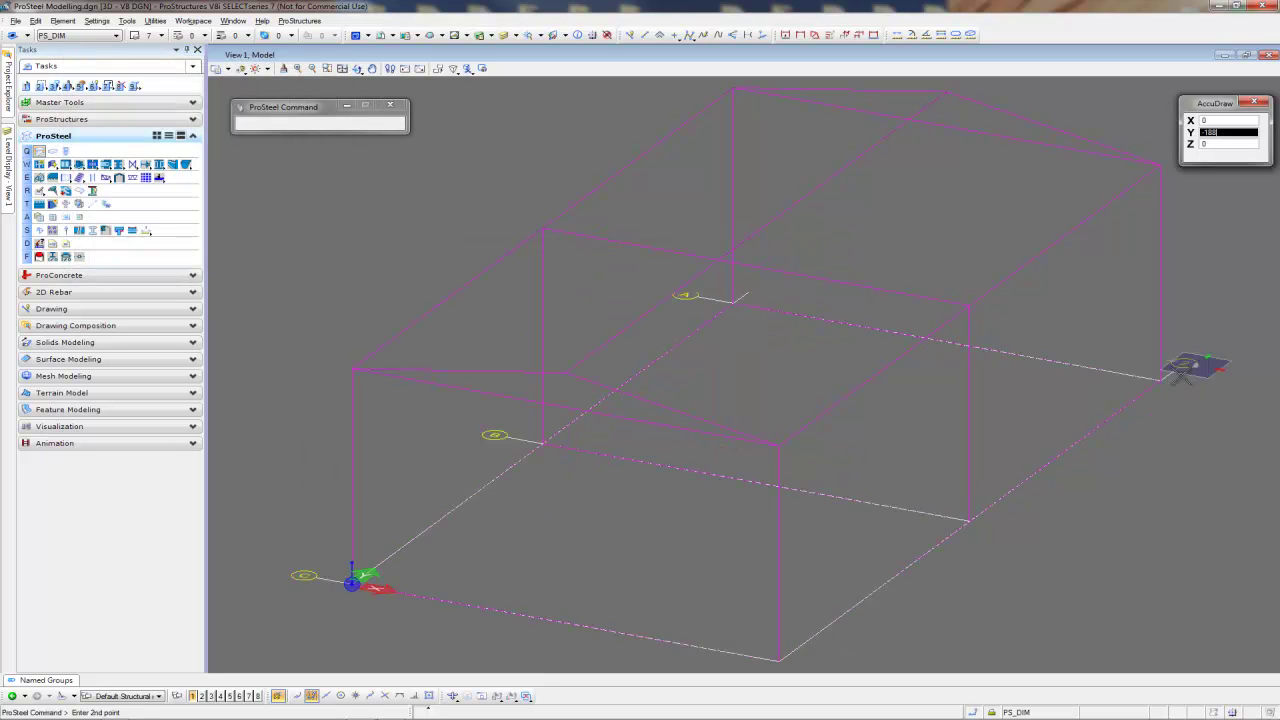
{"action": "left_click", "coordinate": [305, 584]}
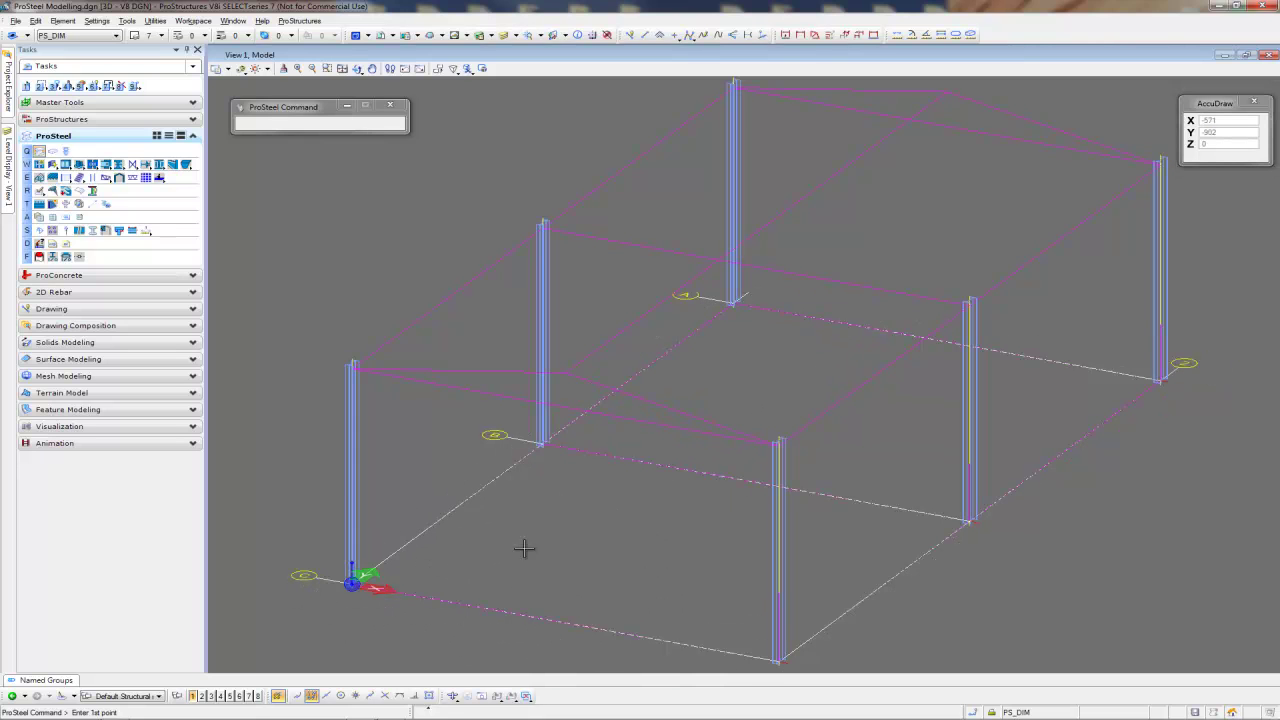
{"action": "right_click", "coordinate": [572, 535]}
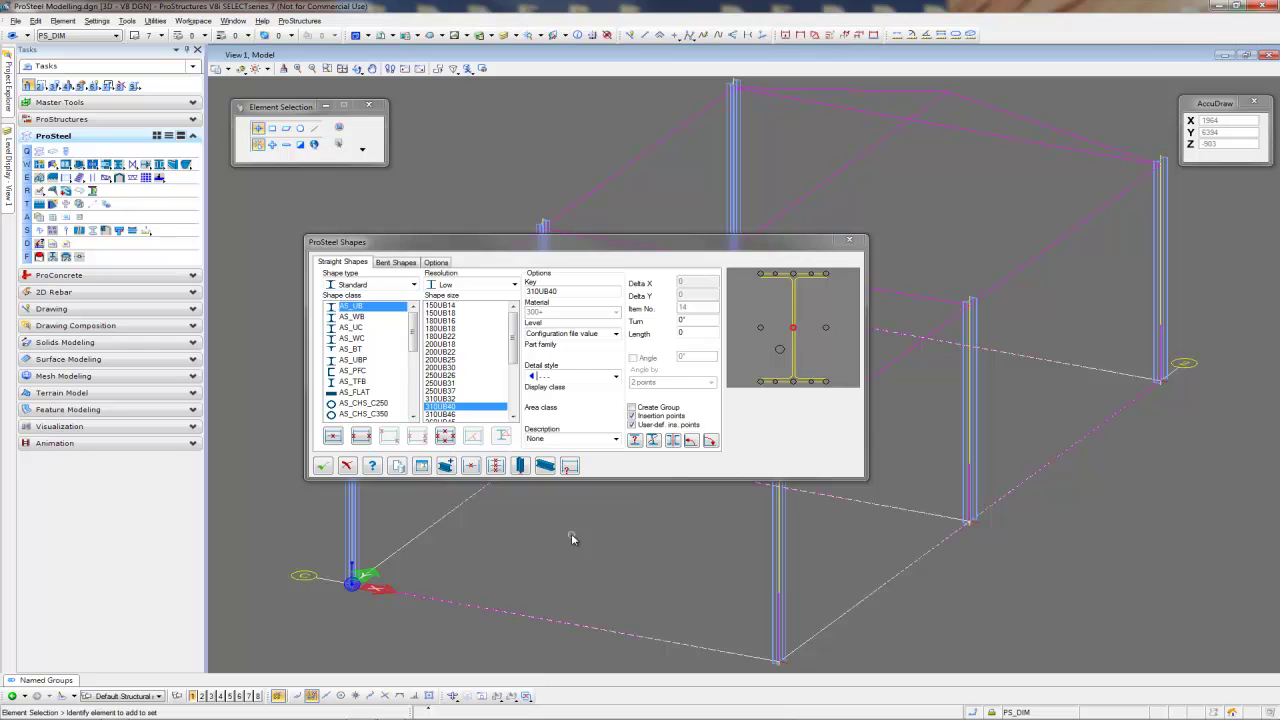
{"action": "left_click", "coordinate": [691, 441]}
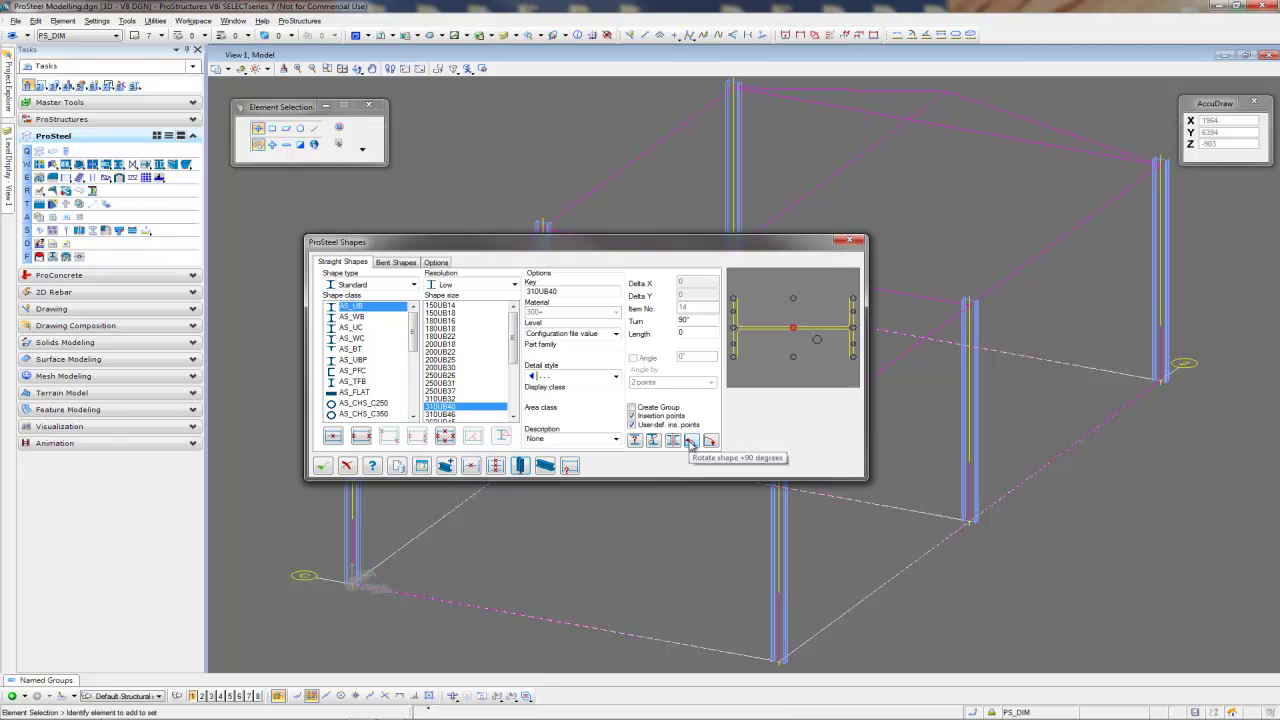
{"action": "left_click", "coordinate": [322, 467]}
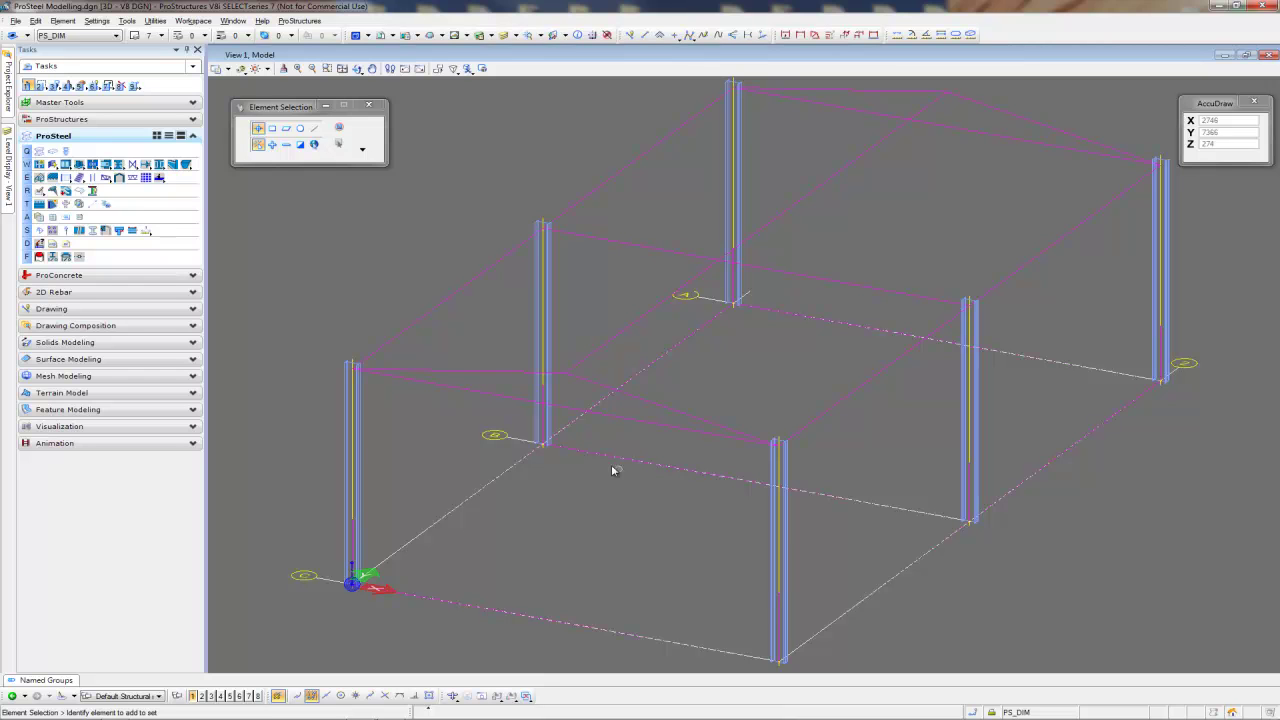
- Set the display style of View 1 to Transparent: Modeling
{"action": "left_click", "coordinate": [241, 69]}
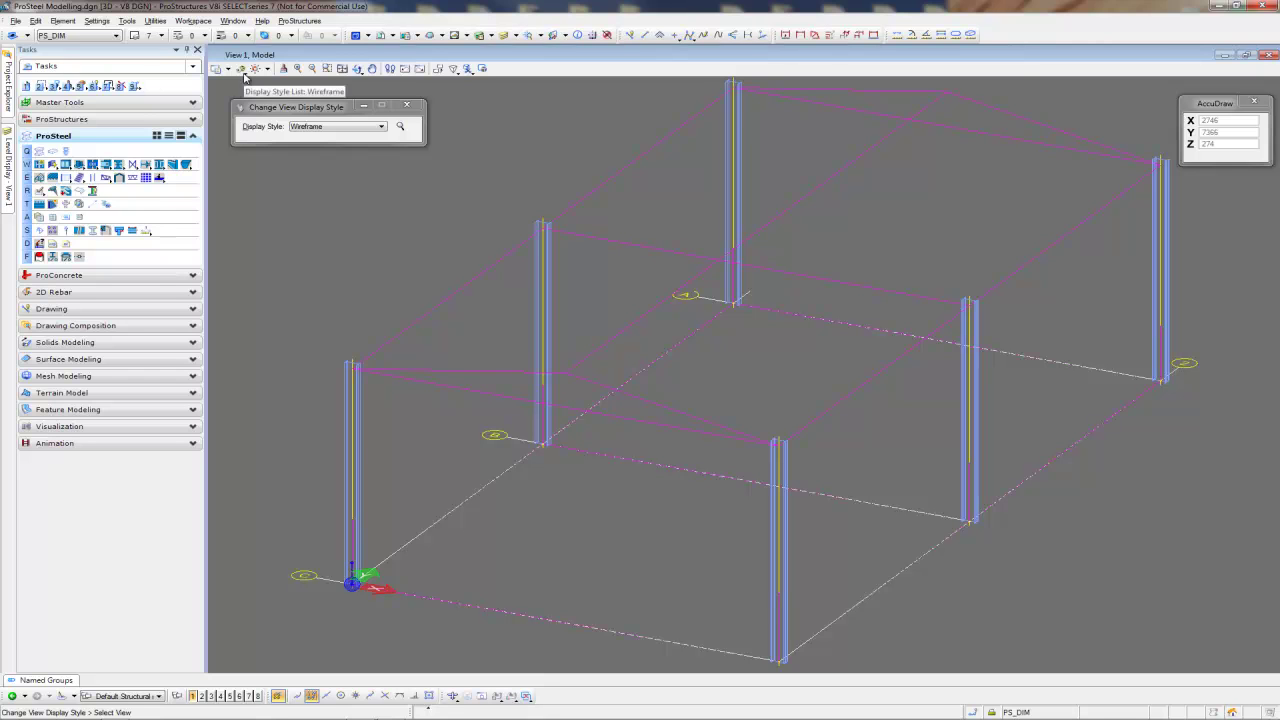
{"action": "left_click", "coordinate": [335, 127]}
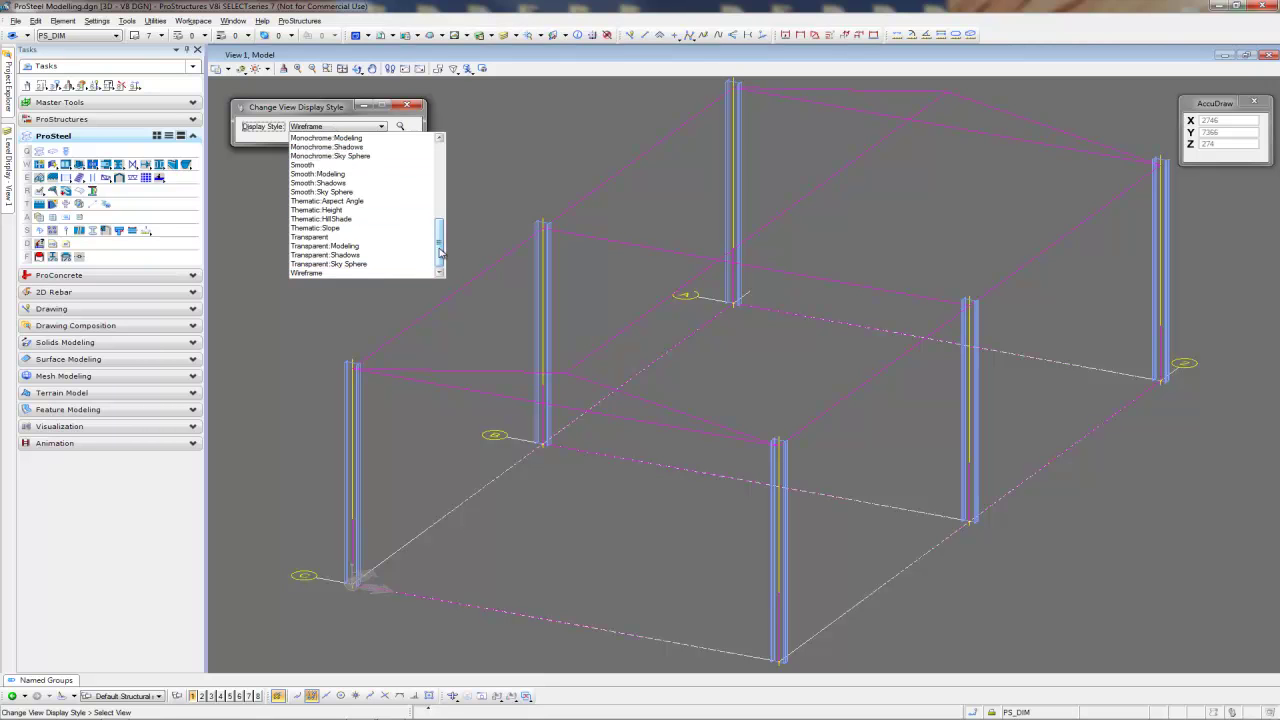
{"action": "left_click", "coordinate": [357, 247]}
{"action": "left_click", "coordinate": [416, 273]}
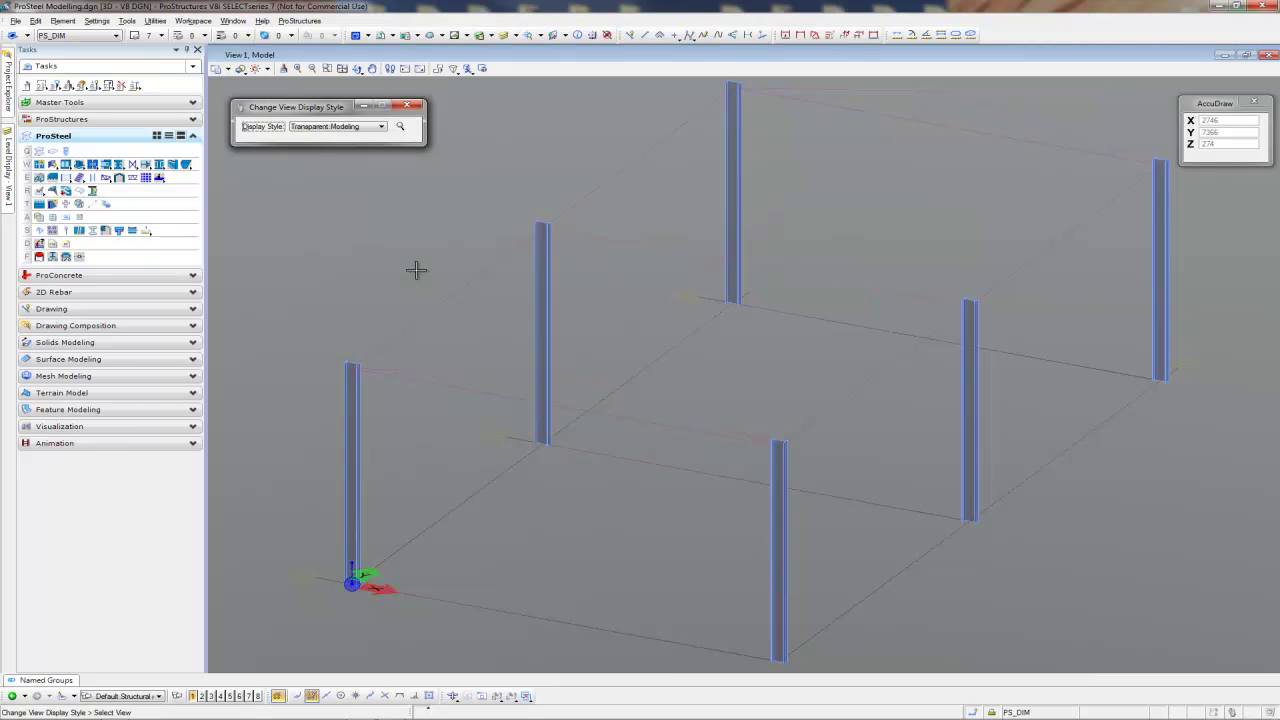
{"action": "right_click", "coordinate": [418, 275]}
{"action": "key", "text": "ctrl+z"}
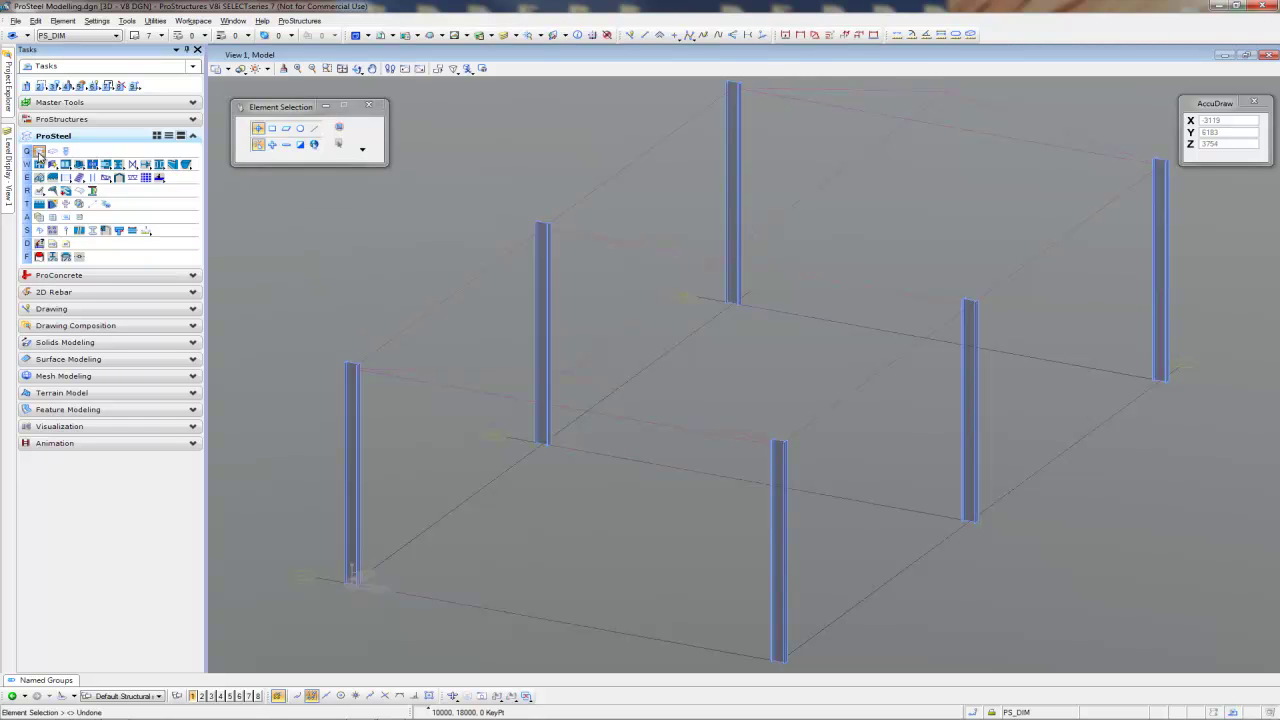
- Place 310UB40 rafters with 0° turn and top-centre insertion point along both sloping roof lines of the near end frame
{"action": "left_click", "coordinate": [39, 150]}
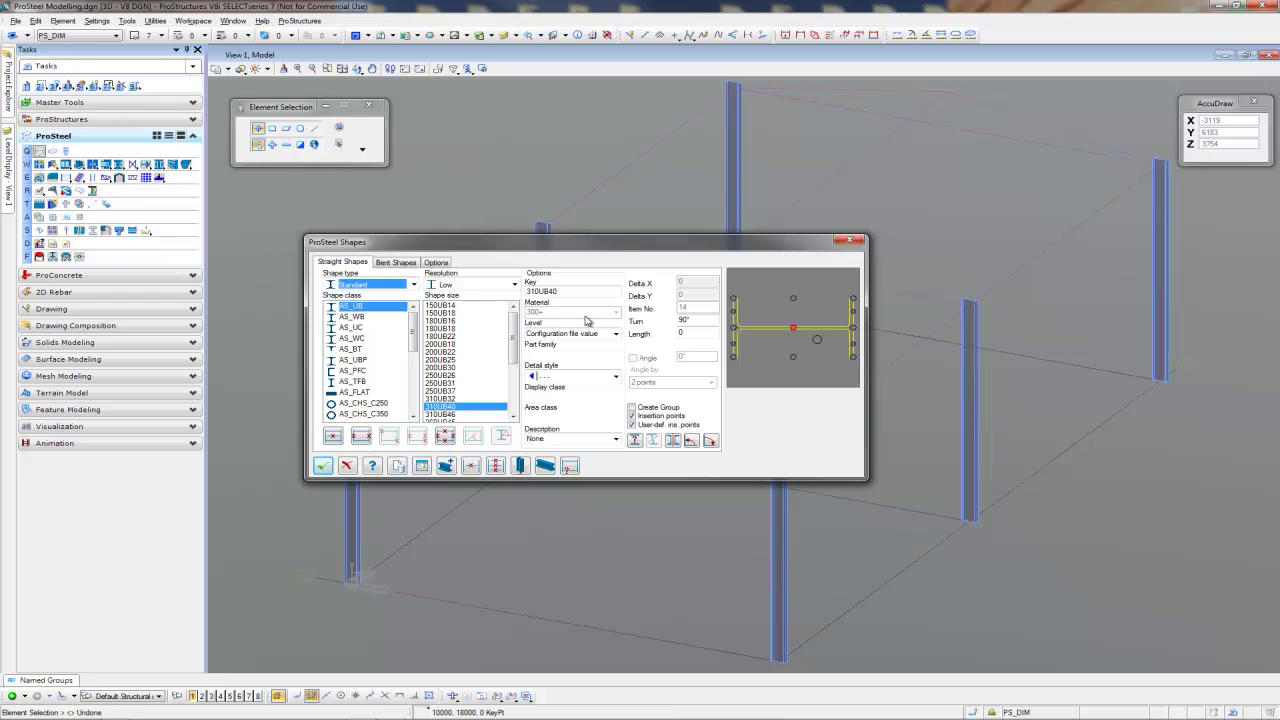
{"action": "left_click", "coordinate": [710, 441]}
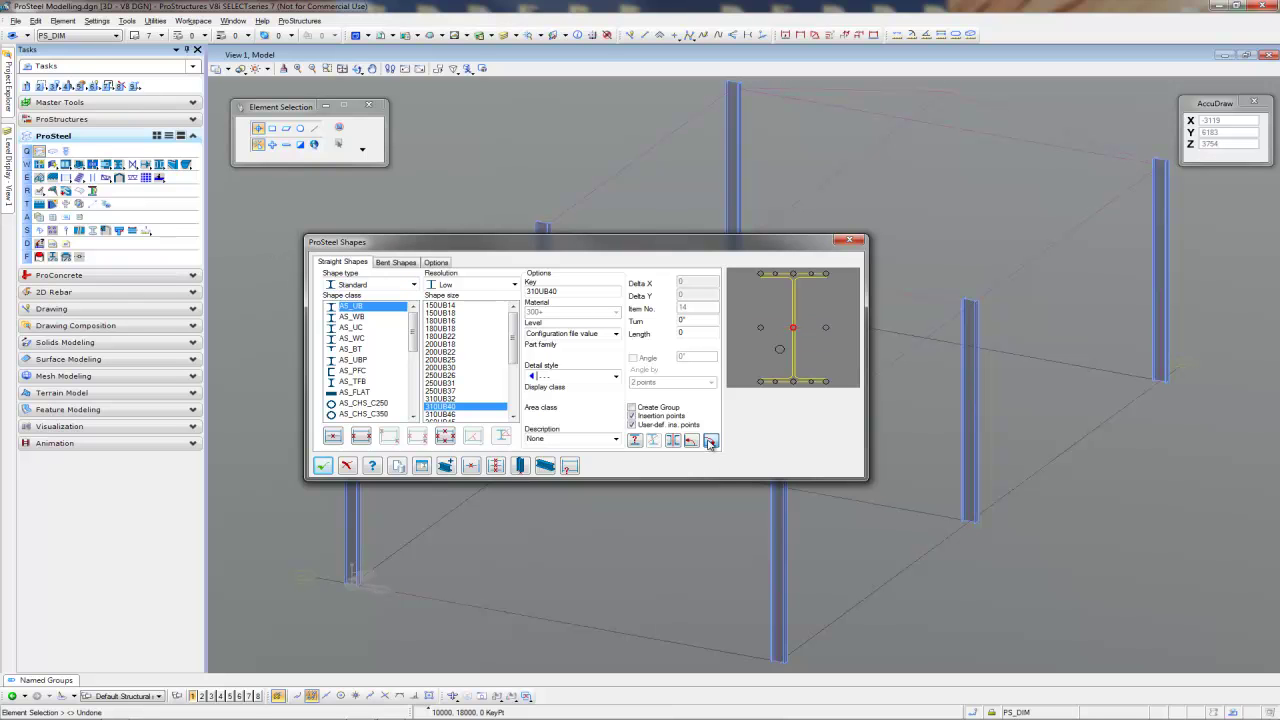
{"action": "left_click", "coordinate": [794, 274]}
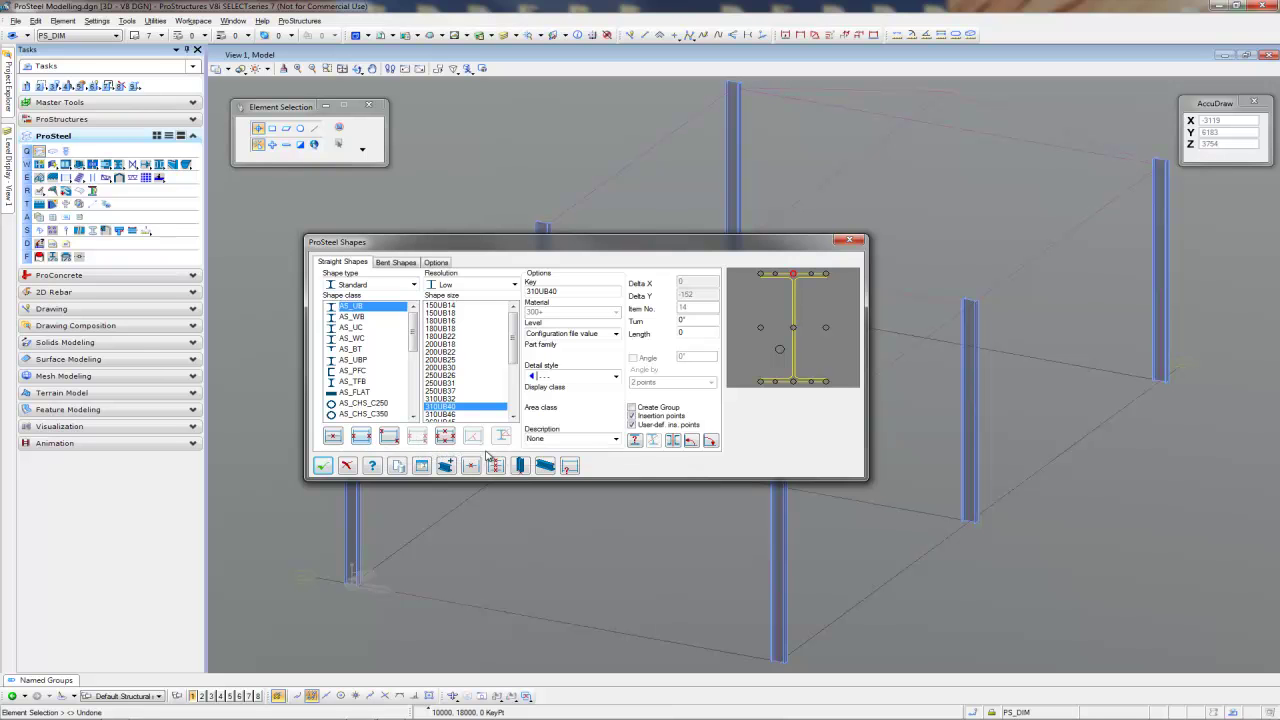
{"action": "left_click", "coordinate": [358, 440]}
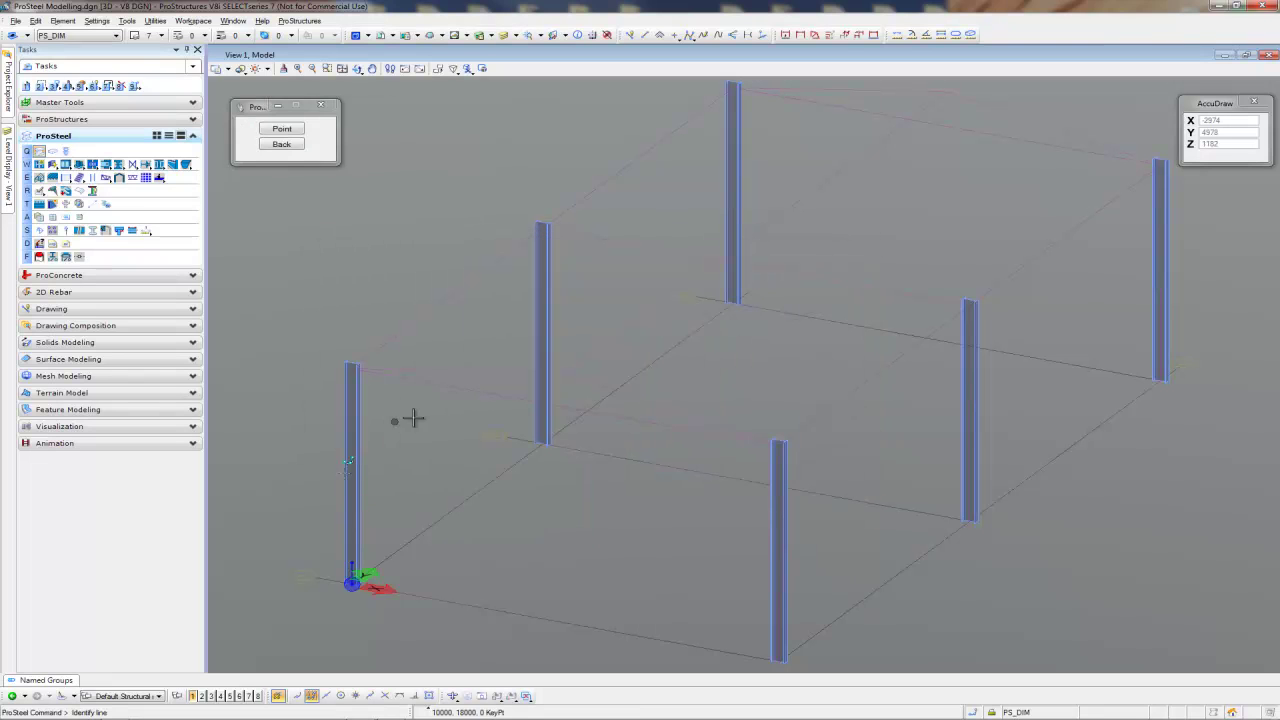
{"action": "left_click", "coordinate": [476, 370]}
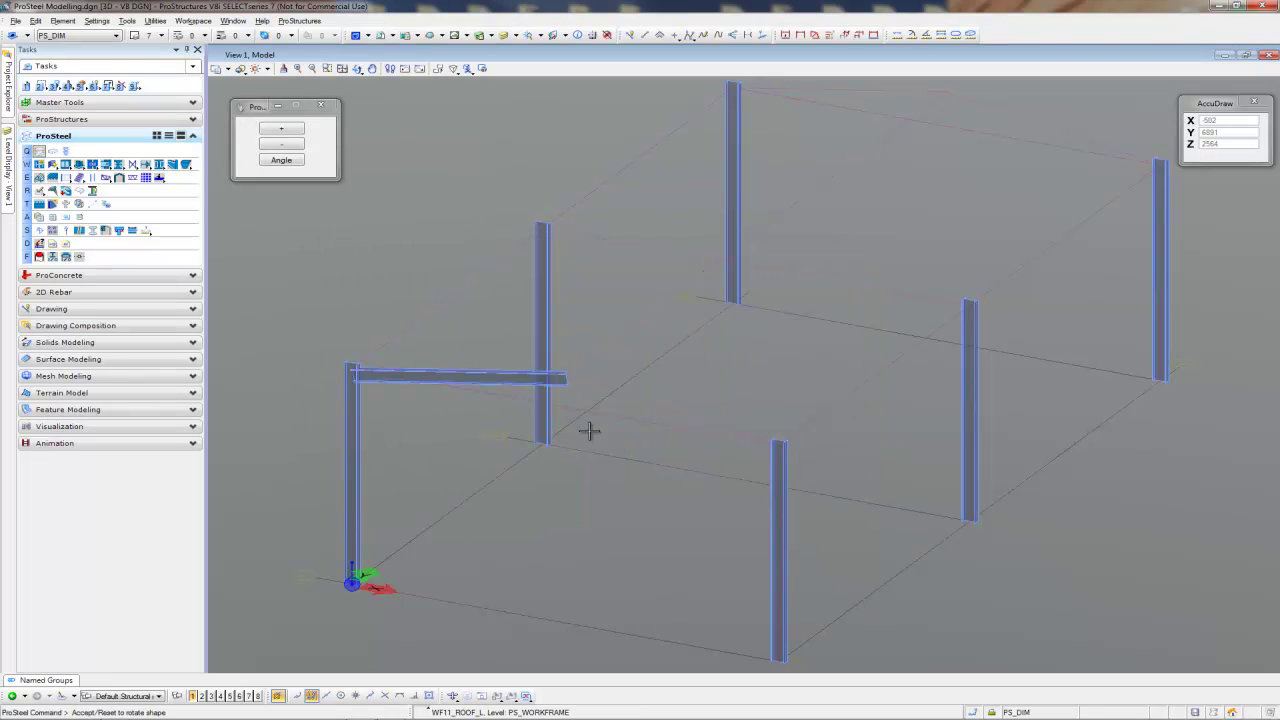
{"action": "left_click", "coordinate": [638, 399]}
- Place two 310UB40 rafters along the sloping roof lines of the far end frame
{"action": "left_click", "coordinate": [868, 98]}
{"action": "left_click", "coordinate": [1000, 119]}
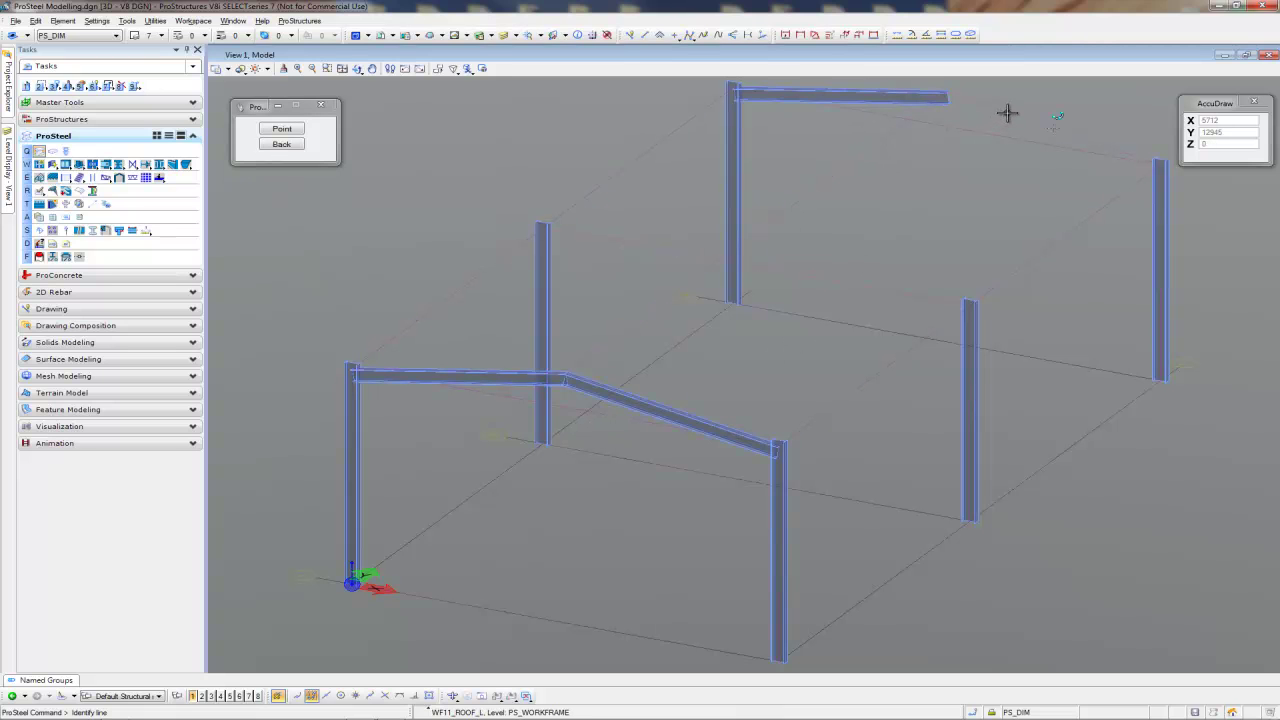
{"action": "left_click", "coordinate": [1006, 115]}
{"action": "left_click", "coordinate": [1008, 152]}
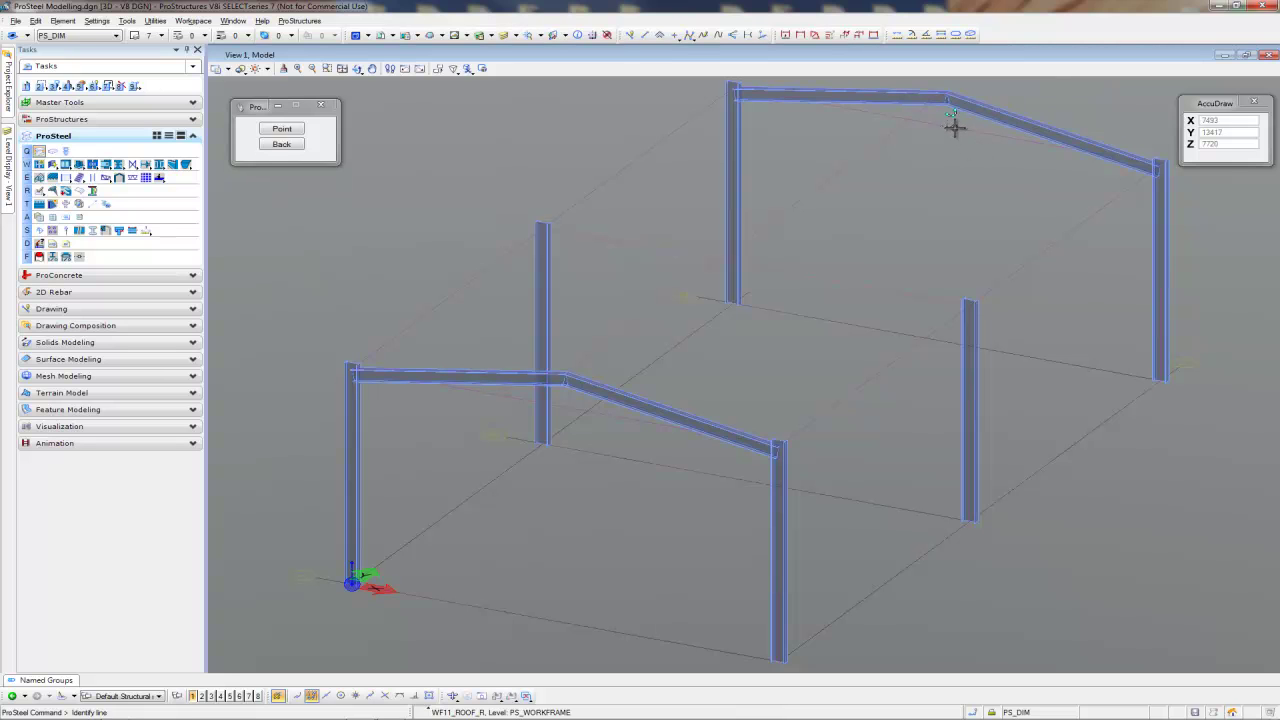
- Place horizontal 310UB40 beams between the column tops of the far and near end frames and finish inserting shapes
{"action": "left_click", "coordinate": [949, 124]}
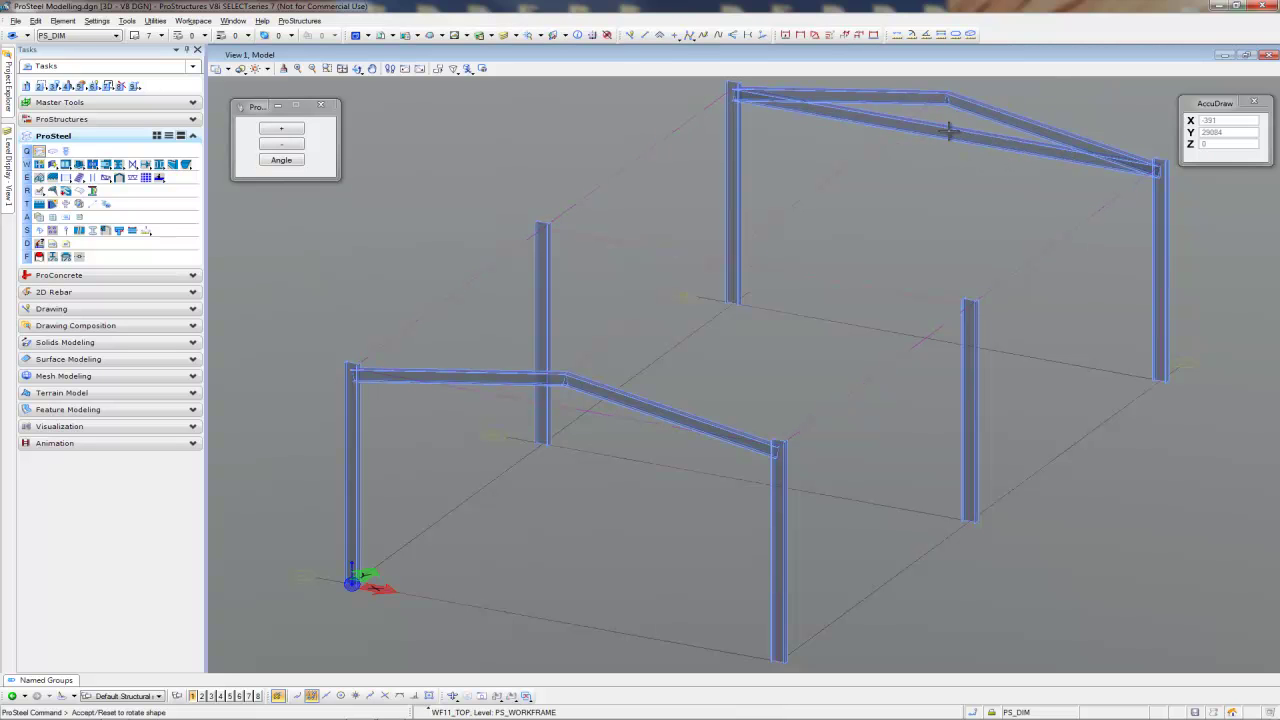
{"action": "left_click", "coordinate": [565, 404]}
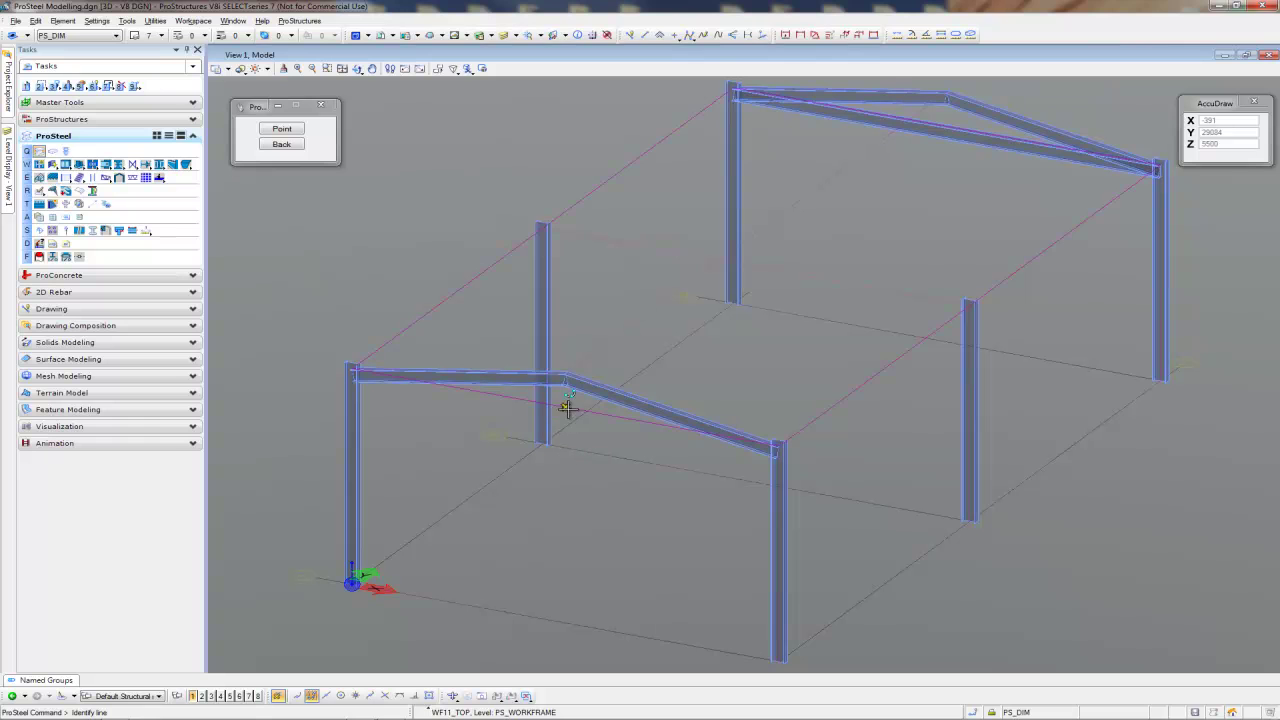
{"action": "left_click", "coordinate": [567, 408]}
{"action": "left_click", "coordinate": [566, 522]}
{"action": "right_click", "coordinate": [566, 524]}
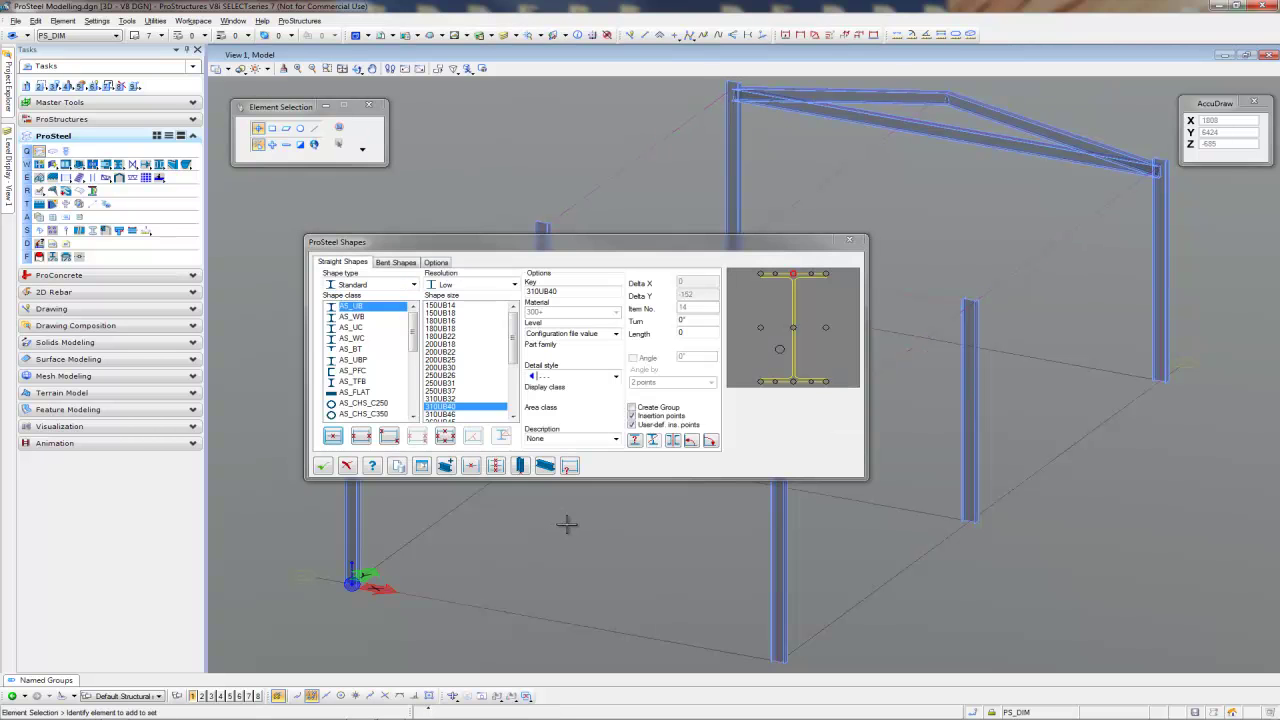
{"action": "left_click", "coordinate": [320, 466]}
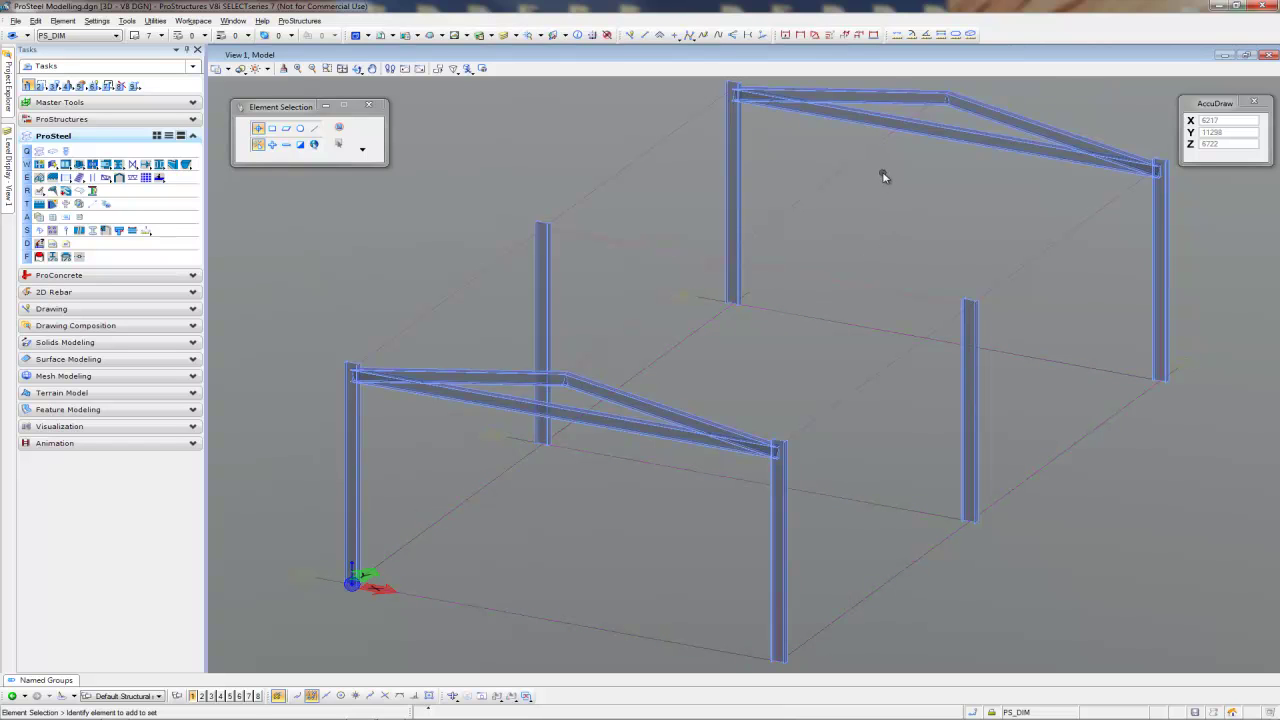
- Copy the far frame's two rafters and horizontal beam onto the middle frame, using the column bases as reference points
{"action": "left_click", "coordinate": [883, 107]}
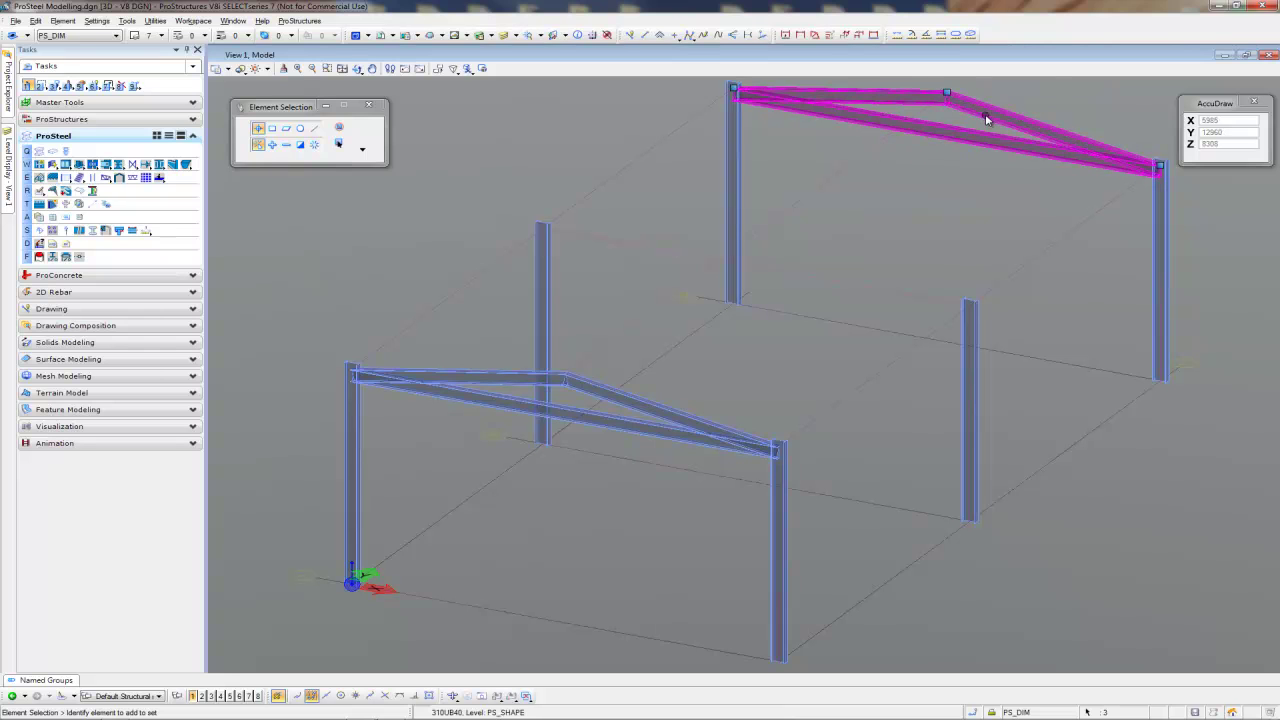
{"action": "right_click", "coordinate": [1092, 326]}
{"action": "left_click", "coordinate": [1122, 333]}
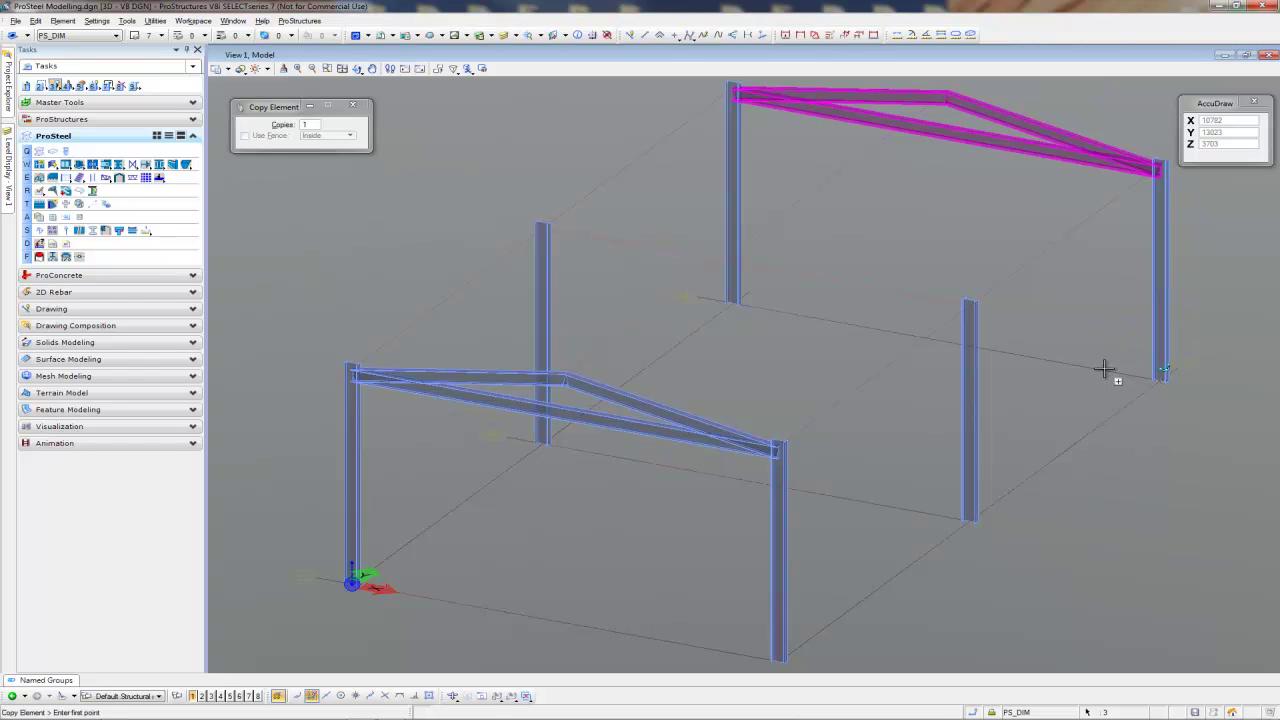
{"action": "left_click", "coordinate": [1106, 370]}
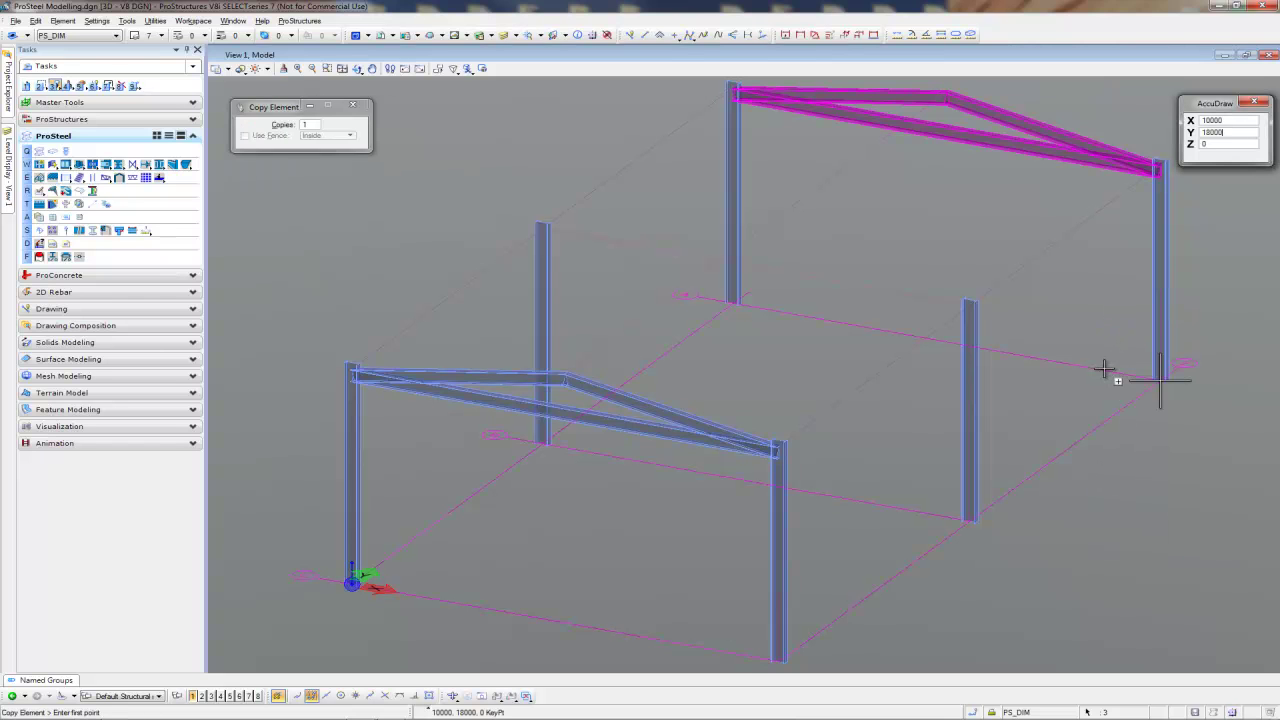
{"action": "left_click", "coordinate": [930, 512]}
{"action": "right_click", "coordinate": [898, 446]}
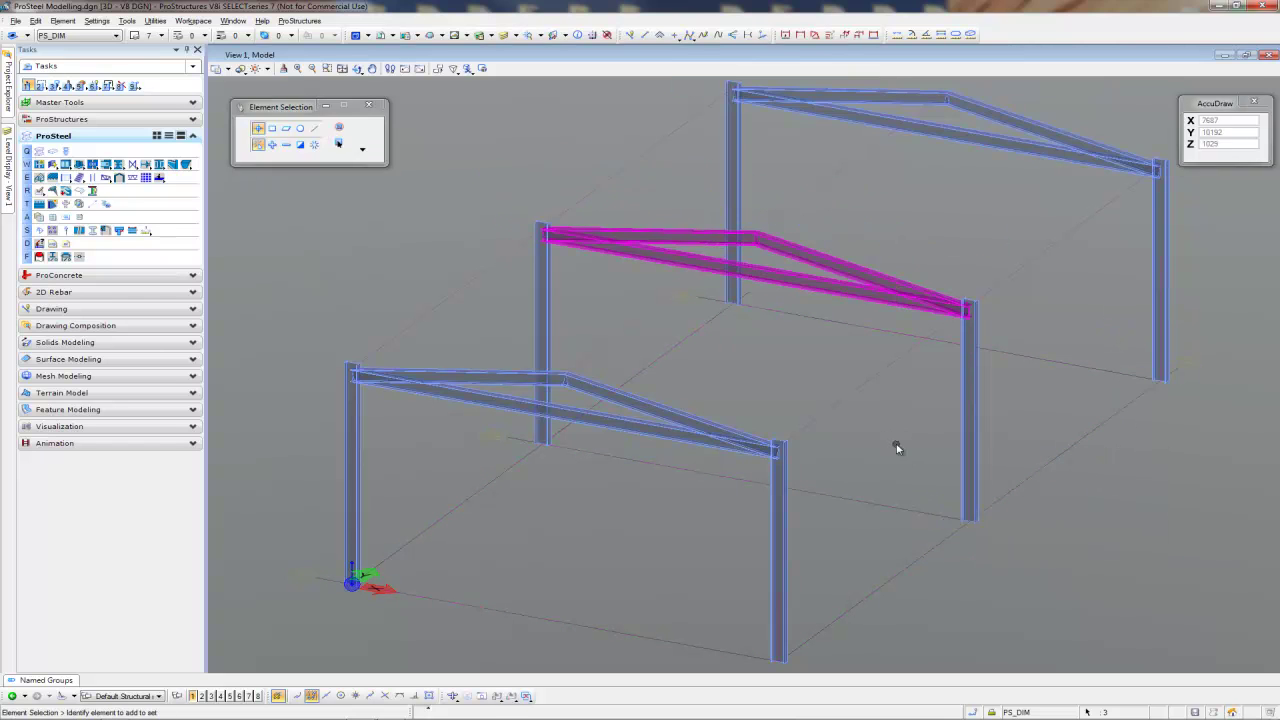
- Move the horizontal beams of all three frames vertically down by 2500
{"action": "left_click", "coordinate": [958, 221]}
{"action": "left_click", "coordinate": [955, 143]}
{"action": "left_click", "coordinate": [550, 422], "text": "ctrl"}
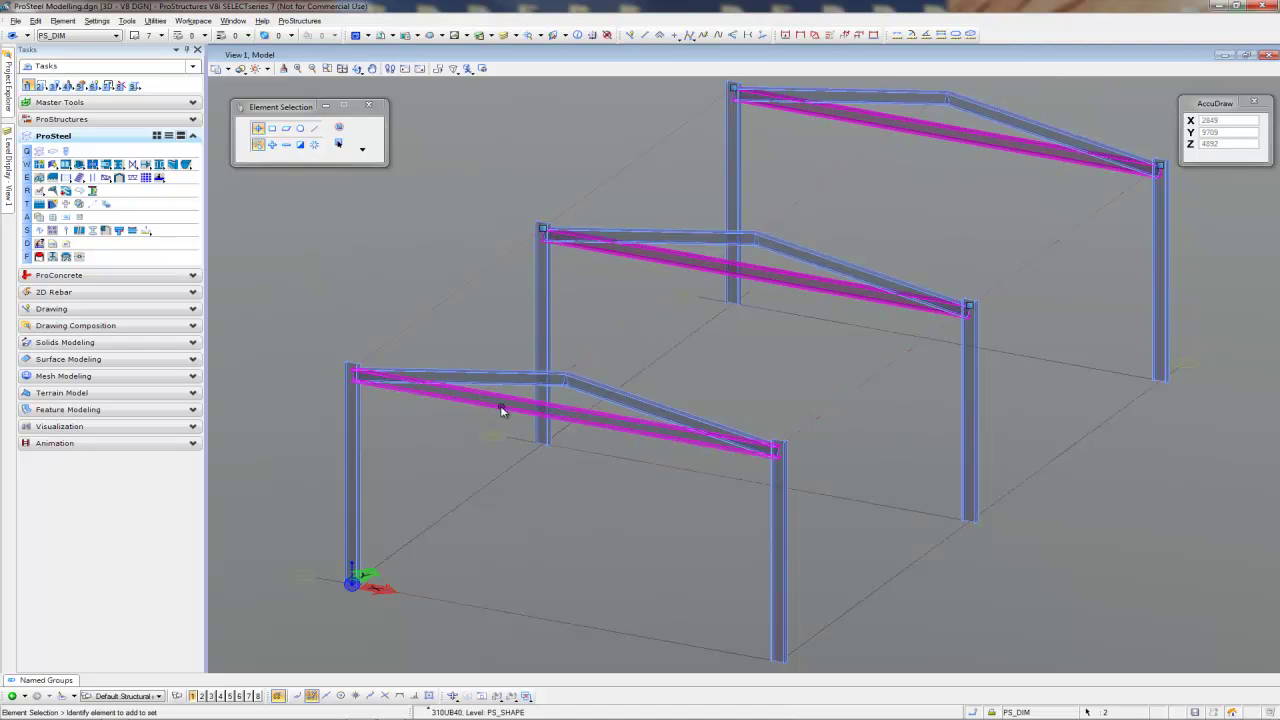
{"action": "right_click", "coordinate": [392, 251]}
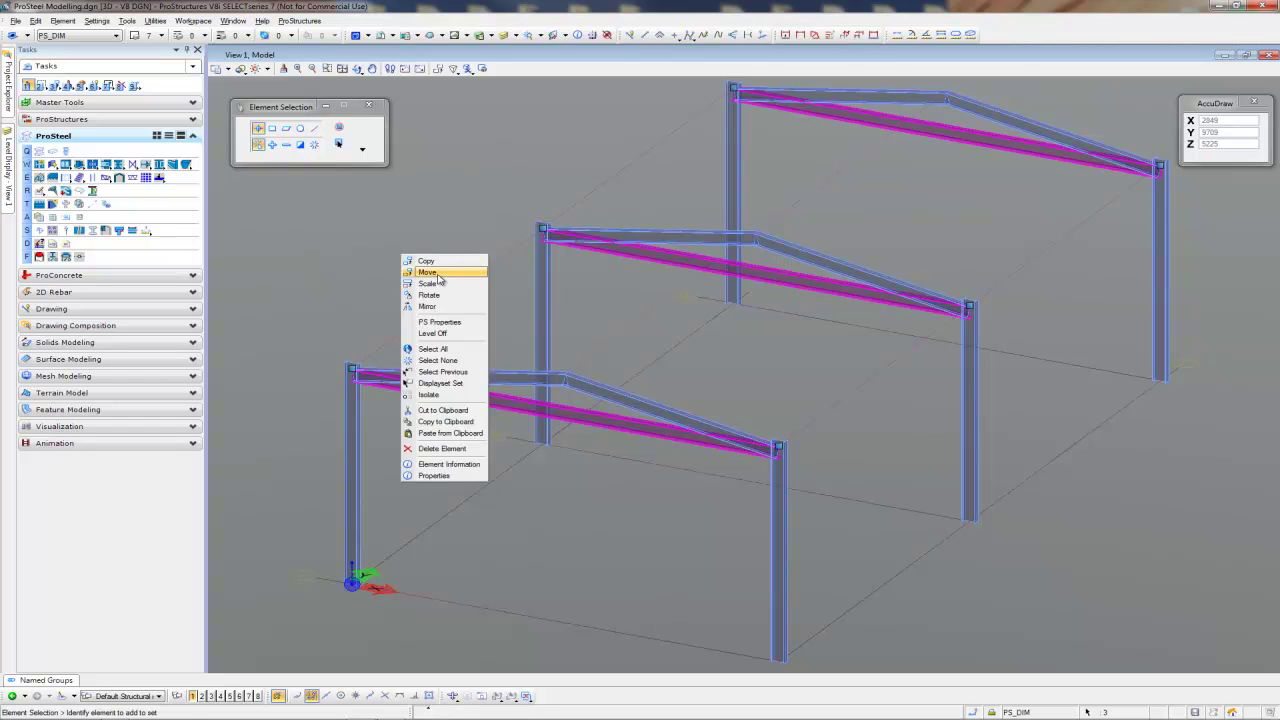
{"action": "left_click", "coordinate": [432, 281]}
{"action": "type", "text": "s"}
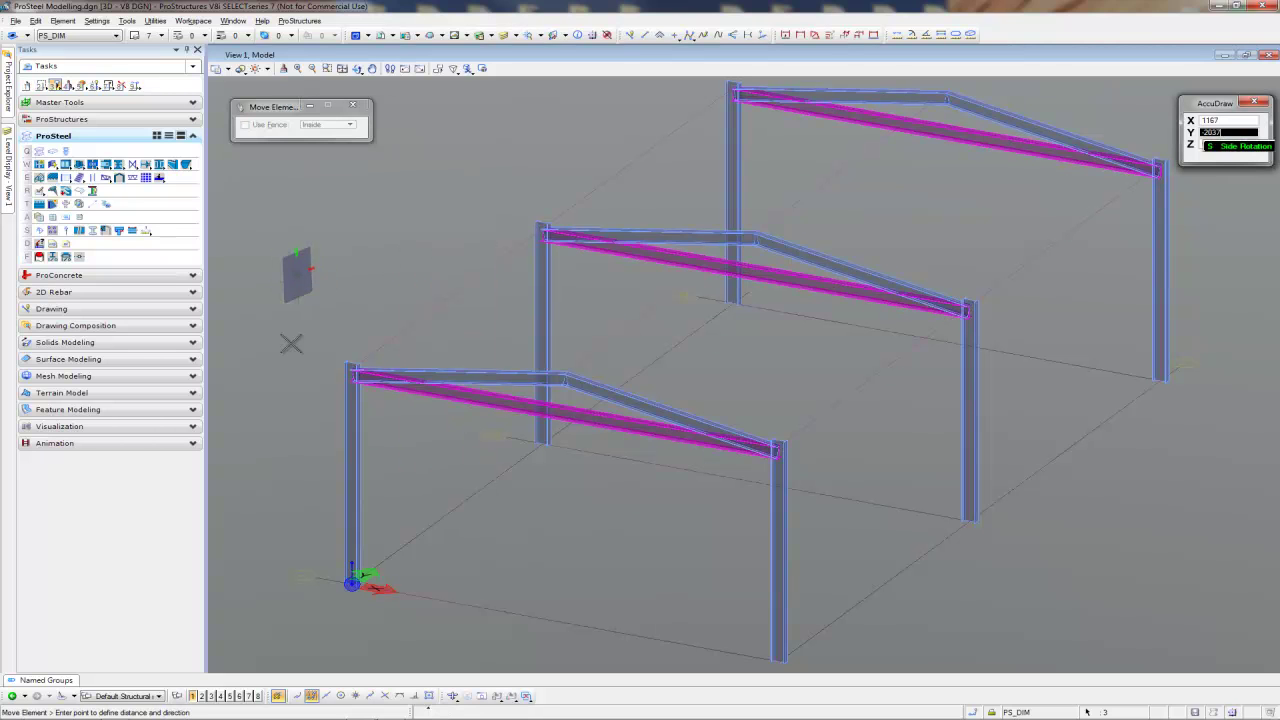
{"action": "type", "text": "2500"}
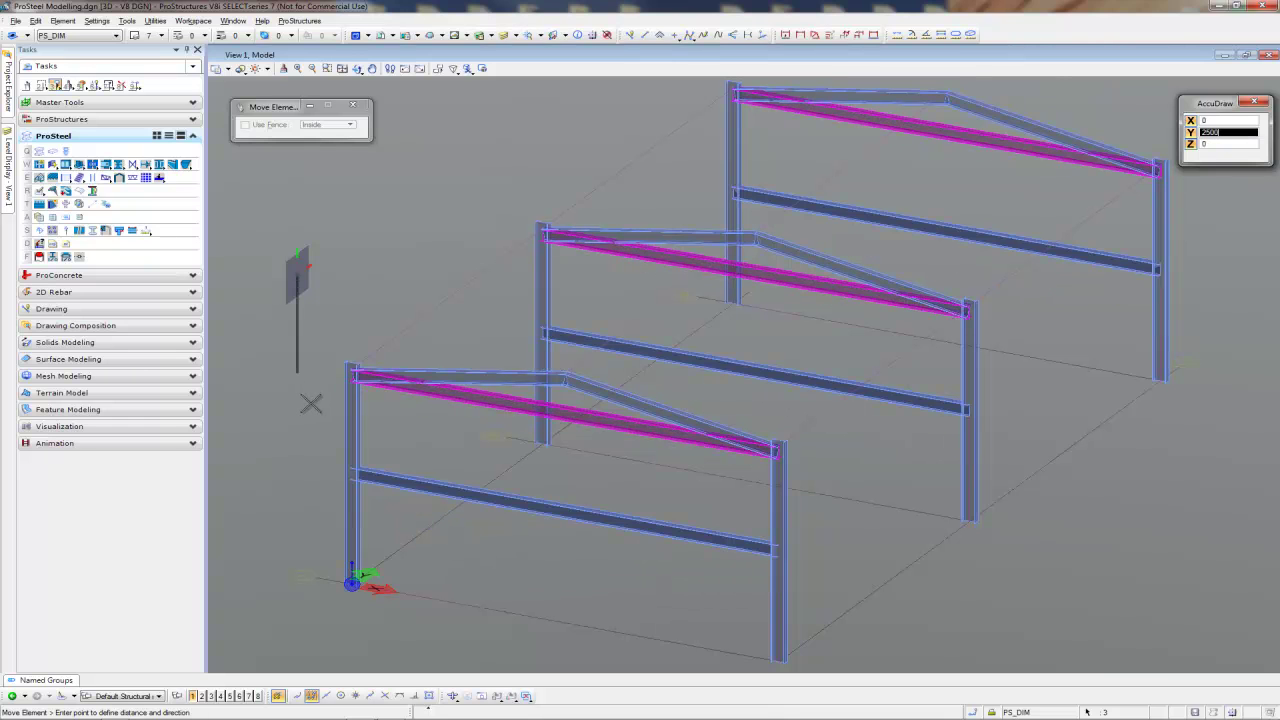
{"action": "left_click", "coordinate": [306, 404]}
{"action": "key", "text": "Escape"}
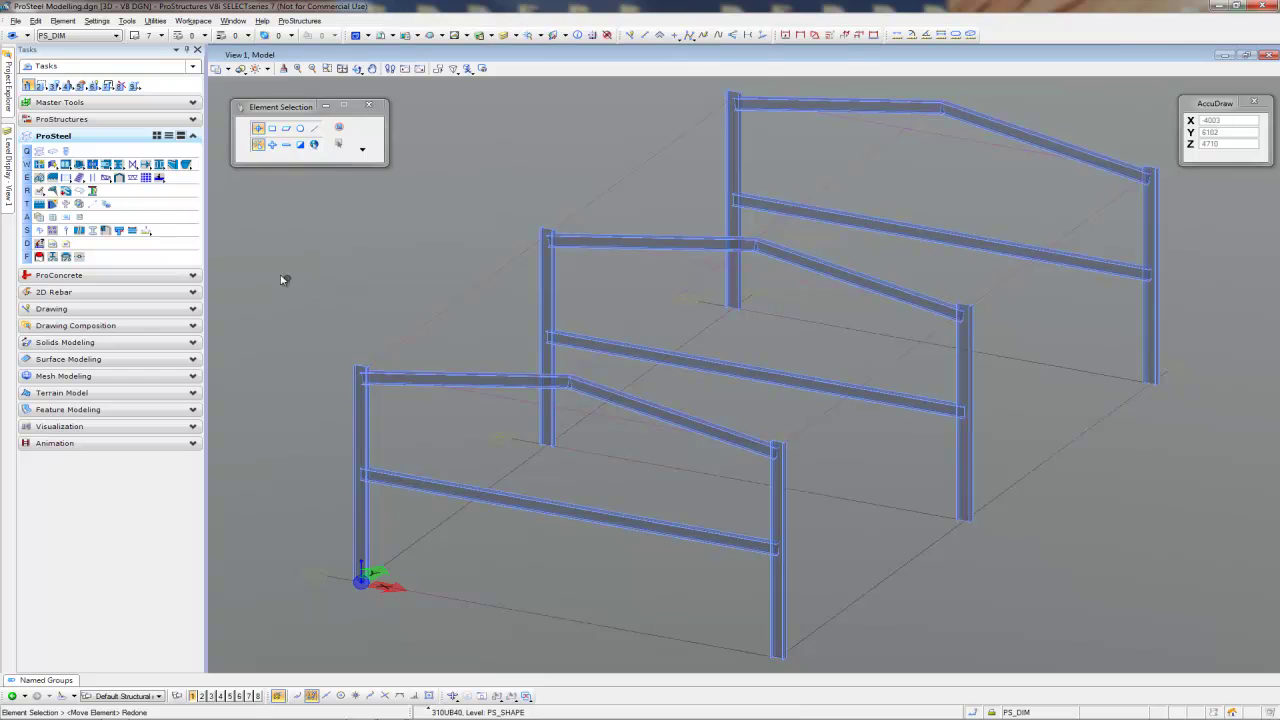
- Add a DSTV baseplate 220 wide, 340 high and 20 thick with 40 grout to the near frame's right-hand column
{"action": "left_click", "coordinate": [79, 165]}
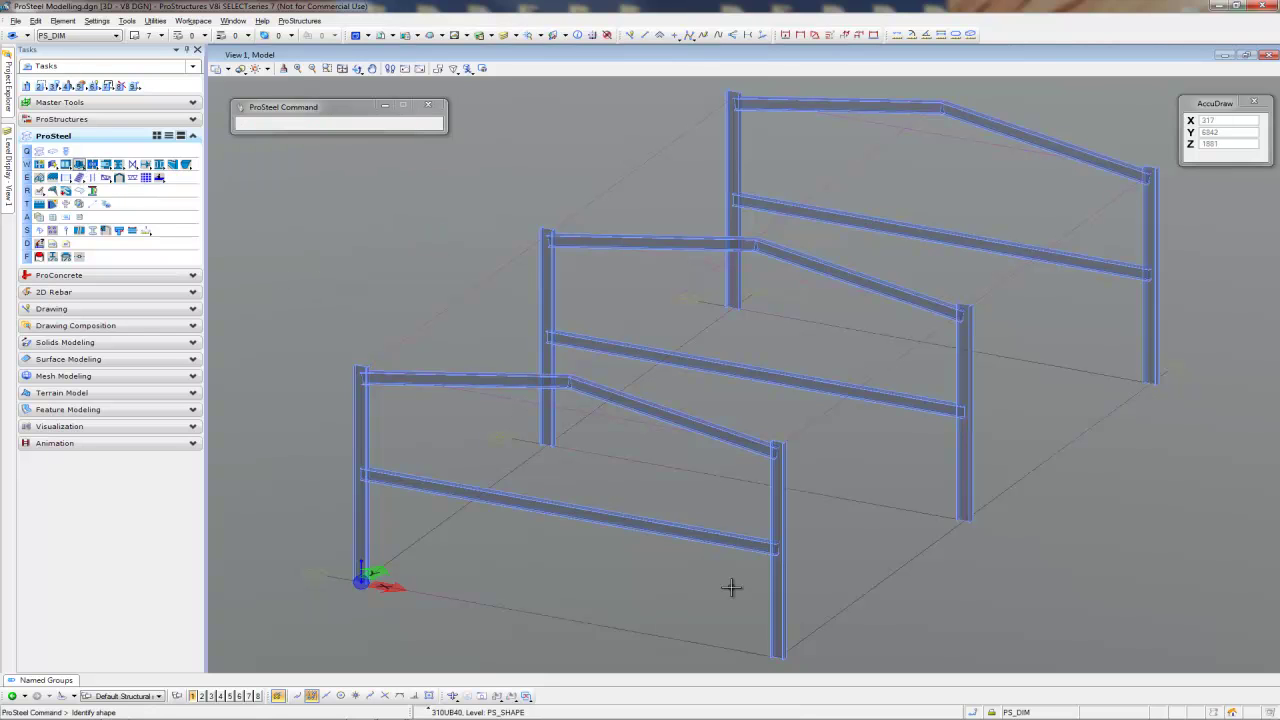
{"action": "left_click", "coordinate": [771, 618]}
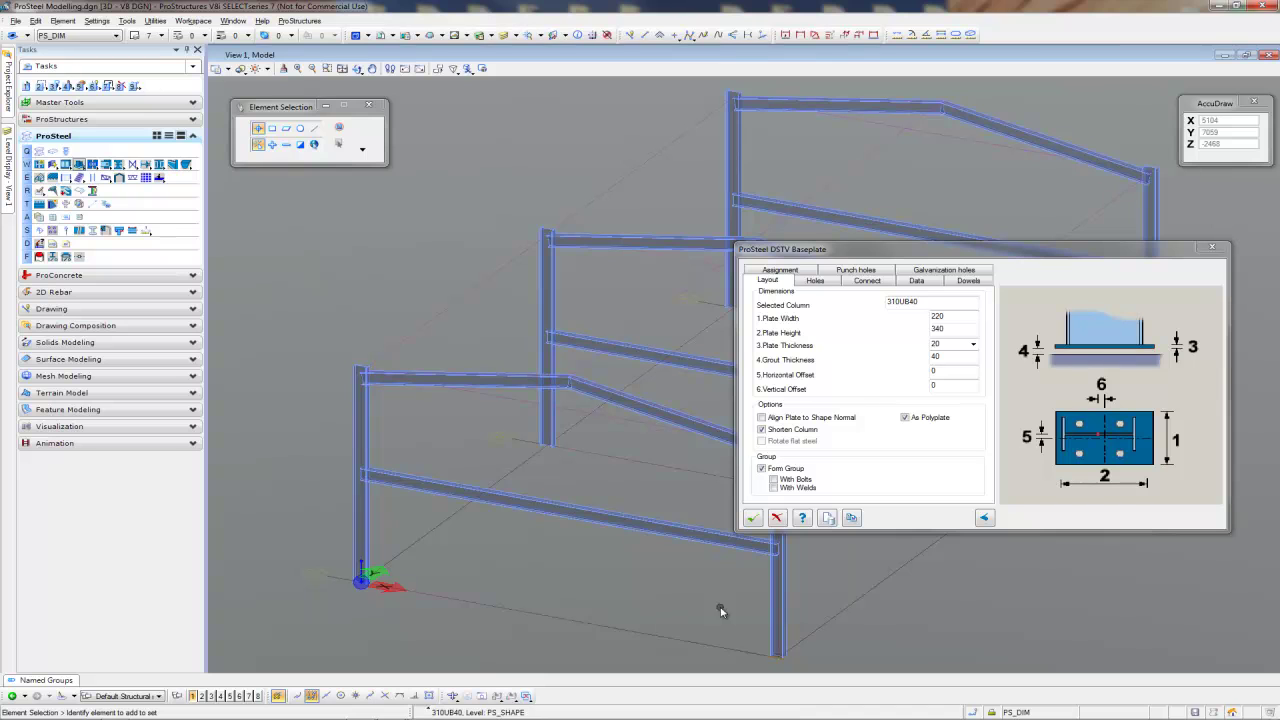
{"action": "scroll", "coordinate": [790, 630], "scroll_direction": "up", "scroll_amount": 5}
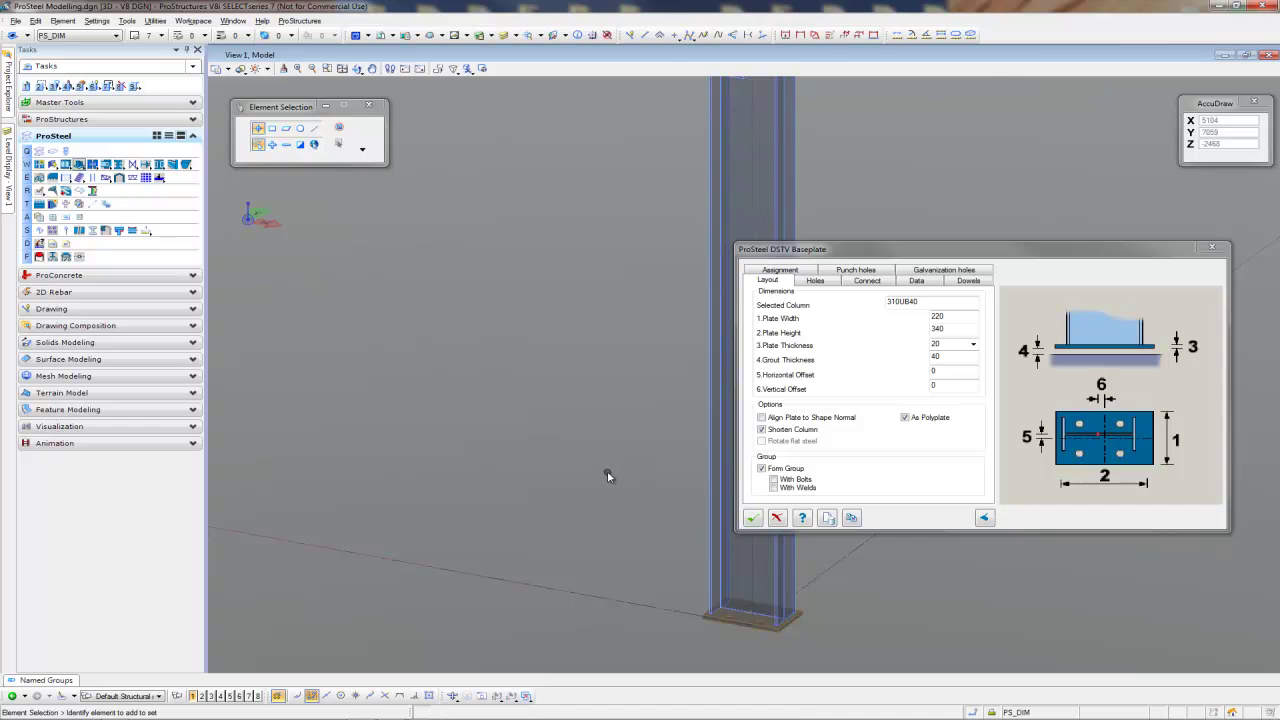
{"action": "scroll", "coordinate": [607, 472], "scroll_direction": "down", "scroll_amount": 4}
{"action": "scroll", "coordinate": [586, 455], "scroll_direction": "down", "scroll_amount": 3}
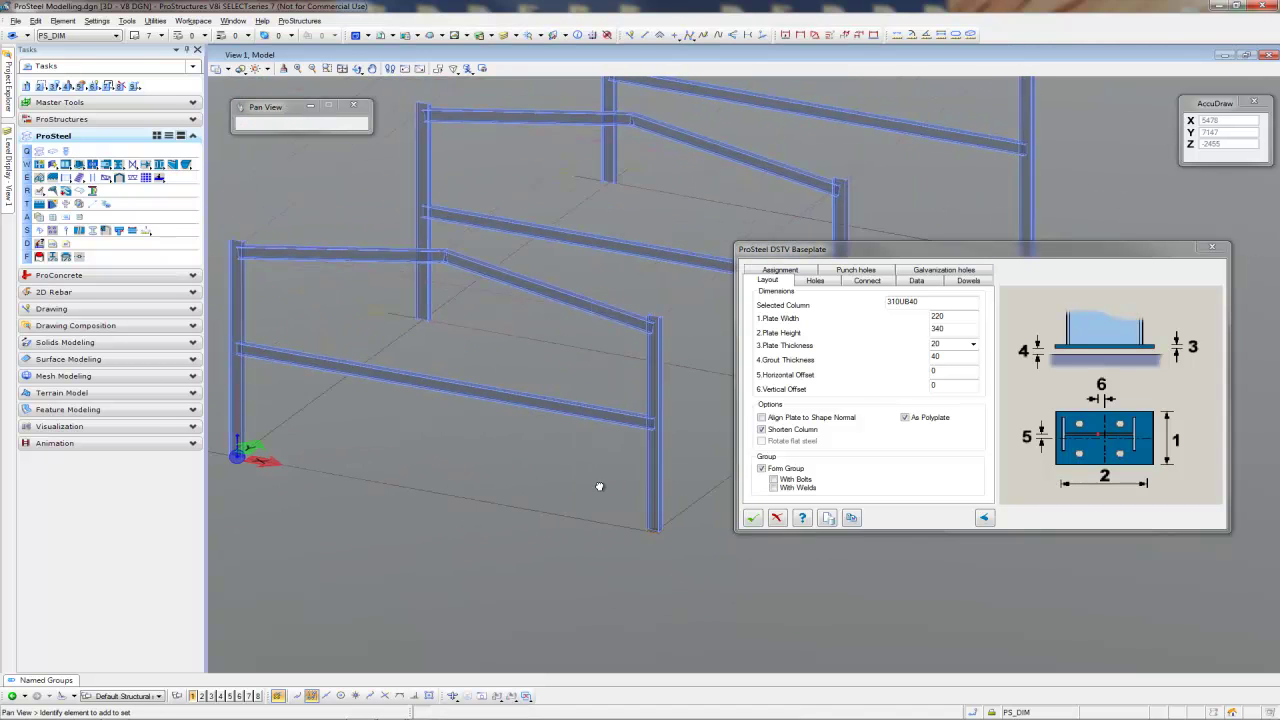
{"action": "middle_click_drag", "start_coordinate": [555, 459], "coordinate": [587, 477]}
- Apply the same baseplate settings to the other five columns and finish the baseplate connection
{"action": "left_click", "coordinate": [852, 518]}
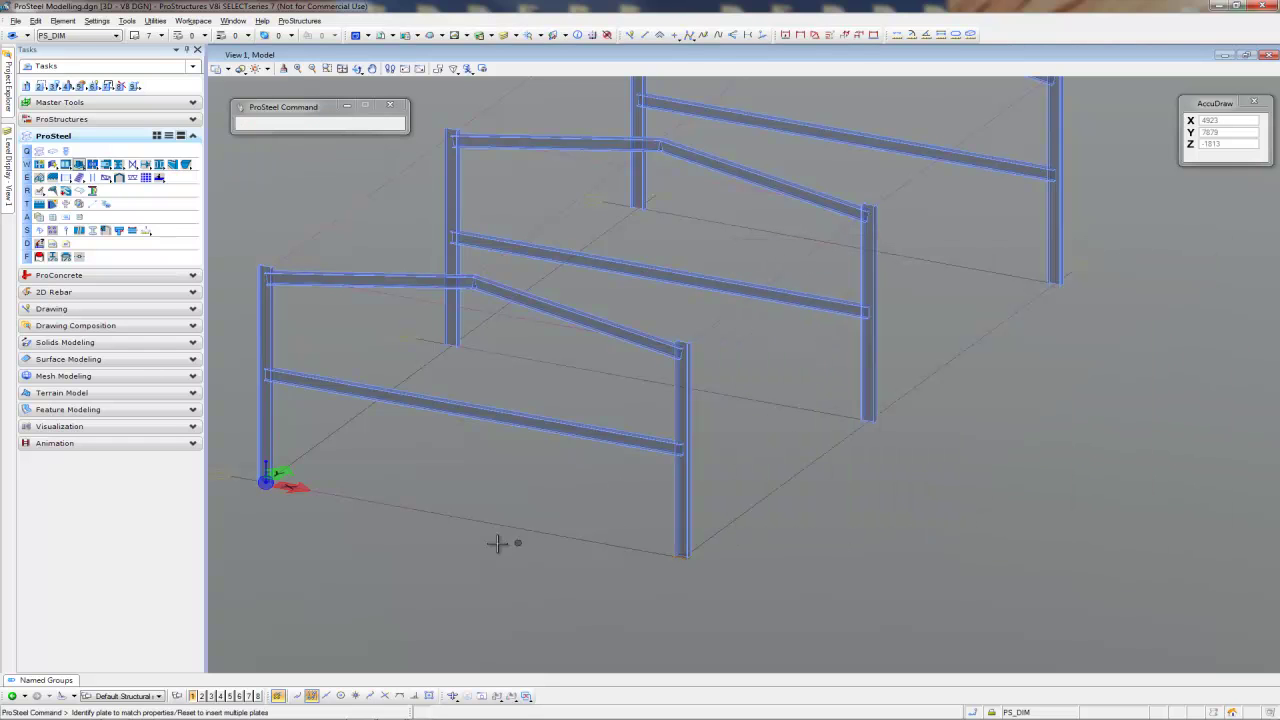
{"action": "left_click", "coordinate": [271, 450]}
{"action": "left_click", "coordinate": [447, 318]}
{"action": "left_click", "coordinate": [630, 180]}
{"action": "left_click", "coordinate": [1051, 262]}
{"action": "left_click", "coordinate": [862, 382]}
{"action": "left_click", "coordinate": [750, 449]}
{"action": "left_click", "coordinate": [751, 522]}
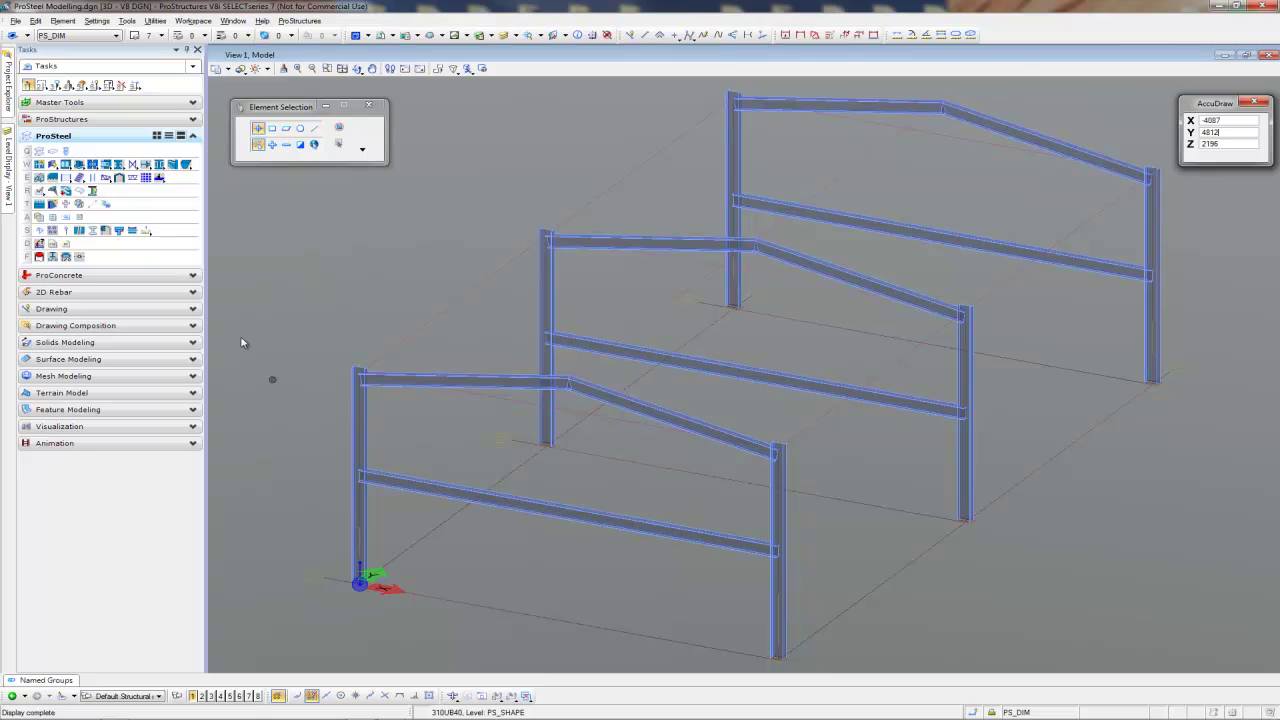
- Join the near frame's two rafters at the apex with a Splice endplate connection
{"action": "left_click", "coordinate": [65, 165]}
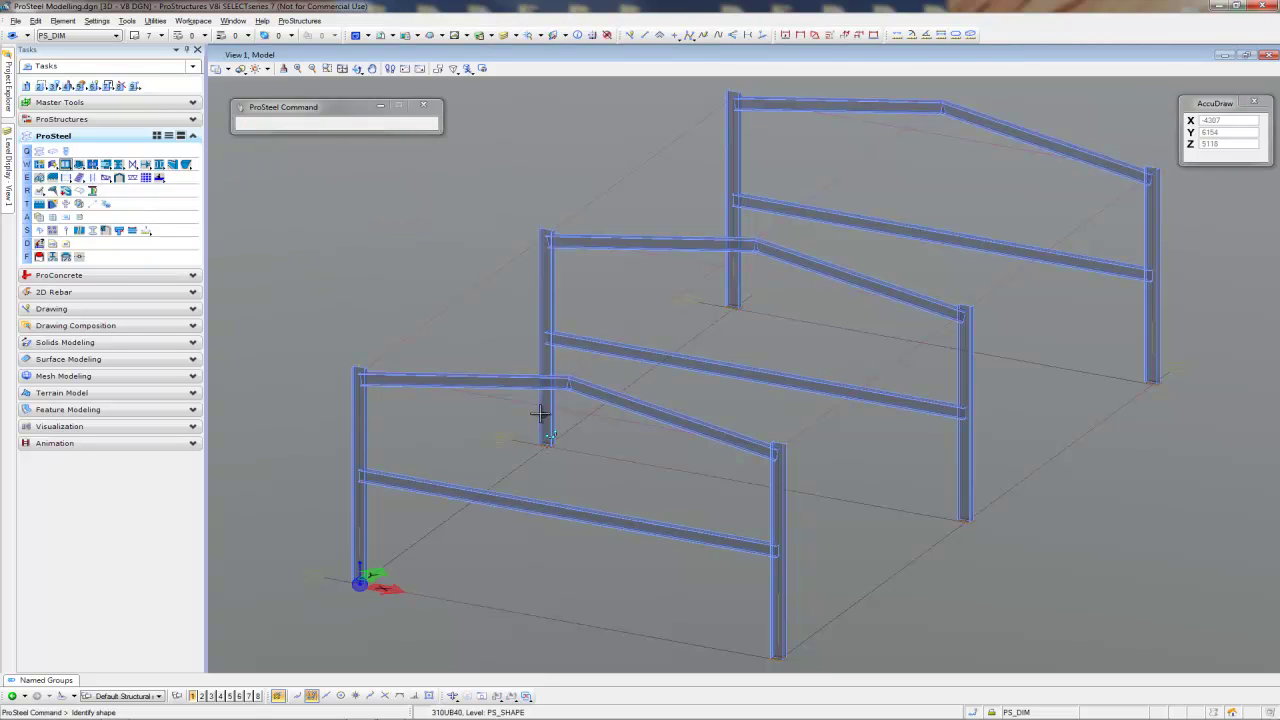
{"action": "left_click", "coordinate": [523, 381]}
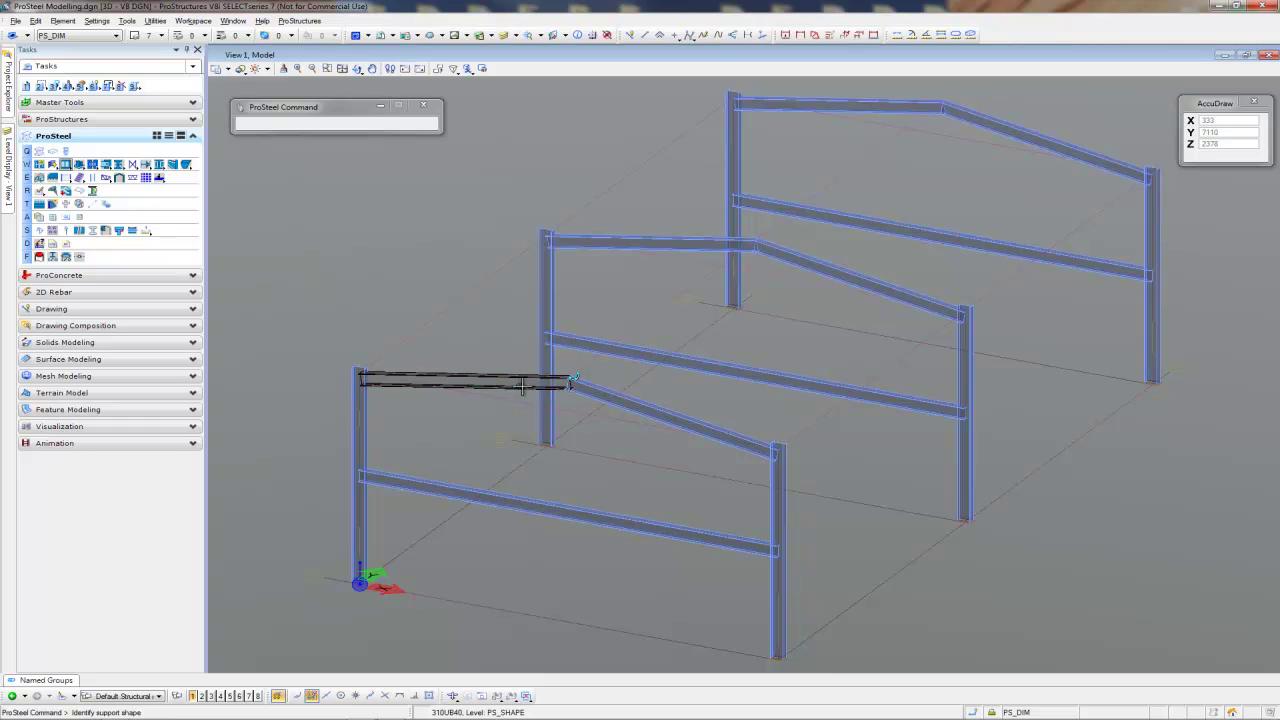
{"action": "left_click", "coordinate": [594, 397]}
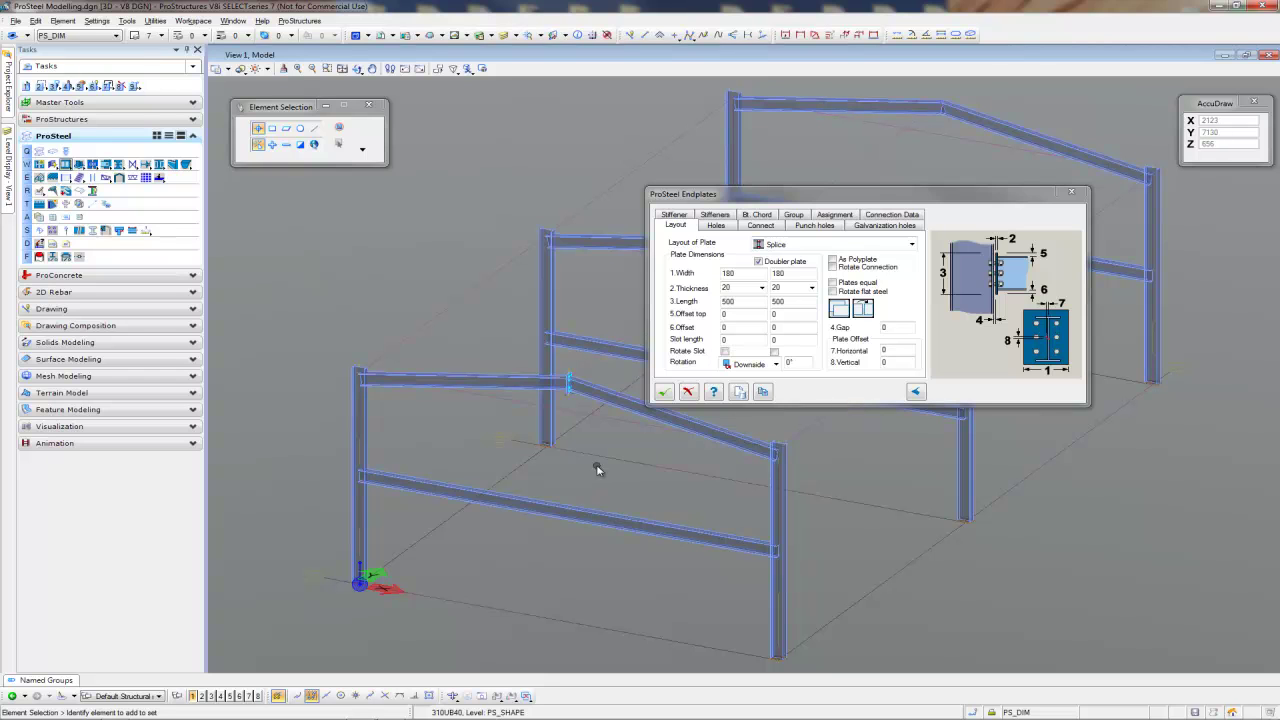
- Apply the same splice endplates to the rafter apexes of the middle and far frames and accept the connection
{"action": "left_click", "coordinate": [763, 392]}
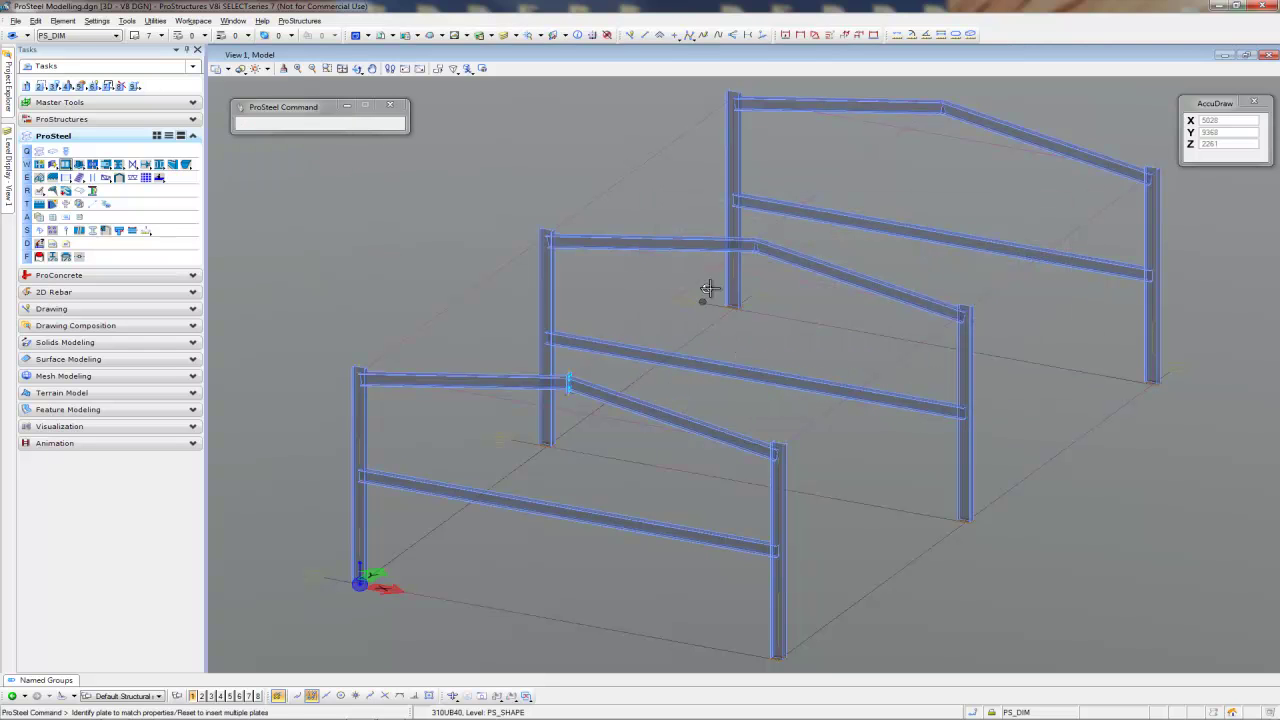
{"action": "left_click", "coordinate": [700, 246]}
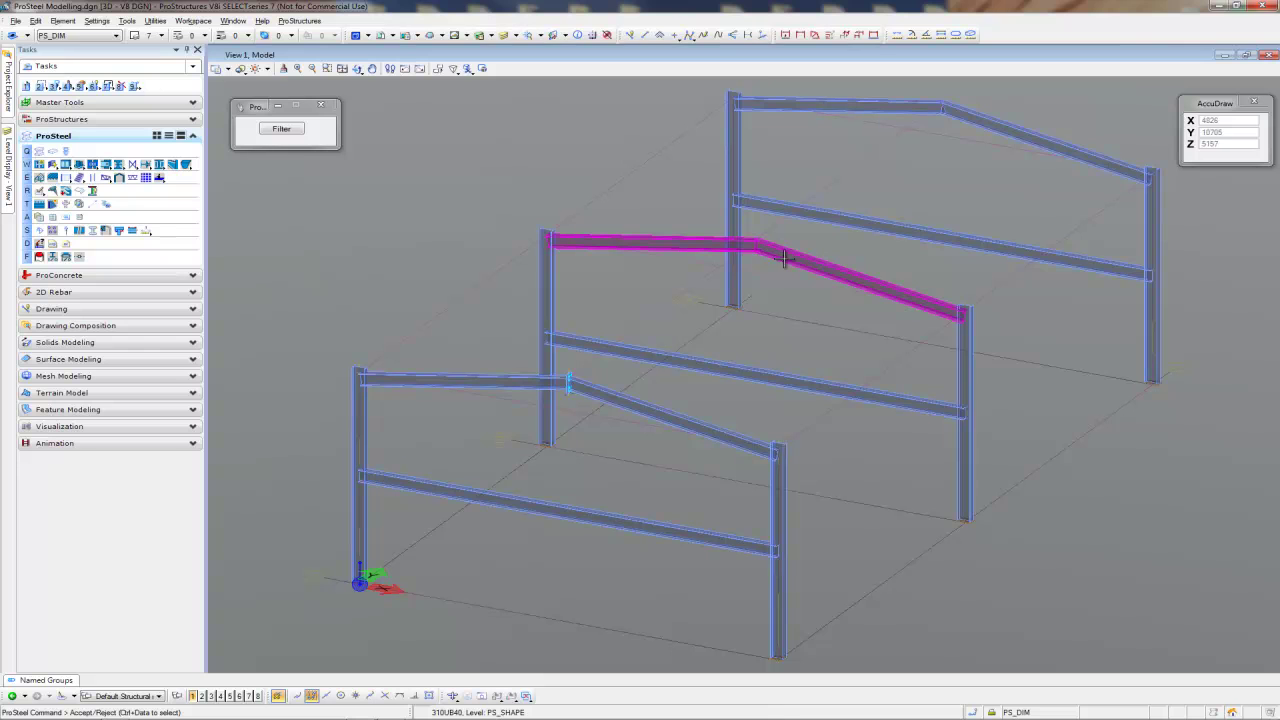
{"action": "left_click", "coordinate": [884, 109], "text": "ctrl"}
{"action": "left_click", "coordinate": [969, 124], "text": "ctrl"}
{"action": "left_click", "coordinate": [940, 170]}
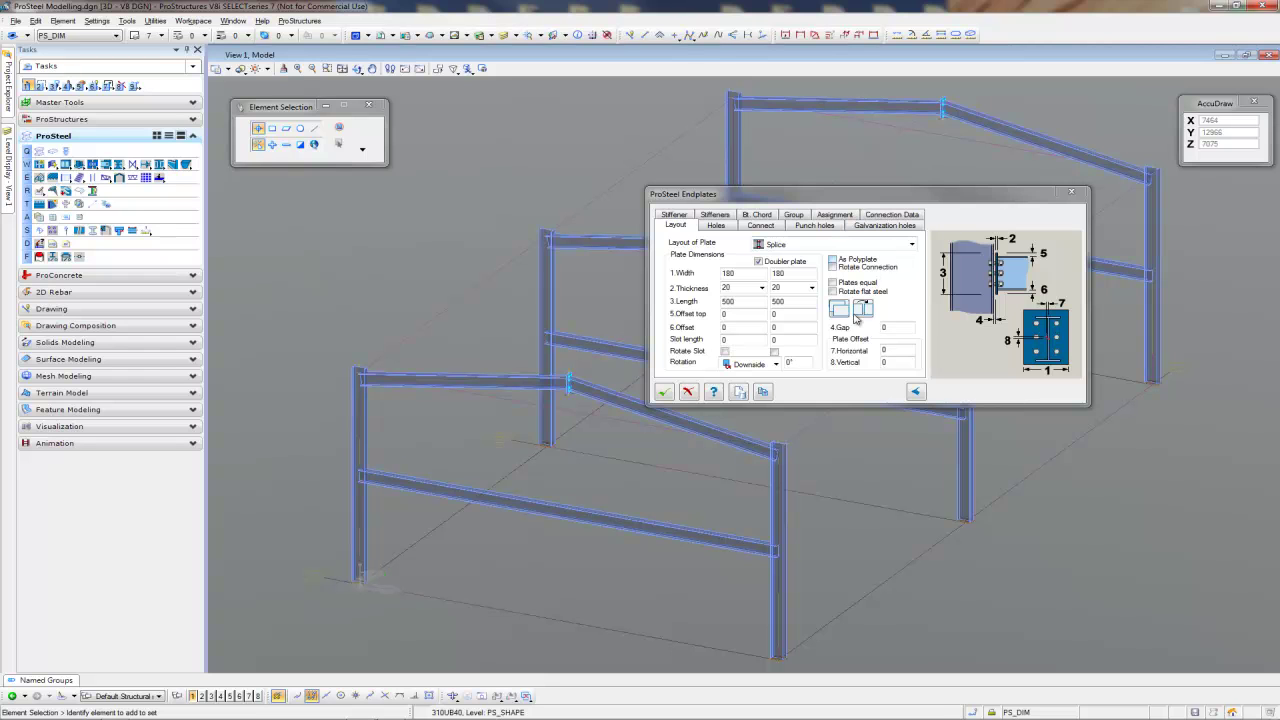
{"action": "left_click", "coordinate": [663, 393]}
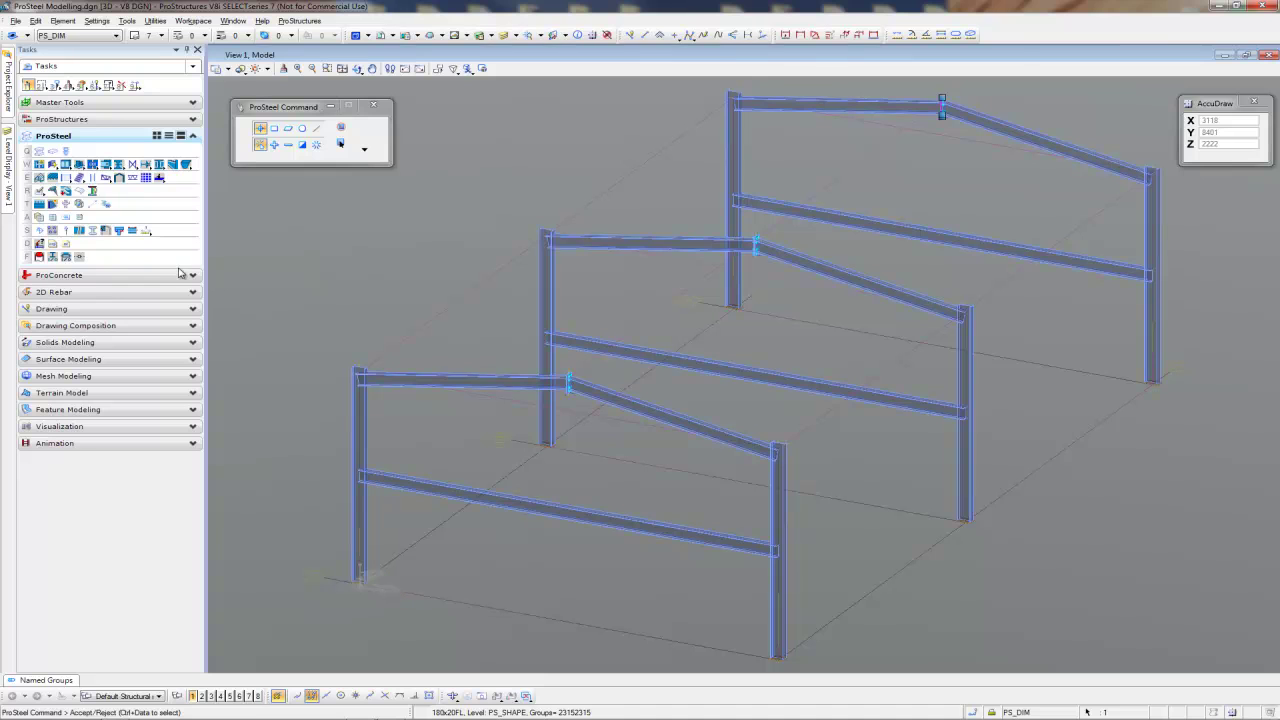
- Connect the near frame's left rafter to its column with a Normal endplate and disable the doubler plate
{"action": "left_click", "coordinate": [65, 164]}
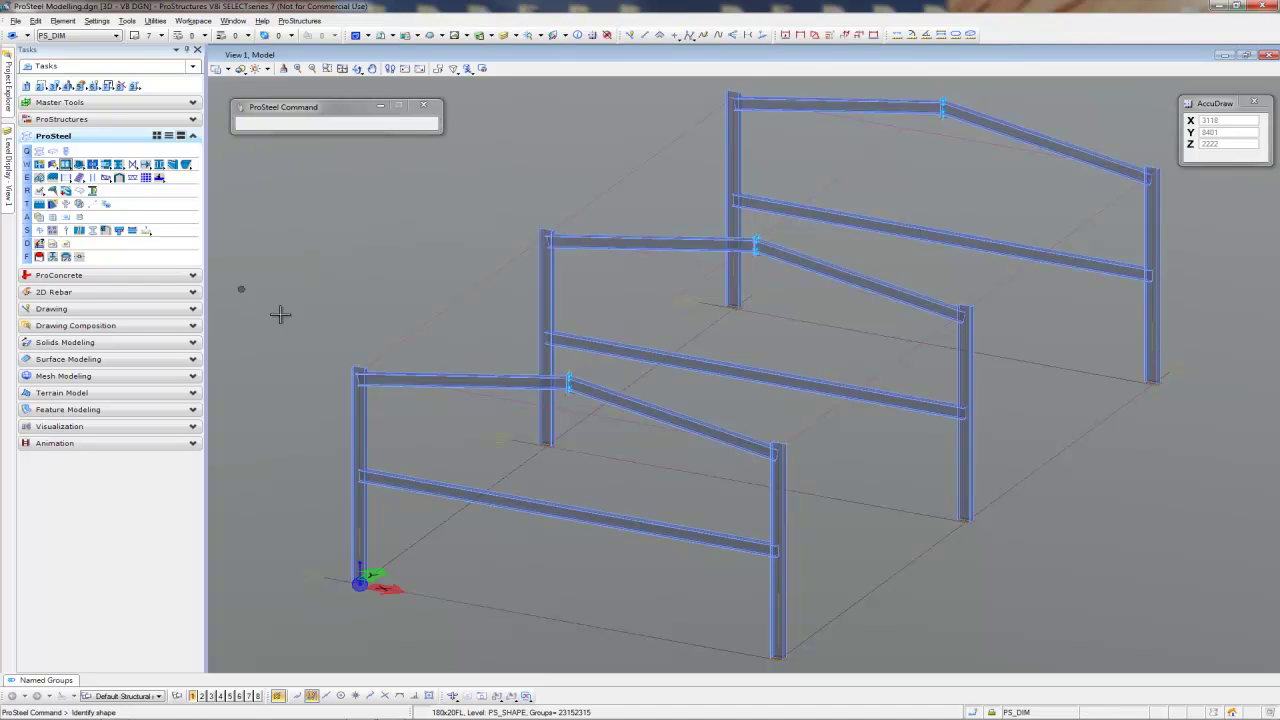
{"action": "left_click", "coordinate": [380, 385]}
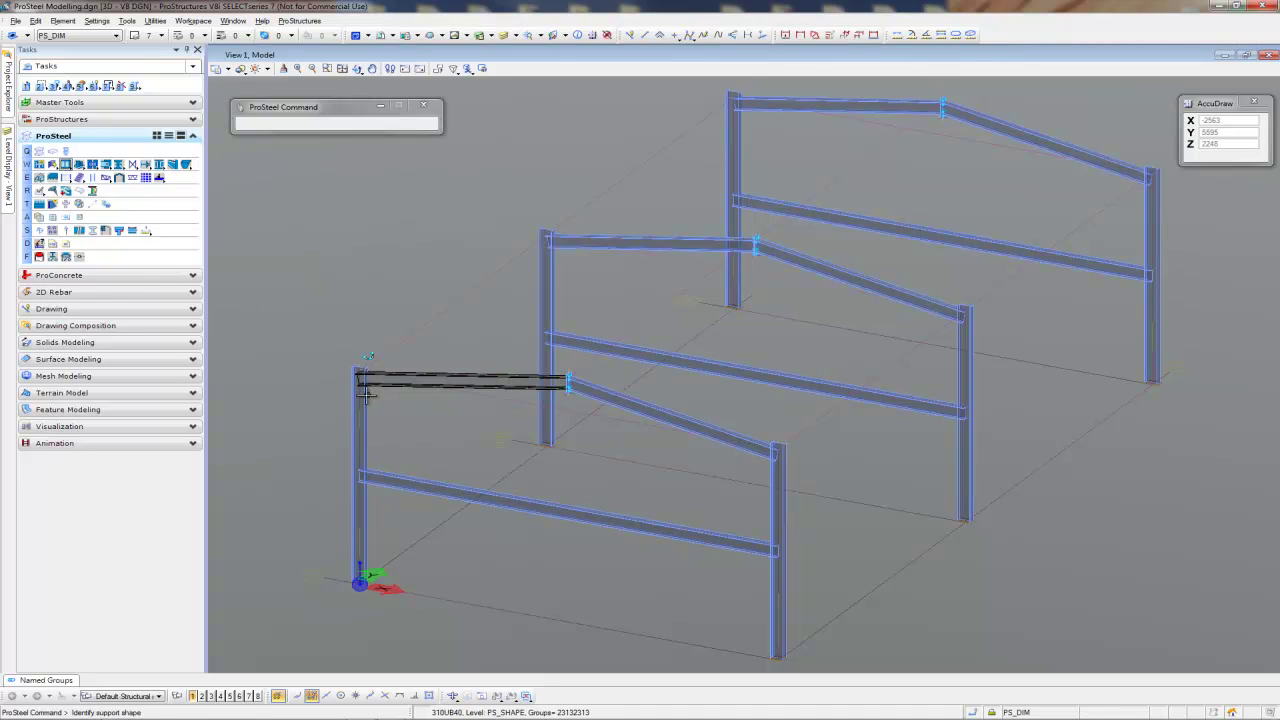
{"action": "left_click", "coordinate": [365, 395]}
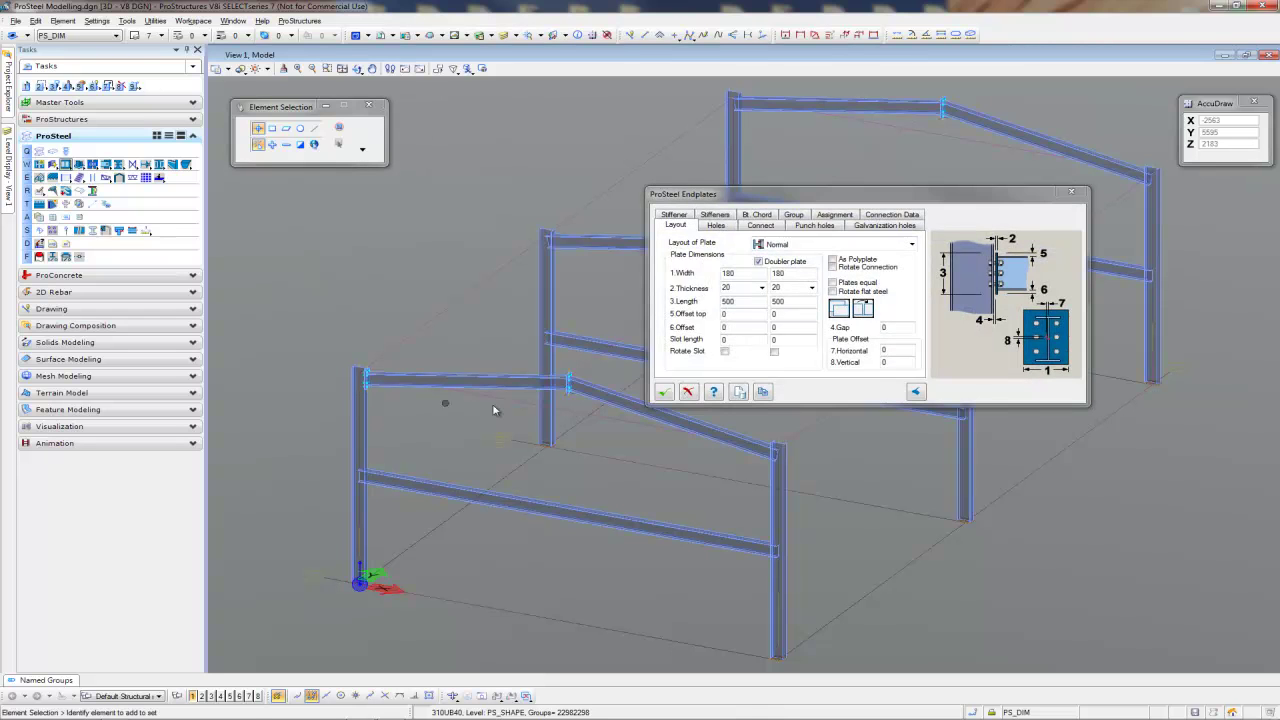
{"action": "left_click", "coordinate": [759, 262]}
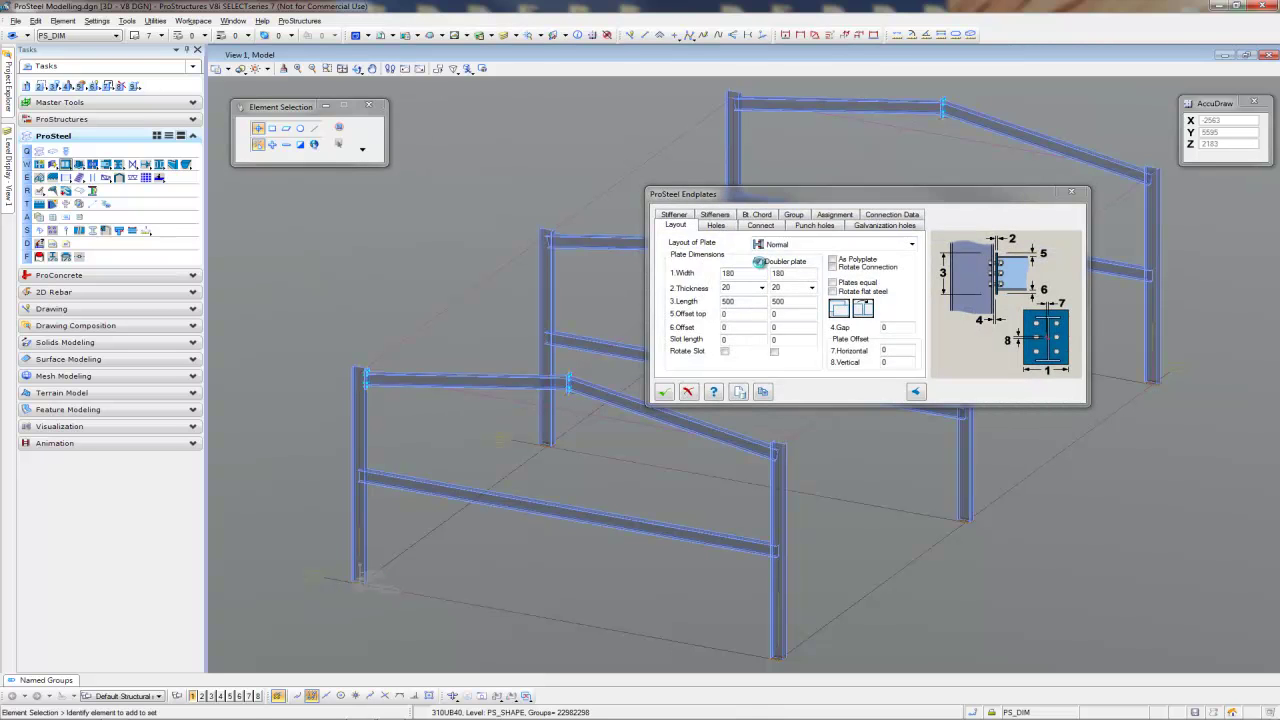
{"action": "left_click", "coordinate": [760, 263]}
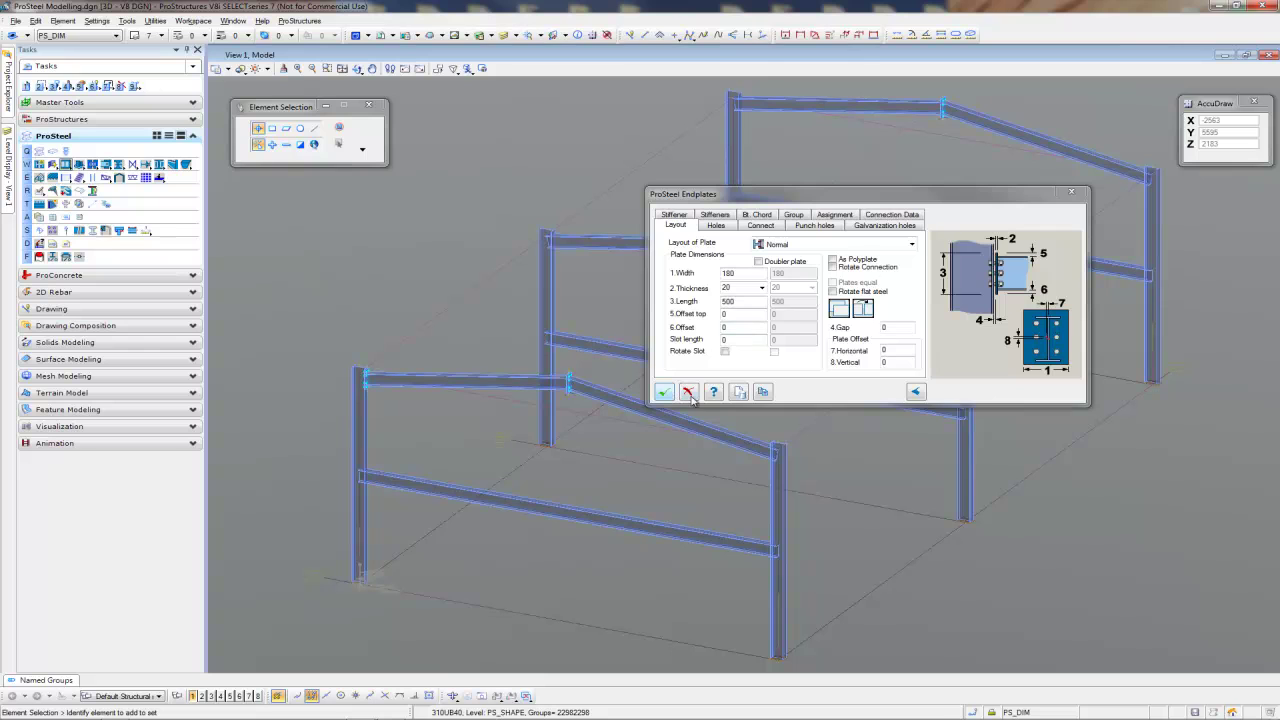
- Apply the same endplate connection to the remaining five rafter-to-column joints across all three frames and accept it
{"action": "left_click", "coordinate": [765, 393]}
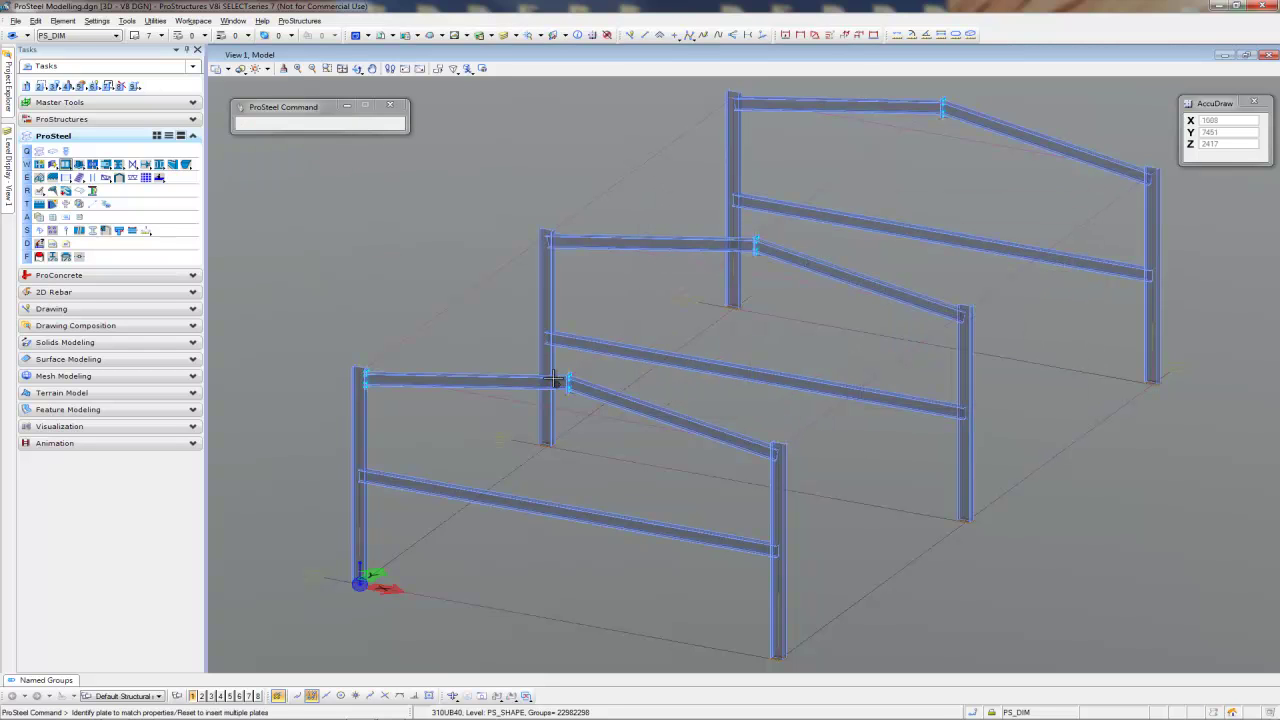
{"action": "left_click", "coordinate": [548, 345]}
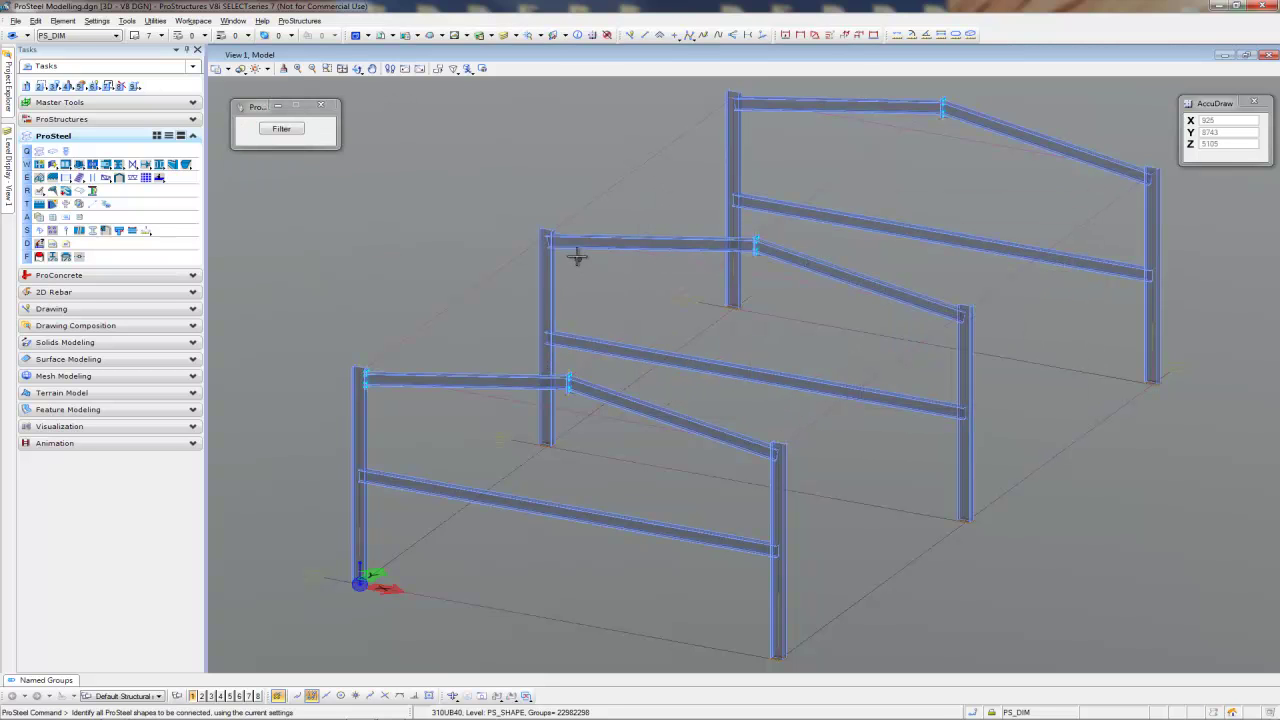
{"action": "left_click", "coordinate": [573, 248]}
{"action": "left_click", "coordinate": [552, 262], "text": "ctrl"}
{"action": "left_click", "coordinate": [767, 108], "text": "ctrl"}
{"action": "left_click", "coordinate": [734, 120], "text": "ctrl"}
{"action": "left_click", "coordinate": [1096, 165], "text": "ctrl"}
{"action": "left_click", "coordinate": [1150, 202], "text": "ctrl"}
{"action": "left_click", "coordinate": [928, 312], "text": "ctrl"}
{"action": "left_click", "coordinate": [959, 330], "text": "ctrl"}
{"action": "left_click", "coordinate": [737, 447], "text": "ctrl"}
{"action": "left_click", "coordinate": [775, 470], "text": "ctrl"}
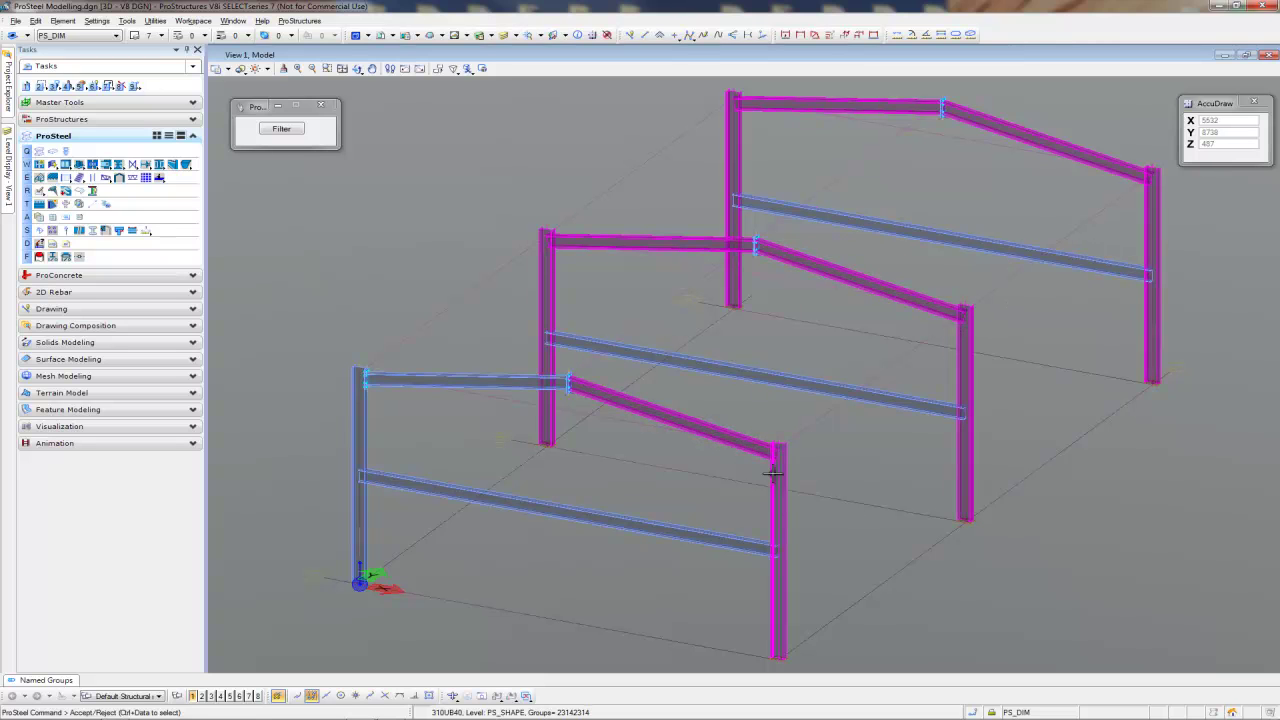
{"action": "left_click", "coordinate": [740, 320]}
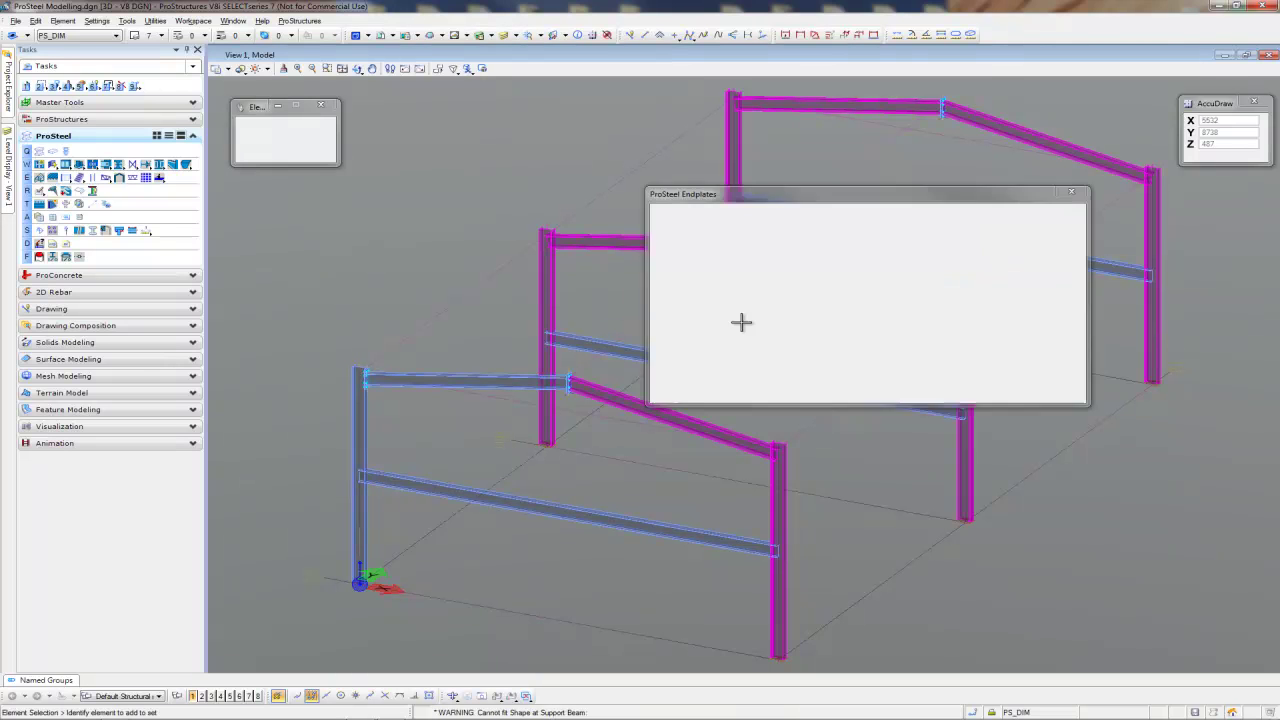
{"action": "left_click", "coordinate": [665, 391]}
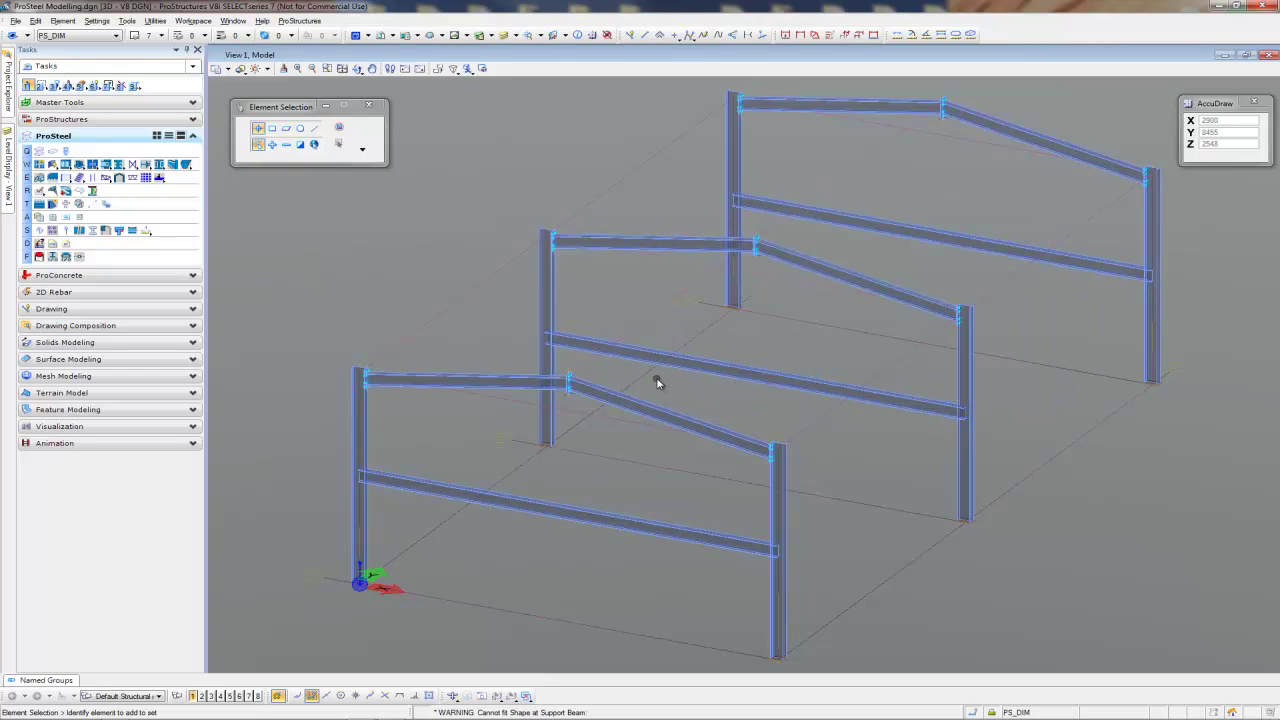
{"action": "key", "text": "ctrl+z"}
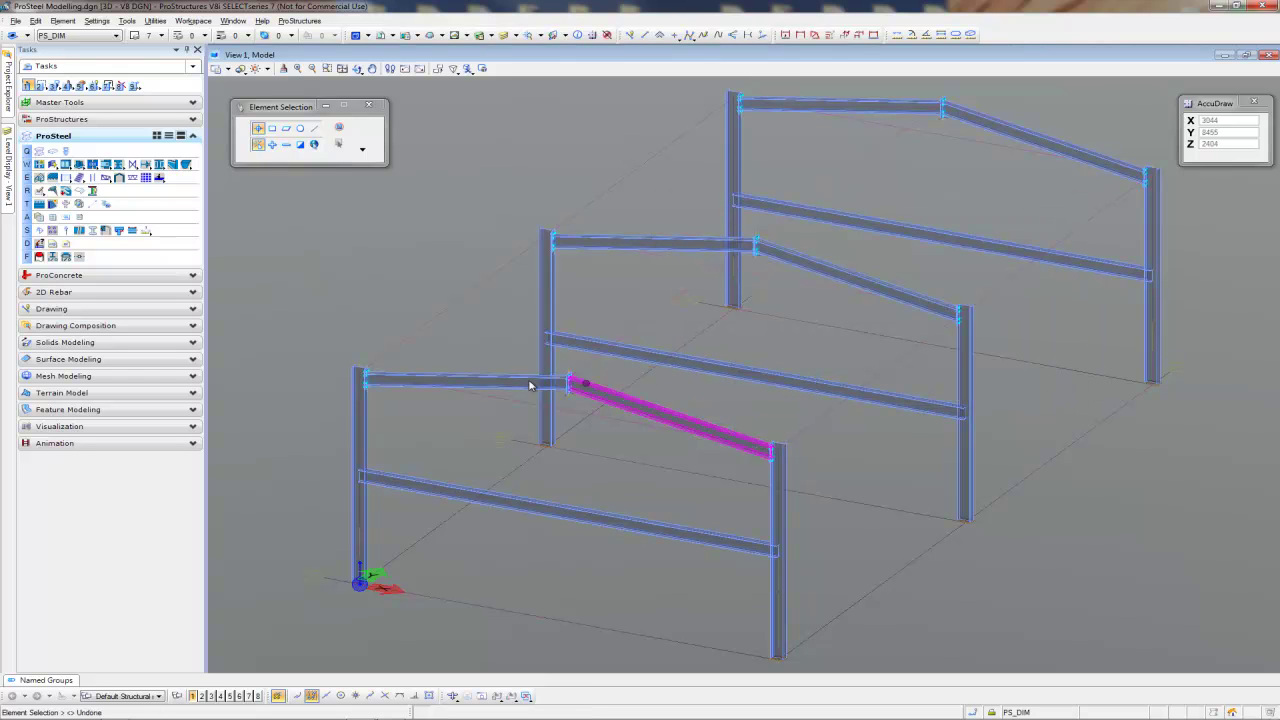
- Connect the near frame's horizontal beam to its left-hand column with a shear plate connection
{"action": "left_click", "coordinate": [105, 165]}
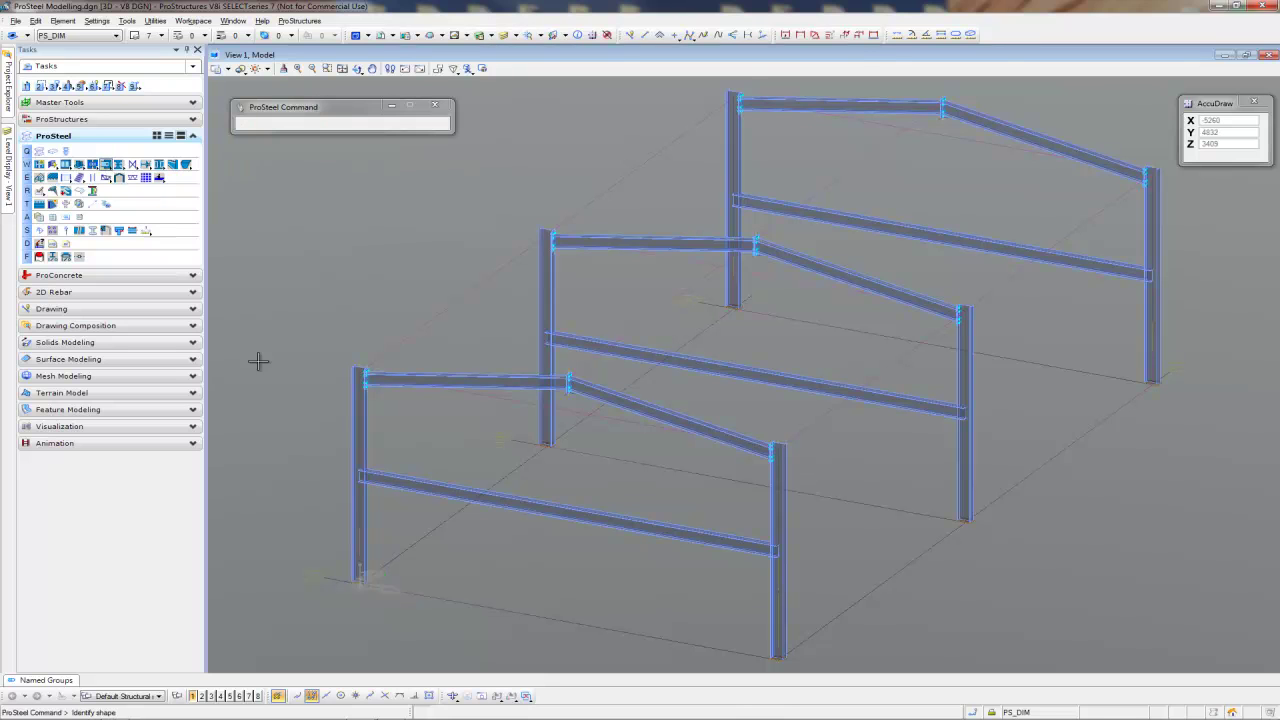
{"action": "left_click", "coordinate": [366, 495]}
{"action": "left_click", "coordinate": [383, 494]}
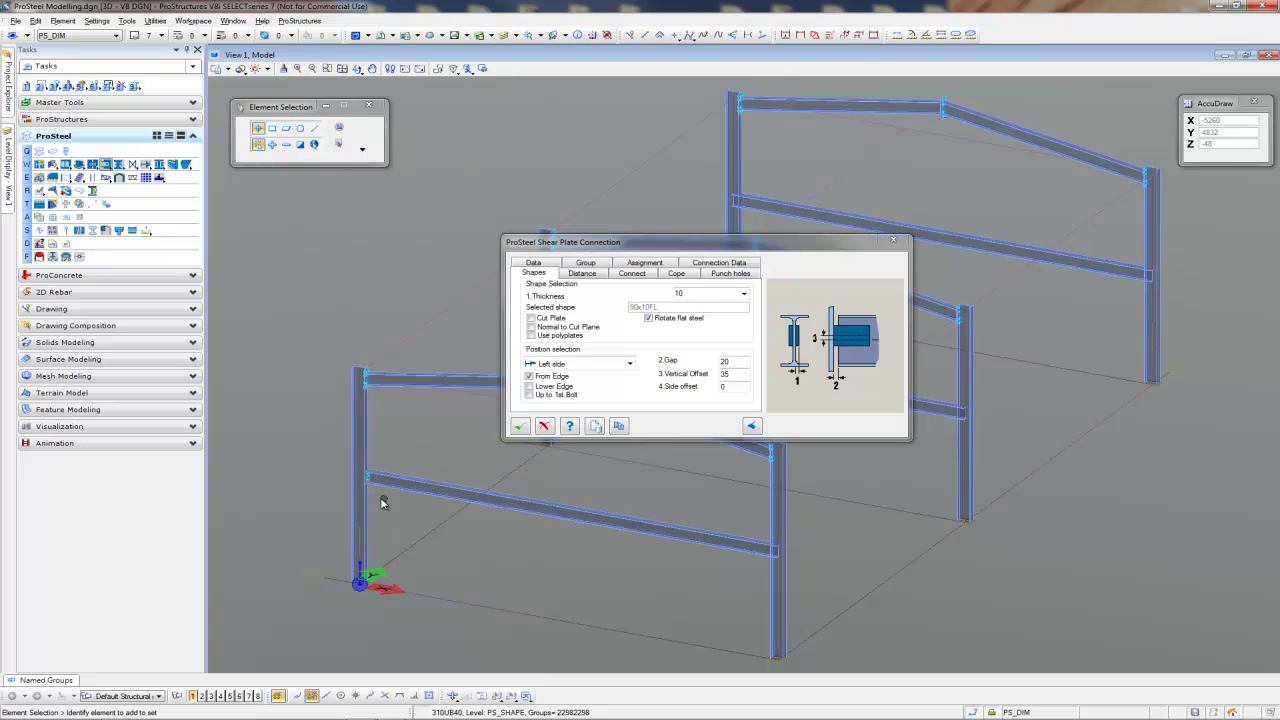
- Apply the same shear plate connection to the left-hand beam-to-column joints of the middle and far frames
{"action": "scroll", "coordinate": [370, 495], "scroll_direction": "up", "scroll_amount": 5}
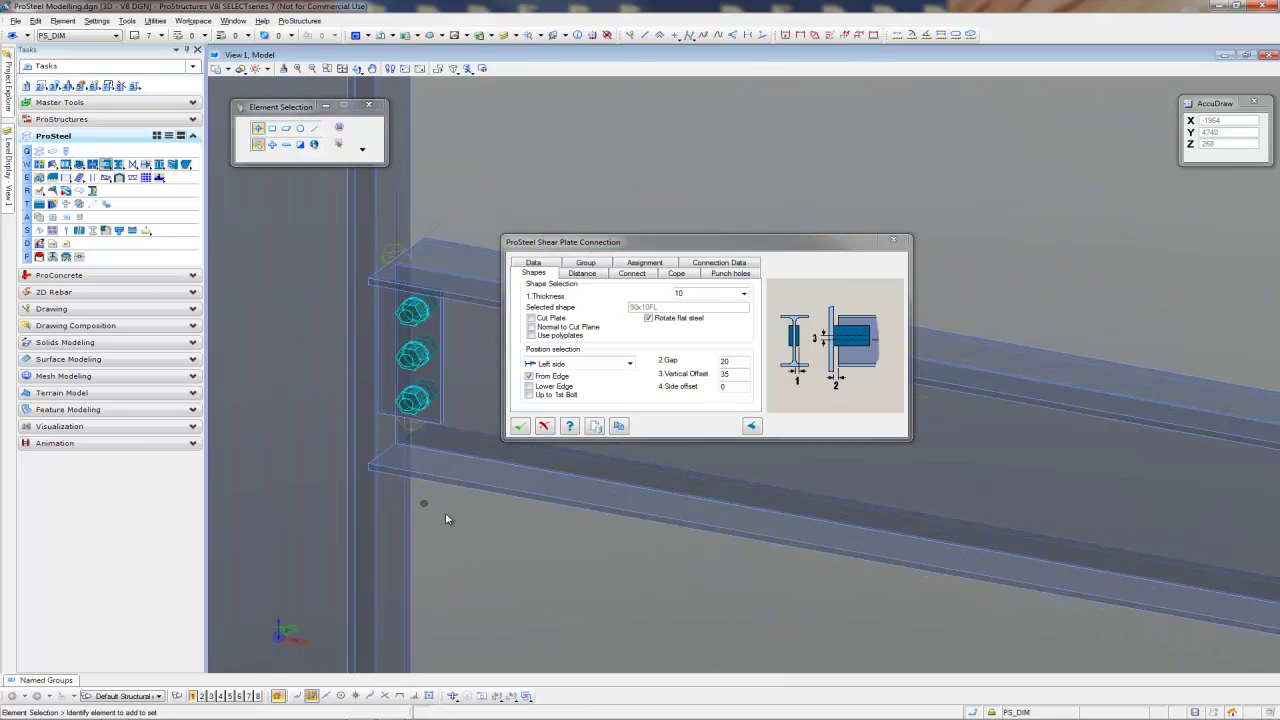
{"action": "middle_click_drag", "start_coordinate": [444, 538], "coordinate": [405, 523], "text": "shift"}
{"action": "scroll", "coordinate": [405, 523], "scroll_direction": "down", "scroll_amount": 5}
{"action": "middle_click_drag", "start_coordinate": [565, 572], "coordinate": [457, 486], "text": "shift"}
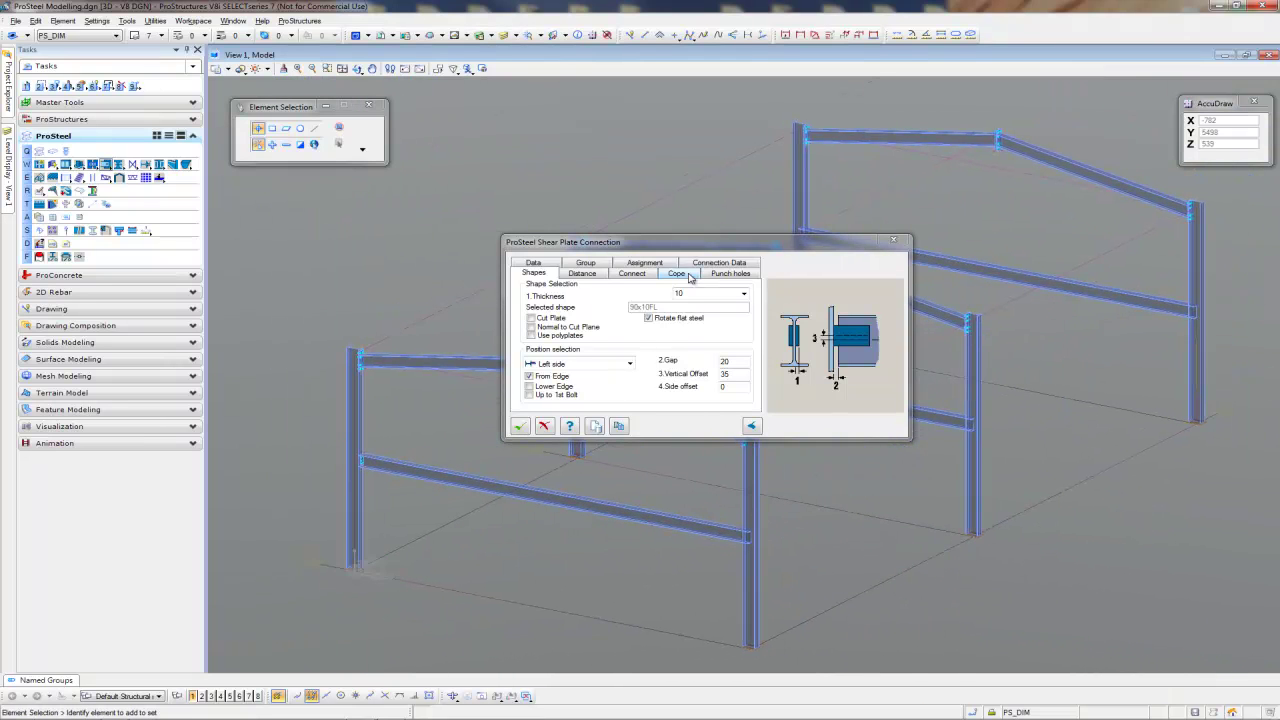
{"action": "left_click_drag", "start_coordinate": [720, 252], "coordinate": [992, 411]}
{"action": "left_click", "coordinate": [898, 587]}
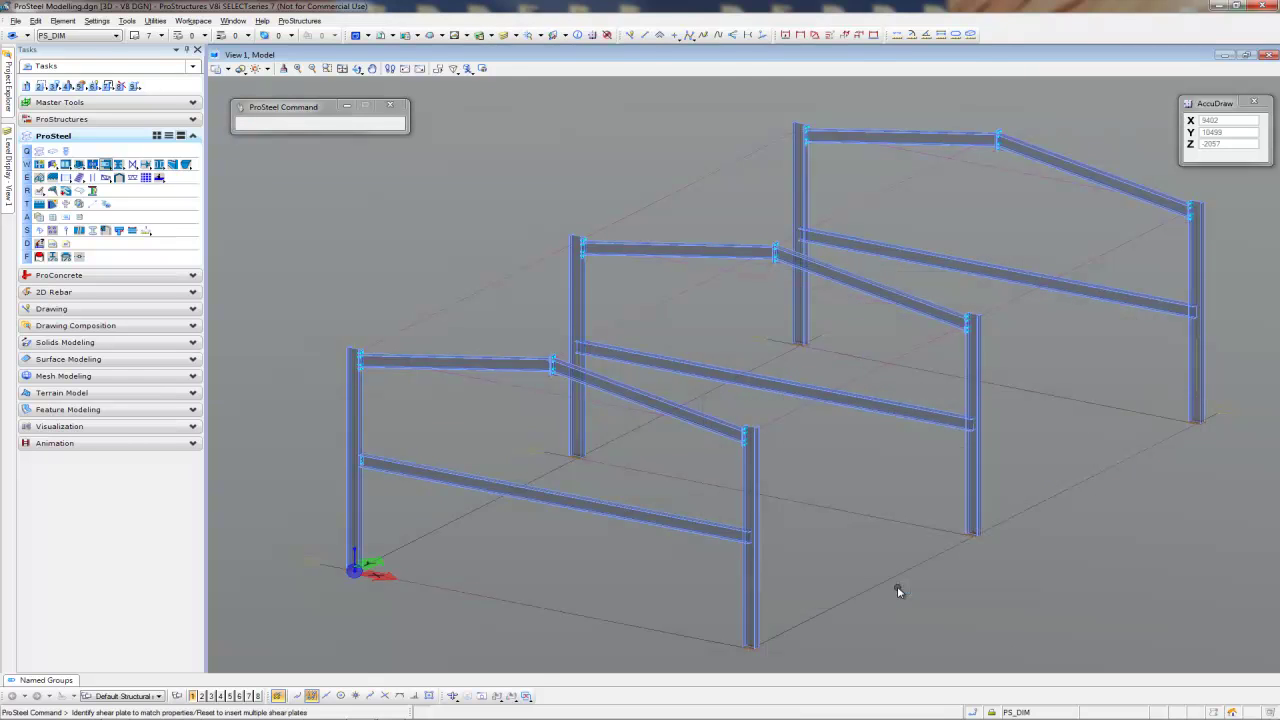
{"action": "right_click", "coordinate": [600, 321]}
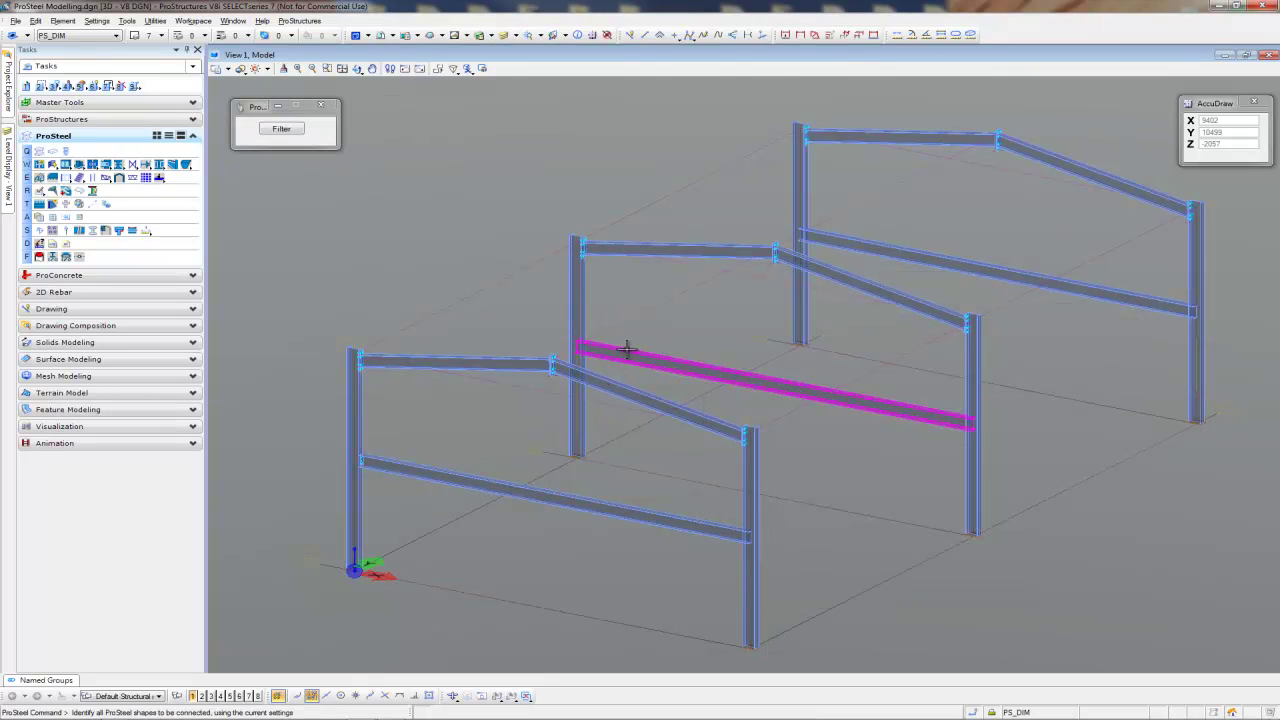
{"action": "left_click", "coordinate": [627, 349]}
{"action": "left_click", "coordinate": [586, 317], "text": "ctrl"}
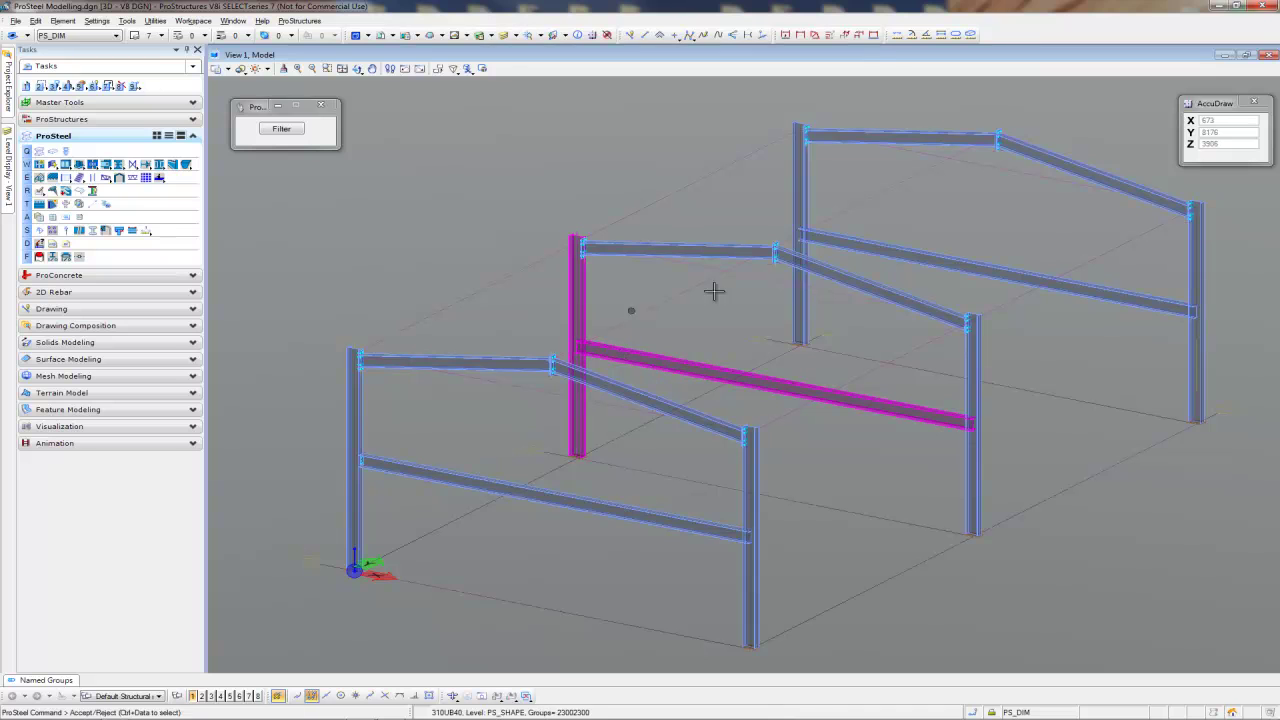
{"action": "left_click", "coordinate": [835, 239], "text": "ctrl"}
{"action": "left_click", "coordinate": [806, 201], "text": "ctrl"}
- Apply the same shear plate connection to the right-hand beam-to-column joints of all three frames and accept it
{"action": "left_click", "coordinate": [1191, 280], "text": "ctrl"}
{"action": "left_click", "coordinate": [966, 398], "text": "ctrl"}
{"action": "left_click", "coordinate": [750, 514], "text": "ctrl"}
{"action": "left_click", "coordinate": [667, 566]}
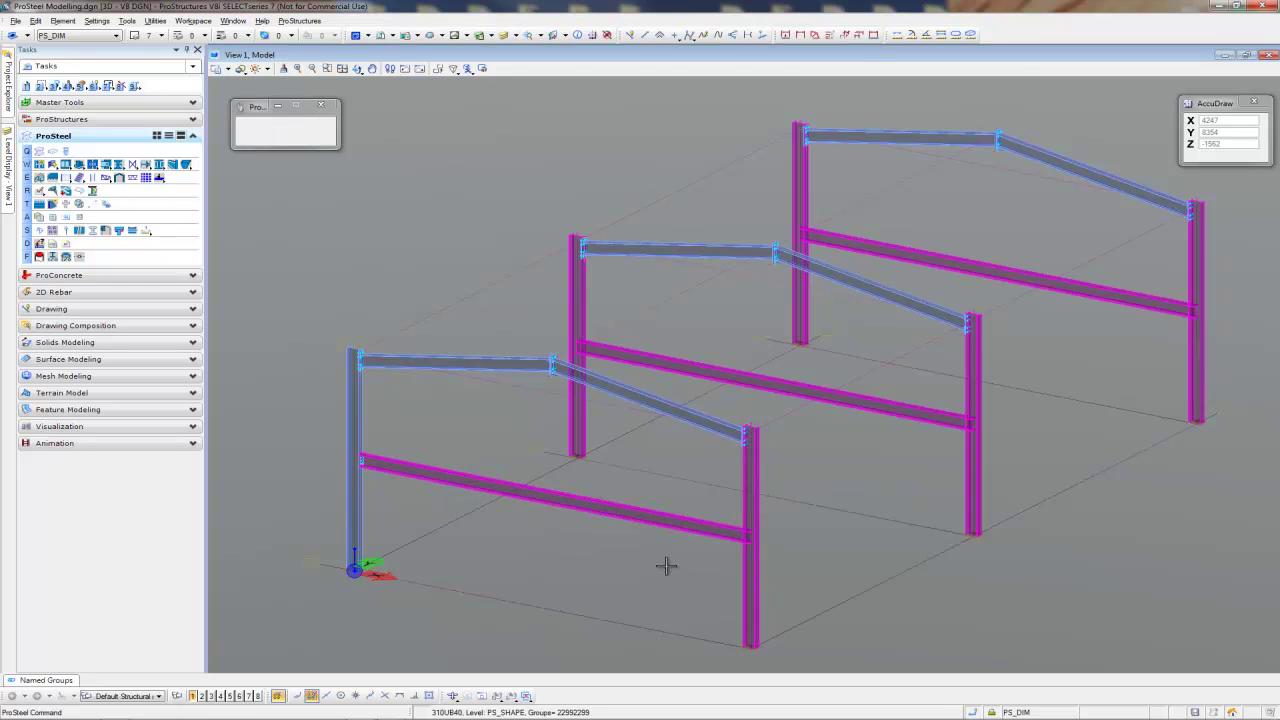
{"action": "left_click", "coordinate": [806, 590]}
{"action": "scroll", "coordinate": [743, 543], "scroll_direction": "up", "scroll_amount": 5}
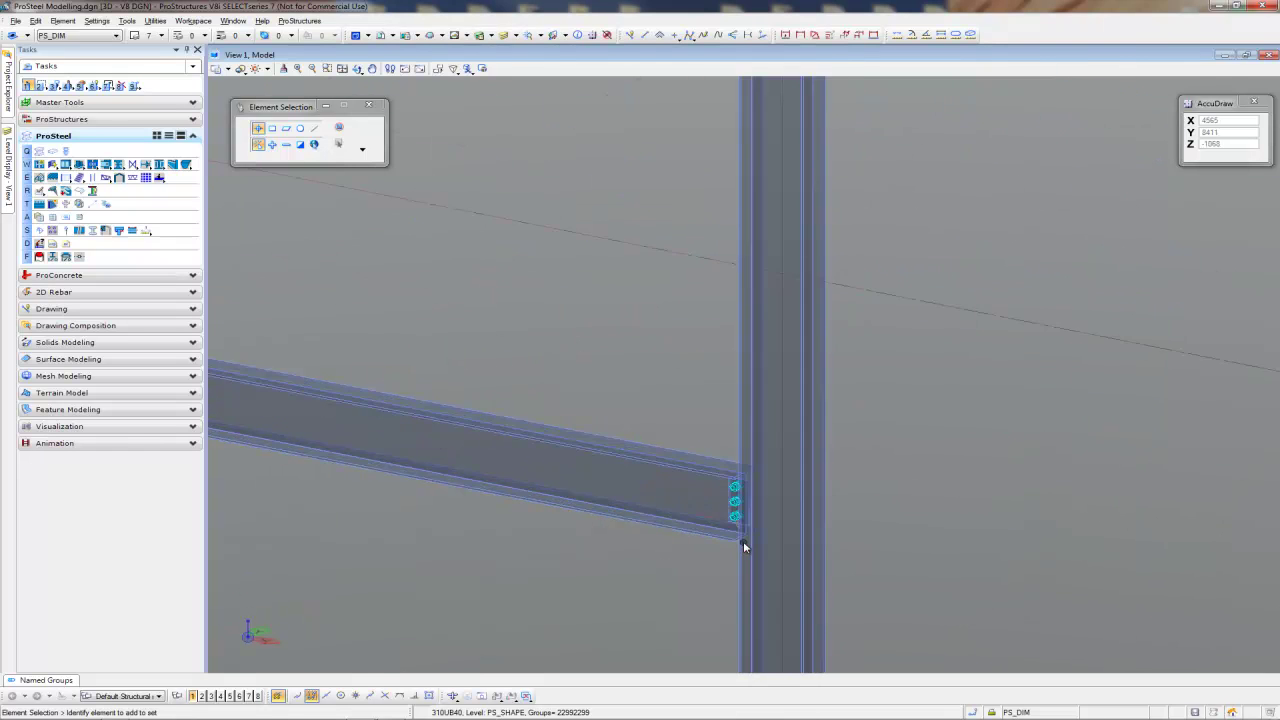
{"action": "middle_click_drag", "start_coordinate": [733, 532], "coordinate": [705, 545], "text": "shift"}
{"action": "scroll", "coordinate": [729, 531], "scroll_direction": "down", "scroll_amount": 5}
{"action": "scroll", "coordinate": [785, 556], "scroll_direction": "down", "scroll_amount": 3}
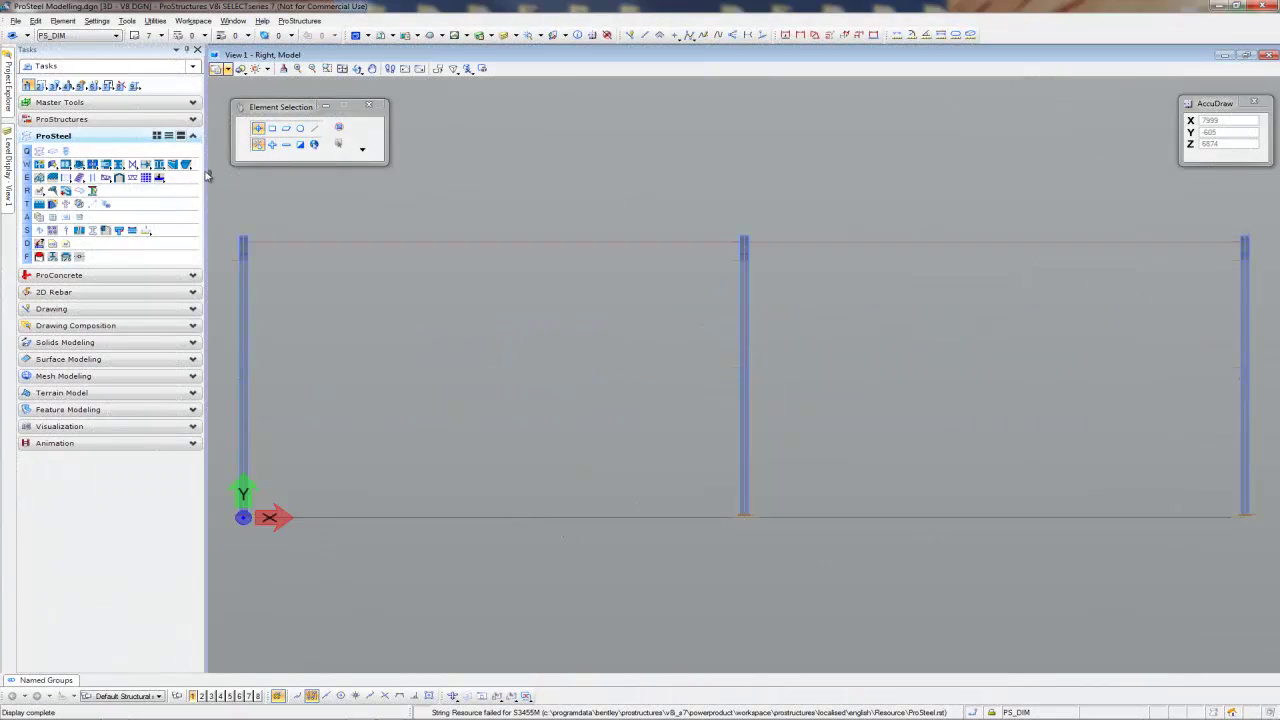
- Place a diagonal brace in the first bay of the side elevation, from the outer column's base to the middle column's top
{"action": "left_click", "coordinate": [132, 165]}
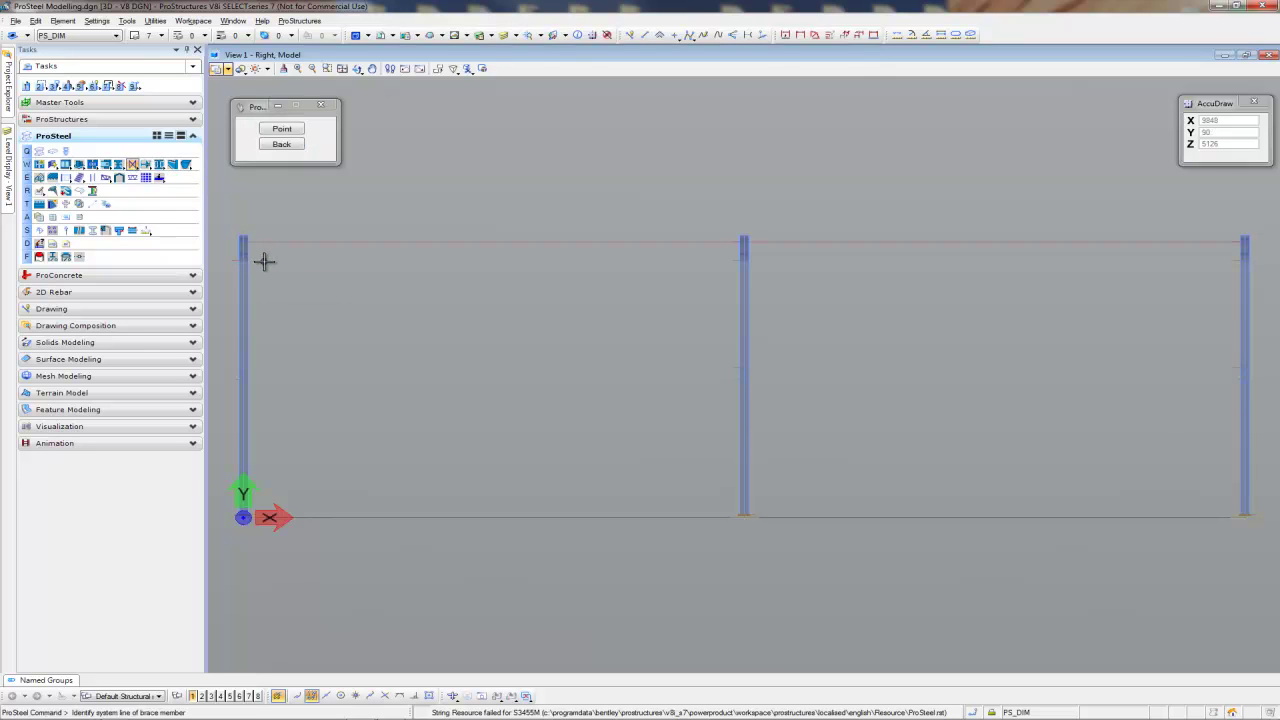
{"action": "left_click", "coordinate": [282, 130]}
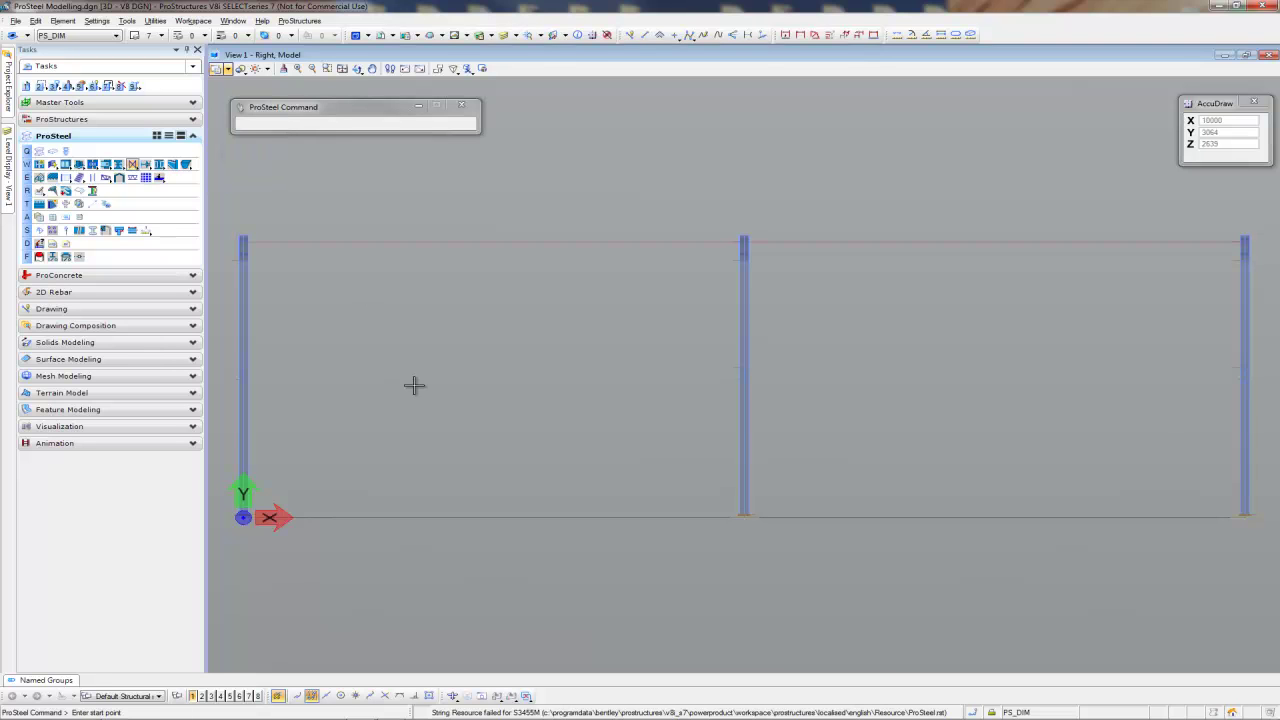
{"action": "left_click", "coordinate": [267, 493]}
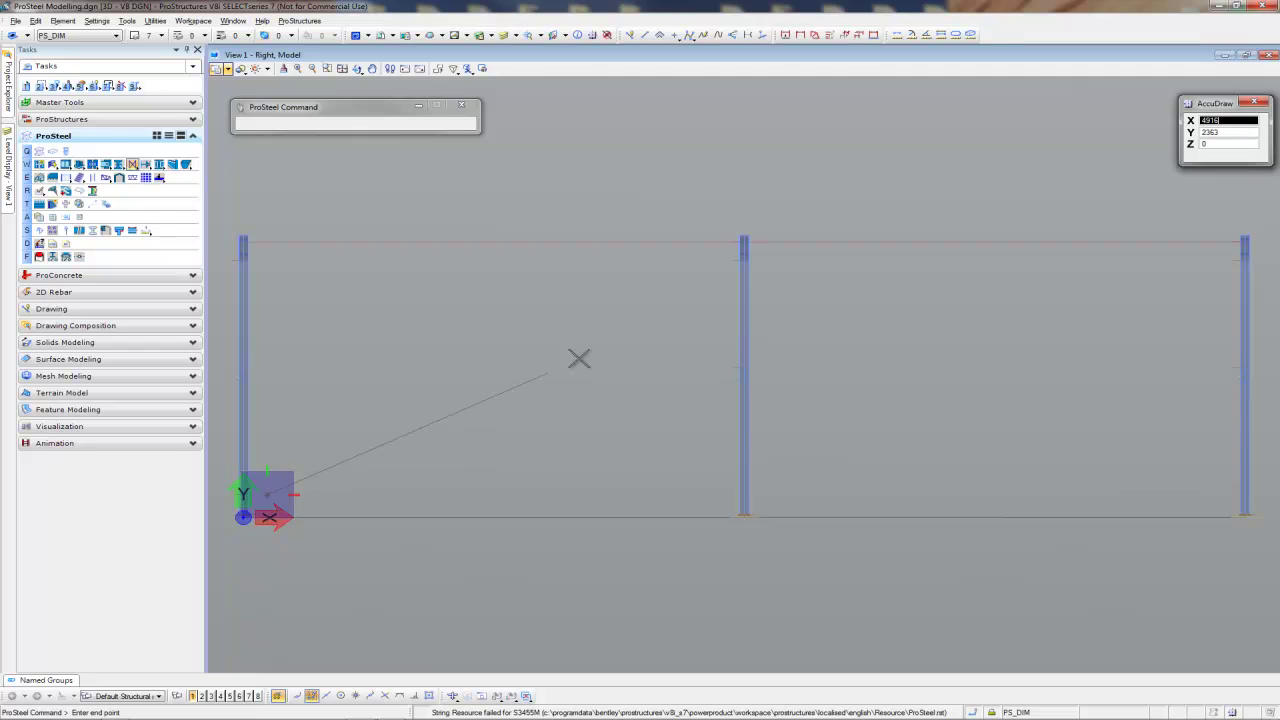
{"action": "left_click", "coordinate": [722, 258]}
{"action": "left_click", "coordinate": [246, 345]}
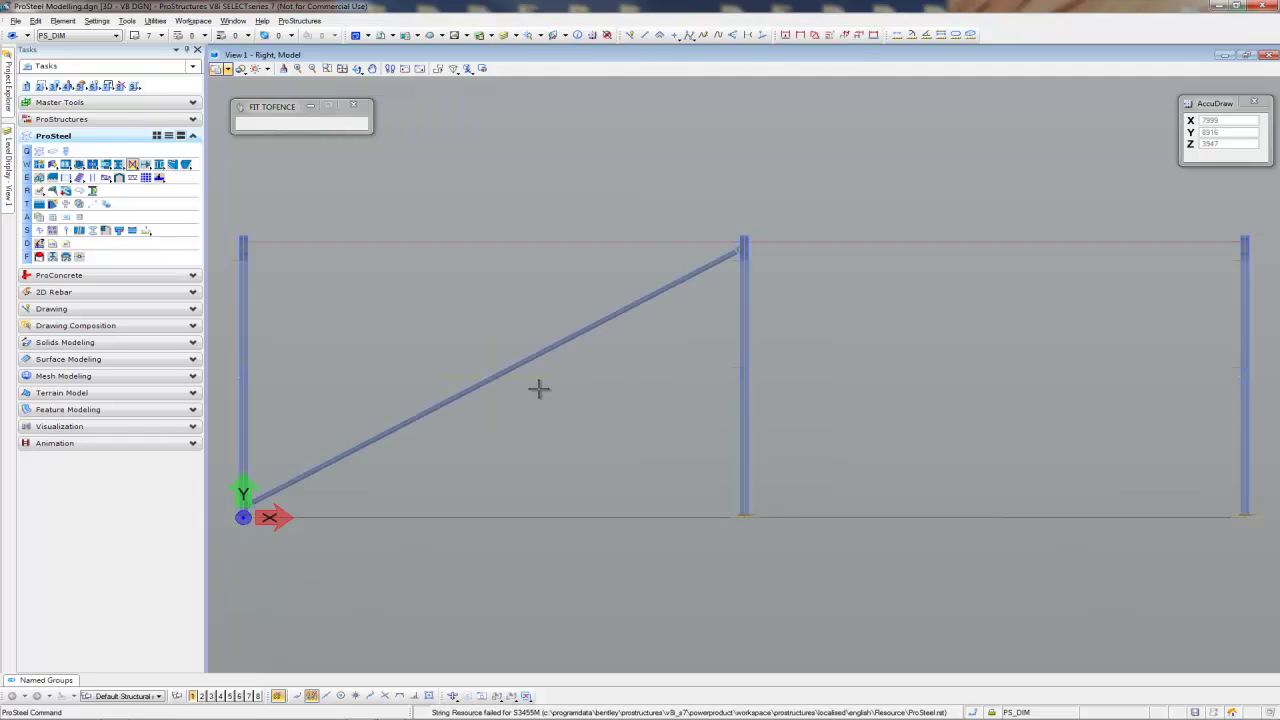
{"action": "left_click", "coordinate": [718, 327]}
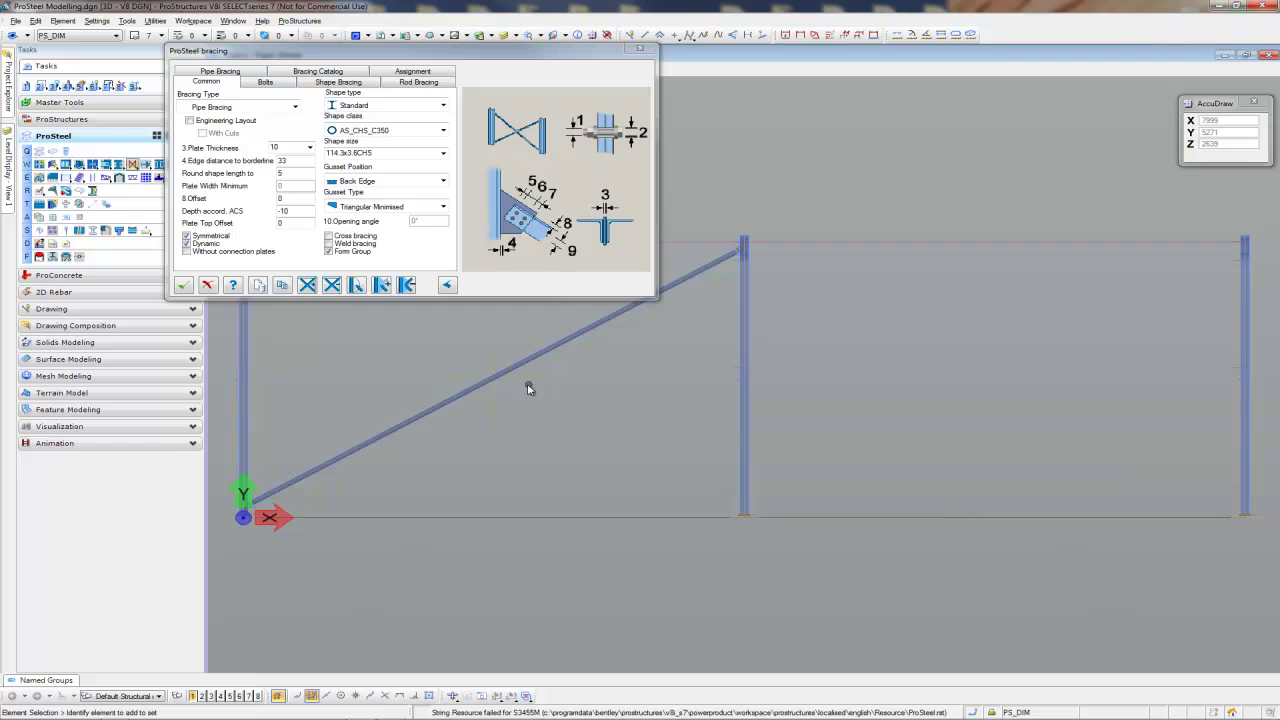
- Apply the cross shape-bracing template "100x10 EA - 2 Bolt w-Centre Strap" to the first bay and add the same bracing in the second bay
{"action": "left_click", "coordinate": [258, 285]}
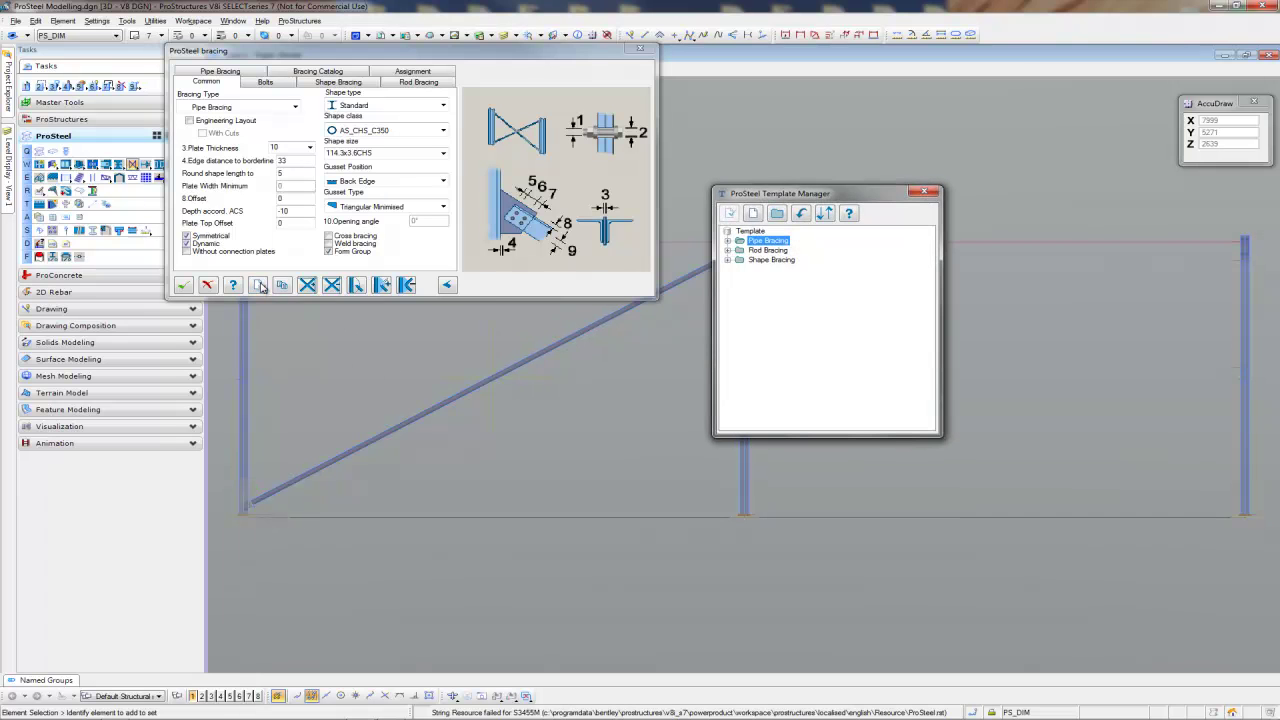
{"action": "left_click", "coordinate": [768, 250]}
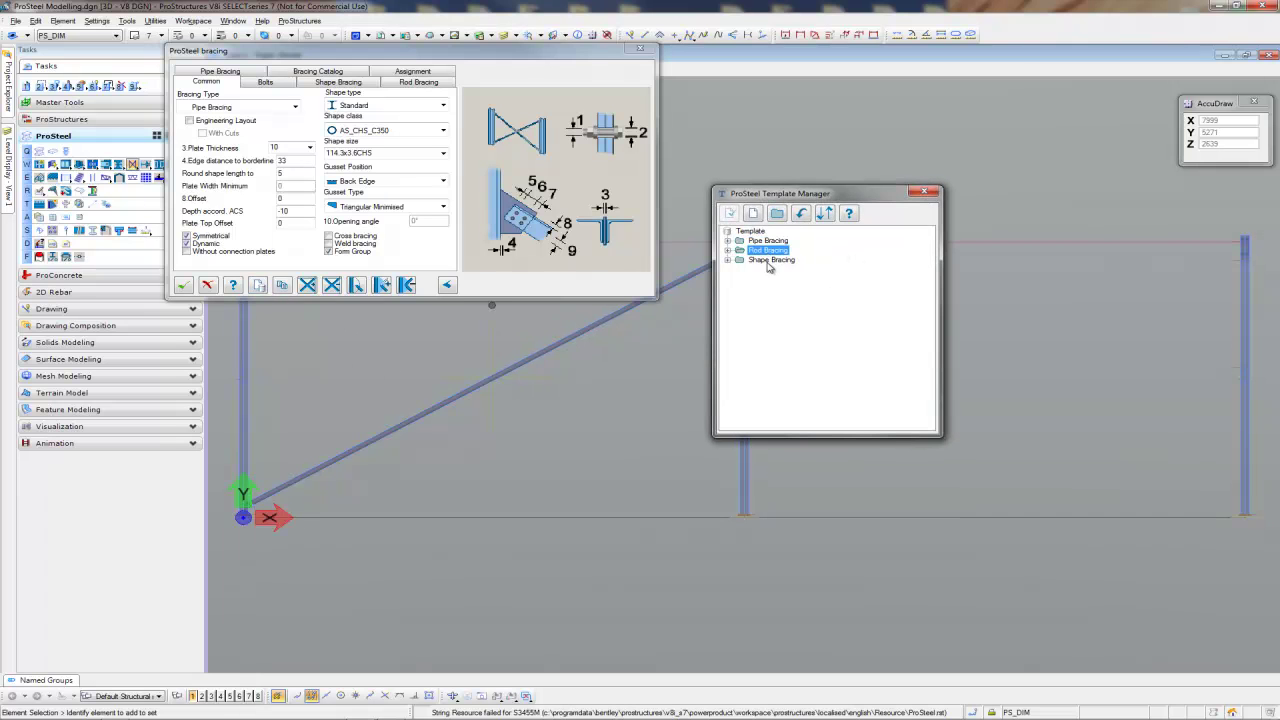
{"action": "left_click", "coordinate": [766, 261]}
{"action": "left_click", "coordinate": [728, 261]}
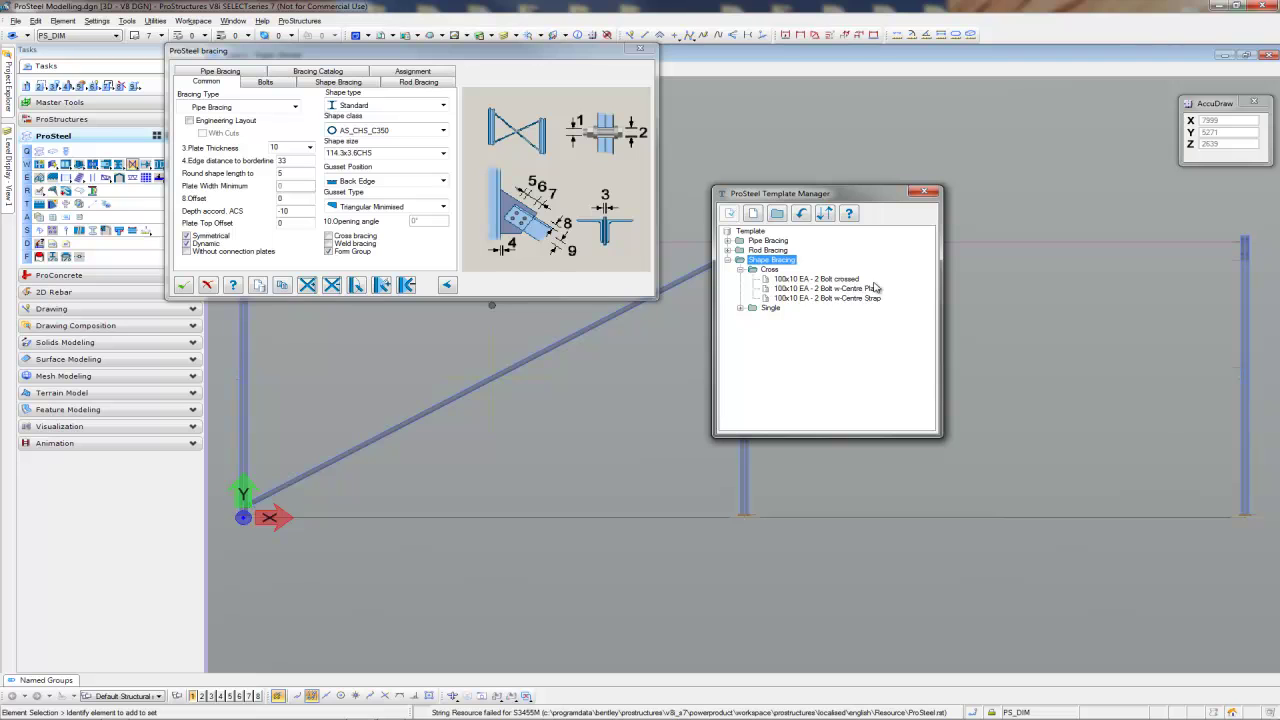
{"action": "left_click", "coordinate": [840, 299]}
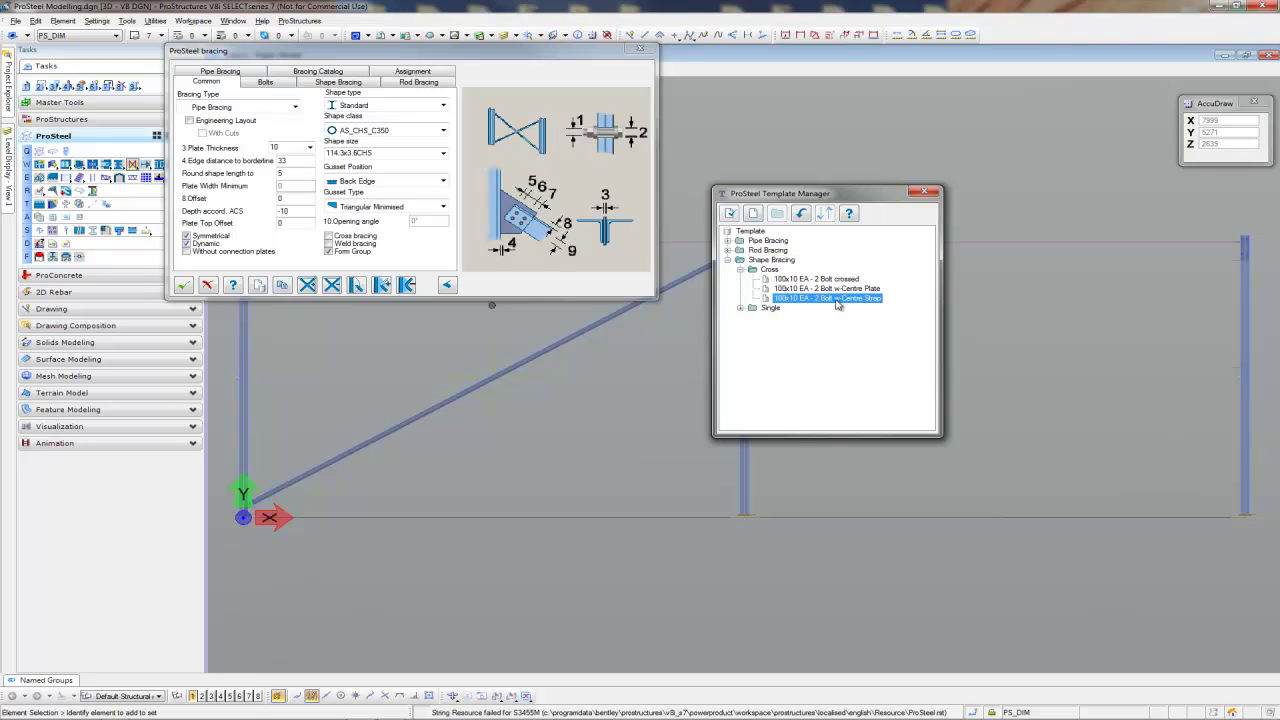
{"action": "double_click", "coordinate": [836, 299]}
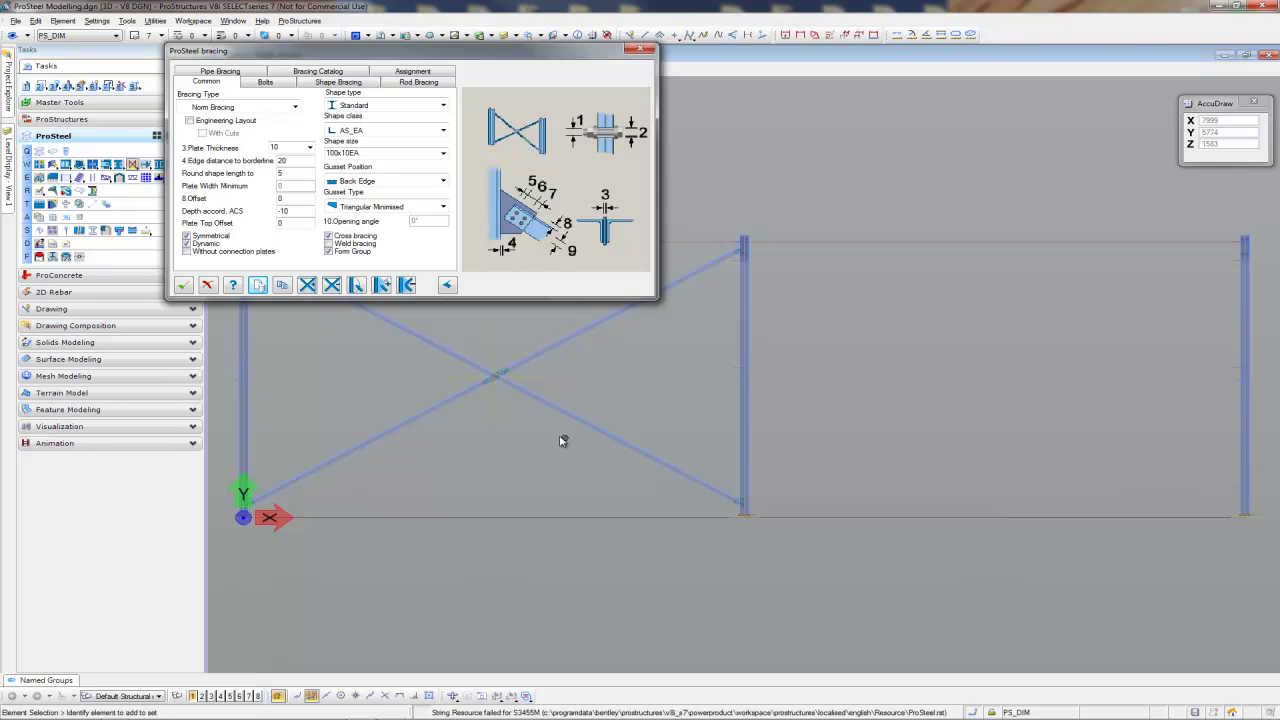
{"action": "left_click", "coordinate": [183, 285]}
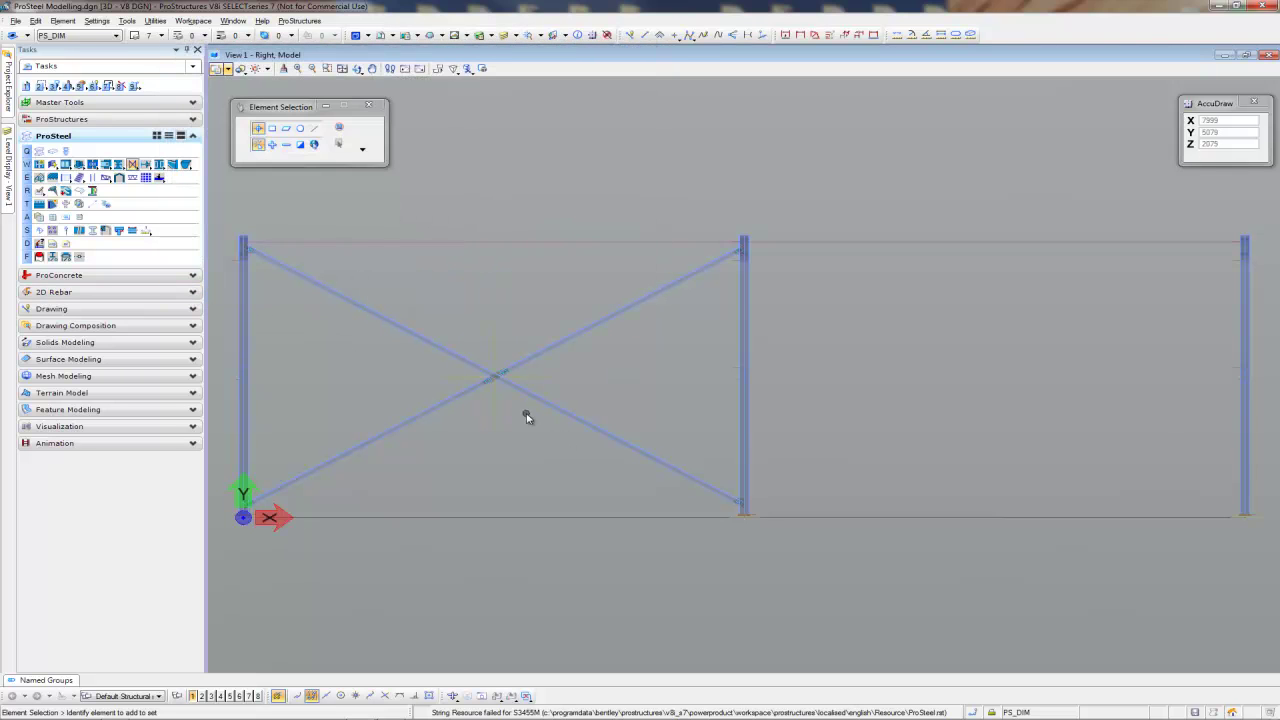
{"action": "left_click", "coordinate": [133, 165]}
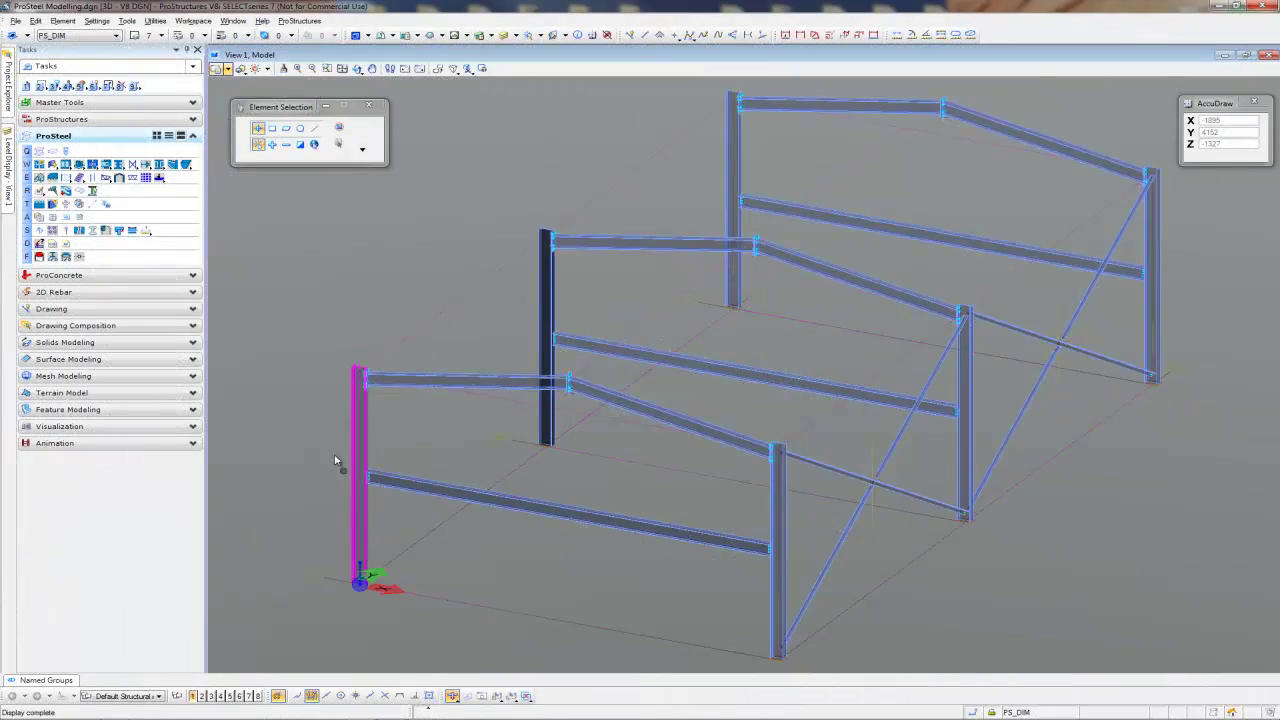
- Insert a 310UB40 beam between the midpoints of the near and middle frames' horizontal beams, keeping its default rotation
{"action": "left_click", "coordinate": [39, 150]}
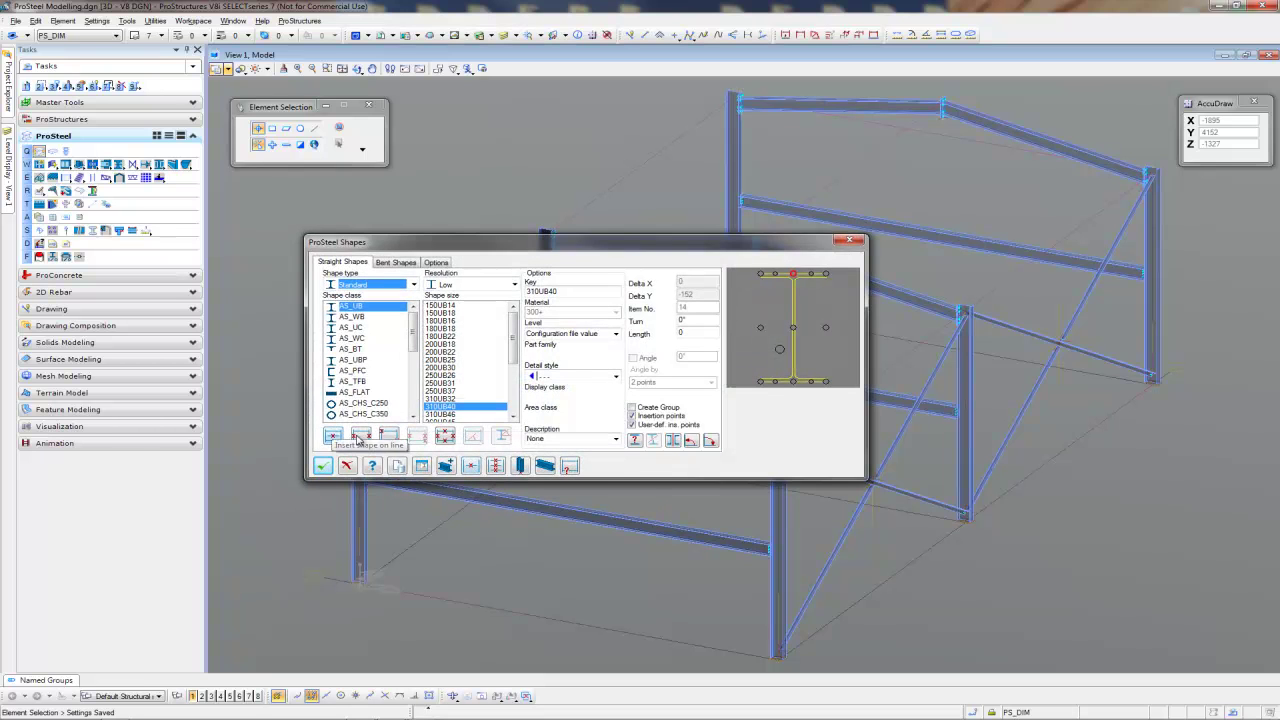
{"action": "scroll", "coordinate": [469, 500], "scroll_direction": "up", "scroll_amount": 6}
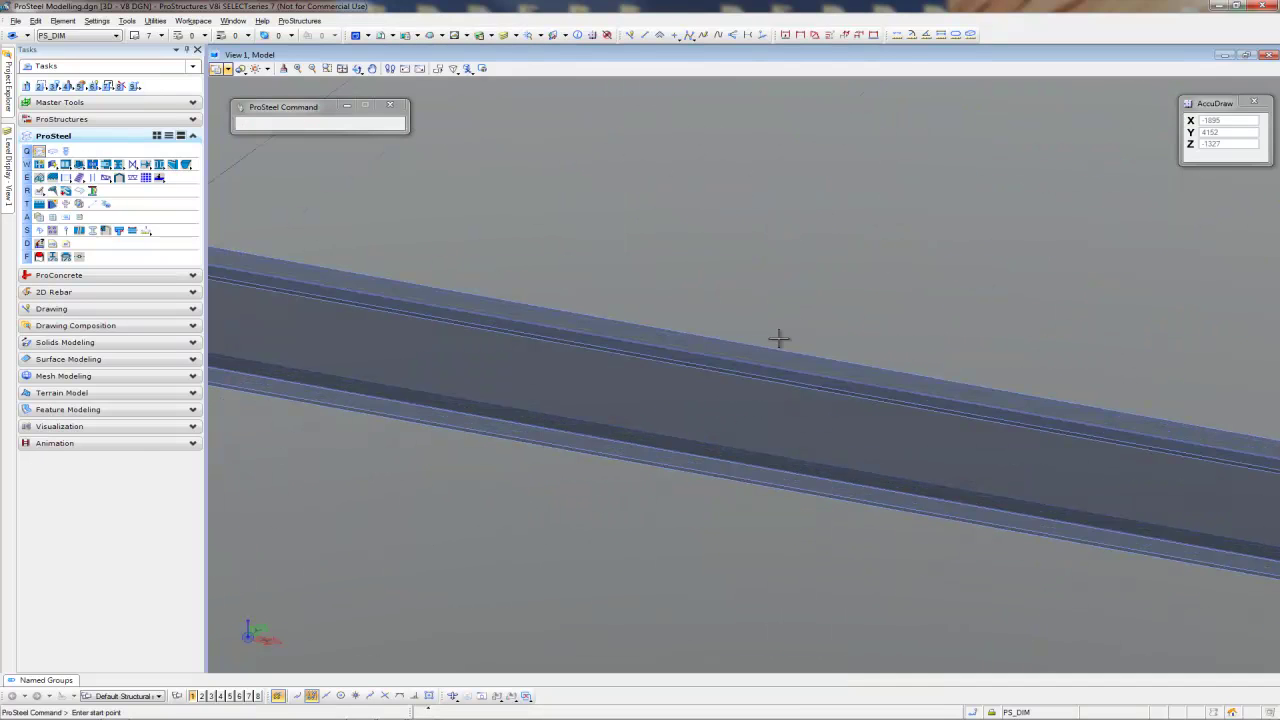
{"action": "left_click", "coordinate": [927, 375]}
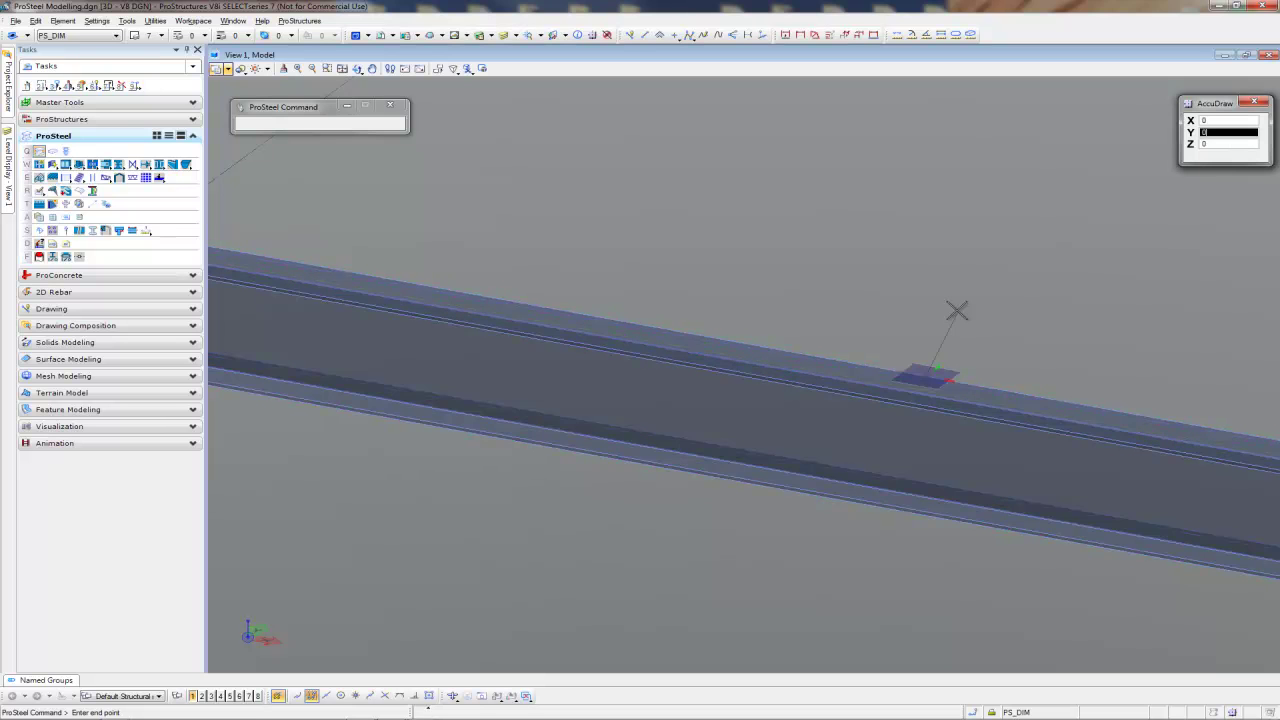
{"action": "middle_click_drag", "start_coordinate": [961, 309], "coordinate": [378, 468]}
{"action": "scroll", "coordinate": [381, 470], "scroll_direction": "down", "scroll_amount": 3}
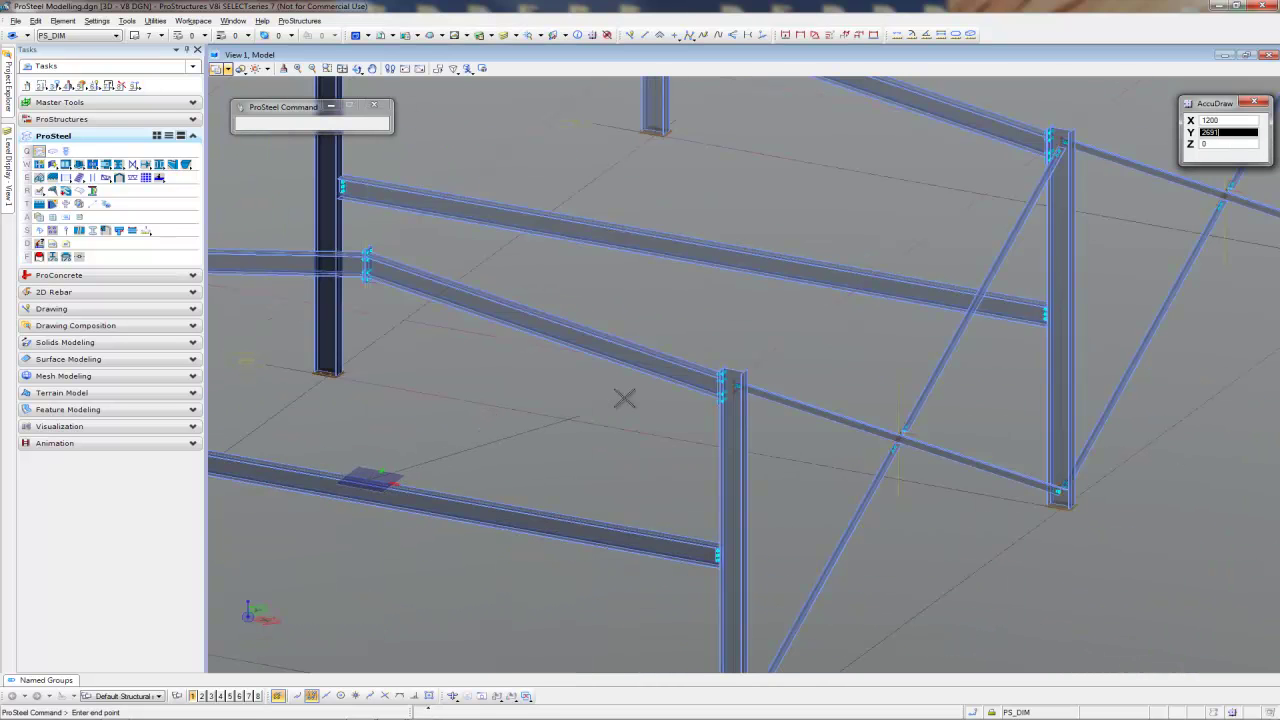
{"action": "scroll", "coordinate": [811, 283], "scroll_direction": "up", "scroll_amount": 4}
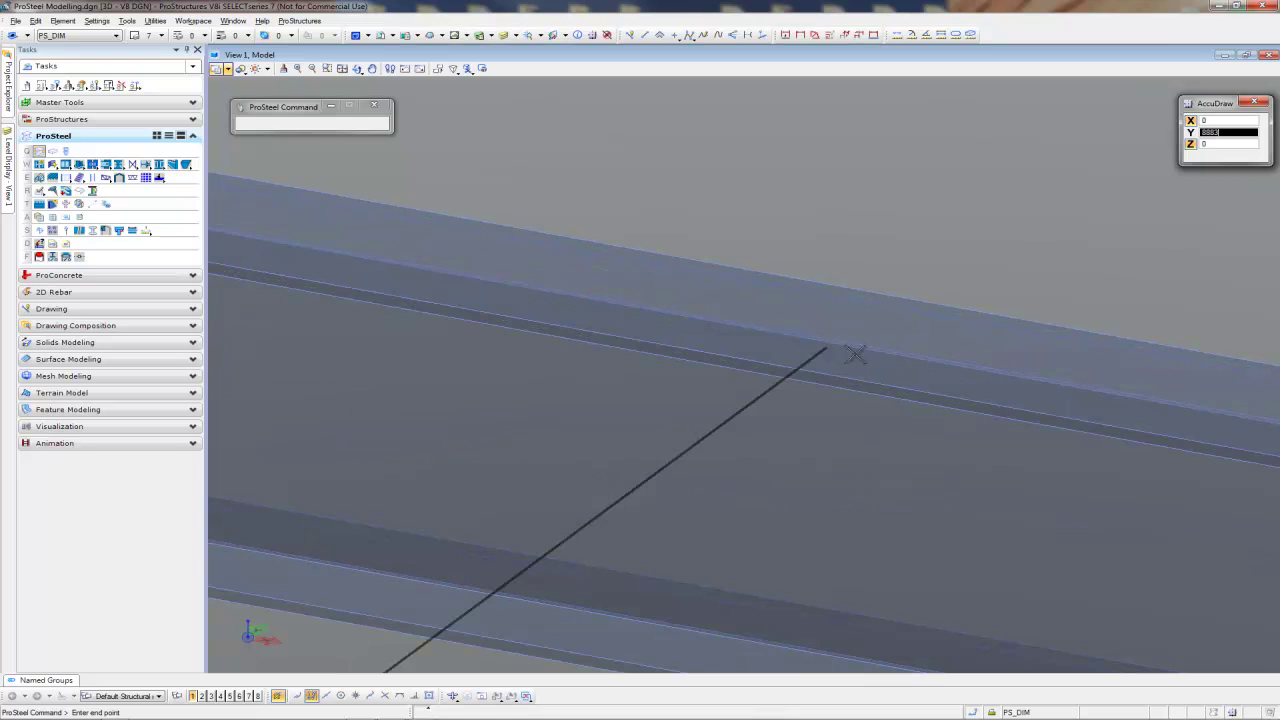
{"action": "left_click", "coordinate": [800, 370]}
{"action": "scroll", "coordinate": [778, 453], "scroll_direction": "down", "scroll_amount": 4}
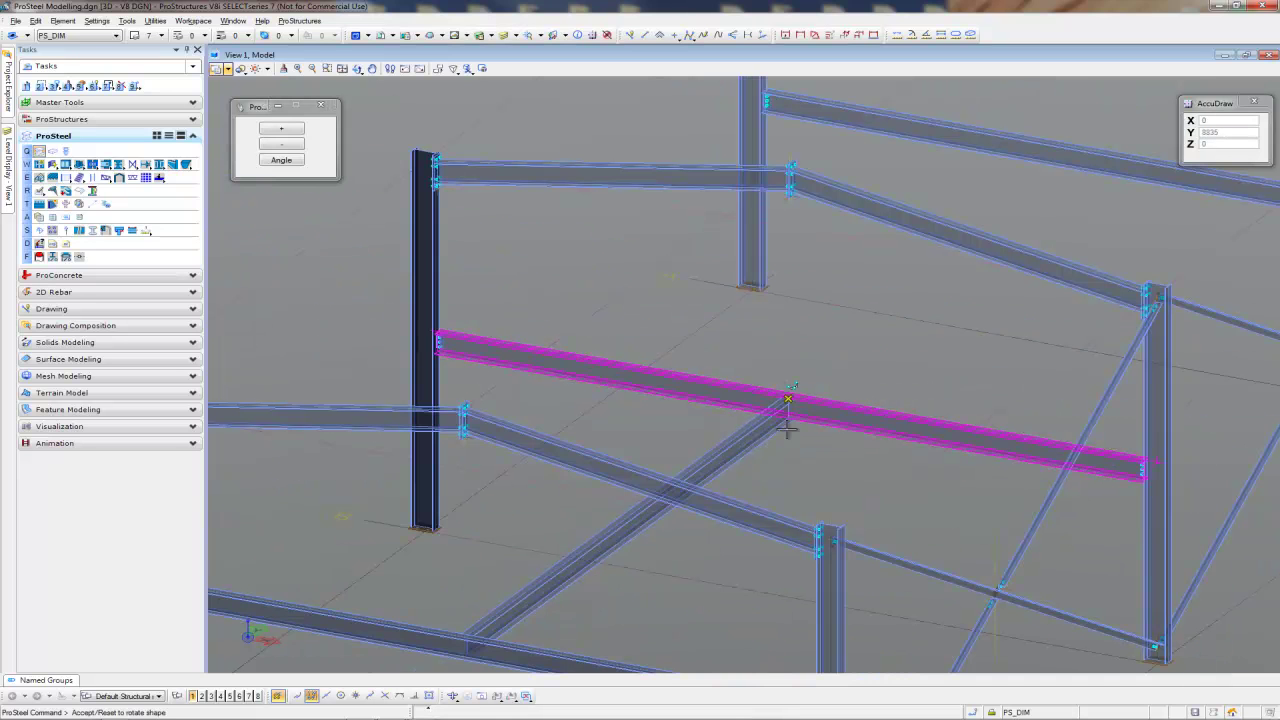
{"action": "left_click", "coordinate": [618, 586]}
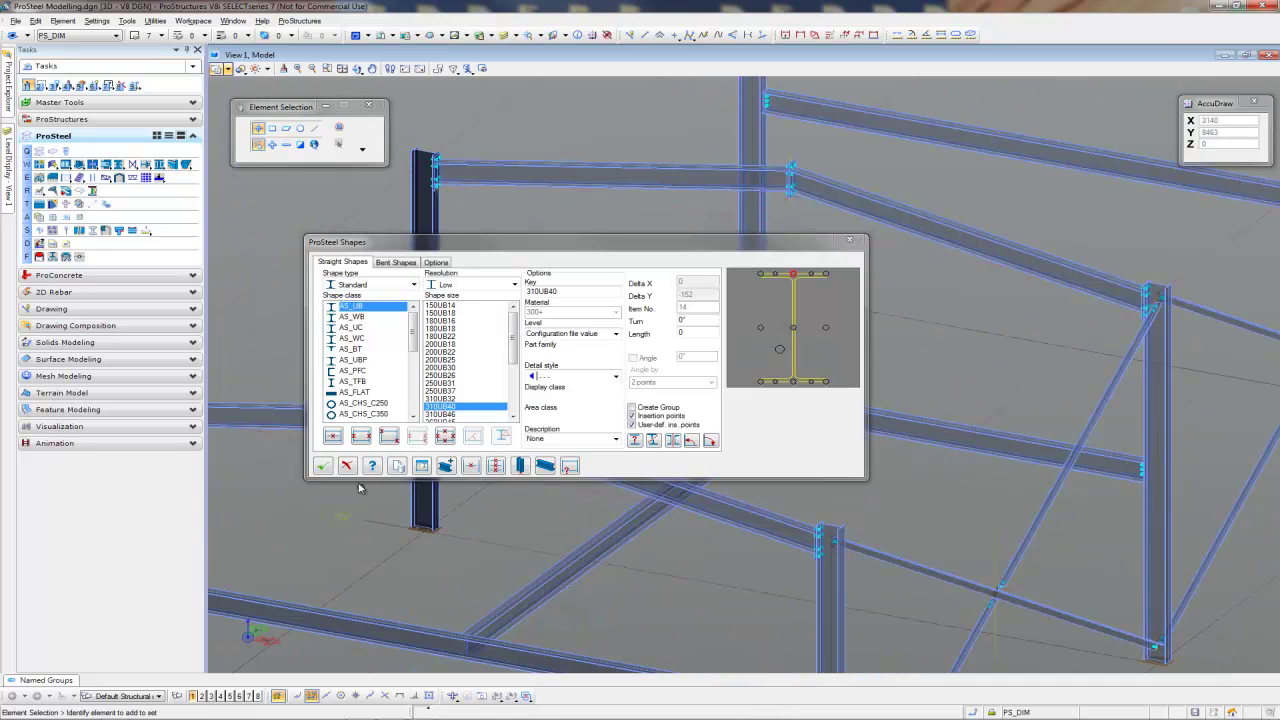
- Move the new secondary beam 750 mm along the X axis towards the left-hand columns
{"action": "right_click", "coordinate": [602, 606]}
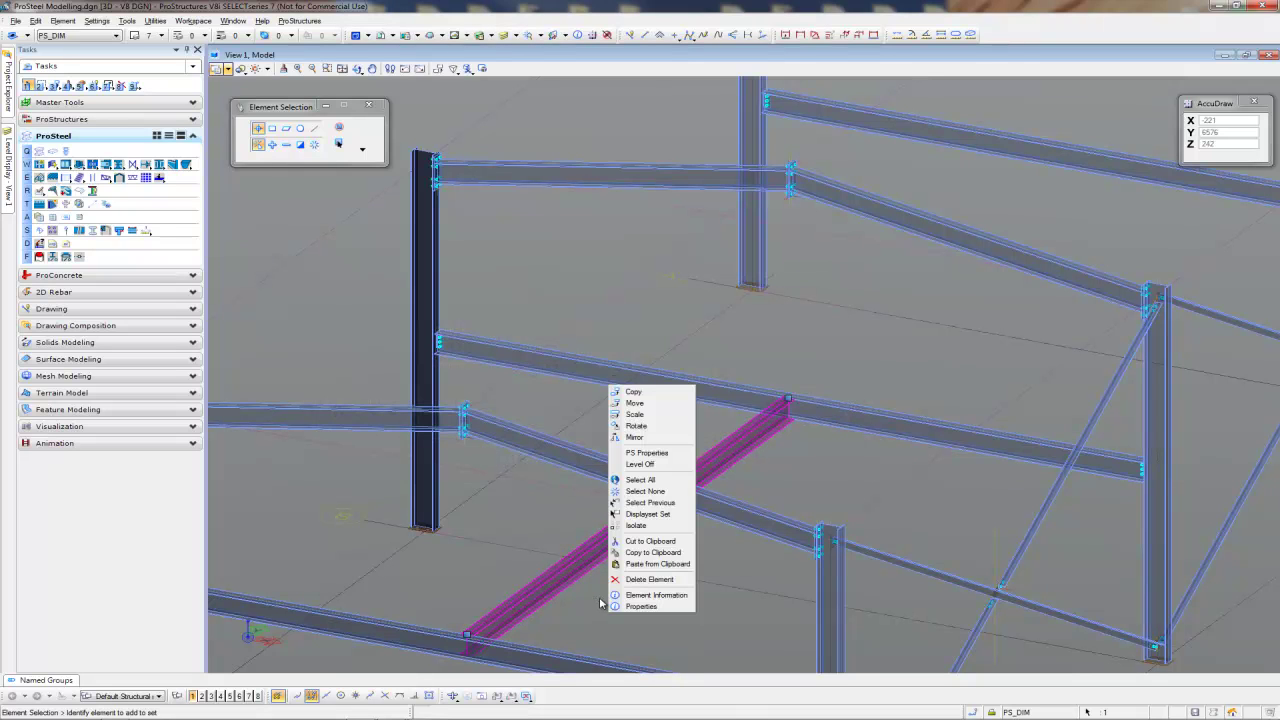
{"action": "left_click", "coordinate": [645, 404]}
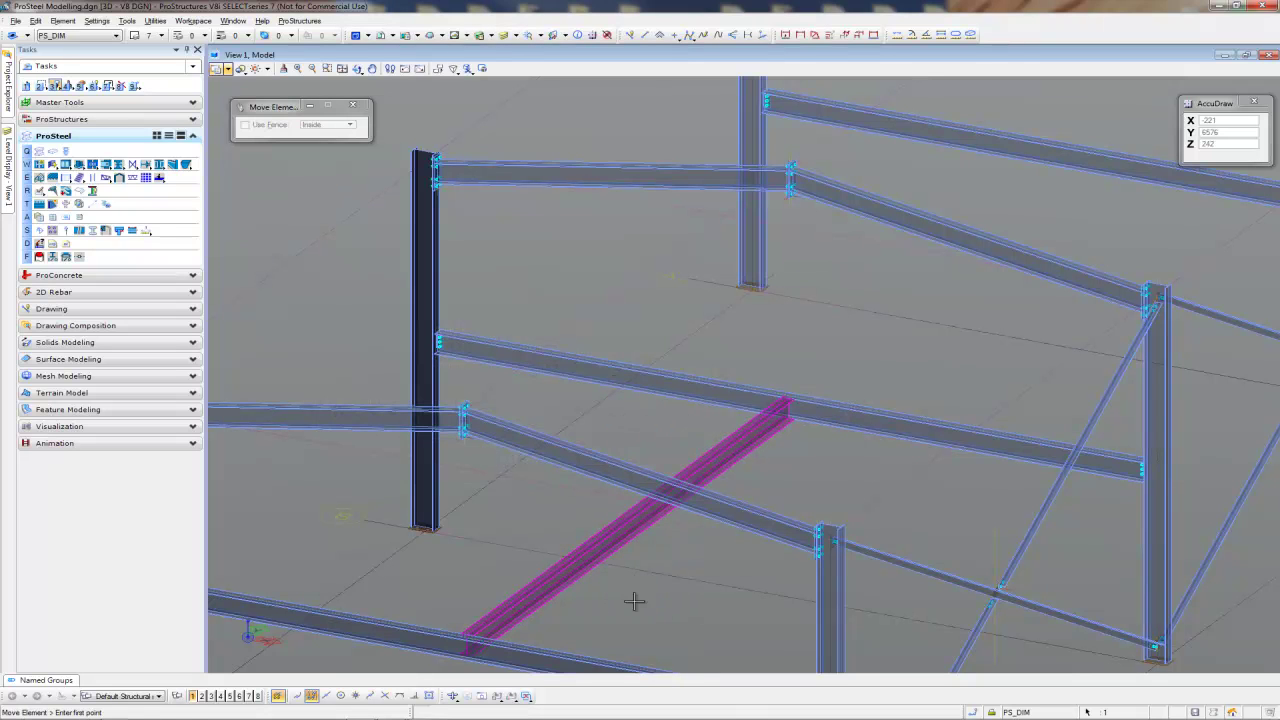
{"action": "left_click", "coordinate": [655, 605]}
{"action": "type", "text": "750"}
{"action": "key", "text": "Escape"}
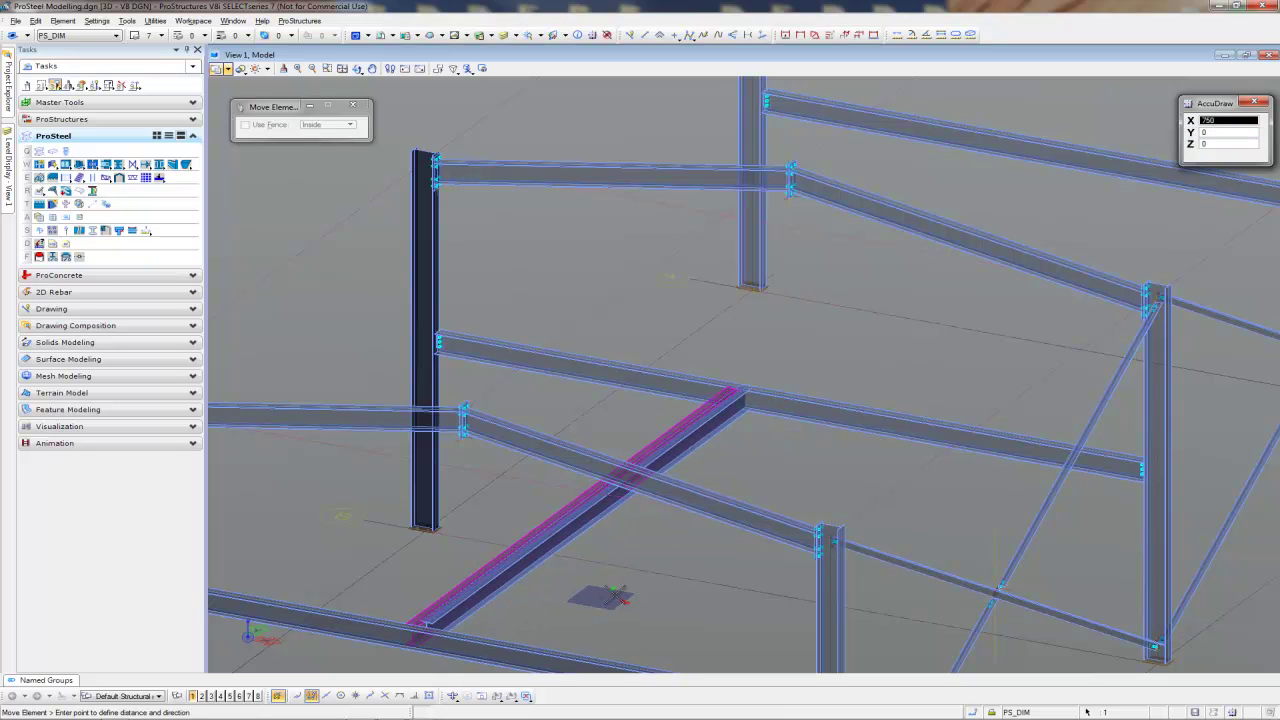
- Copy the secondary beam once, 1500 mm along the X axis towards the right-hand columns
{"action": "right_click", "coordinate": [522, 569]}
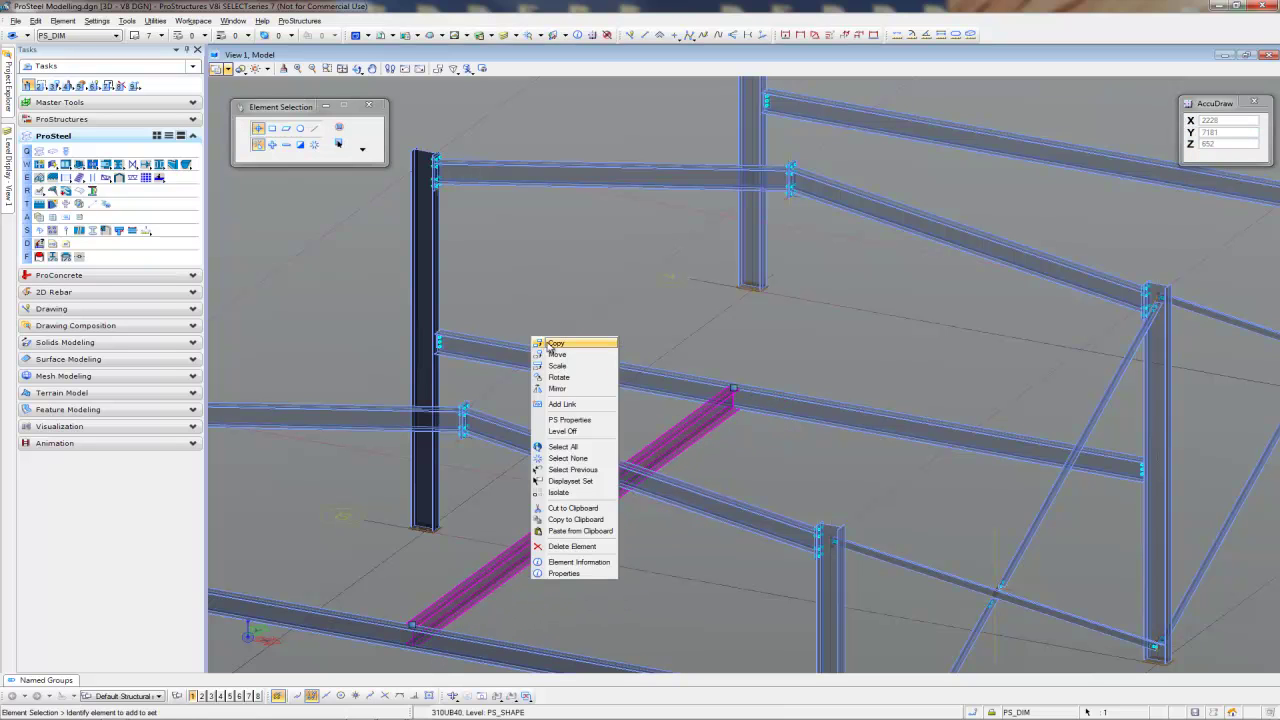
{"action": "left_click", "coordinate": [560, 345]}
{"action": "left_click", "coordinate": [566, 579]}
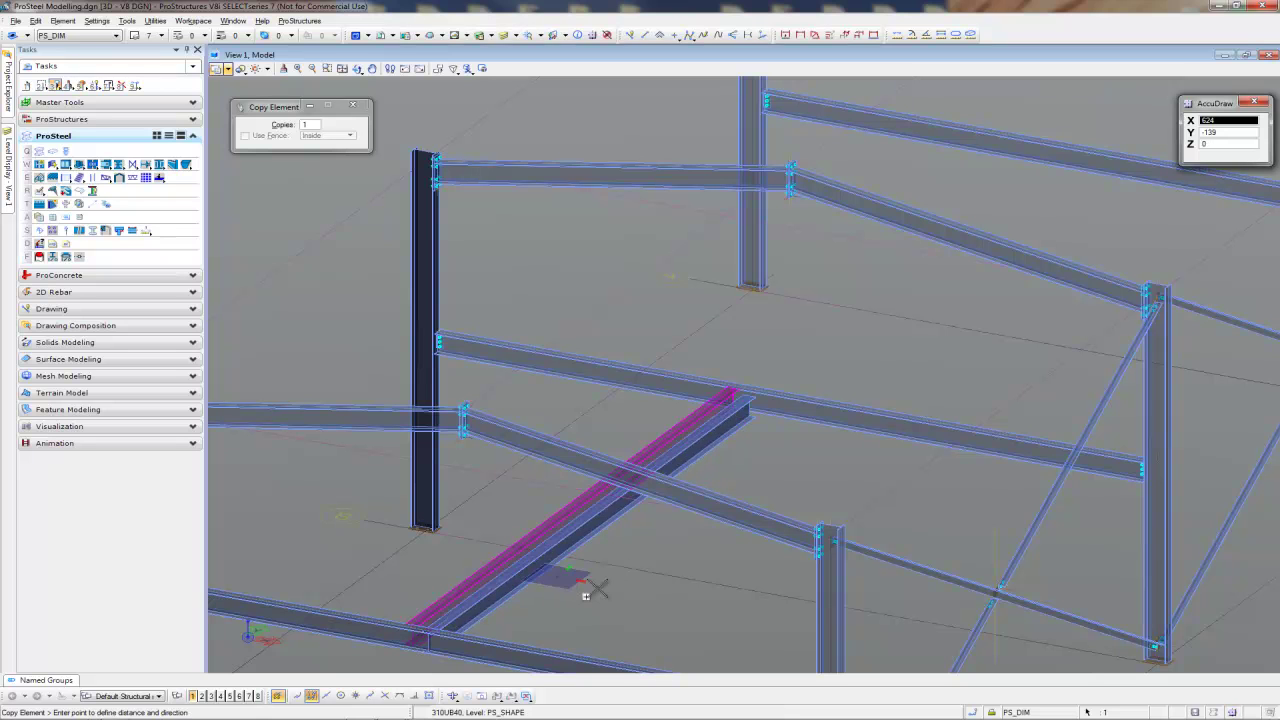
{"action": "type", "text": "624"}
{"action": "type", "text": "1500"}
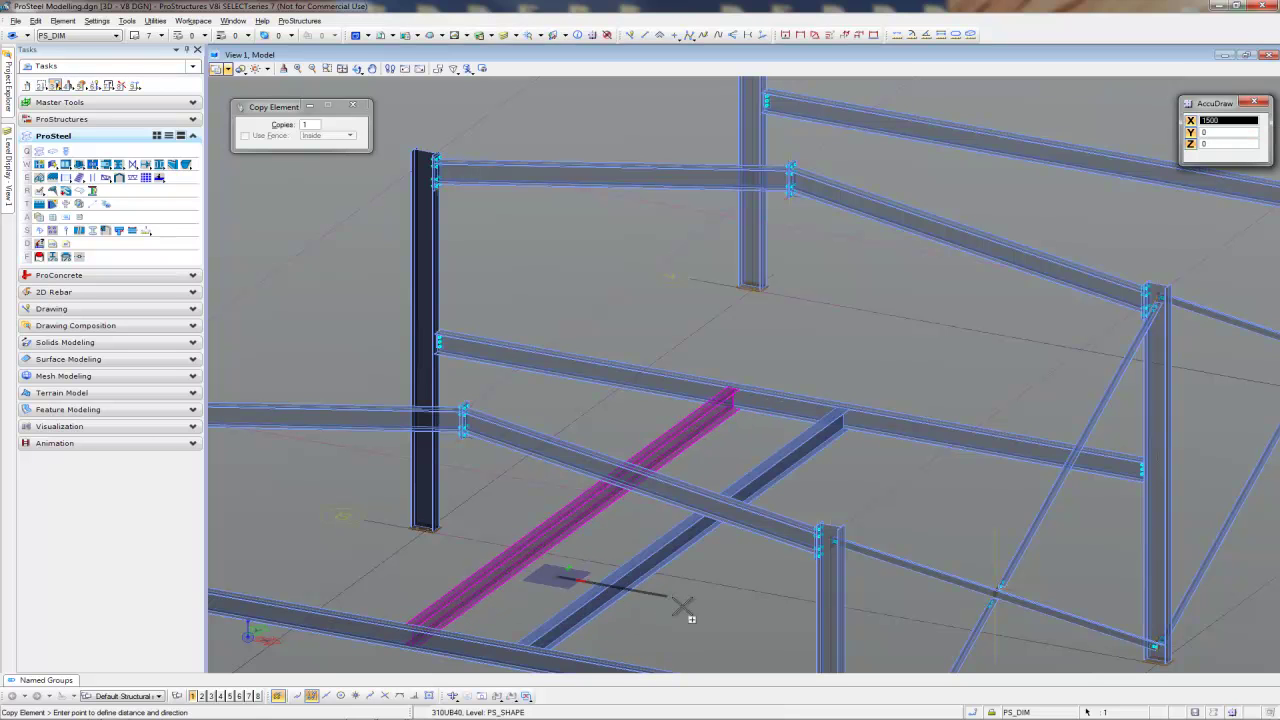
{"action": "left_click", "coordinate": [686, 602]}
{"action": "right_click", "coordinate": [687, 602]}
{"action": "left_click", "coordinate": [702, 614]}
- Connect the left-hand secondary beam to the near frame's horizontal beam with a Beam/Beam Stiffener connection
{"action": "scroll", "coordinate": [724, 587], "scroll_direction": "up", "scroll_amount": 2}
{"action": "middle_click_drag", "start_coordinate": [726, 585], "coordinate": [859, 432]}
{"action": "scroll", "coordinate": [859, 432], "scroll_direction": "down", "scroll_amount": 3}
{"action": "scroll", "coordinate": [600, 504], "scroll_direction": "up", "scroll_amount": 5}
{"action": "middle_click_drag", "start_coordinate": [585, 505], "coordinate": [586, 446]}
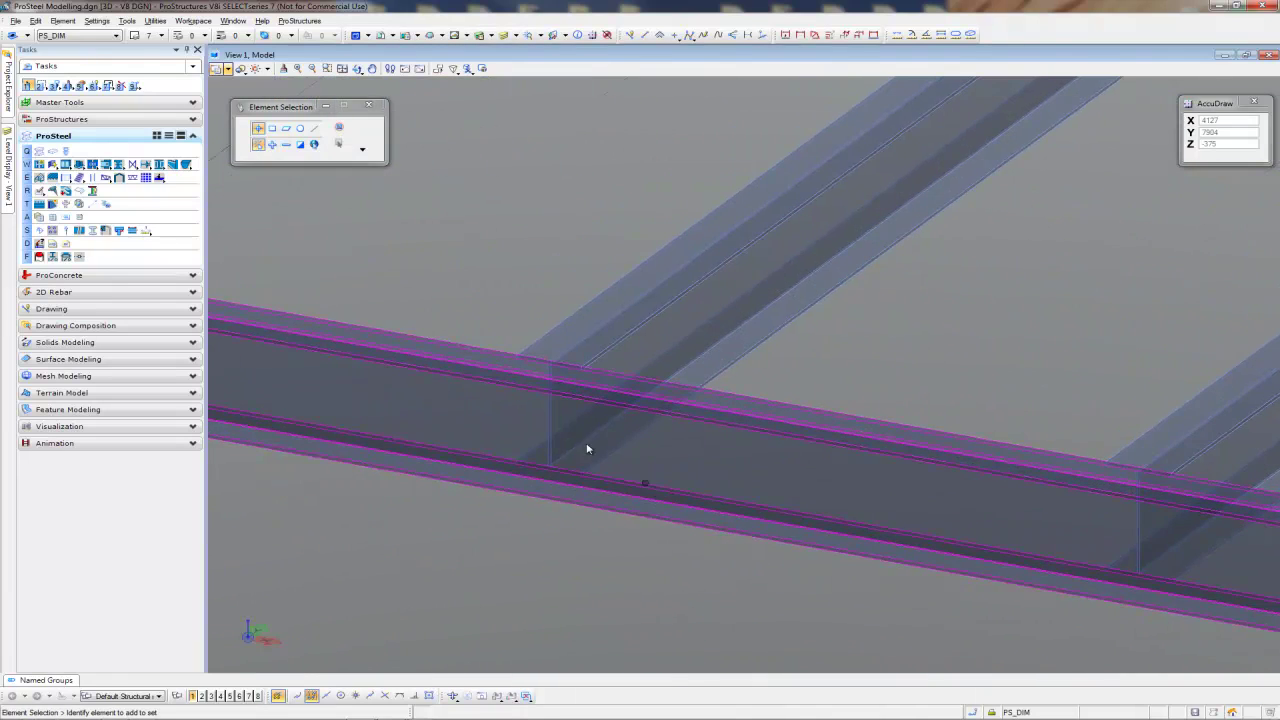
{"action": "left_click", "coordinate": [106, 166]}
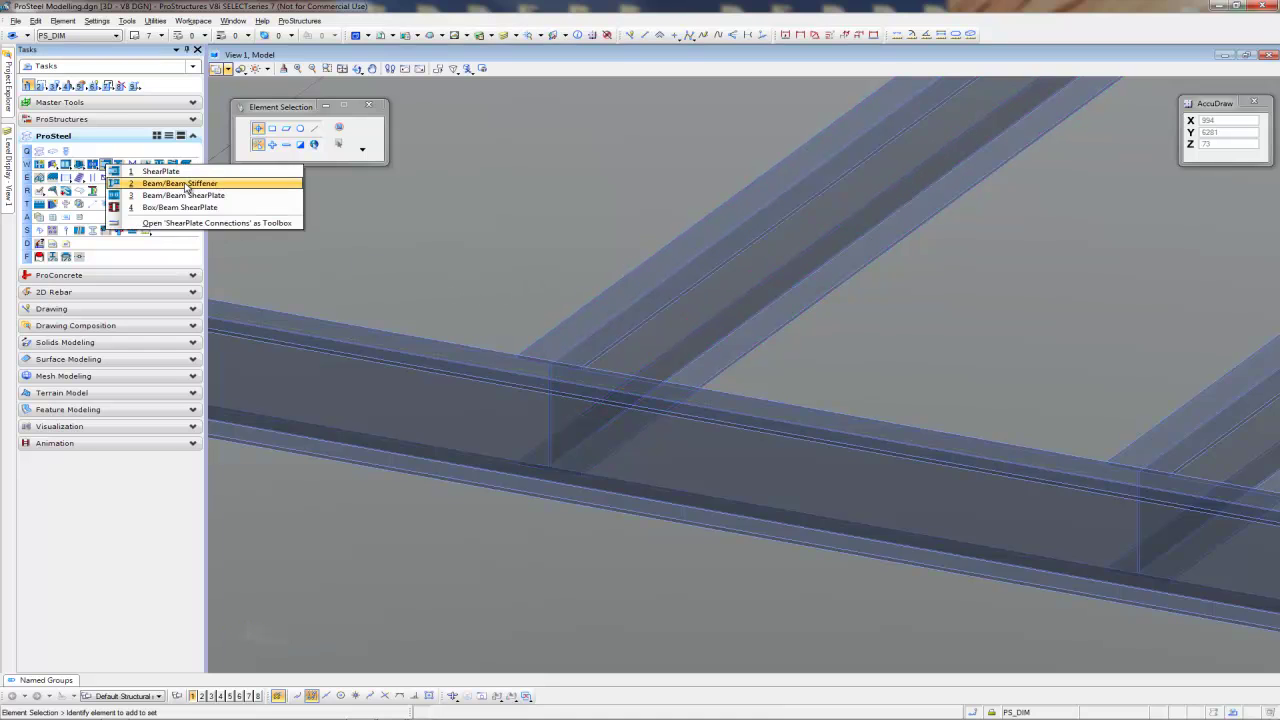
{"action": "left_click", "coordinate": [180, 183]}
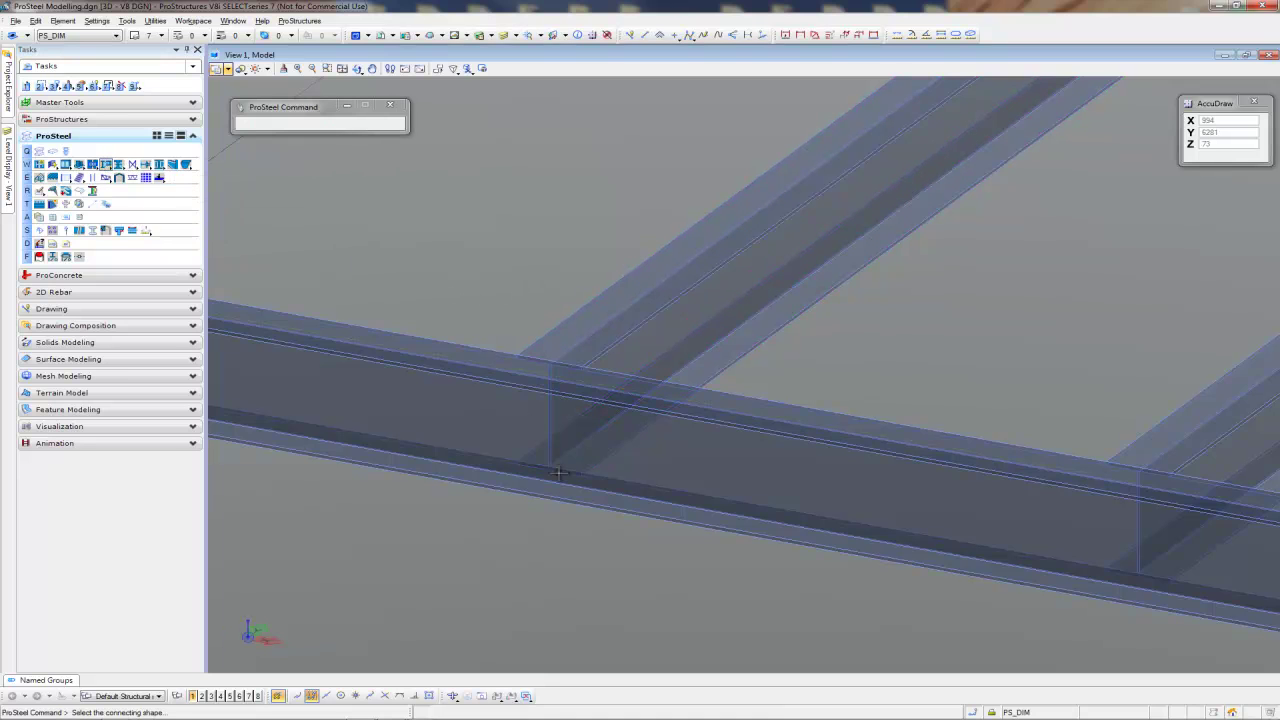
{"action": "left_click", "coordinate": [543, 334]}
{"action": "left_click", "coordinate": [471, 345]}
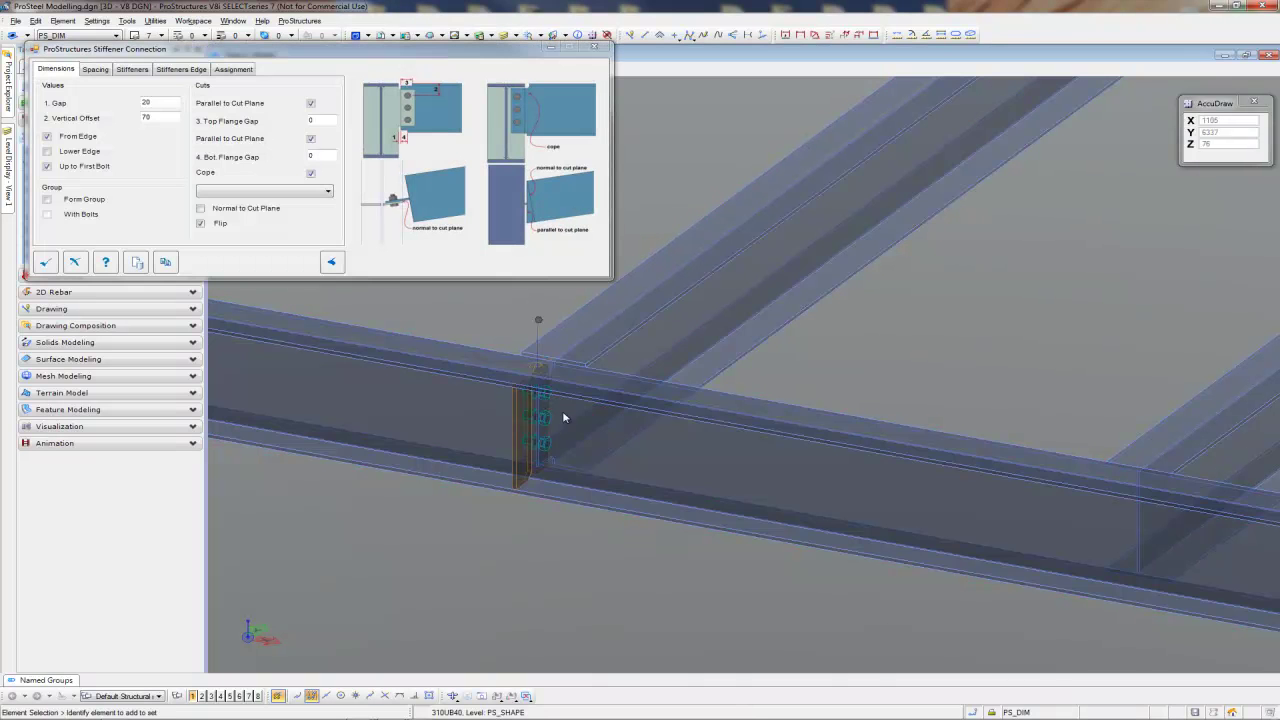
- Add the same stiffener connection at the remaining ends of the two secondary beams
{"action": "middle_click_drag", "start_coordinate": [894, 394], "coordinate": [483, 483], "text": "shift"}
{"action": "middle_click_drag", "start_coordinate": [934, 497], "coordinate": [835, 463], "text": "shift"}
{"action": "middle_click_drag", "start_coordinate": [849, 557], "coordinate": [767, 444]}
{"action": "left_click", "coordinate": [265, 190]}
{"action": "left_click", "coordinate": [278, 224]}
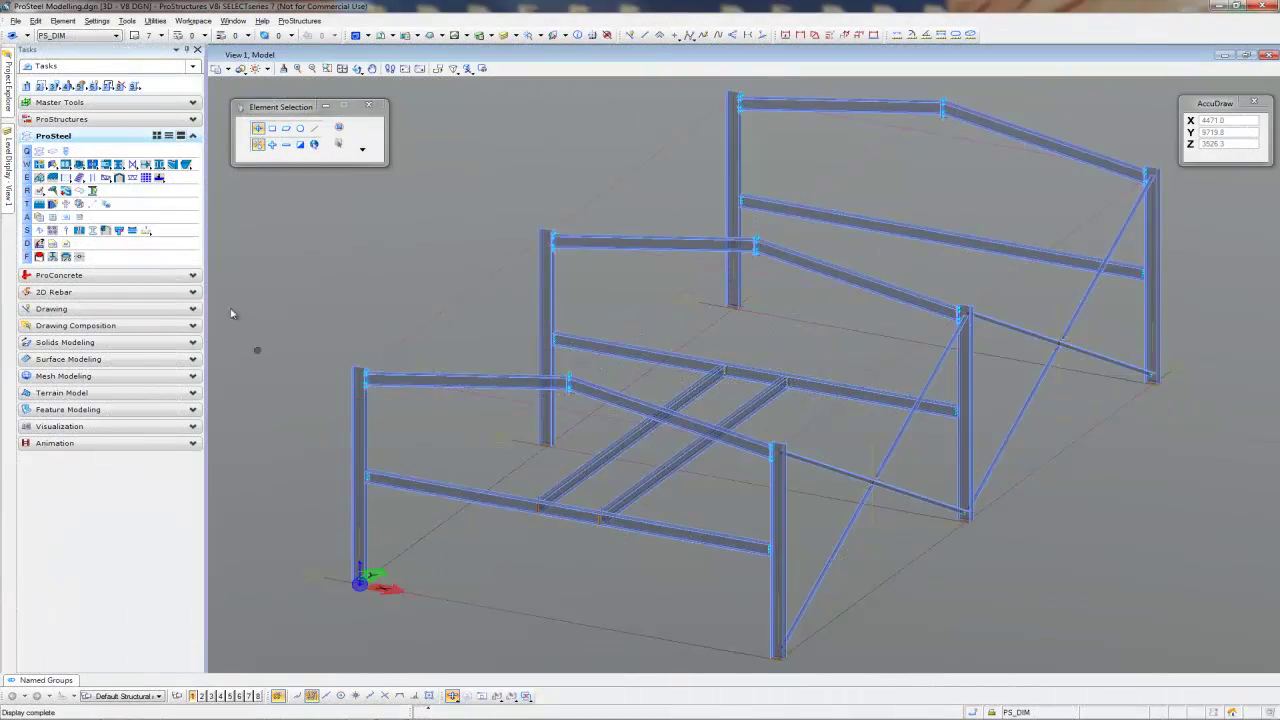
- Distribute joists between the far and middle frames' horizontal beams using the "C20024 Flush TOS" template
{"action": "left_click", "coordinate": [39, 177]}
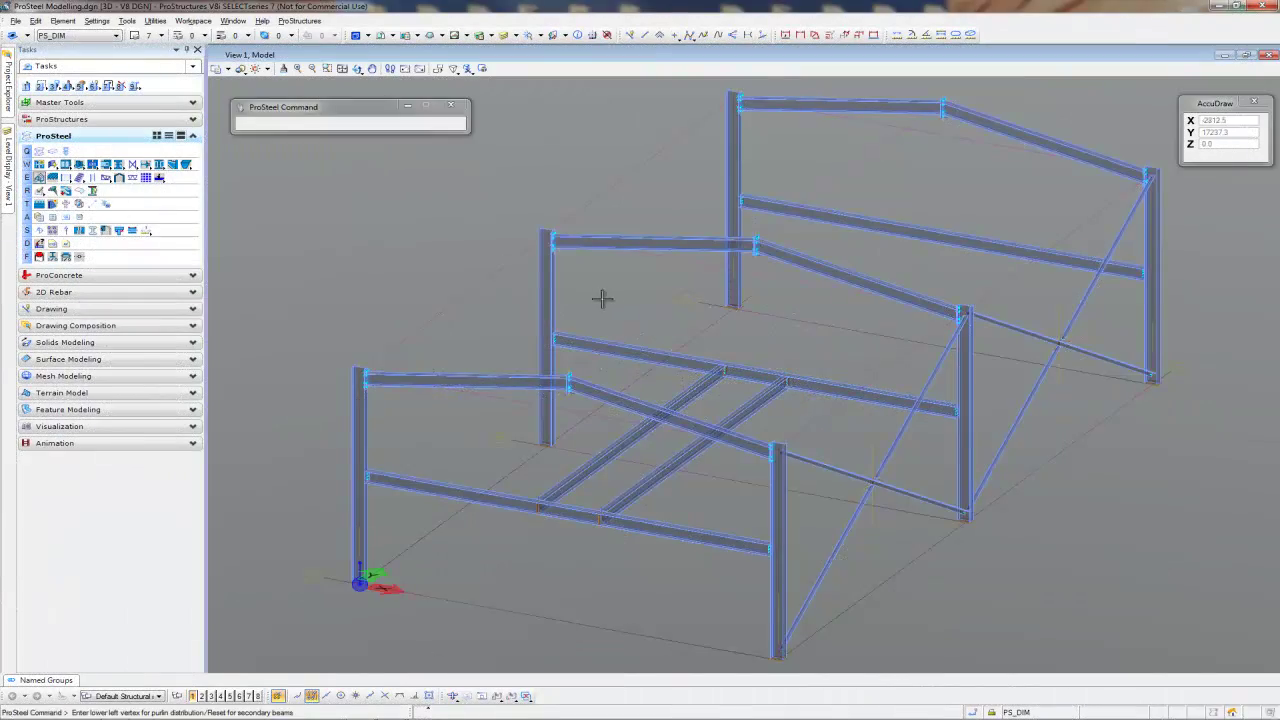
{"action": "right_click", "coordinate": [804, 289]}
{"action": "left_click", "coordinate": [907, 228]}
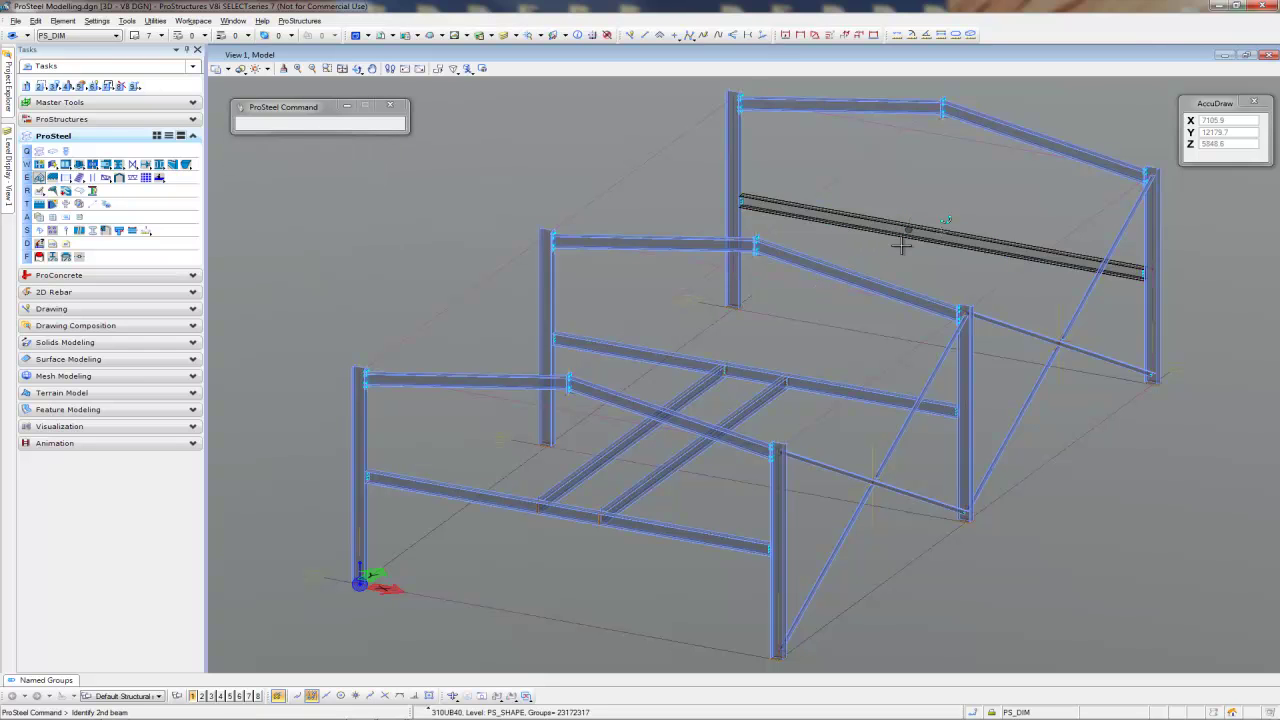
{"action": "left_click", "coordinate": [835, 382]}
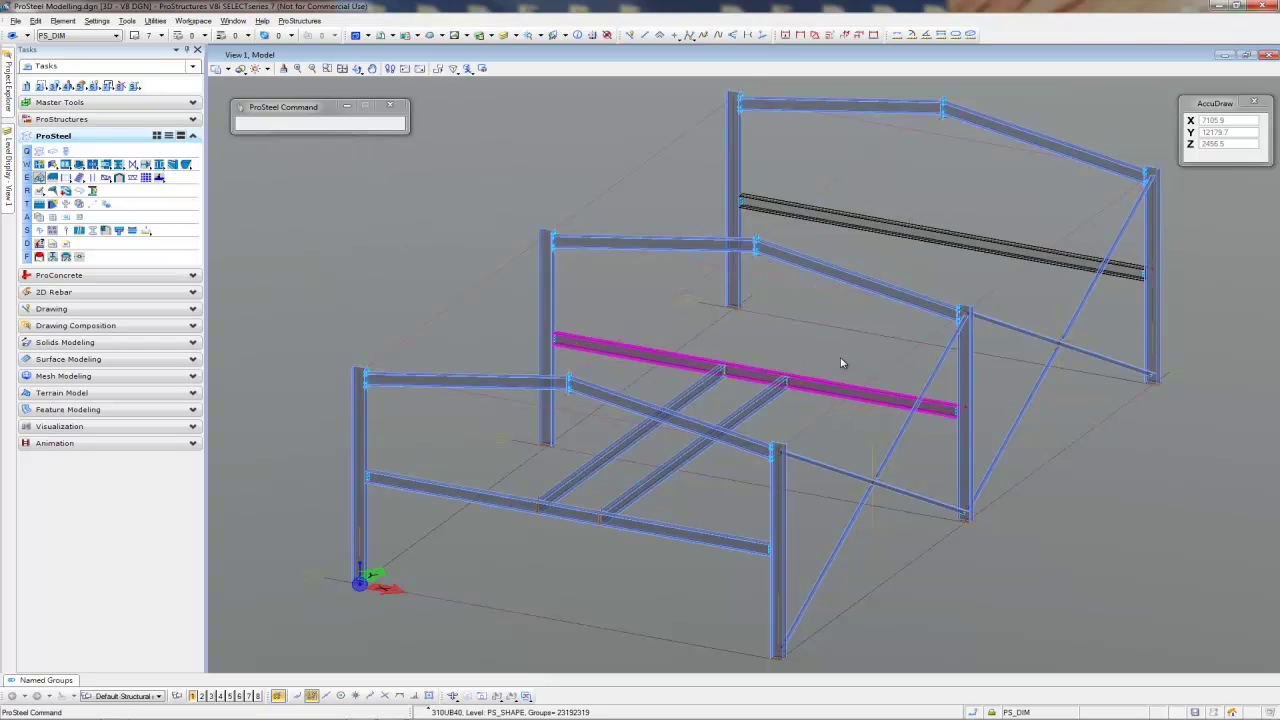
{"action": "left_click", "coordinate": [728, 344]}
{"action": "double_click", "coordinate": [301, 193]}
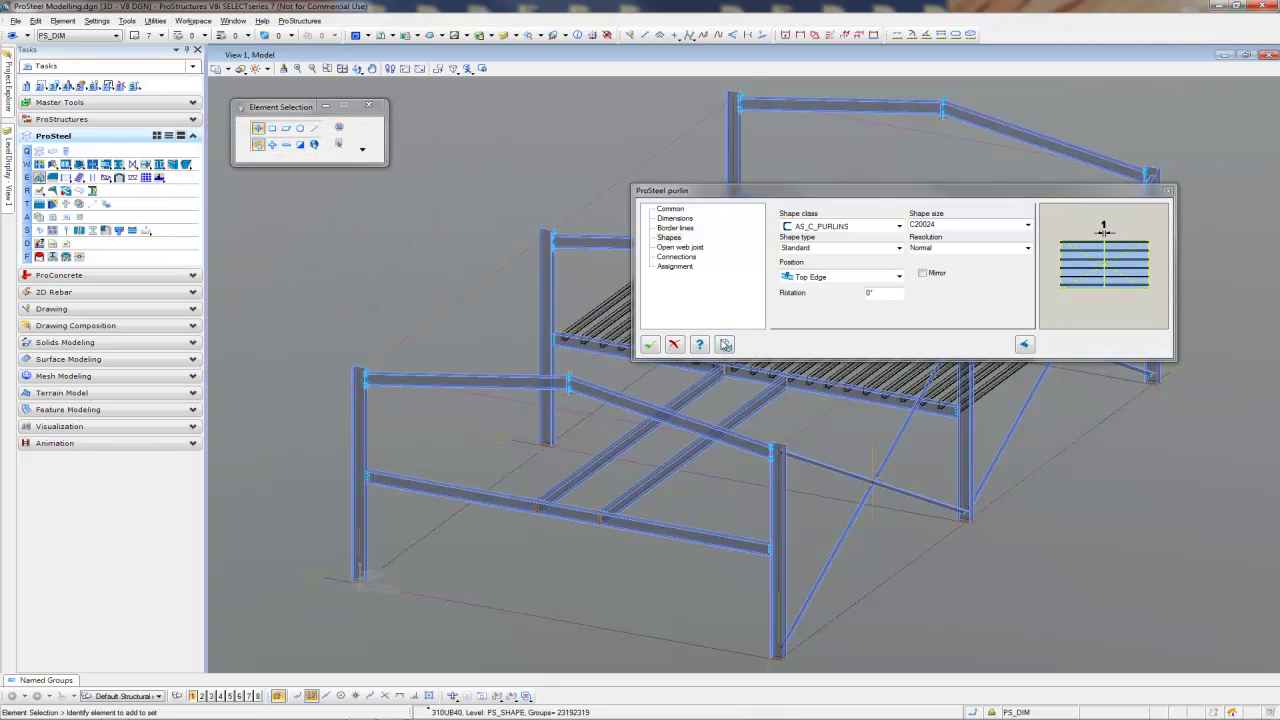
{"action": "left_click", "coordinate": [651, 345]}
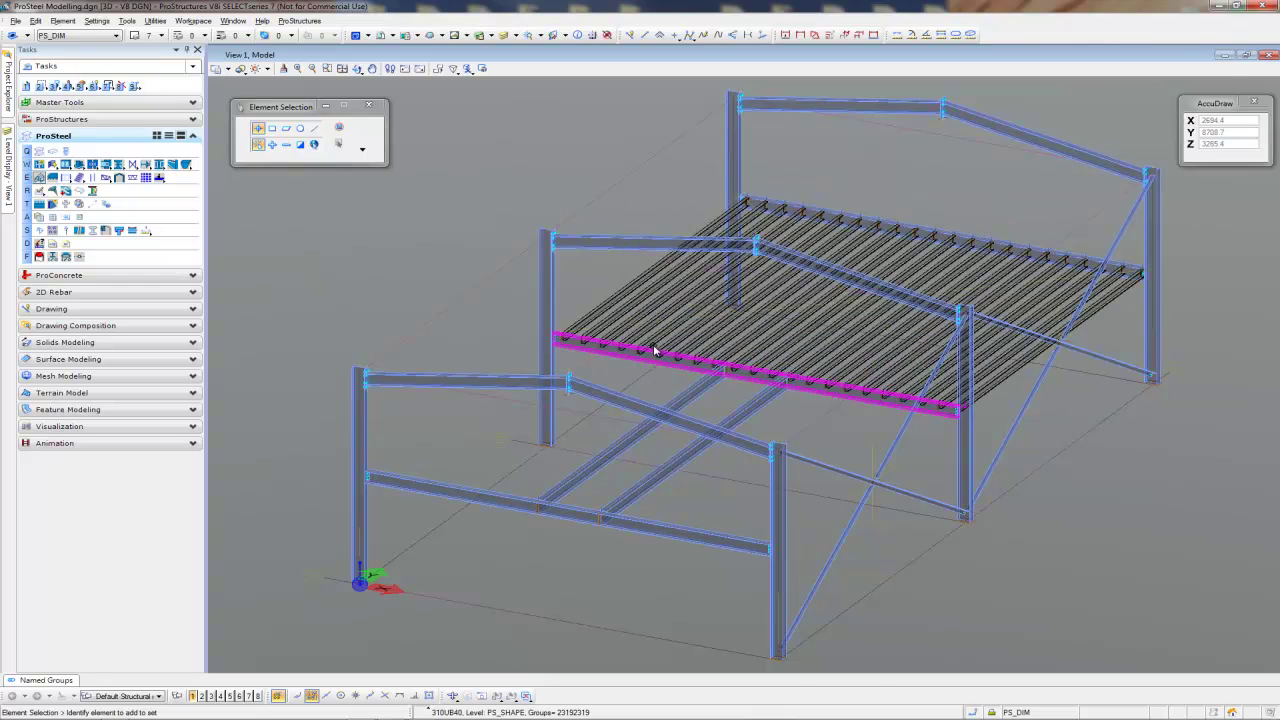
- Distribute purlins over the left-hand roof slope between the far and near frames' rafters
{"action": "scroll", "coordinate": [655, 350], "scroll_direction": "up", "scroll_amount": 5}
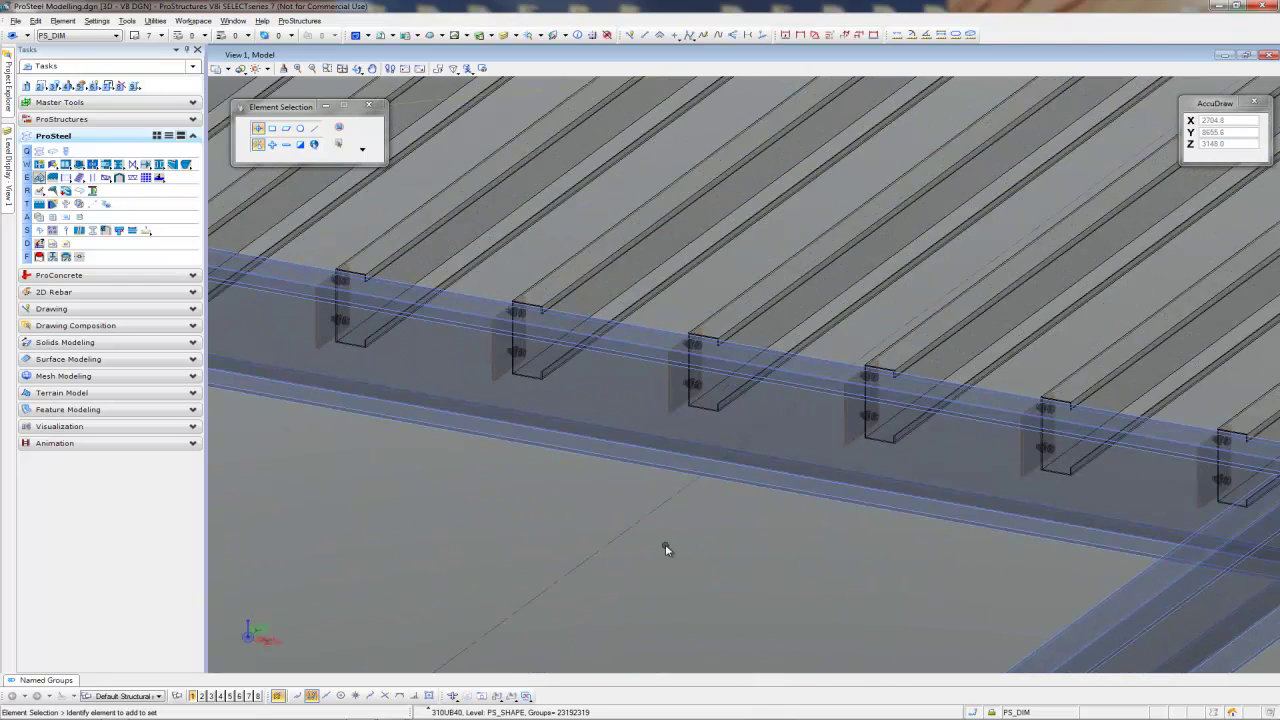
{"action": "scroll", "coordinate": [665, 544], "scroll_direction": "down", "scroll_amount": 8}
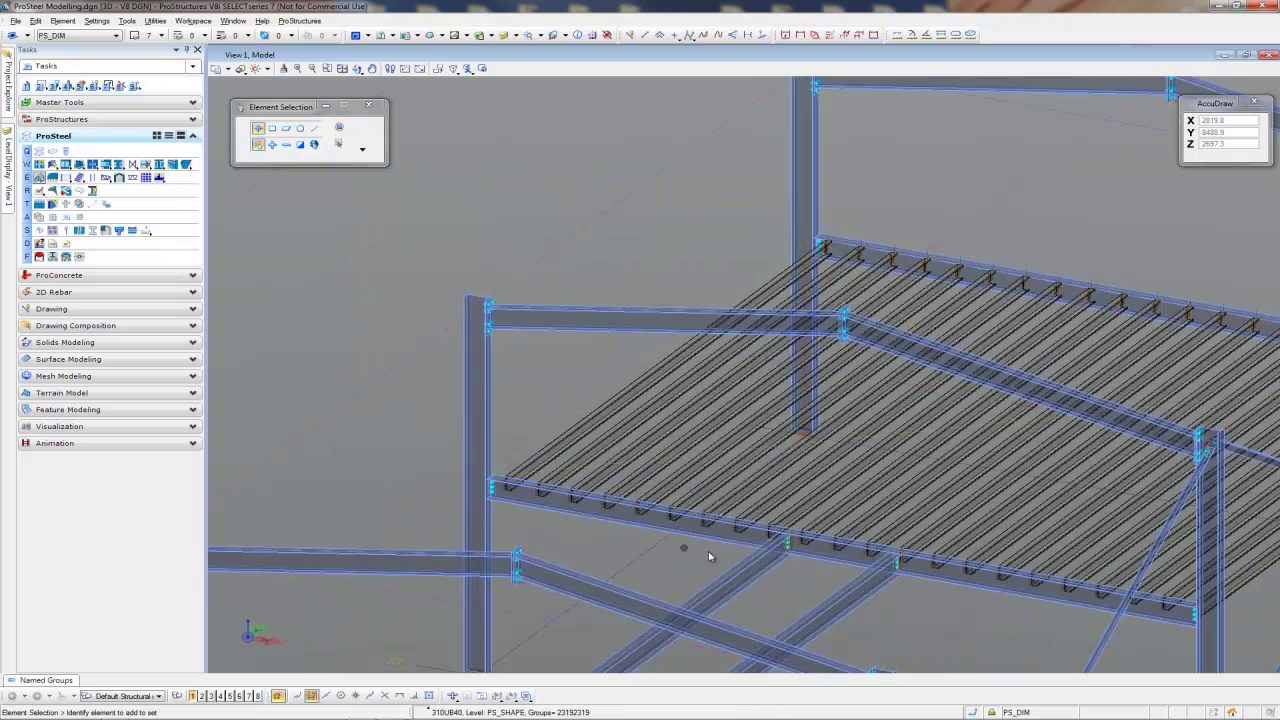
{"action": "middle_click_drag", "start_coordinate": [762, 555], "coordinate": [645, 408]}
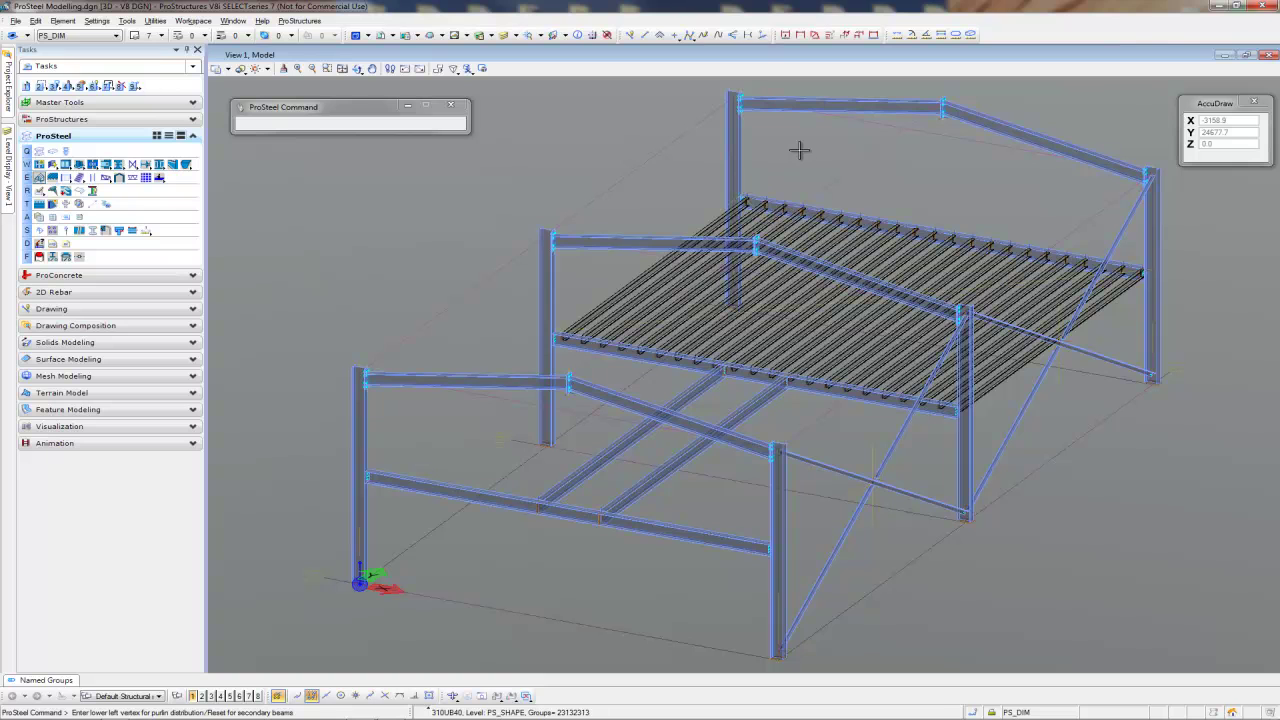
{"action": "left_click", "coordinate": [851, 99]}
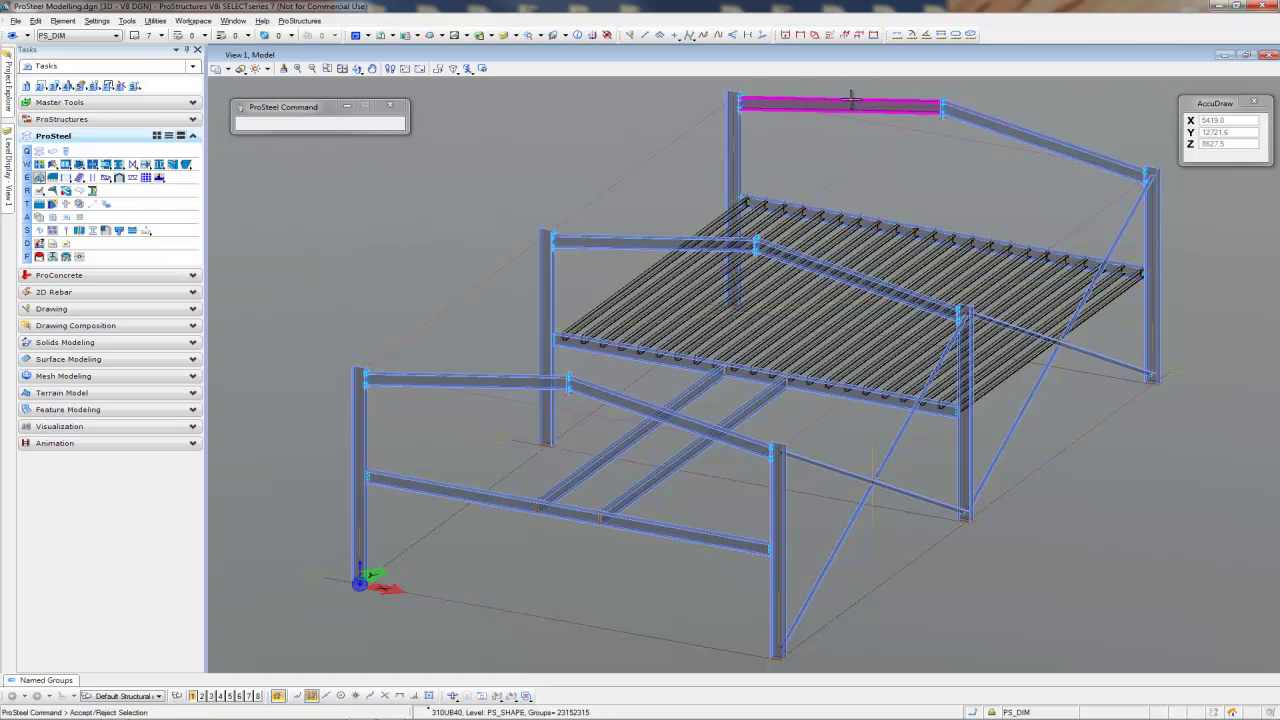
{"action": "left_click", "coordinate": [477, 361]}
{"action": "left_click", "coordinate": [473, 375]}
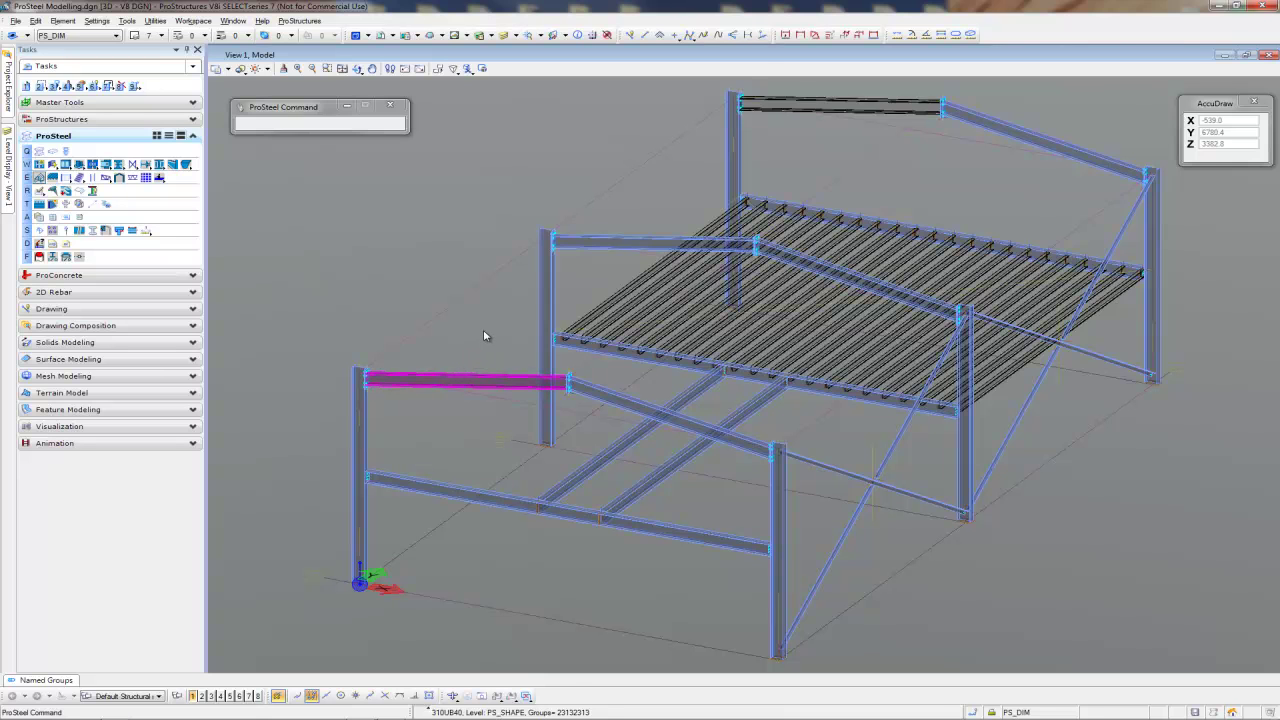
{"action": "left_click", "coordinate": [483, 340]}
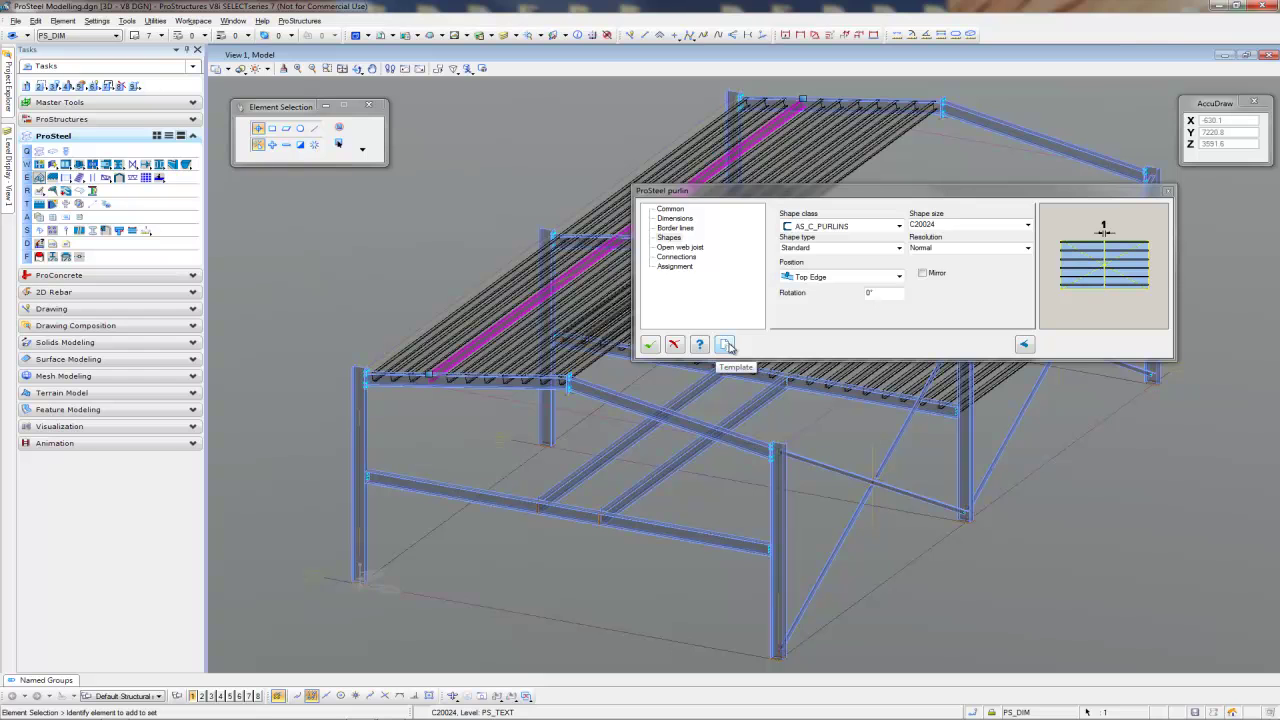
- Apply the "Z20019" purlin template to the left-hand roof slope and turn mirroring off
{"action": "left_click", "coordinate": [726, 345]}
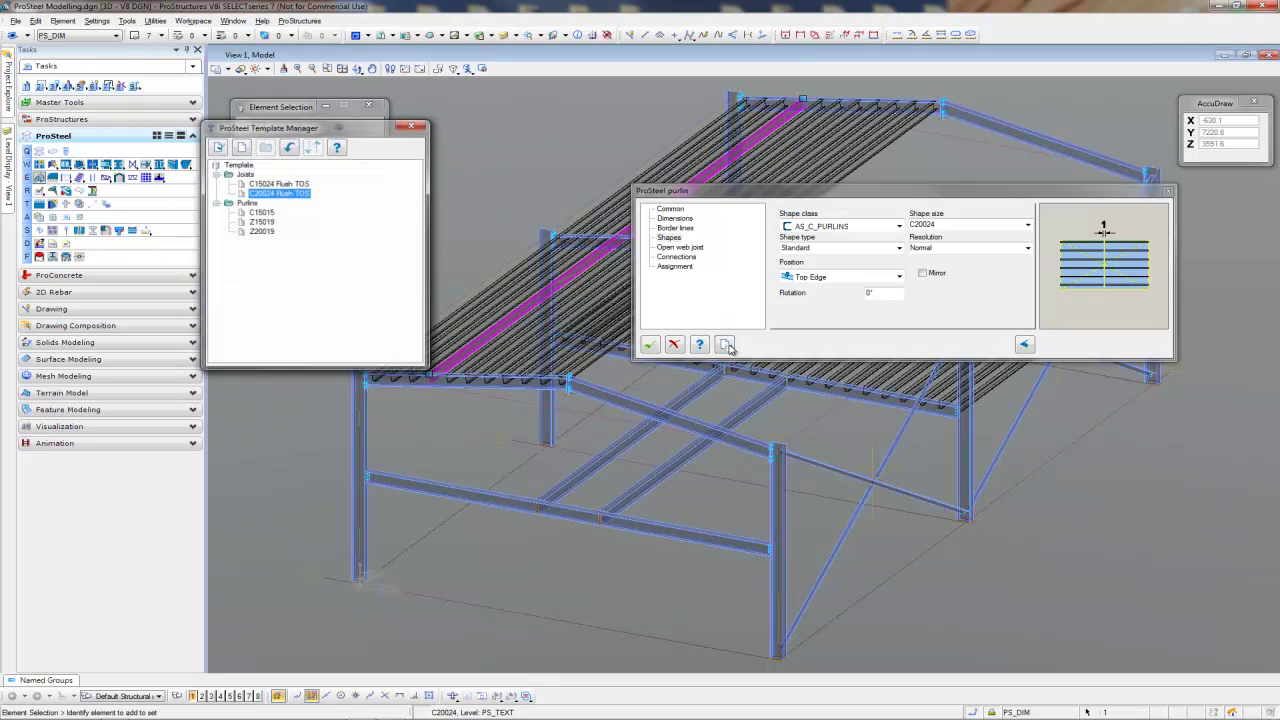
{"action": "double_click", "coordinate": [261, 232]}
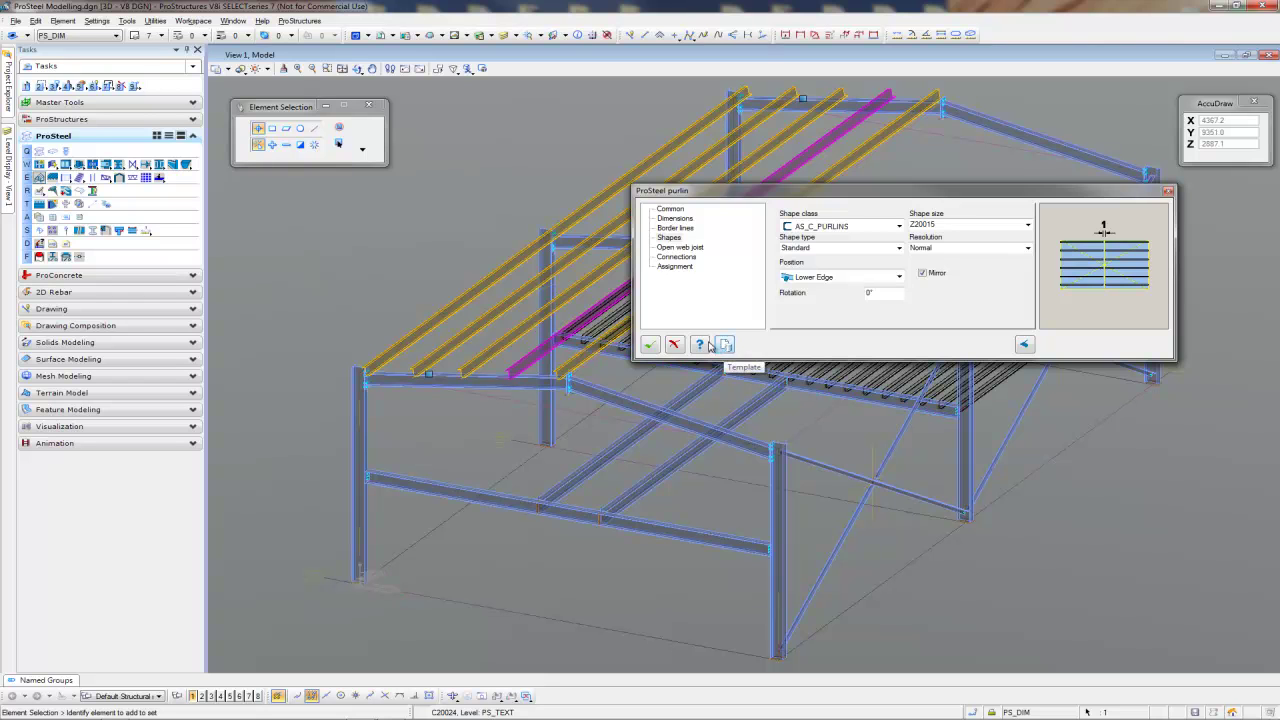
{"action": "left_click", "coordinate": [923, 273]}
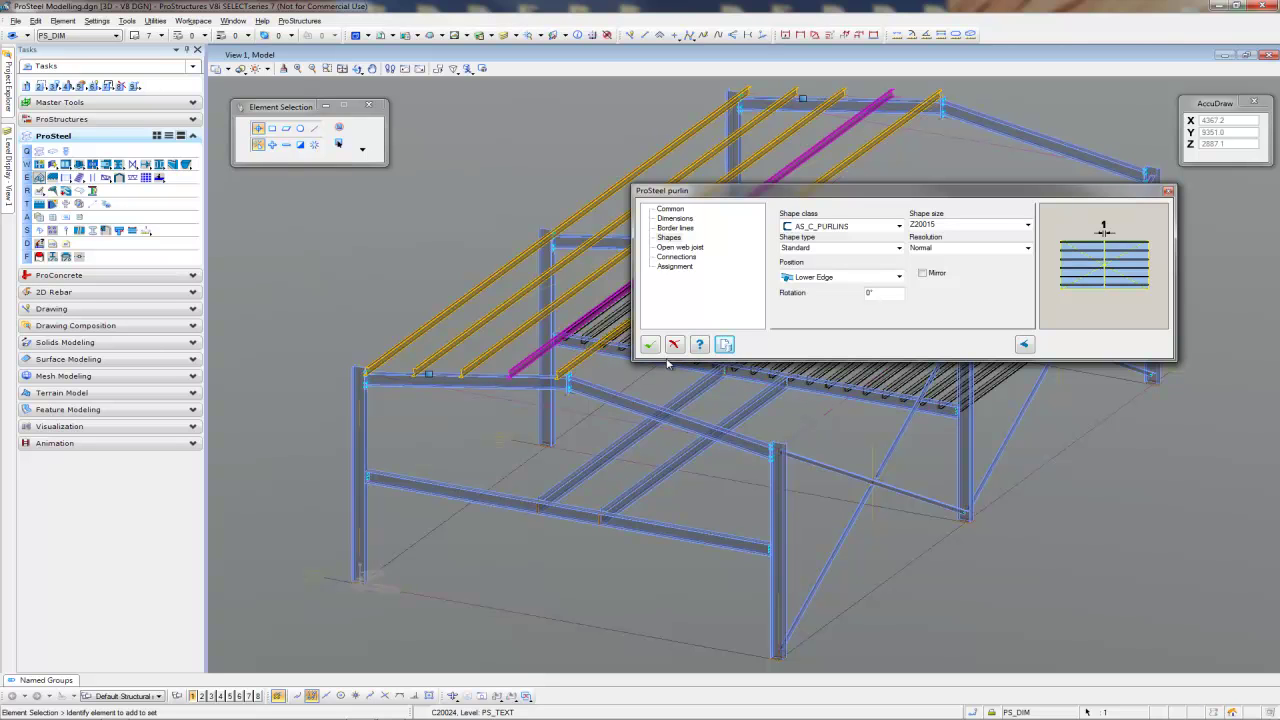
{"action": "left_click", "coordinate": [650, 345]}
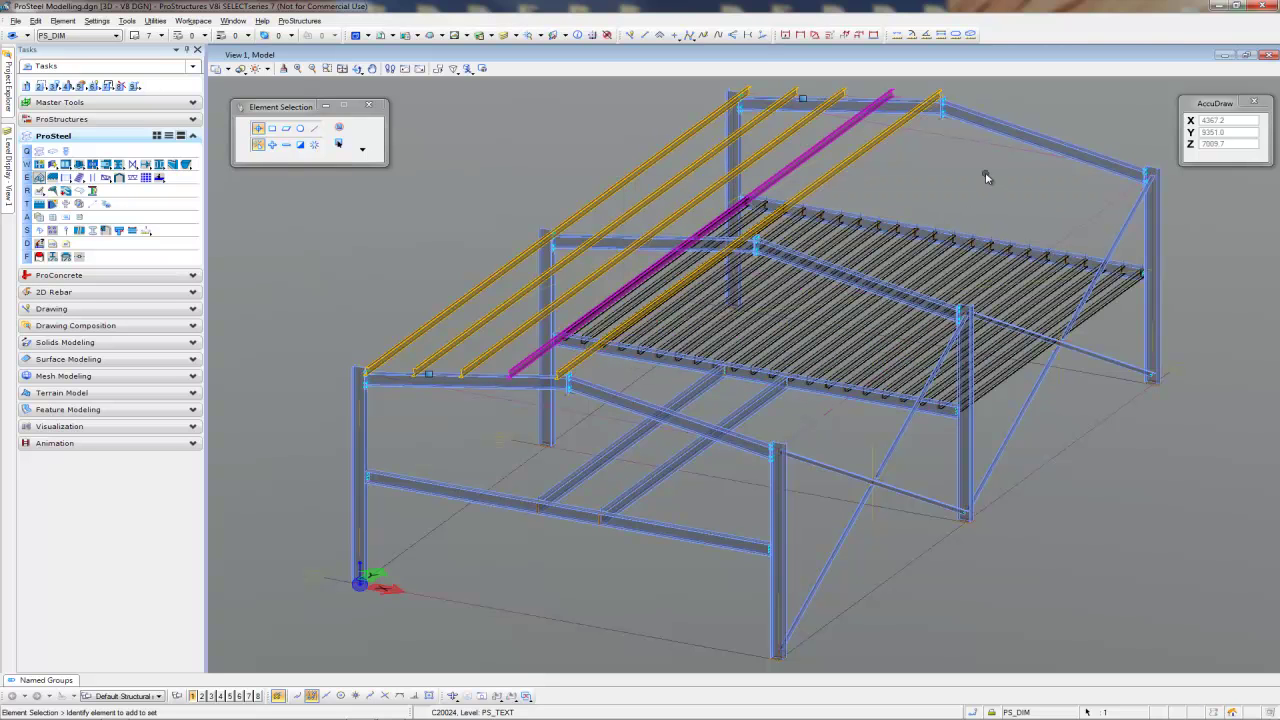
- Distribute the same Z purlins over the right-hand roof slope between the far and near rafters, with mirroring on
{"action": "left_click", "coordinate": [40, 178]}
{"action": "right_click", "coordinate": [989, 122]}
{"action": "left_click", "coordinate": [997, 120]}
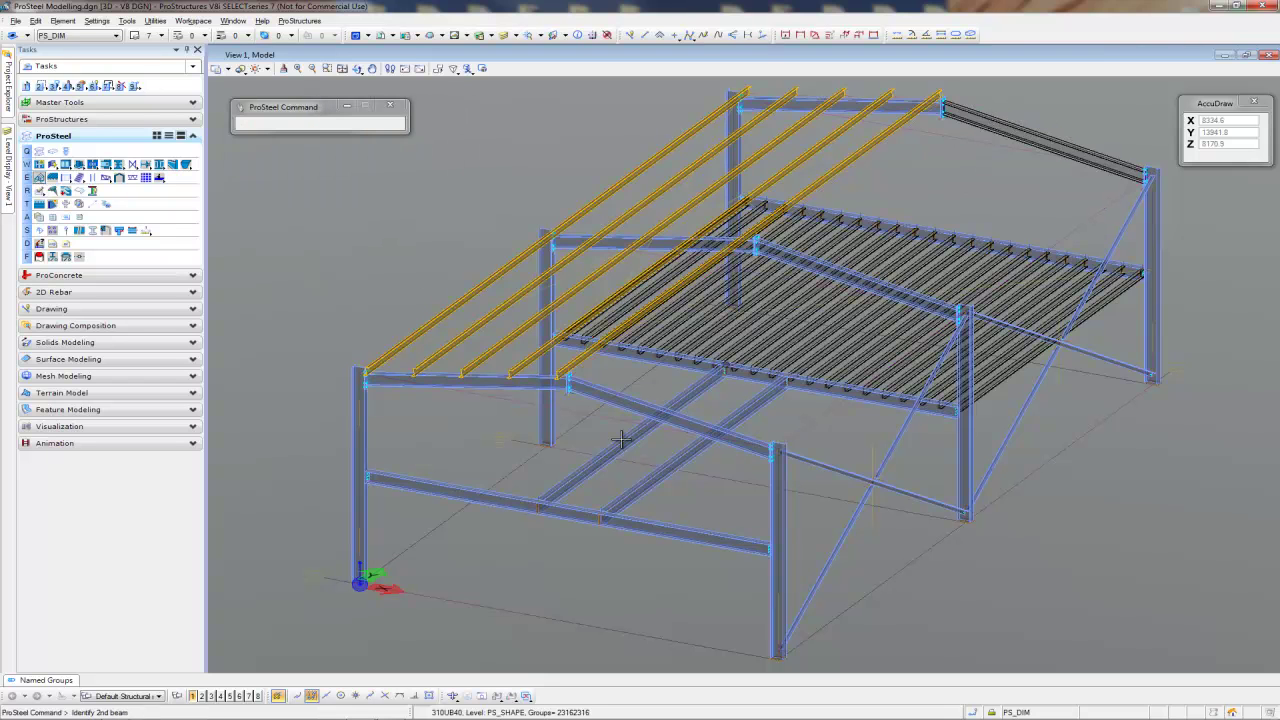
{"action": "left_click", "coordinate": [620, 398]}
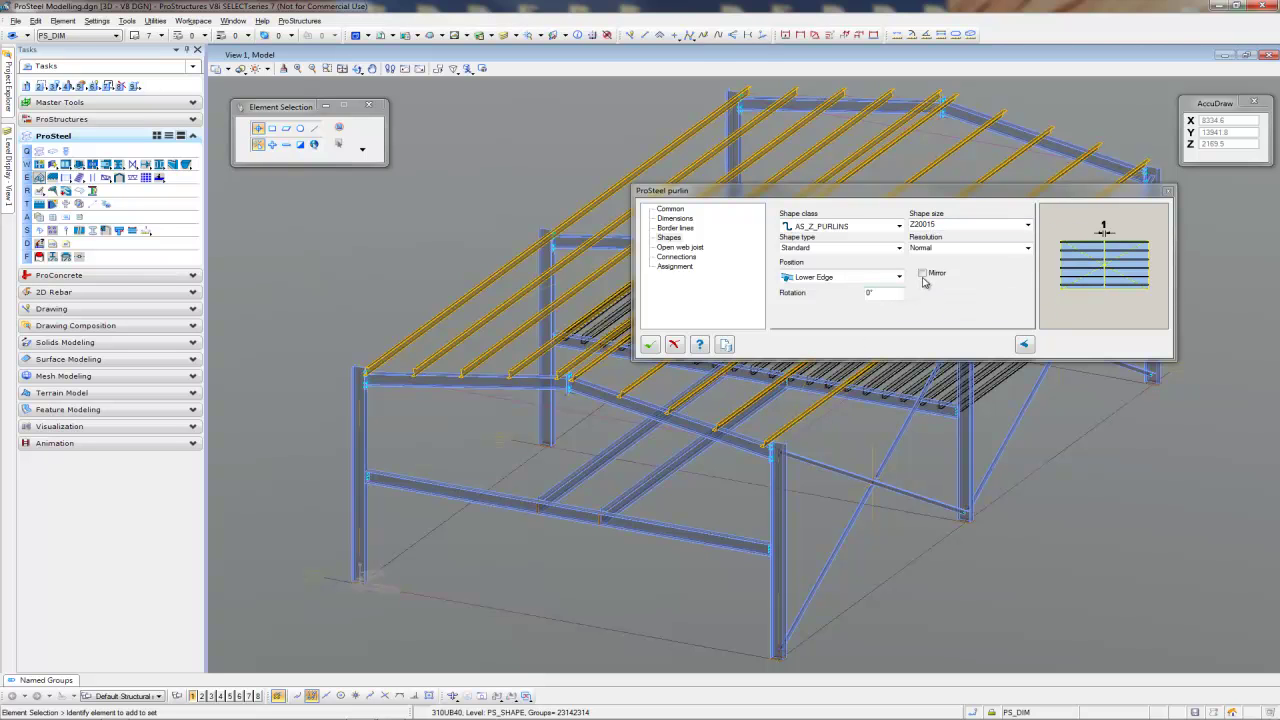
{"action": "left_click", "coordinate": [922, 273]}
{"action": "left_click", "coordinate": [675, 345]}
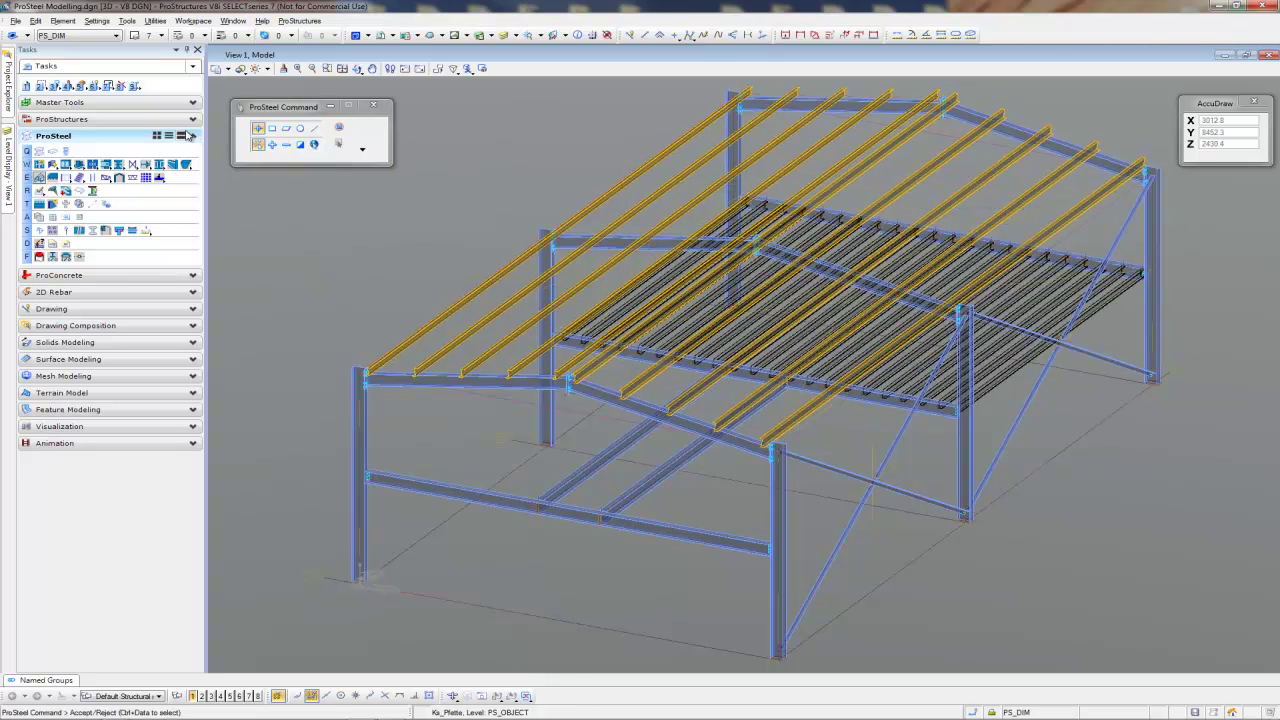
- Distribute Z purlins as wall girts on the braced side wall between its far and near columns, keeping the 1200 mm grid
{"action": "left_click", "coordinate": [39, 177]}
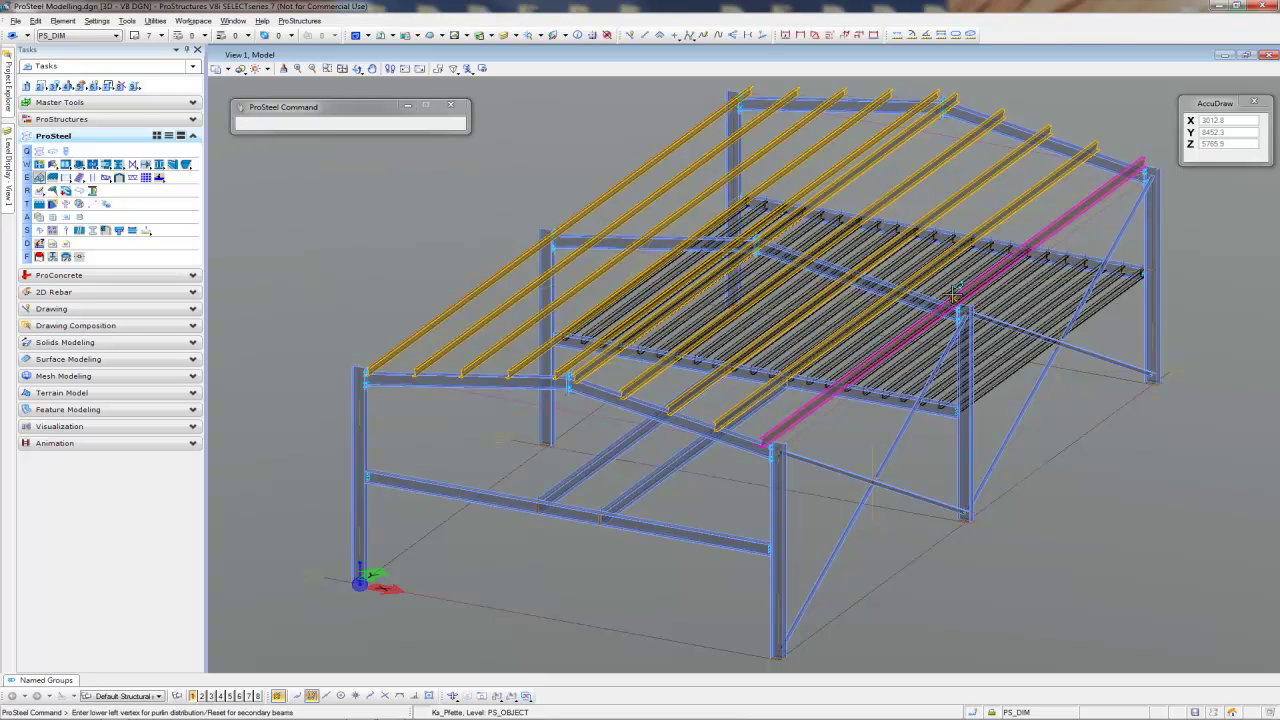
{"action": "left_click", "coordinate": [1160, 248]}
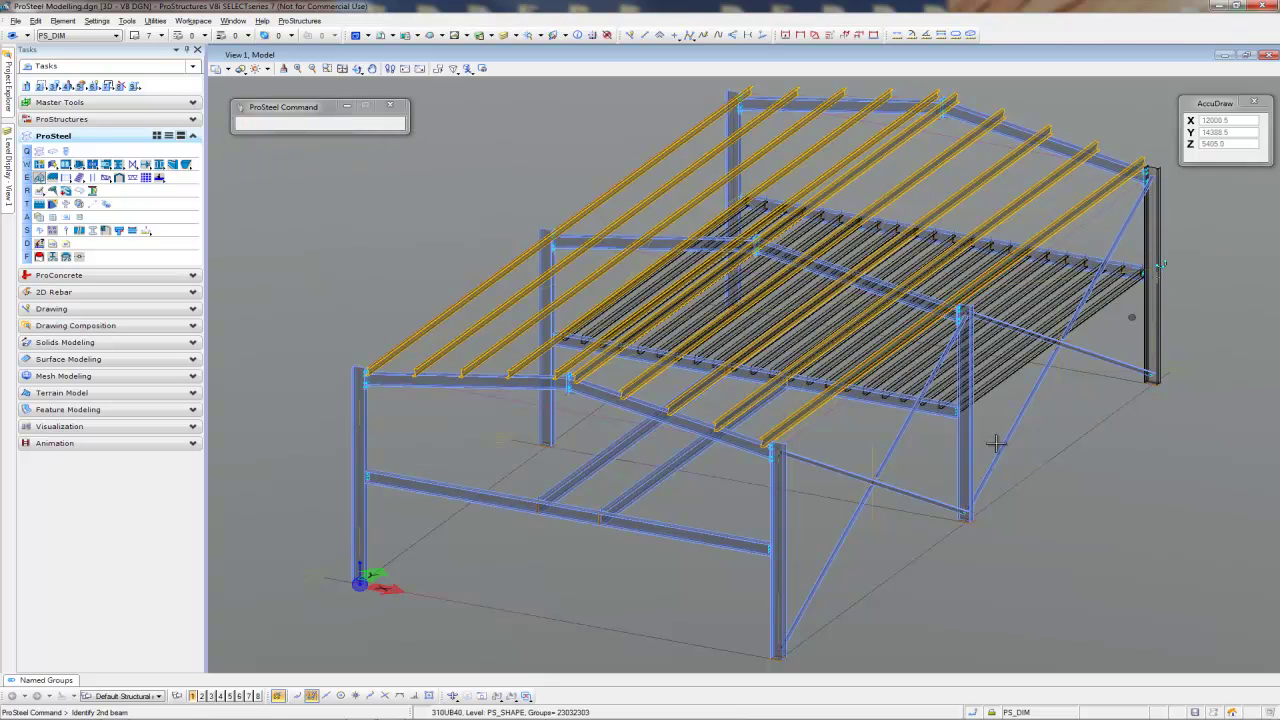
{"action": "left_click", "coordinate": [783, 570]}
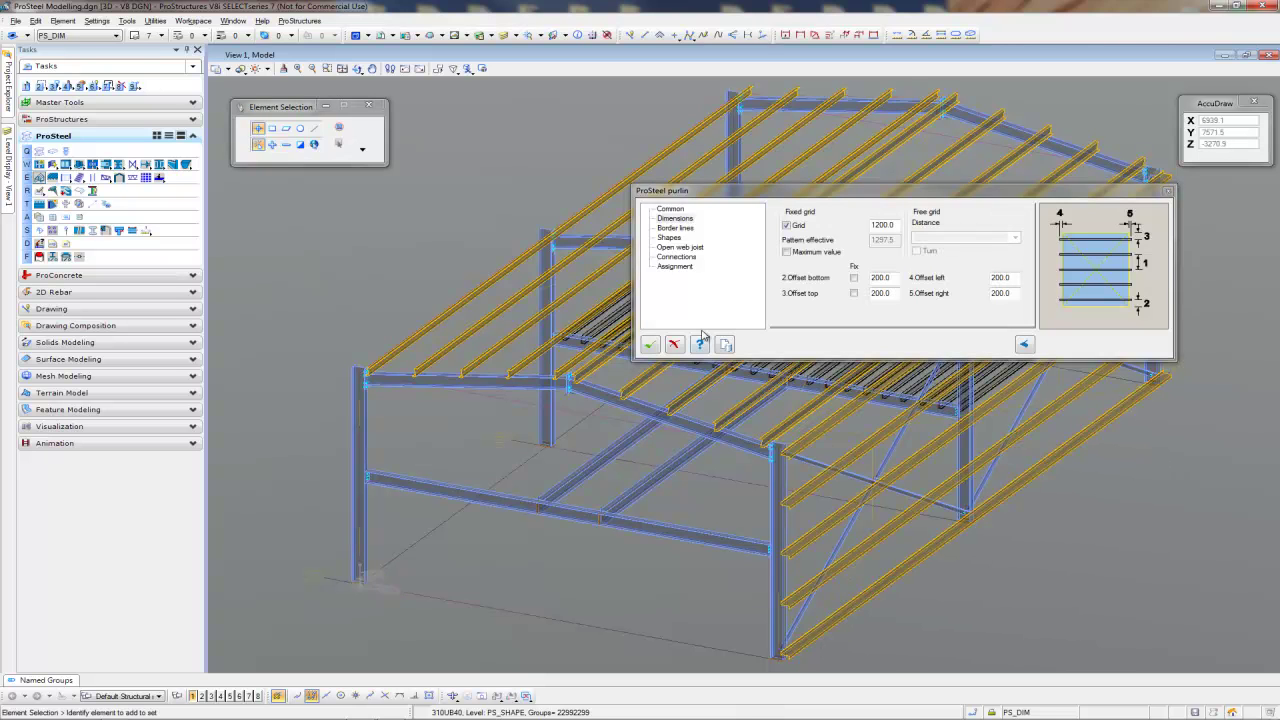
{"action": "left_click", "coordinate": [650, 344]}
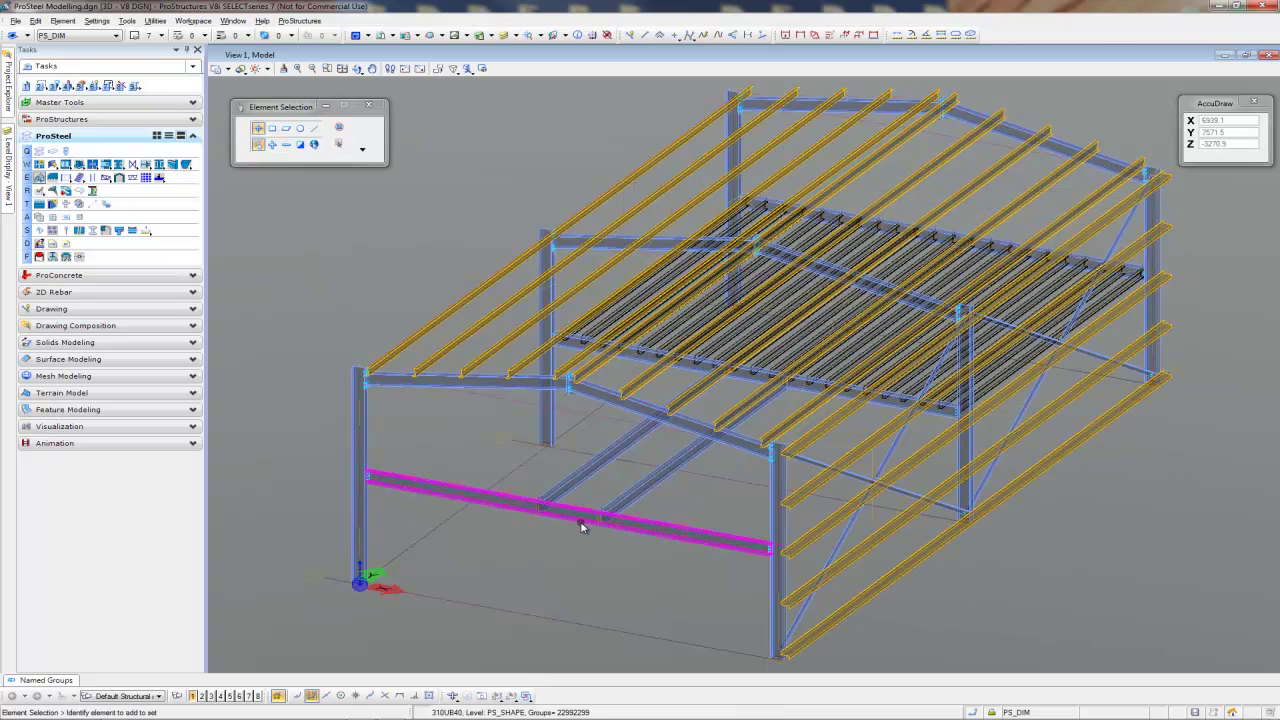
- Distribute matching wall girts on the unbraced side wall between its two end-frame columns, keeping the 1200 mm grid
{"action": "middle_click_drag", "start_coordinate": [582, 522], "coordinate": [1103, 517], "text": "shift"}
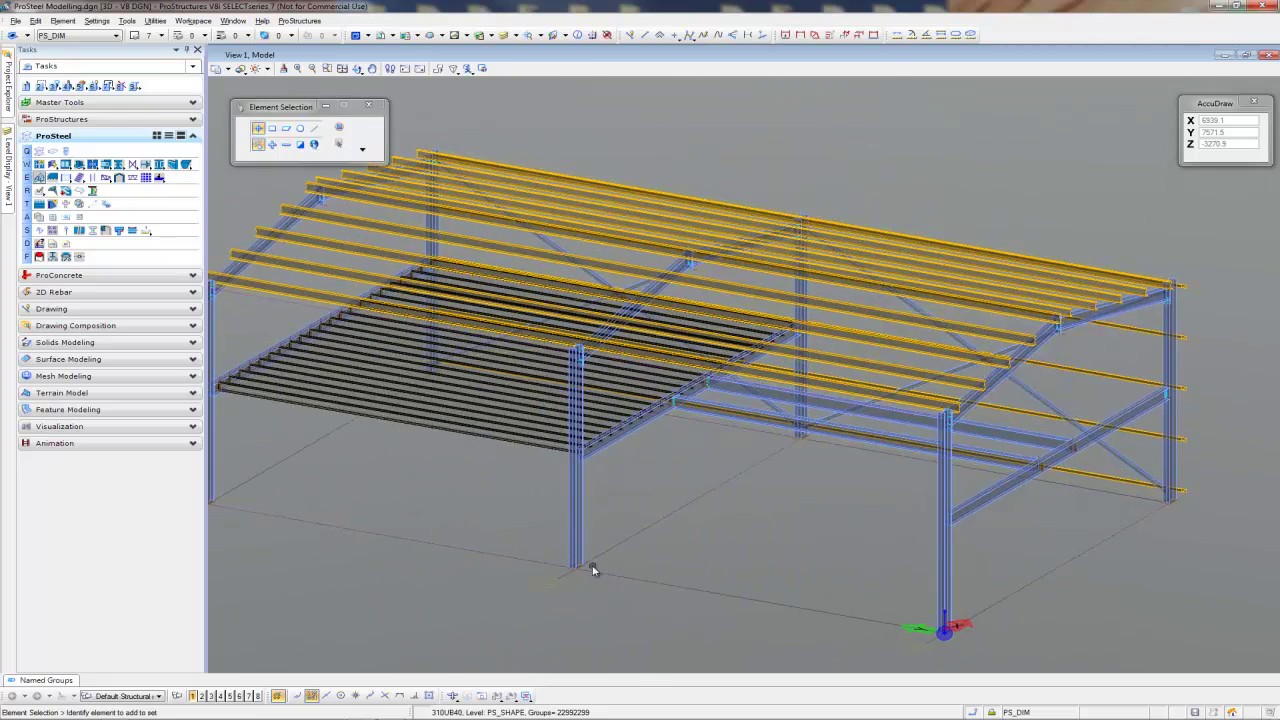
{"action": "middle_click_drag", "start_coordinate": [503, 539], "coordinate": [688, 483], "text": "shift"}
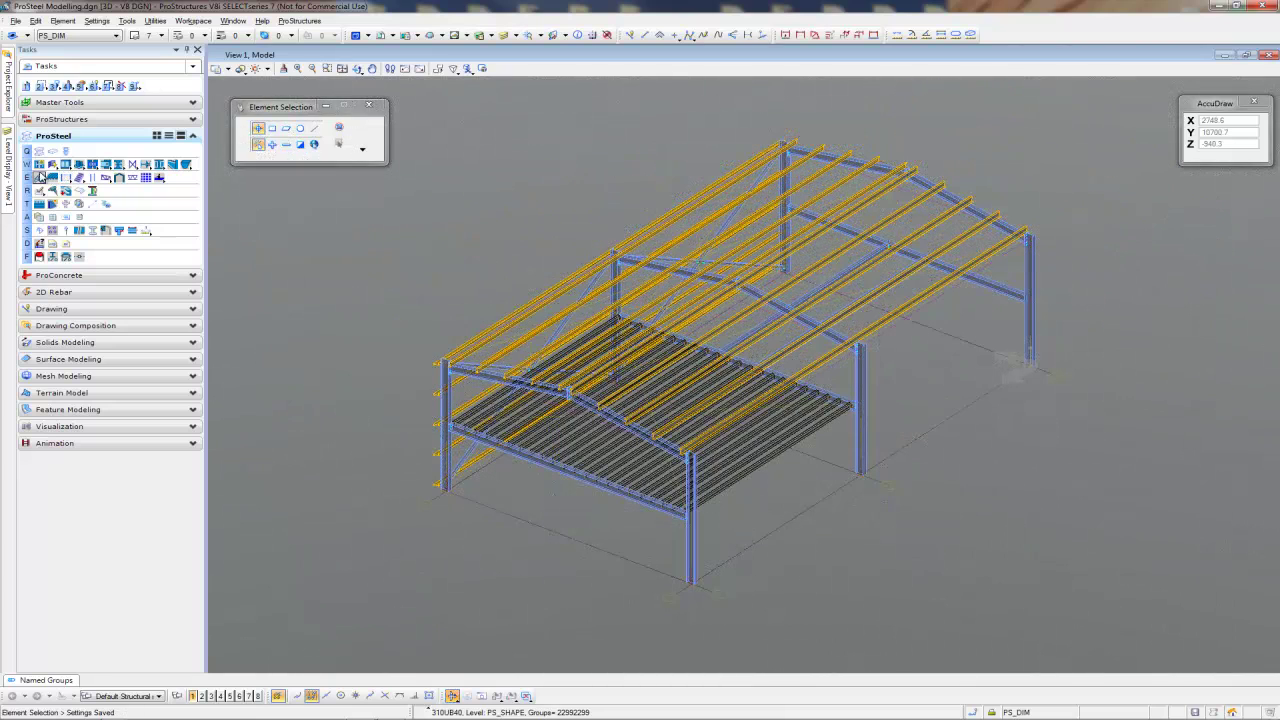
{"action": "left_click", "coordinate": [40, 177]}
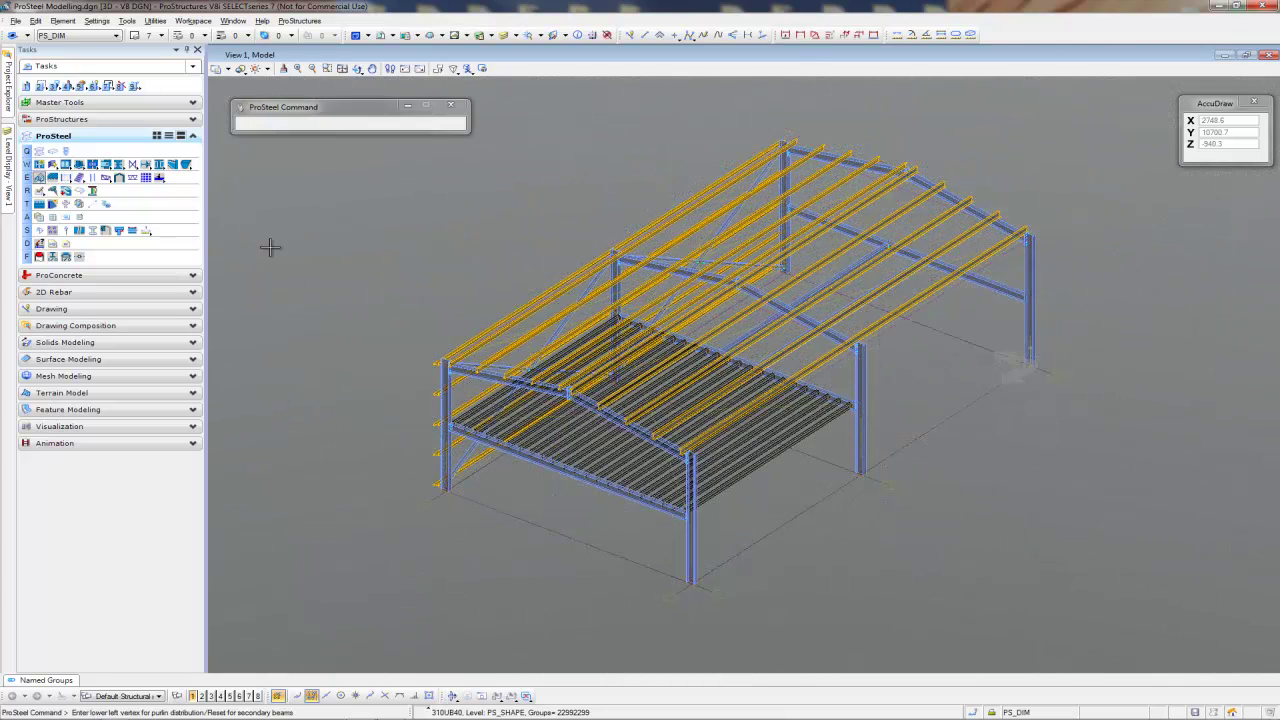
{"action": "left_click", "coordinate": [1033, 300]}
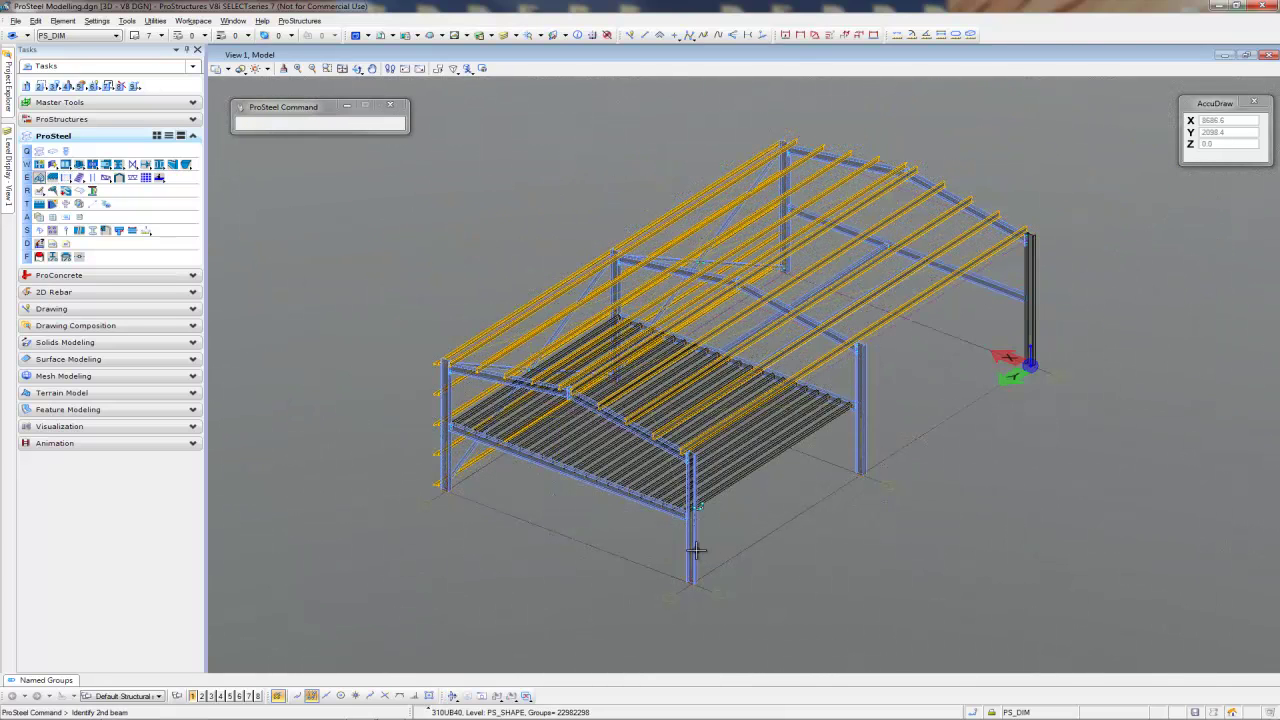
{"action": "left_click", "coordinate": [694, 550]}
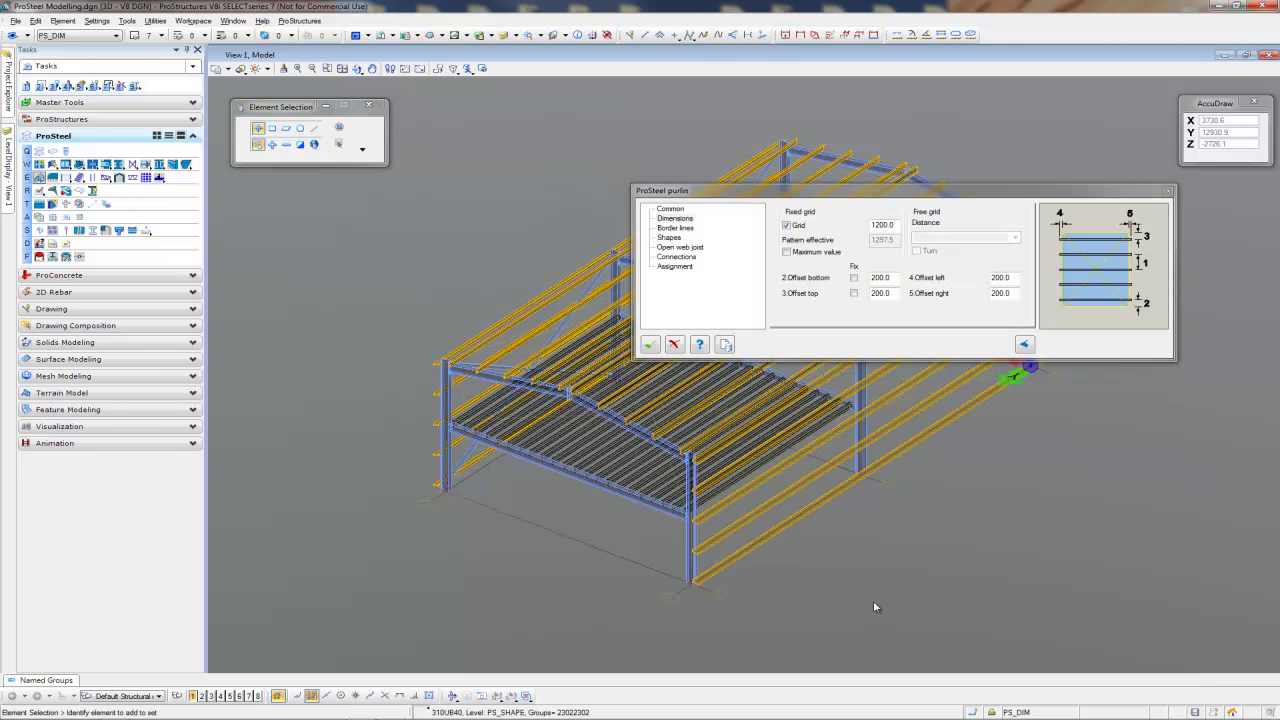
{"action": "left_click", "coordinate": [649, 344]}
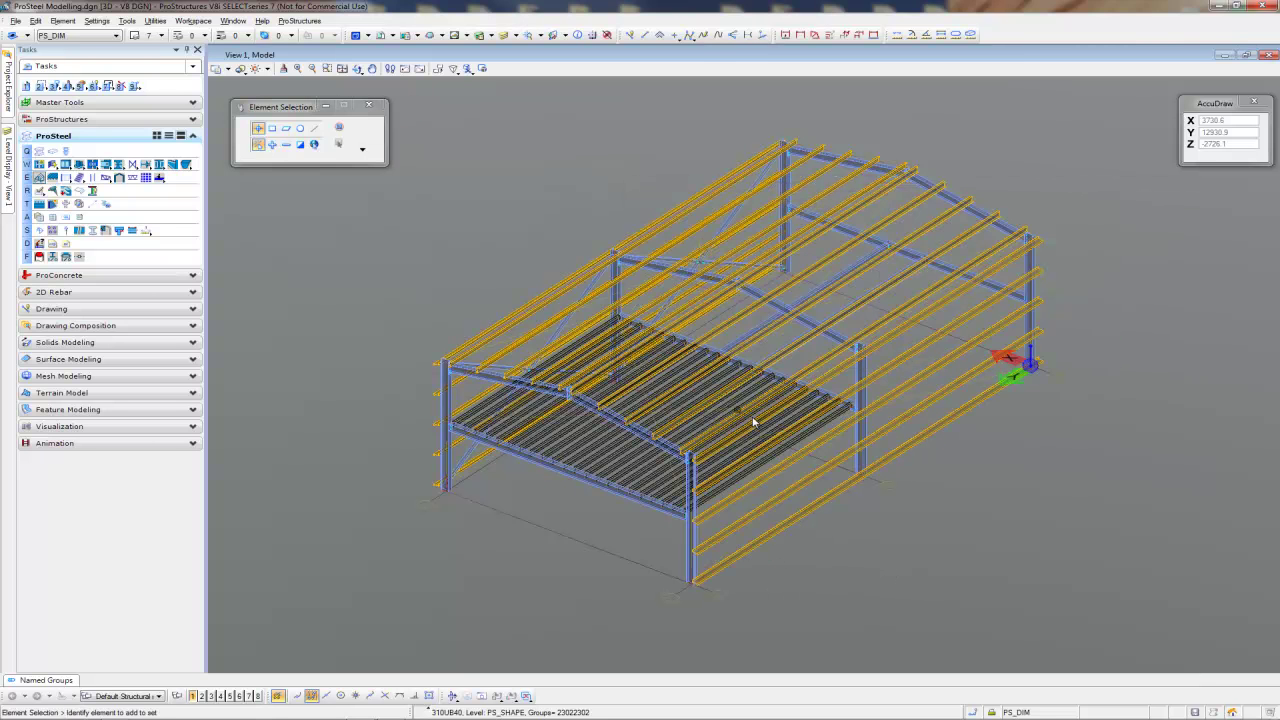
{"action": "middle_click_drag", "start_coordinate": [627, 571], "coordinate": [1028, 522], "text": "shift"}
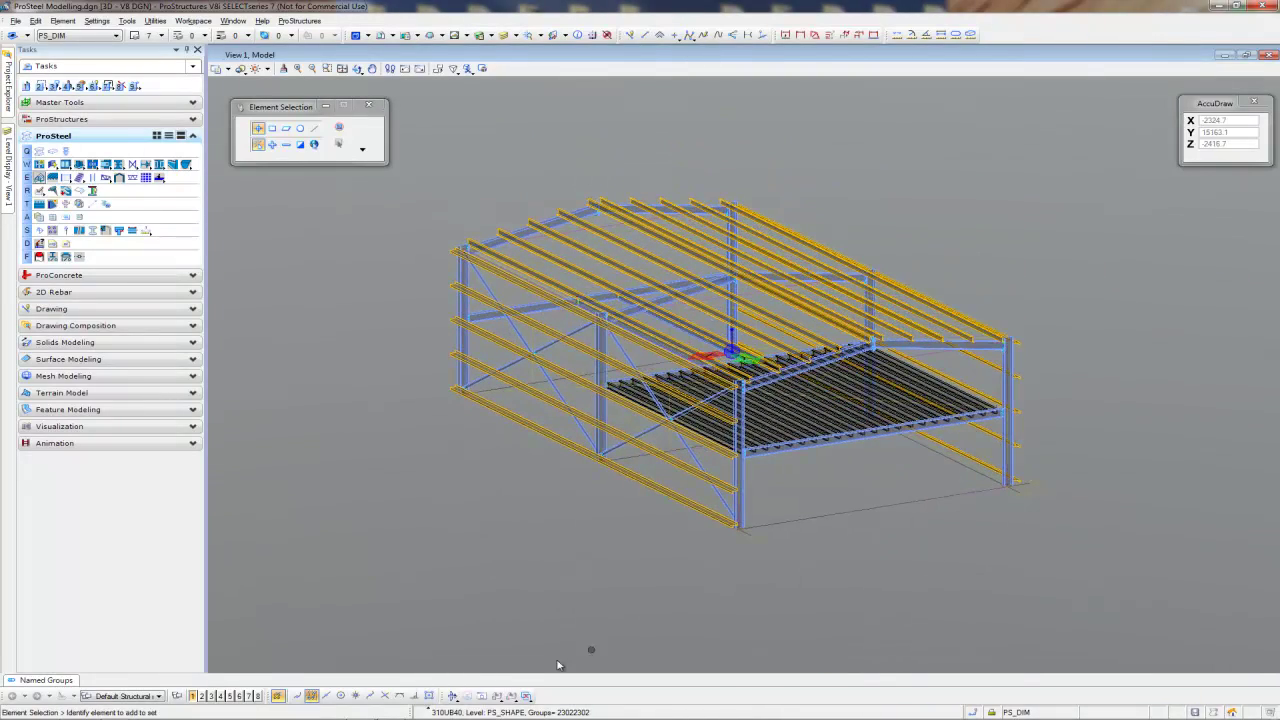
{"action": "left_click", "coordinate": [41, 179]}
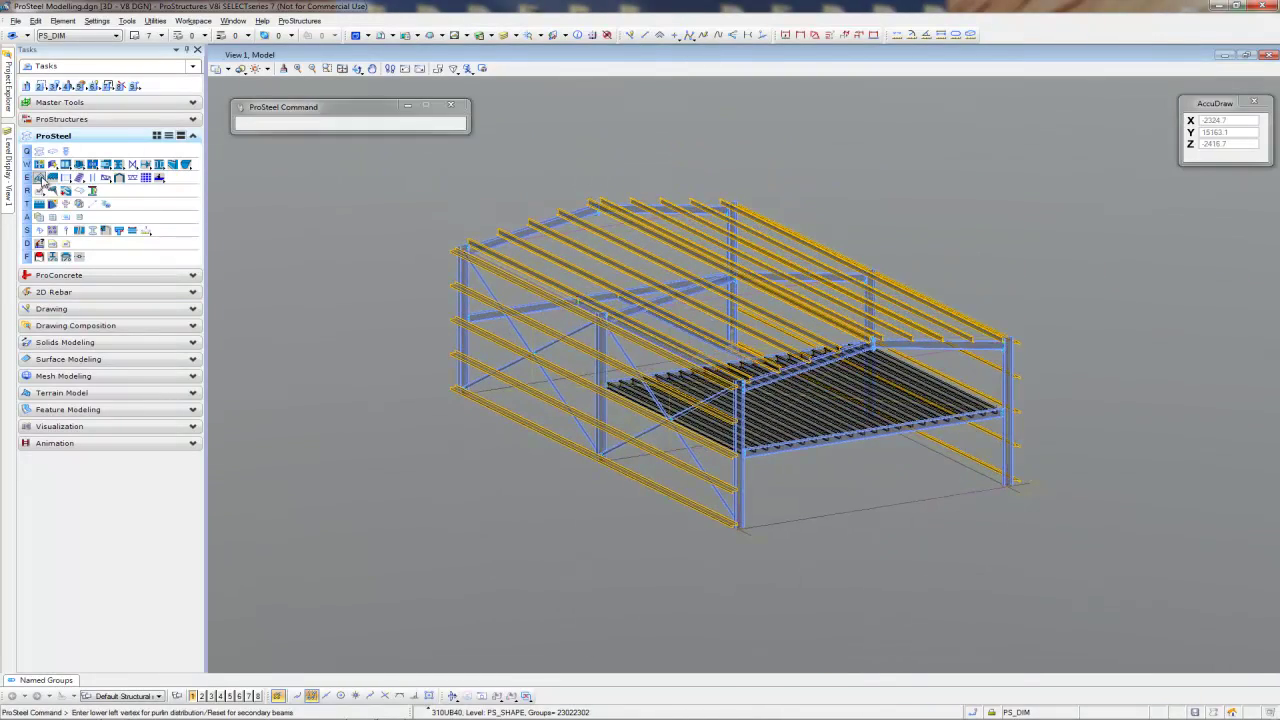
{"action": "left_click", "coordinate": [1010, 424]}
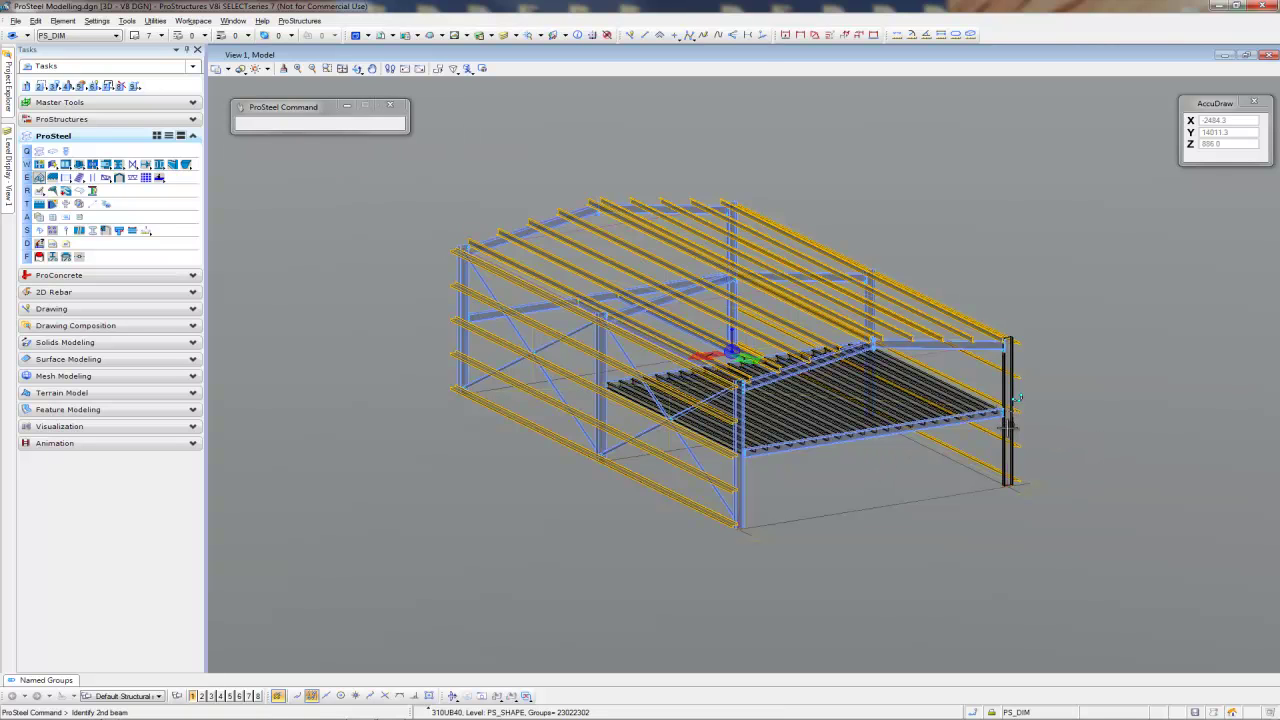
{"action": "left_click", "coordinate": [743, 473]}
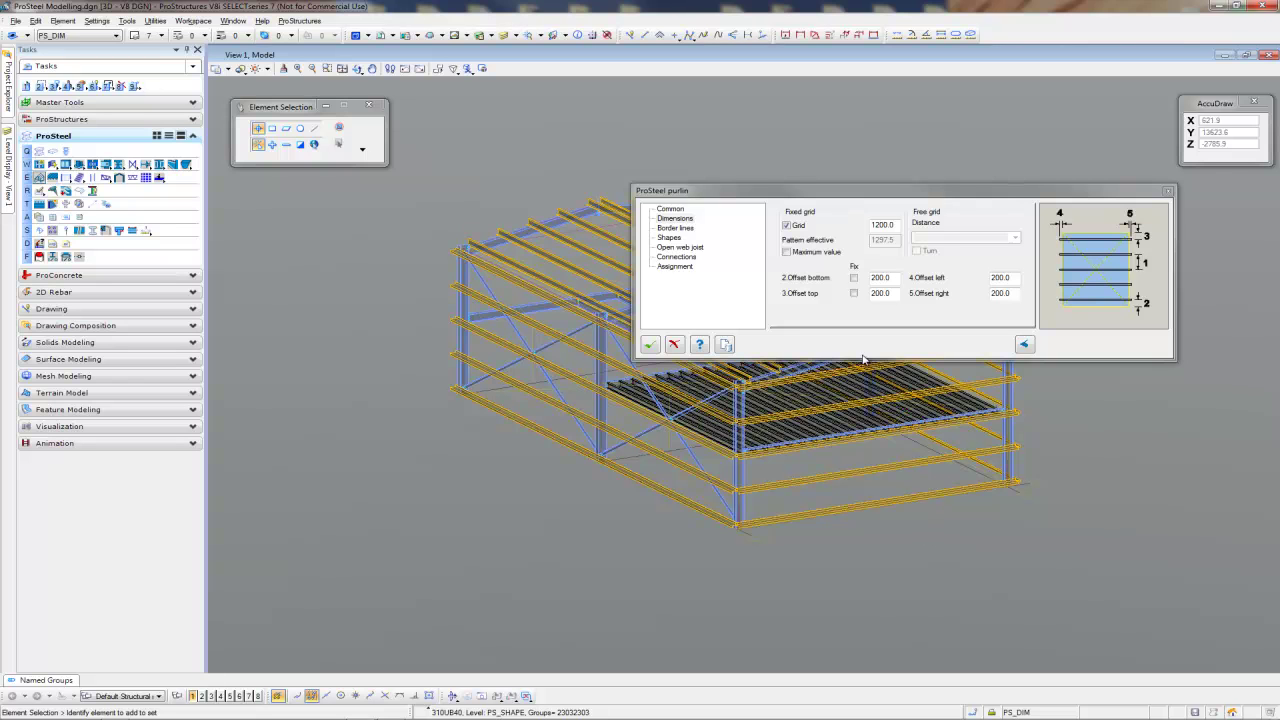
{"action": "left_click", "coordinate": [649, 344]}
- Insert the "Door Frame 200.dgn" block from the Blocks folder of the BlockCenter in the open space outside the unbraced side wall
{"action": "middle_click_drag", "start_coordinate": [1087, 436], "coordinate": [504, 504], "text": "shift"}
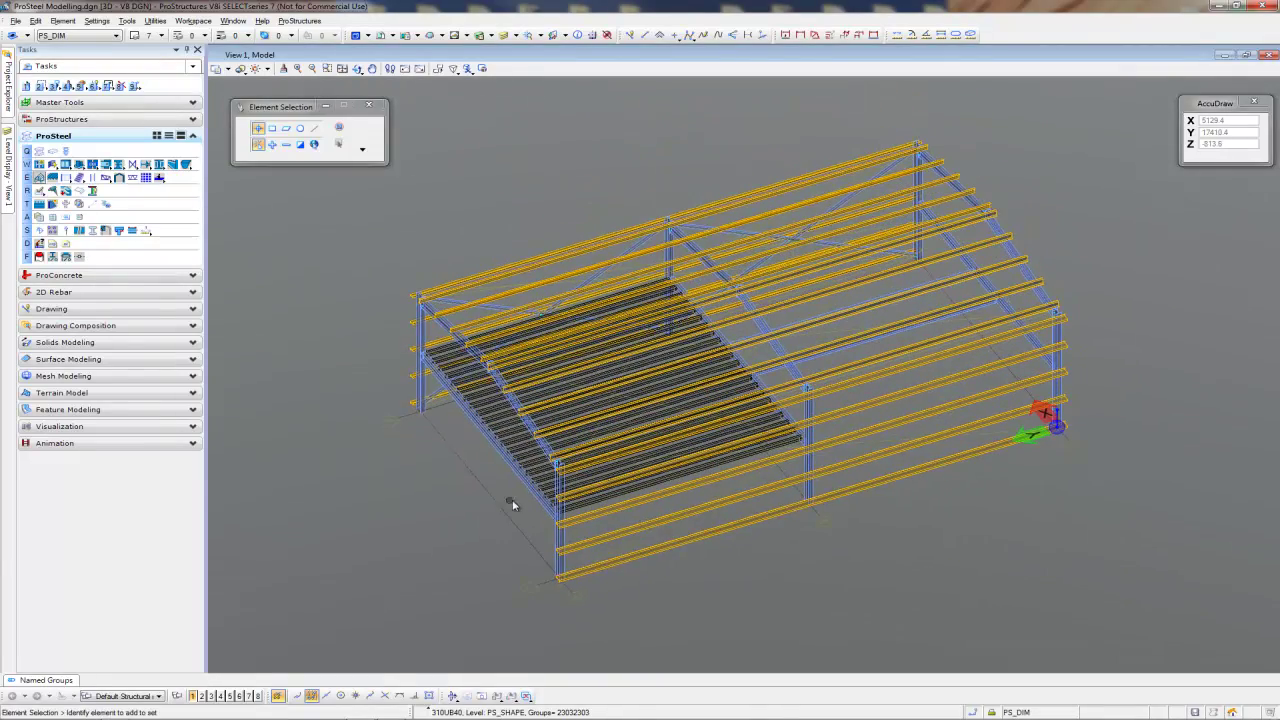
{"action": "left_click", "coordinate": [453, 697]}
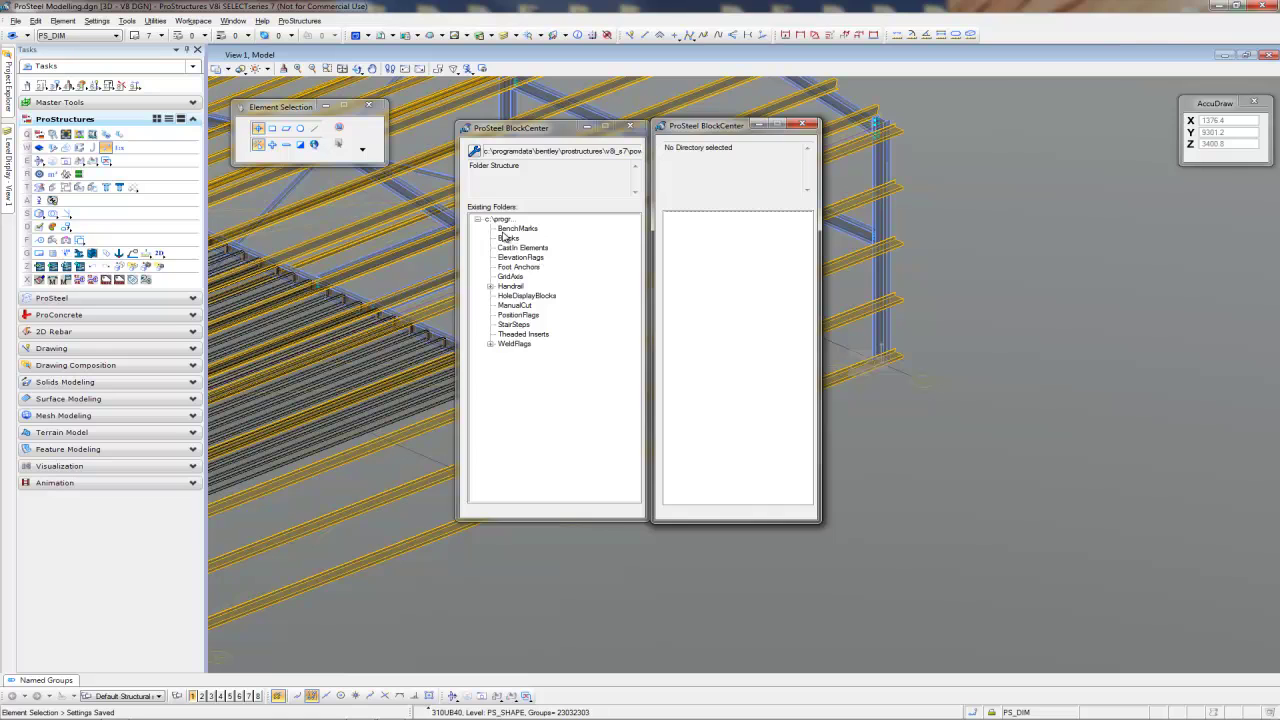
{"action": "left_click", "coordinate": [507, 238]}
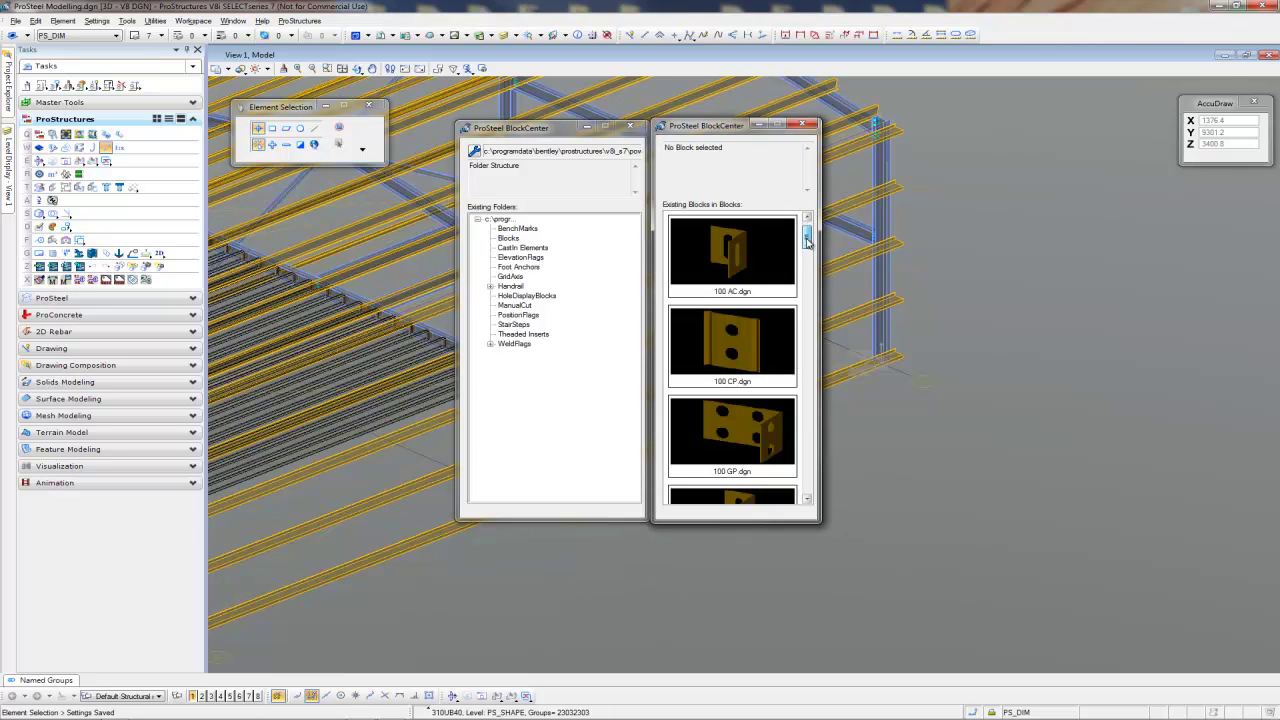
{"action": "left_click_drag", "start_coordinate": [808, 250], "coordinate": [815, 365]}
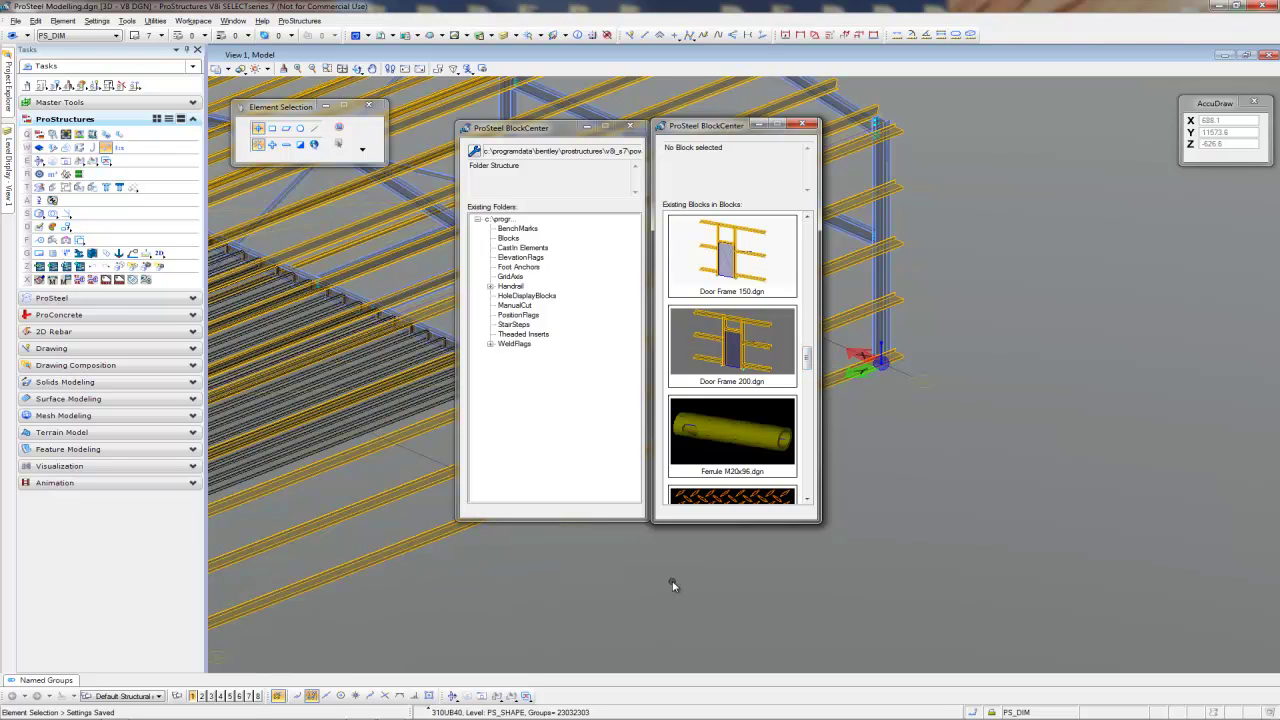
{"action": "left_click", "coordinate": [732, 344]}
{"action": "right_click", "coordinate": [732, 344]}
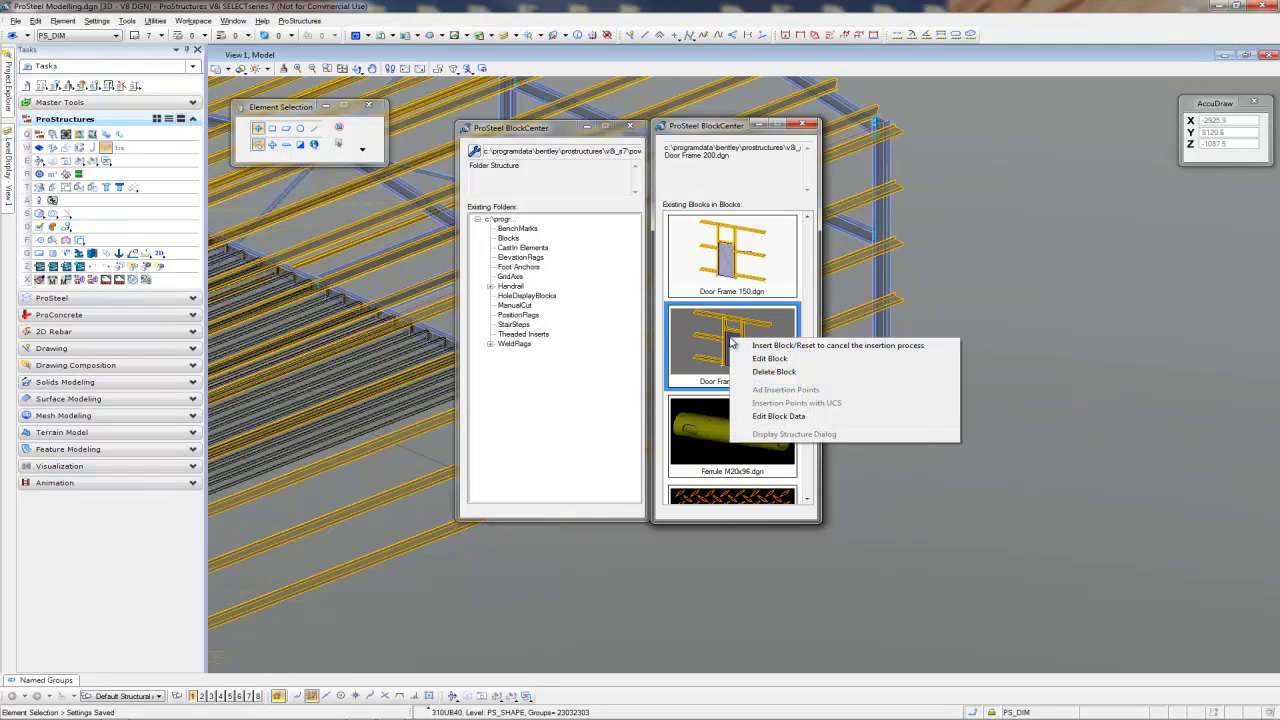
{"action": "left_click", "coordinate": [805, 347]}
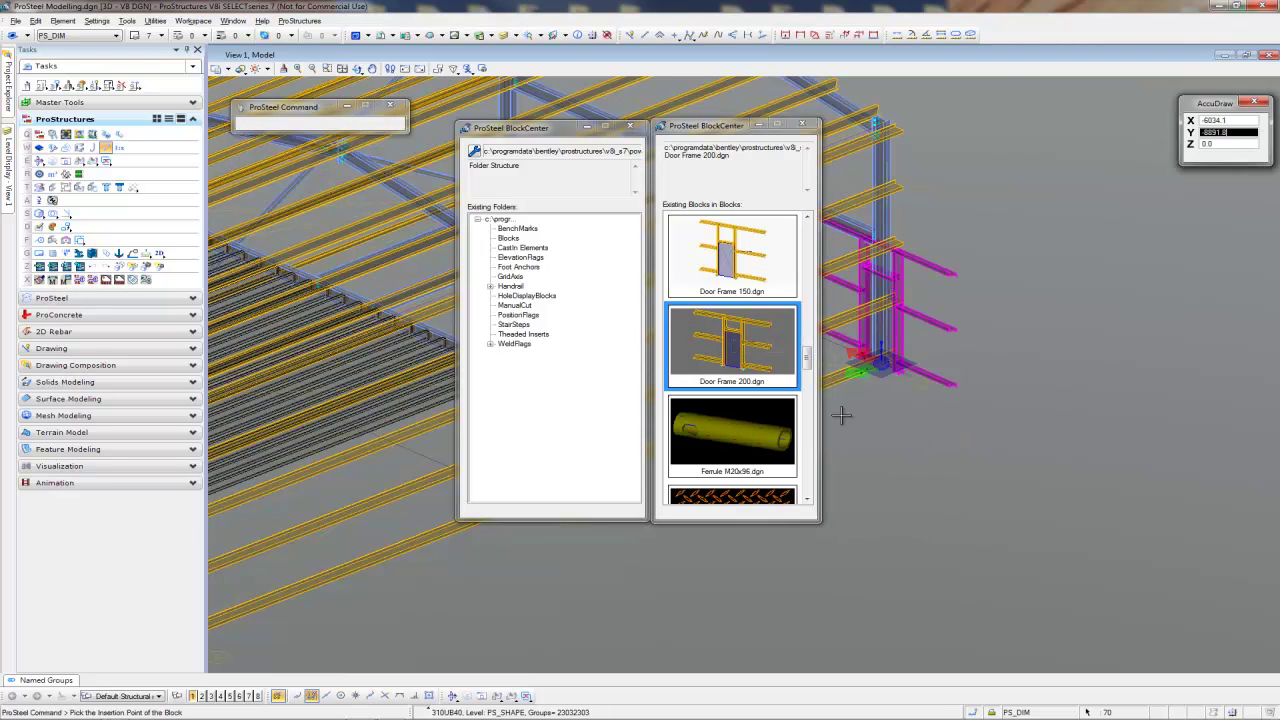
{"action": "left_click", "coordinate": [1109, 497]}
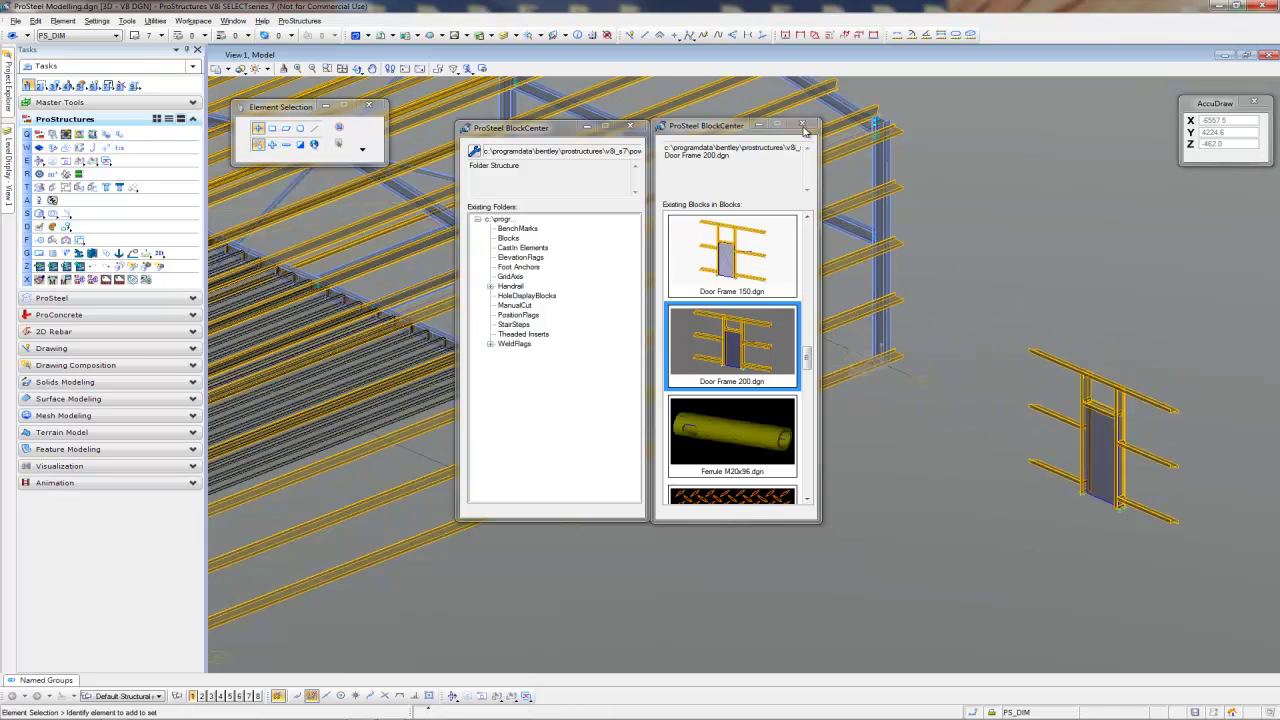
{"action": "left_click", "coordinate": [631, 127]}
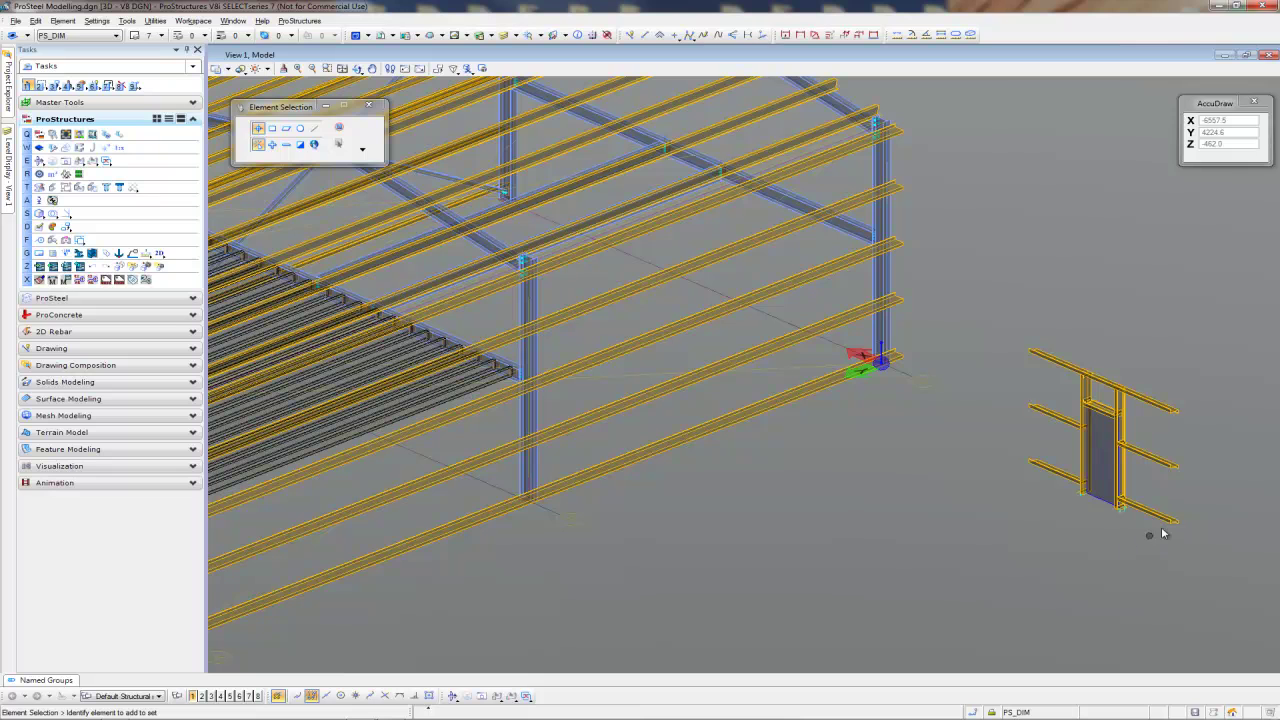
- Rotate the whole door frame block -90° about the base of its door with the 2 Points method, parallel to the side wall girts
{"action": "middle_click_drag", "start_coordinate": [1060, 526], "coordinate": [940, 515]}
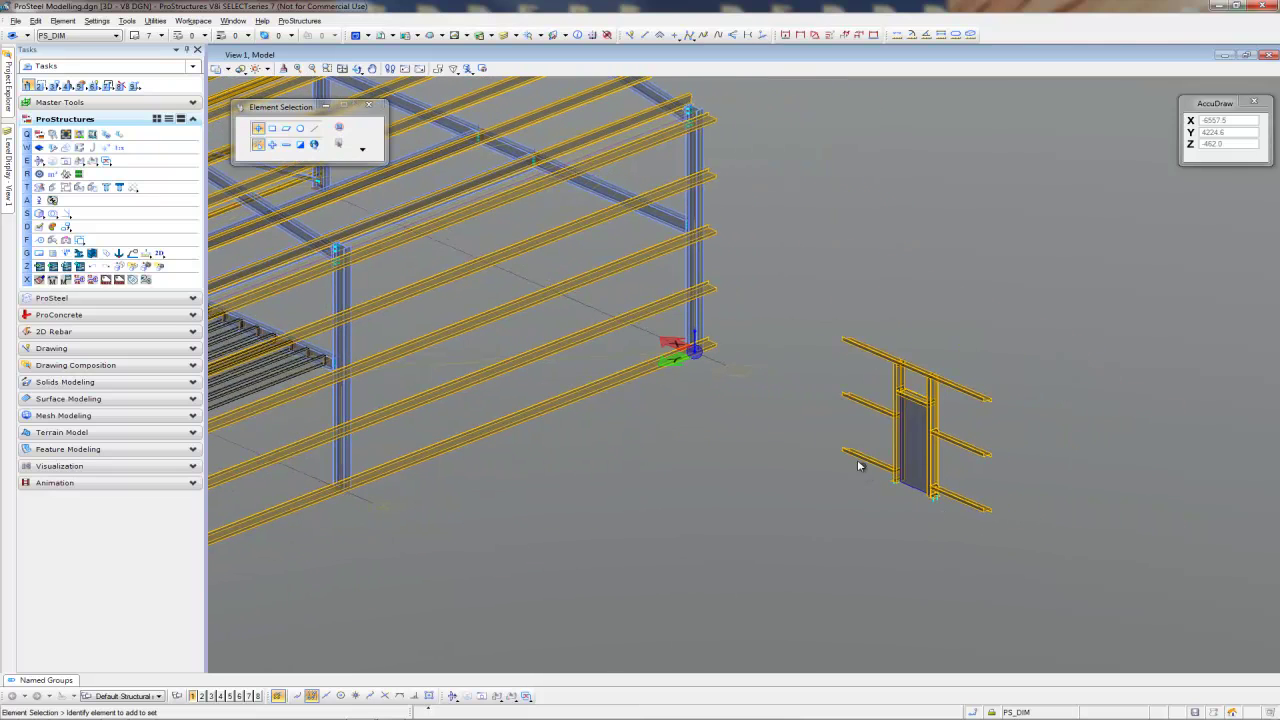
{"action": "scroll", "coordinate": [870, 470], "scroll_direction": "up", "scroll_amount": 4}
{"action": "scroll", "coordinate": [815, 436], "scroll_direction": "down", "scroll_amount": 2}
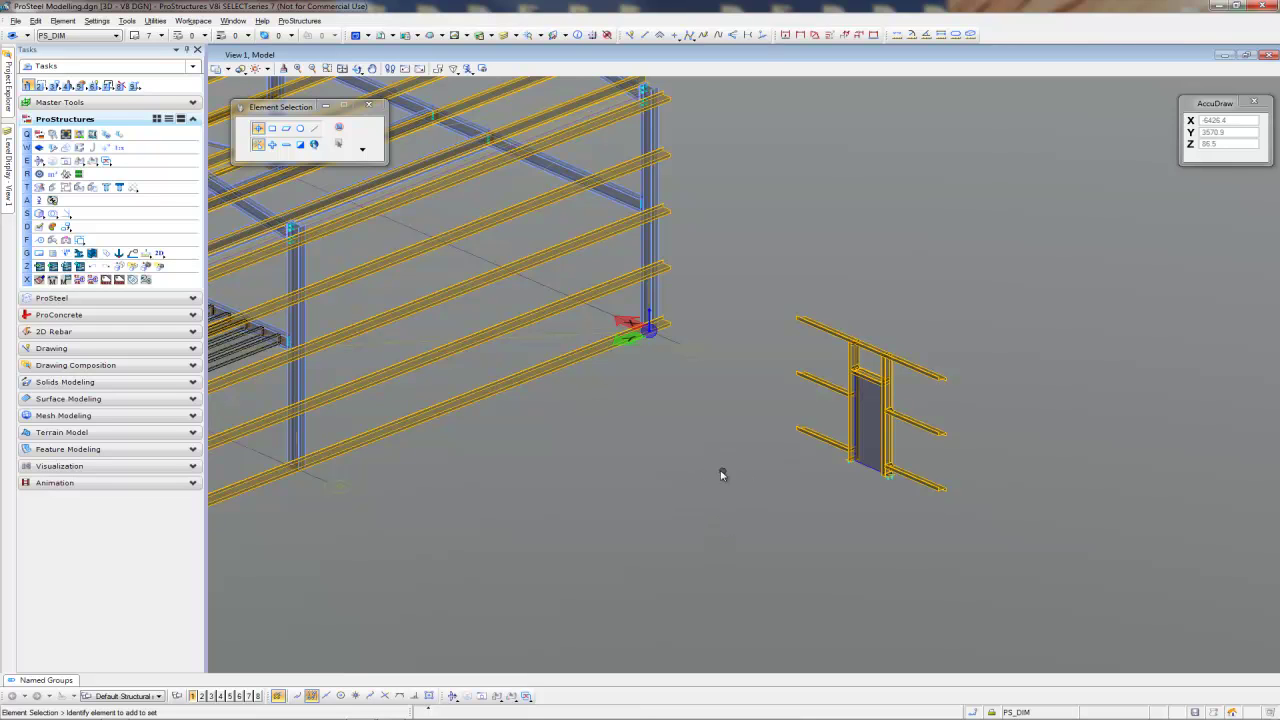
{"action": "left_click_drag", "start_coordinate": [997, 340], "coordinate": [776, 520]}
{"action": "right_click", "coordinate": [862, 479]}
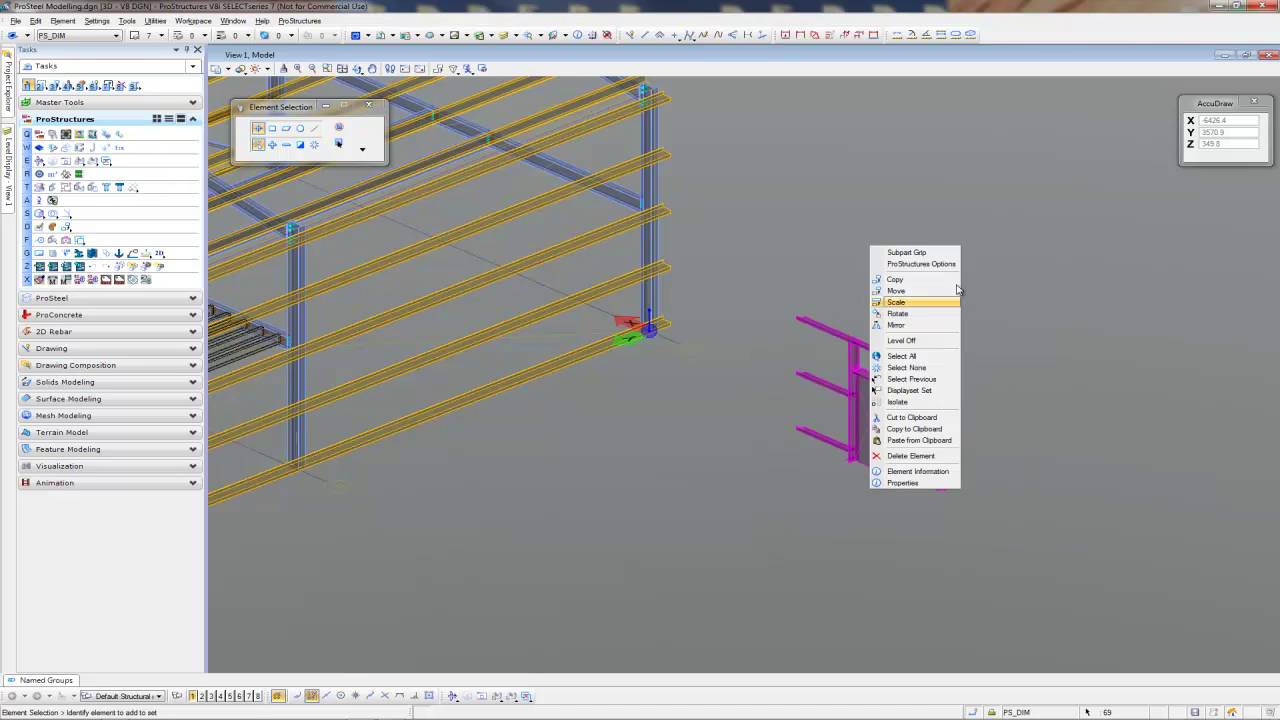
{"action": "left_click", "coordinate": [909, 313]}
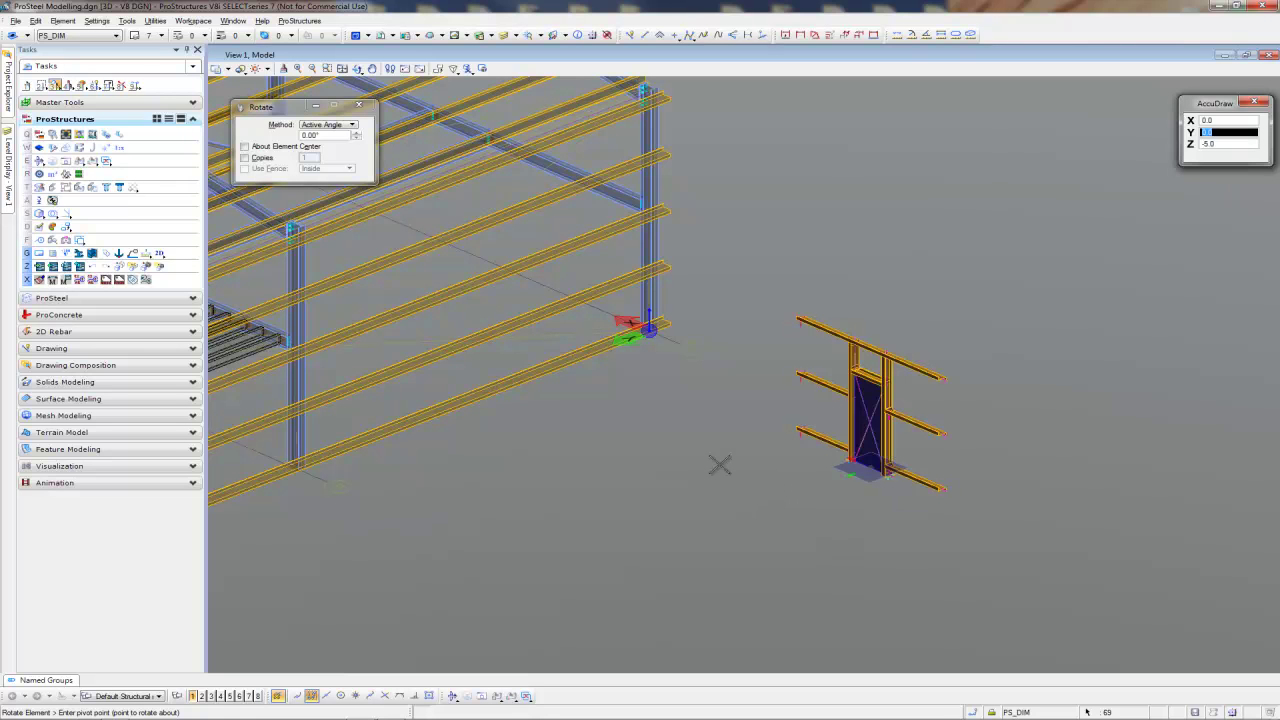
{"action": "left_click", "coordinate": [338, 125]}
{"action": "left_click", "coordinate": [329, 134]}
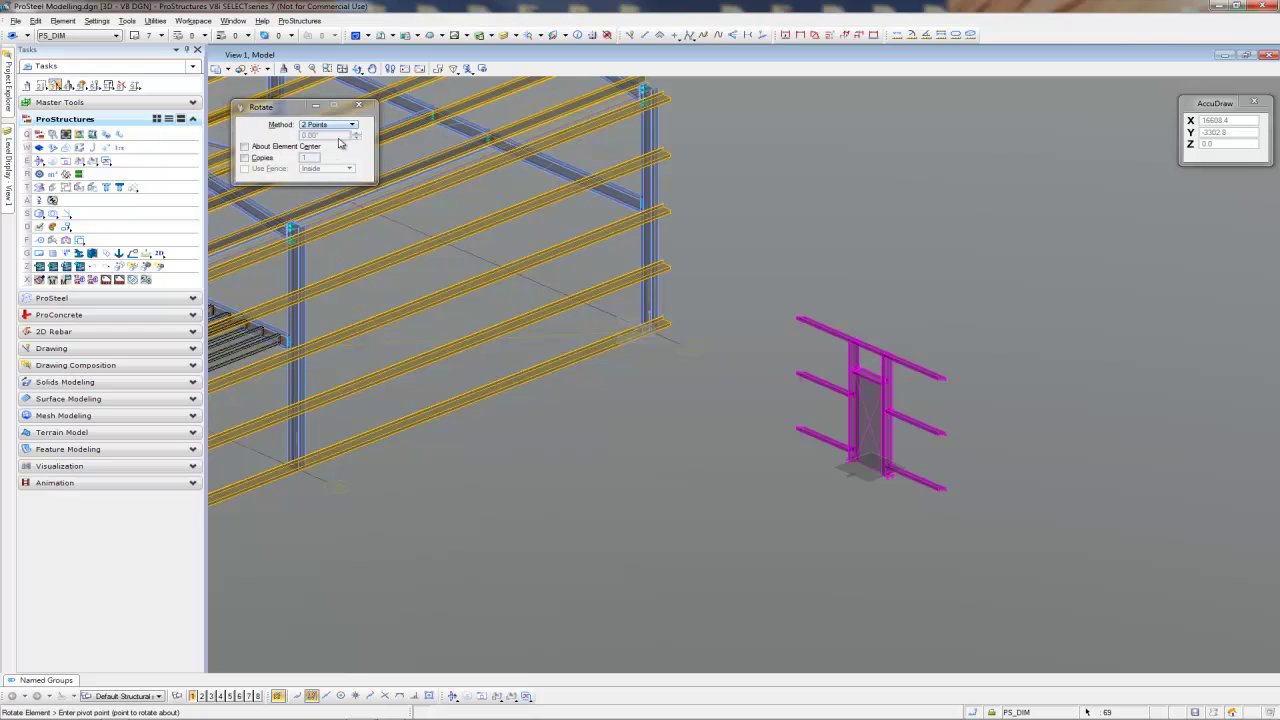
{"action": "left_click", "coordinate": [869, 466]}
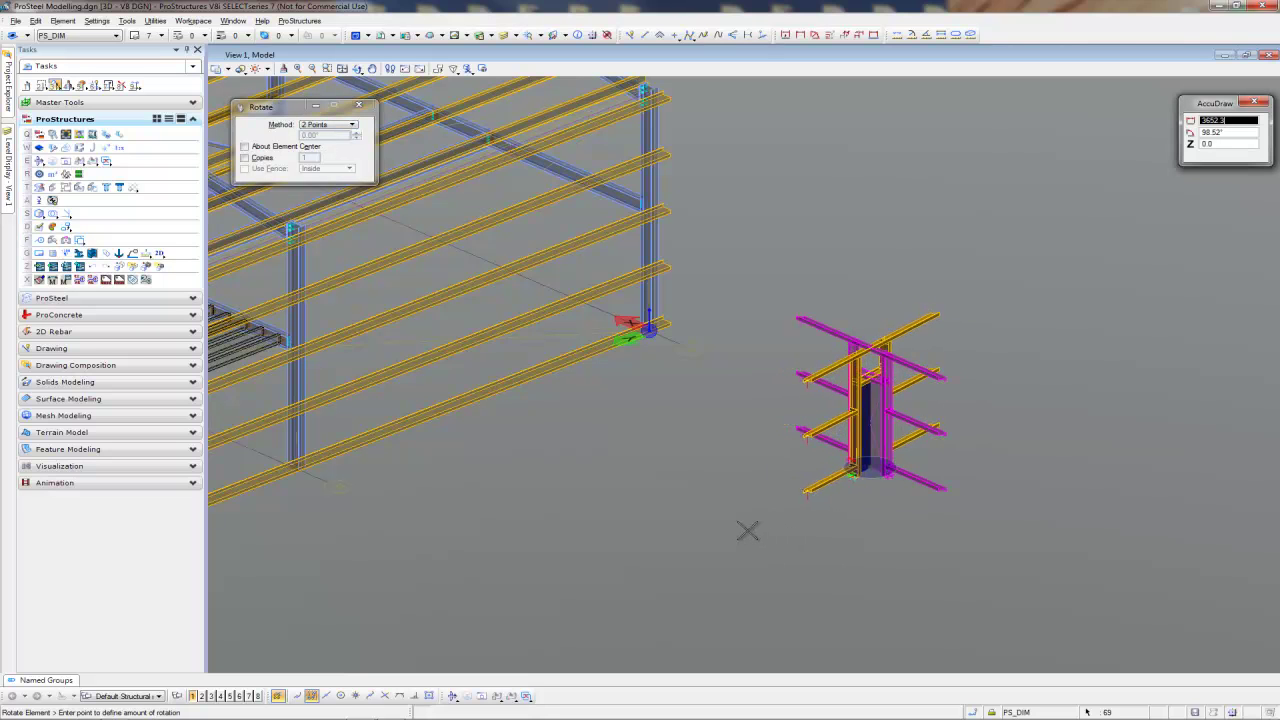
{"action": "left_click", "coordinate": [1151, 425]}
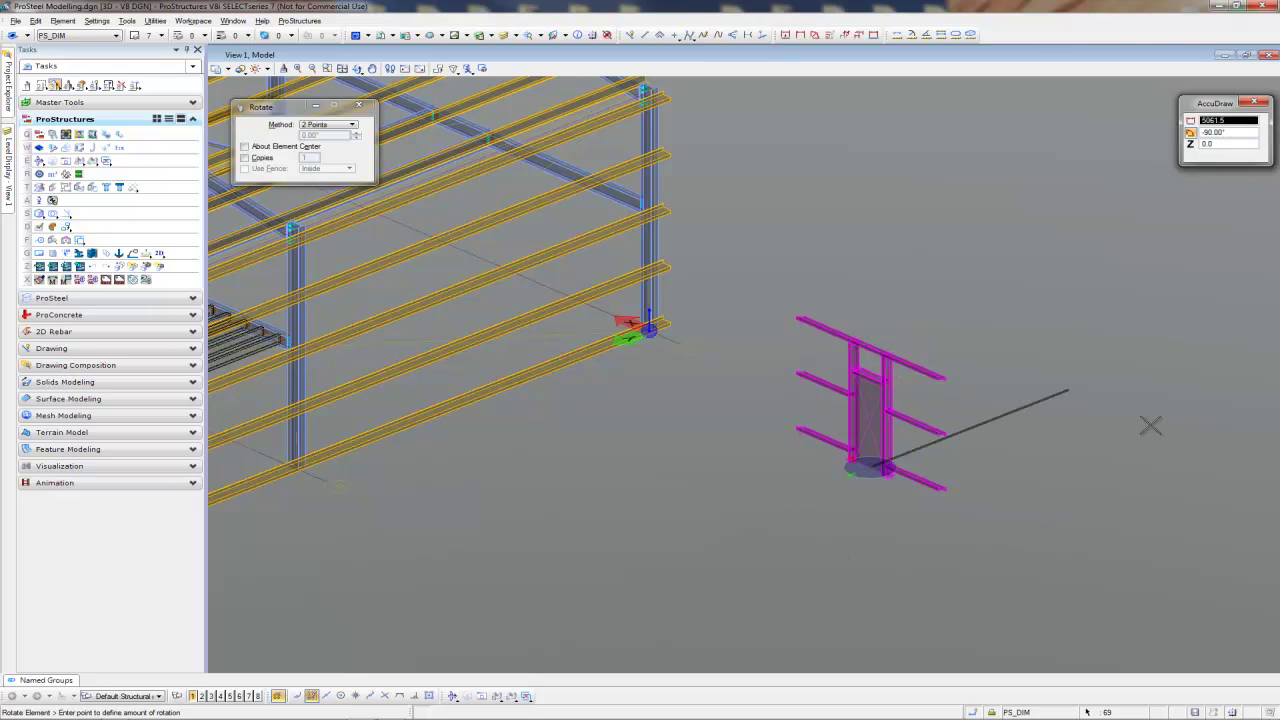
{"action": "left_click", "coordinate": [1152, 492]}
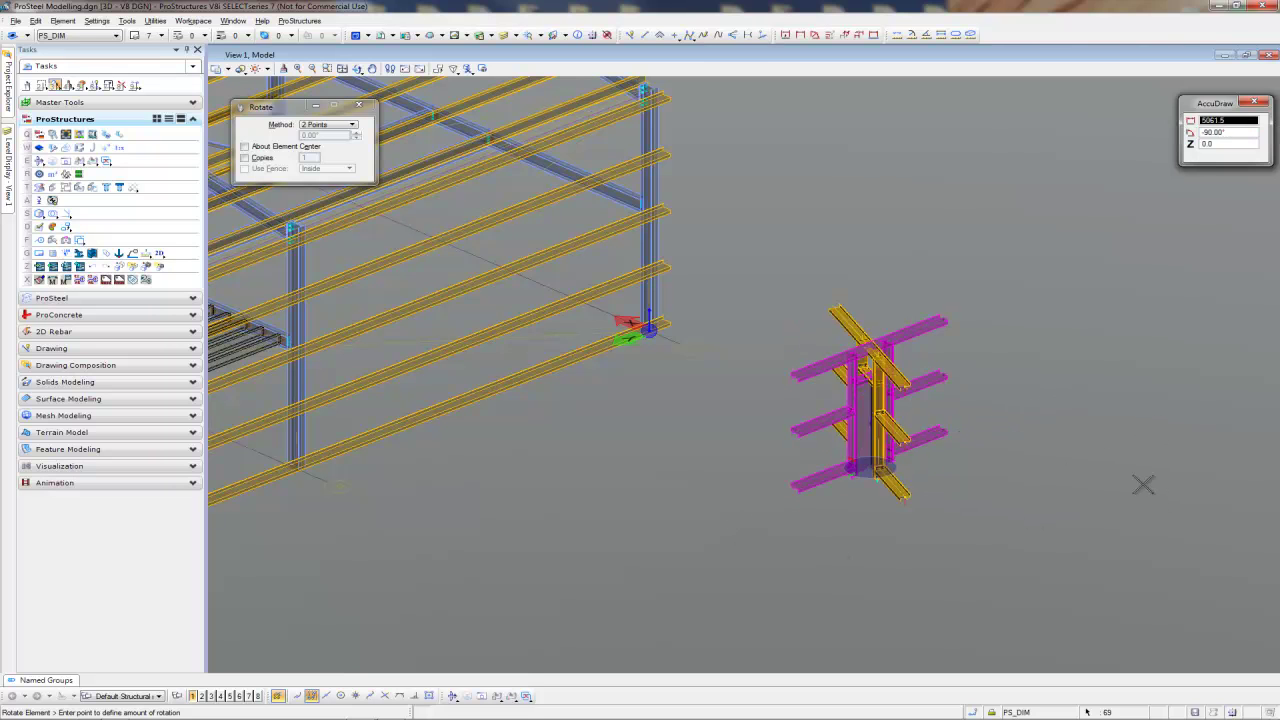
{"action": "left_click", "coordinate": [1013, 523]}
{"action": "right_click", "coordinate": [1013, 523]}
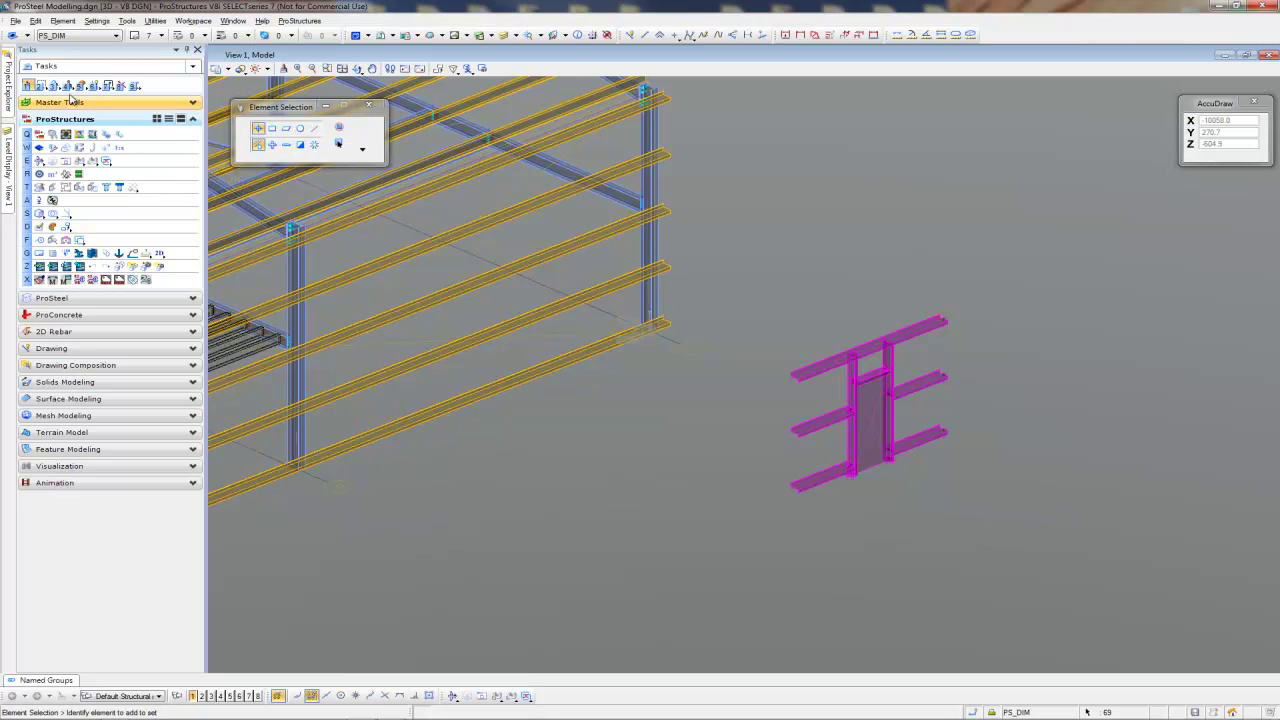
{"action": "left_click", "coordinate": [778, 472]}
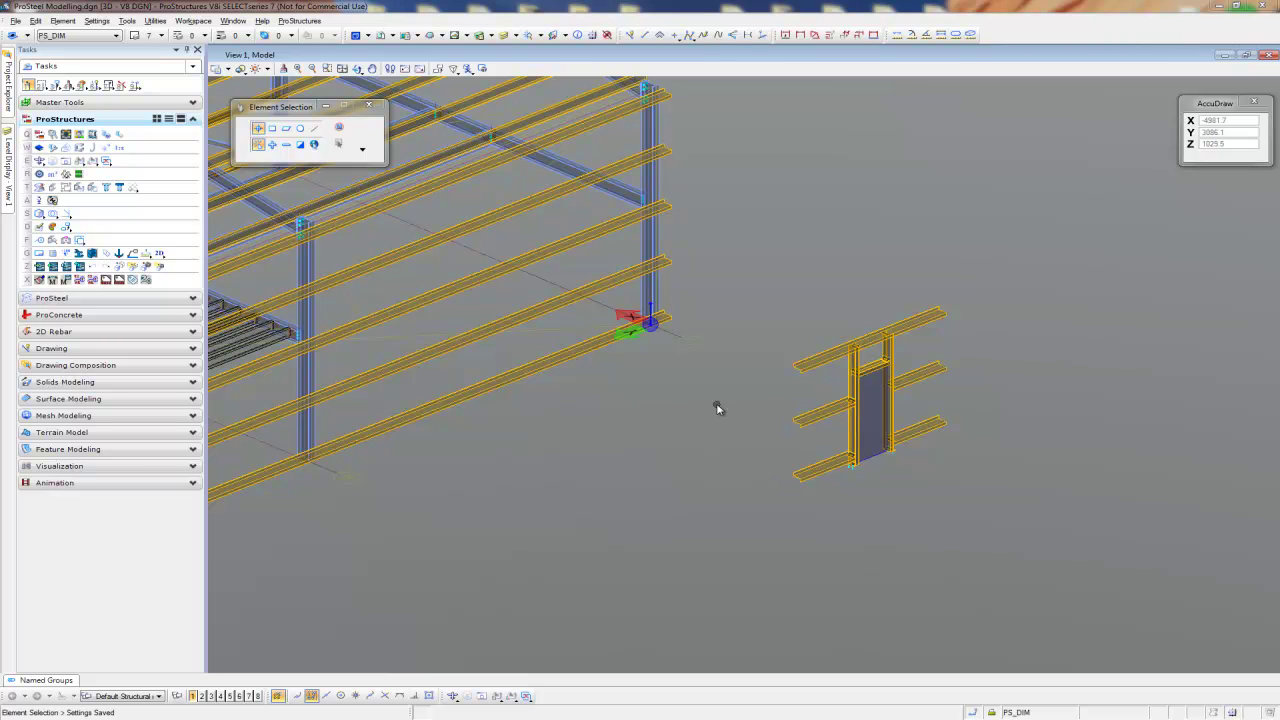
- Shorten the three lowest girts of the unbraced side wall to one common end line between the middle and end columns
{"action": "left_click", "coordinate": [665, 317]}
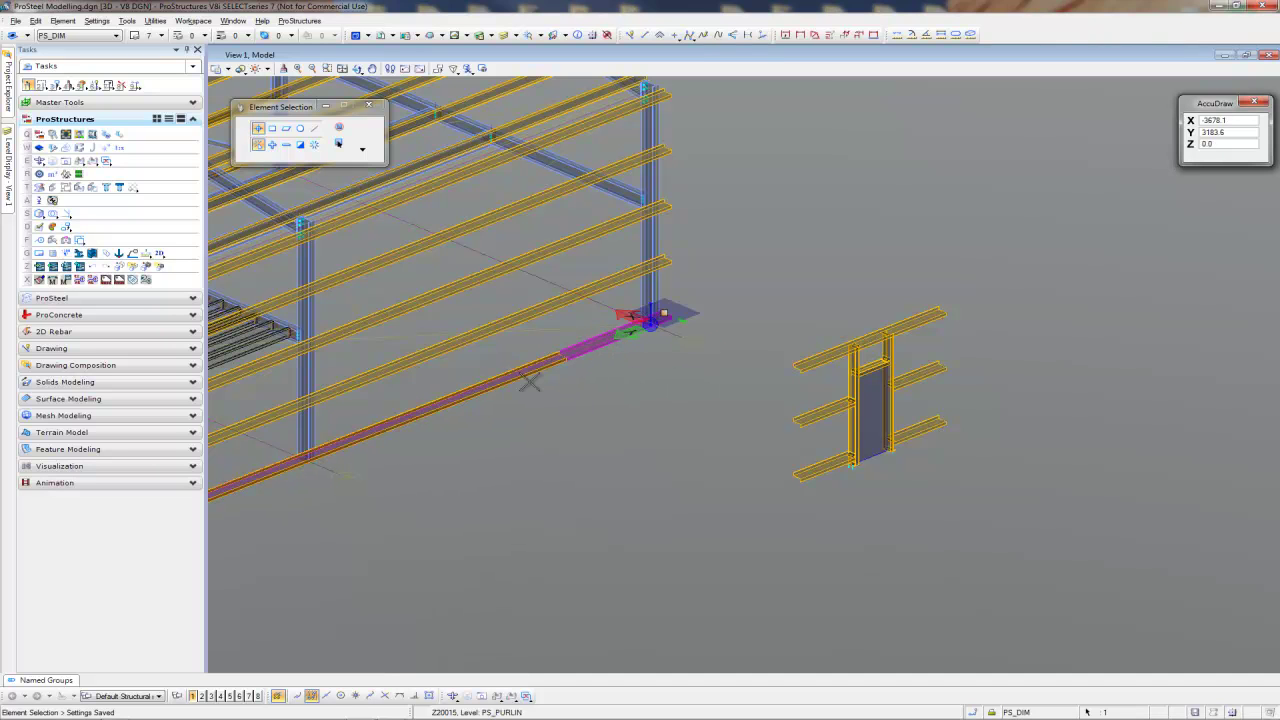
{"action": "left_click", "coordinate": [495, 408]}
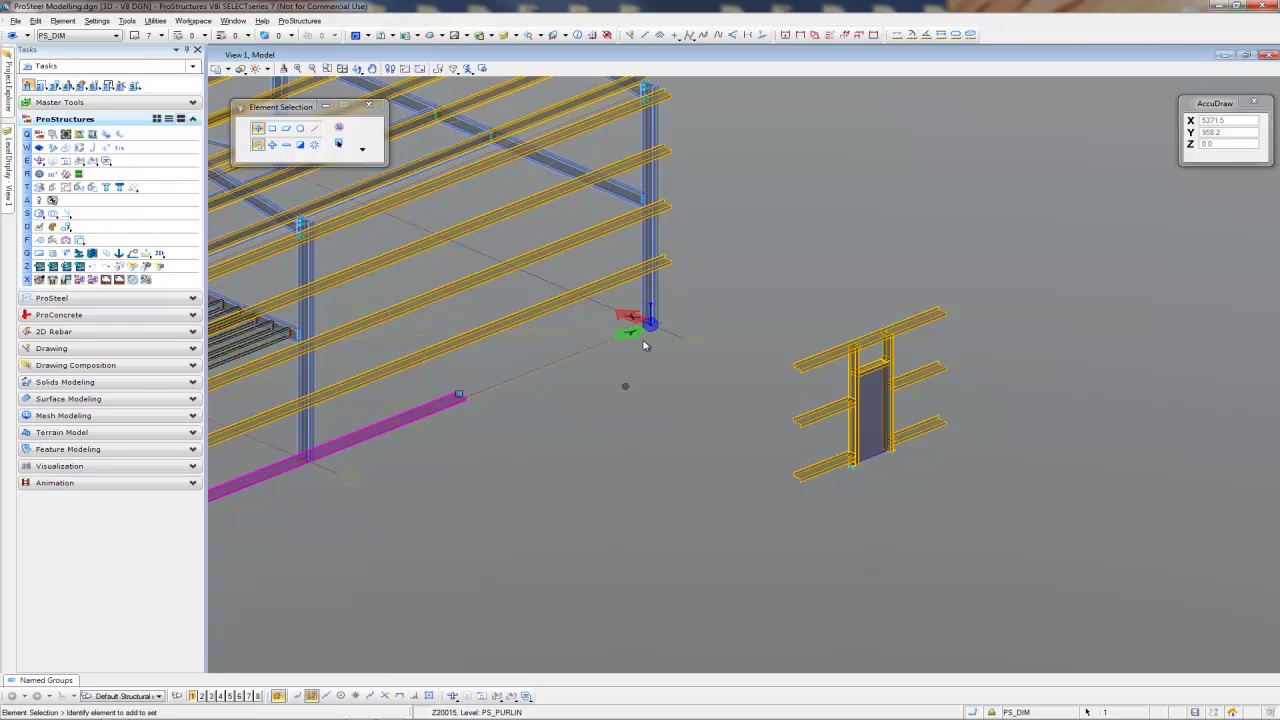
{"action": "left_click", "coordinate": [669, 265]}
{"action": "left_click", "coordinate": [665, 260]}
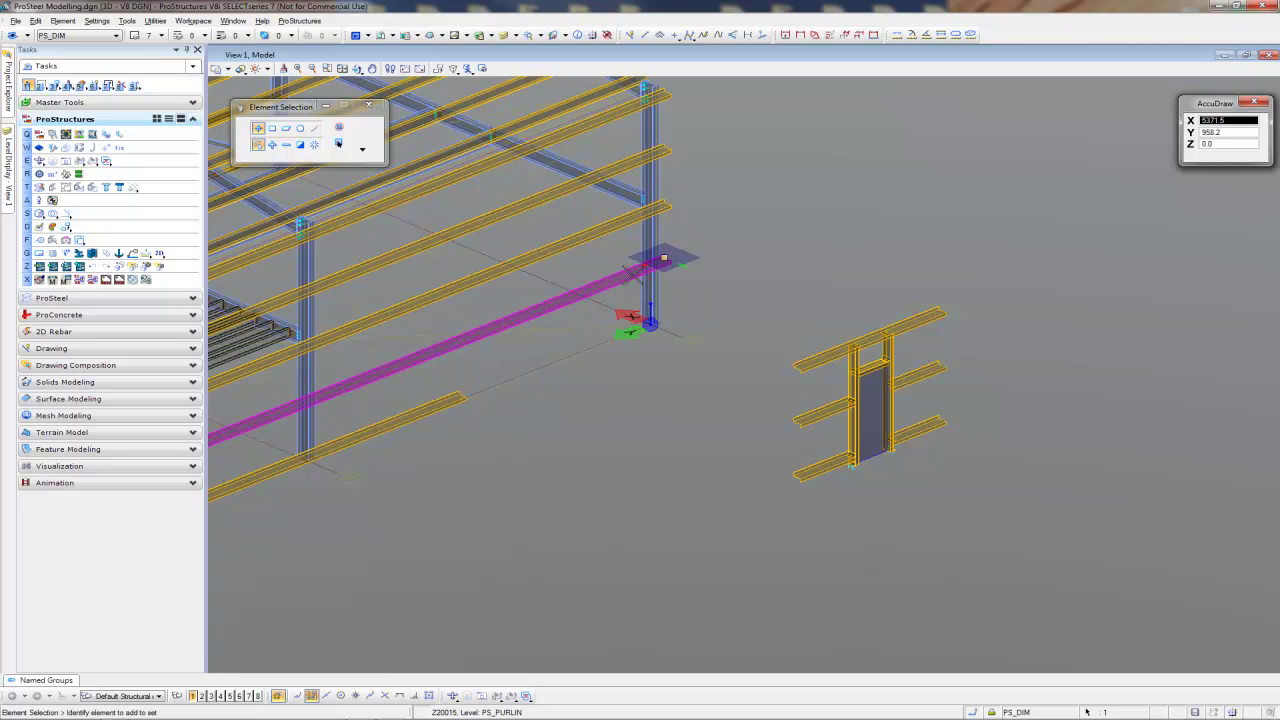
{"action": "left_click", "coordinate": [457, 378]}
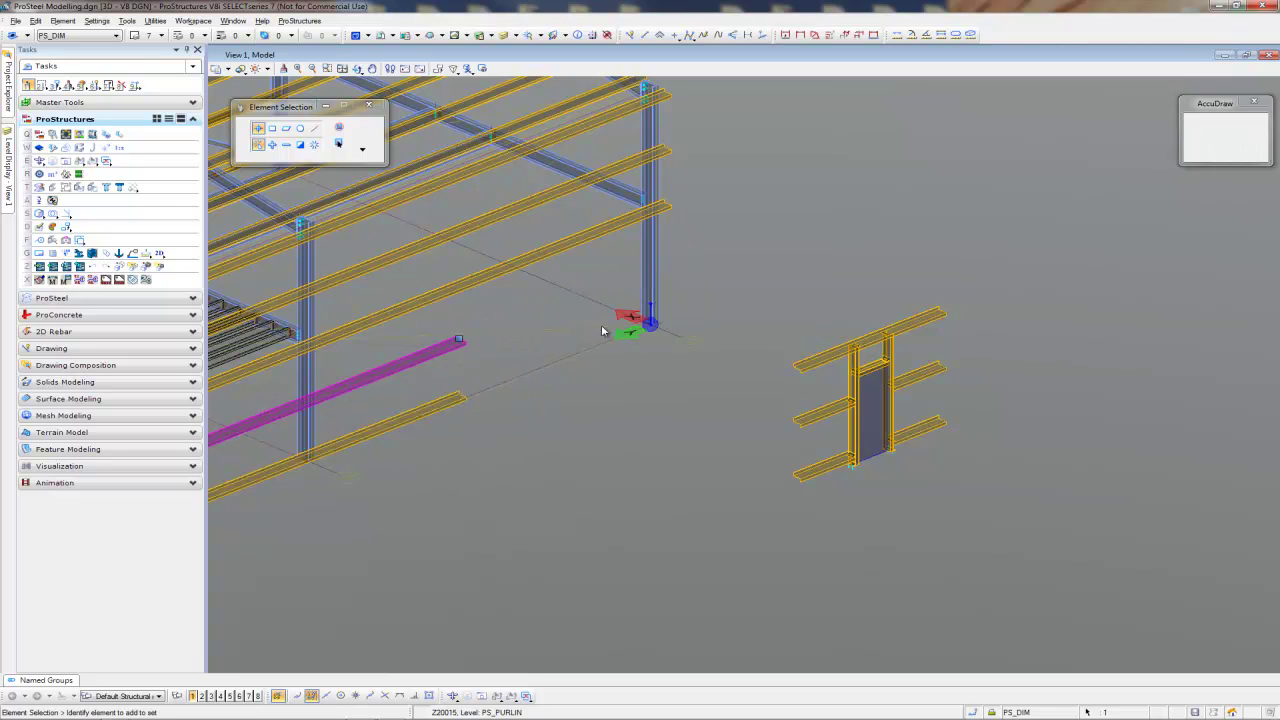
{"action": "left_click", "coordinate": [625, 232]}
{"action": "left_click", "coordinate": [667, 203]}
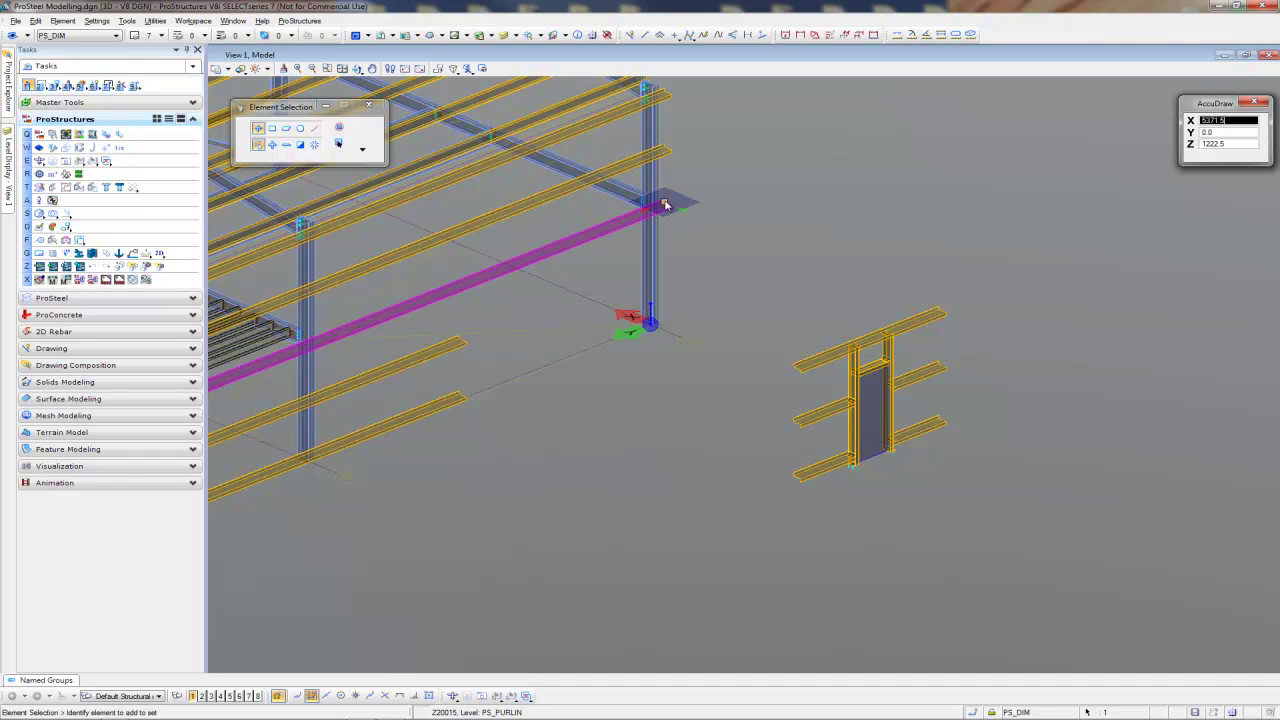
{"action": "left_click", "coordinate": [470, 340]}
{"action": "left_click", "coordinate": [605, 476]}
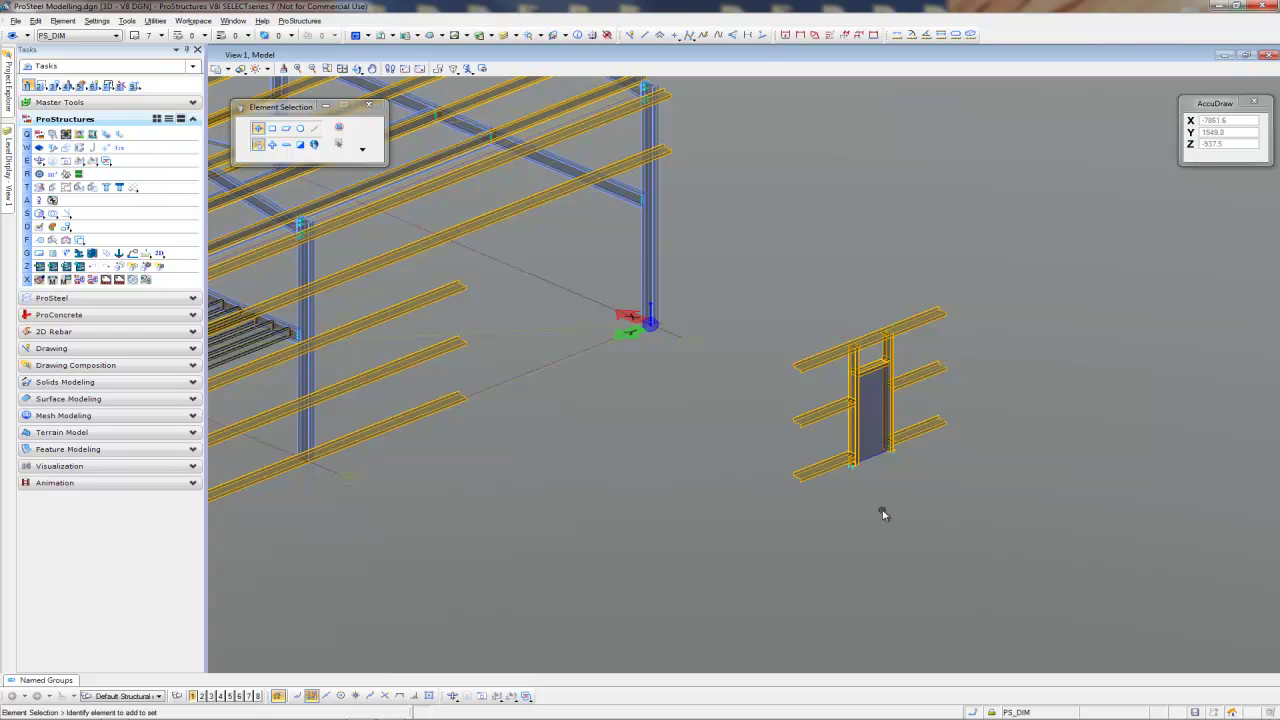
- Move the rotated door frame into the side wall opening, snapping the end corner of its girt to the cut end of the matching wall girt
{"action": "left_click_drag", "start_coordinate": [999, 258], "coordinate": [803, 506]}
{"action": "right_click", "coordinate": [747, 476]}
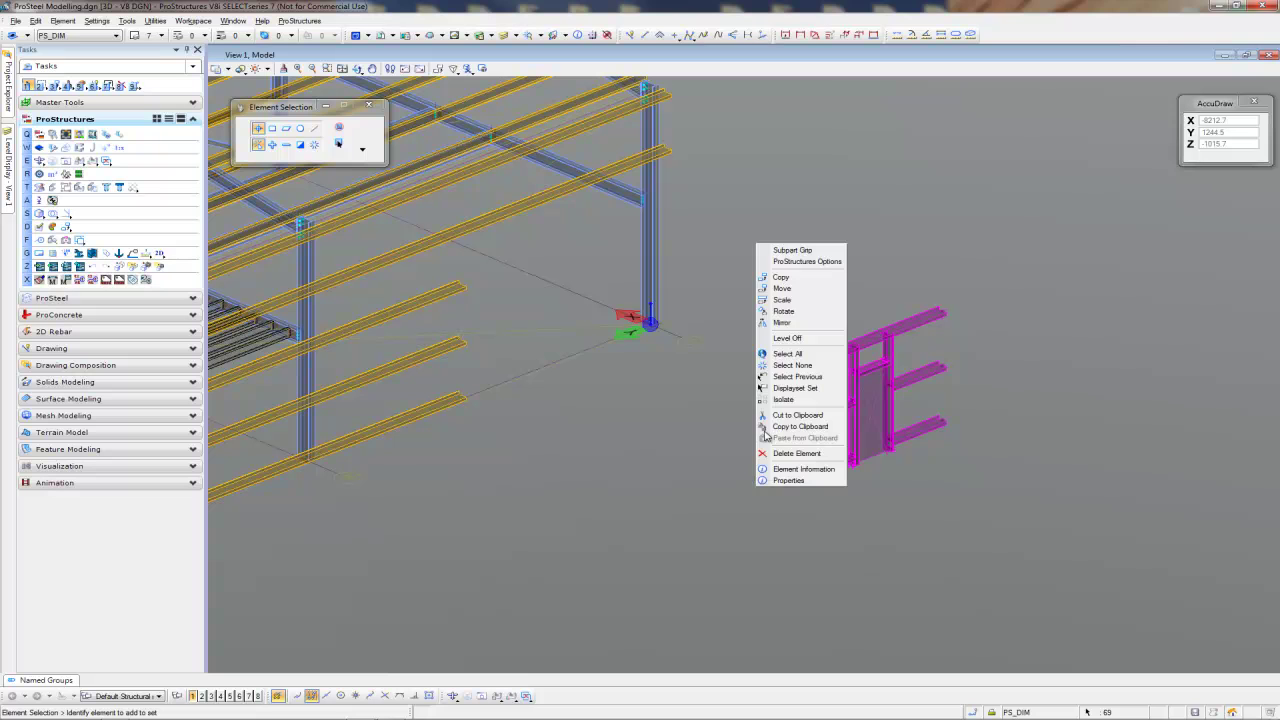
{"action": "left_click", "coordinate": [790, 294]}
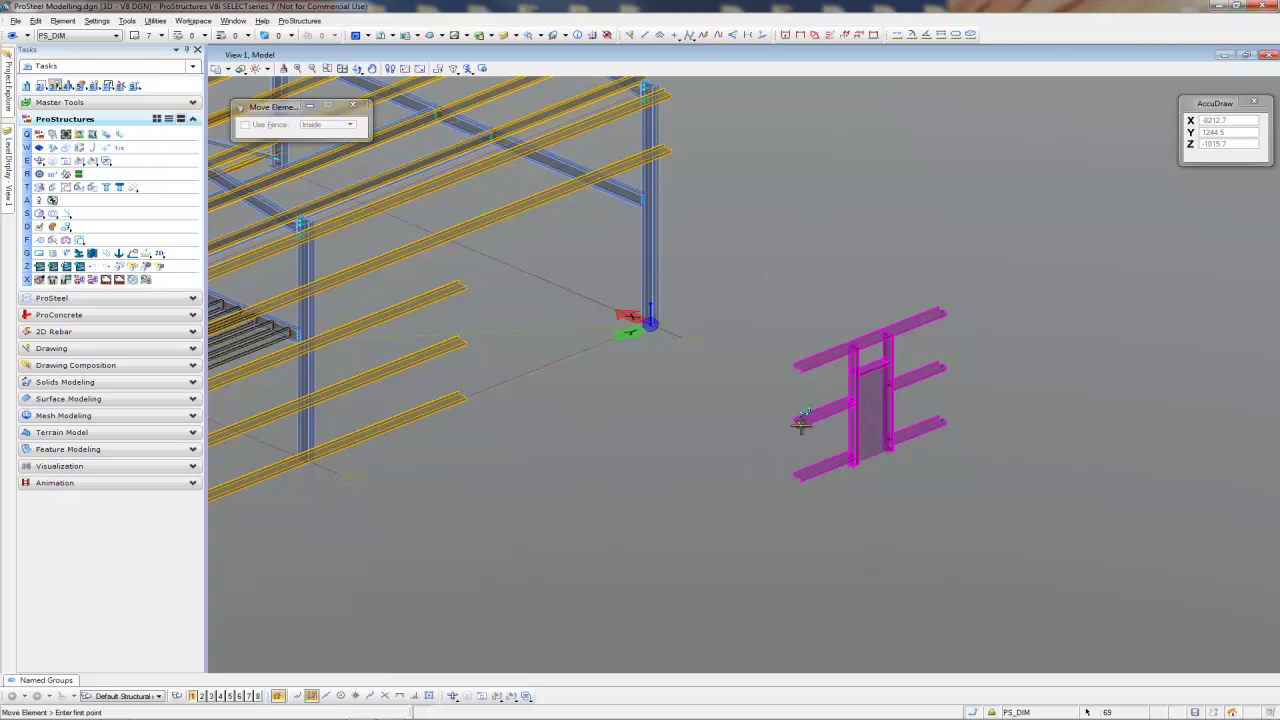
{"action": "scroll", "coordinate": [797, 470], "scroll_direction": "up", "scroll_amount": 6}
{"action": "scroll", "coordinate": [795, 394], "scroll_direction": "up", "scroll_amount": 3}
{"action": "left_click", "coordinate": [814, 364]}
{"action": "scroll", "coordinate": [814, 366], "scroll_direction": "down", "scroll_amount": 6}
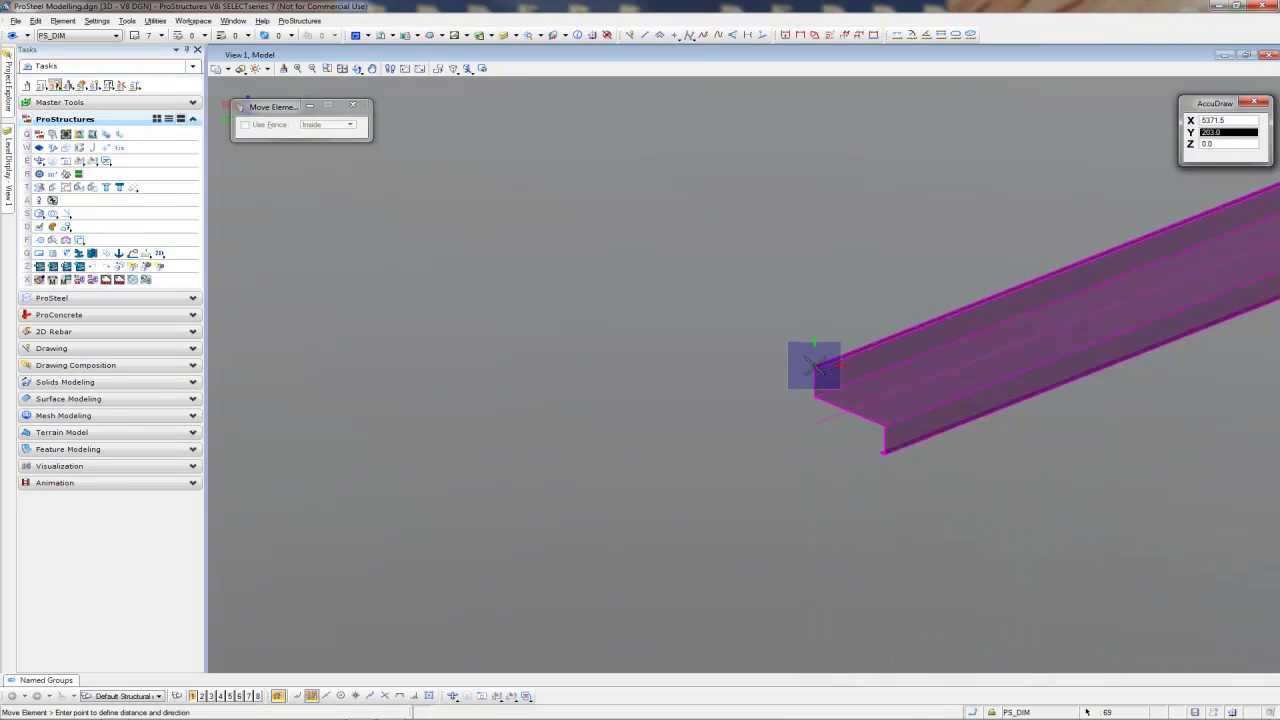
{"action": "middle_click_drag", "start_coordinate": [415, 276], "coordinate": [714, 375]}
{"action": "scroll", "coordinate": [474, 324], "scroll_direction": "up", "scroll_amount": 6}
{"action": "scroll", "coordinate": [880, 310], "scroll_direction": "up", "scroll_amount": 5}
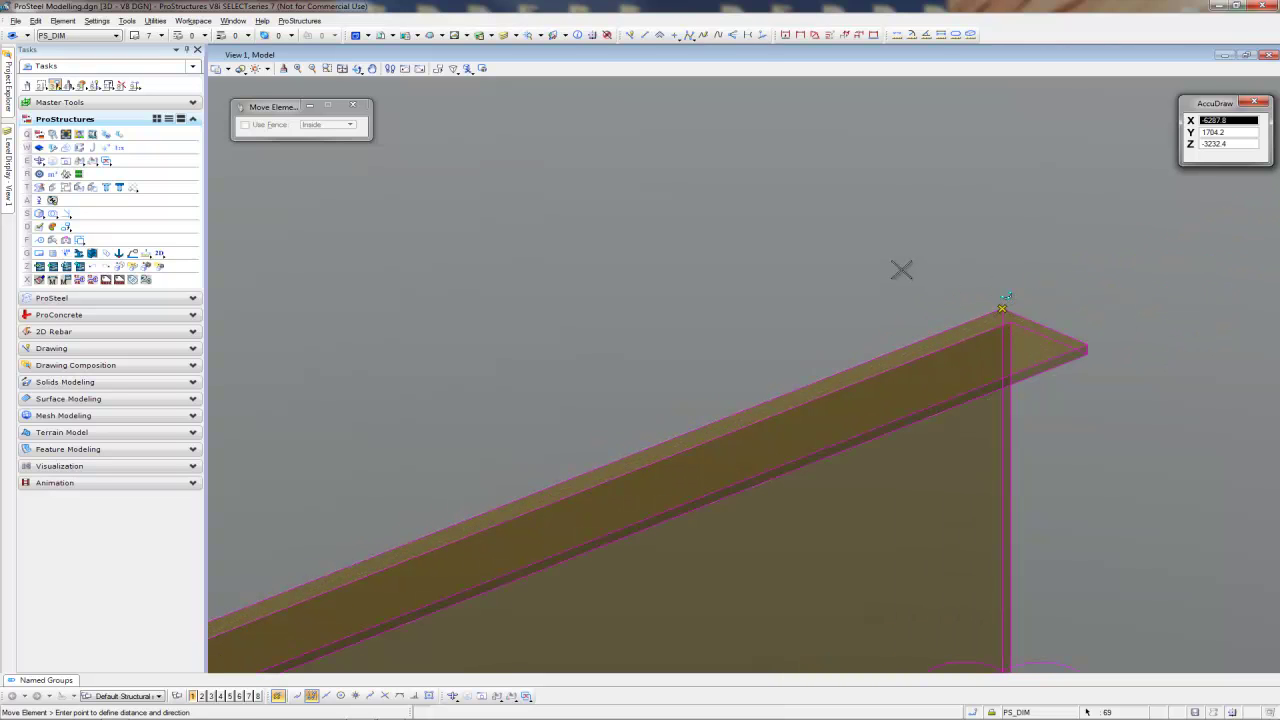
{"action": "left_click", "coordinate": [864, 263]}
{"action": "right_click", "coordinate": [831, 253]}
- In the left view, shorten the door frame's top girt at the end column to align with the end of the wall girt above
{"action": "scroll", "coordinate": [765, 276], "scroll_direction": "down", "scroll_amount": 6}
{"action": "middle_click_drag", "start_coordinate": [771, 286], "coordinate": [703, 408]}
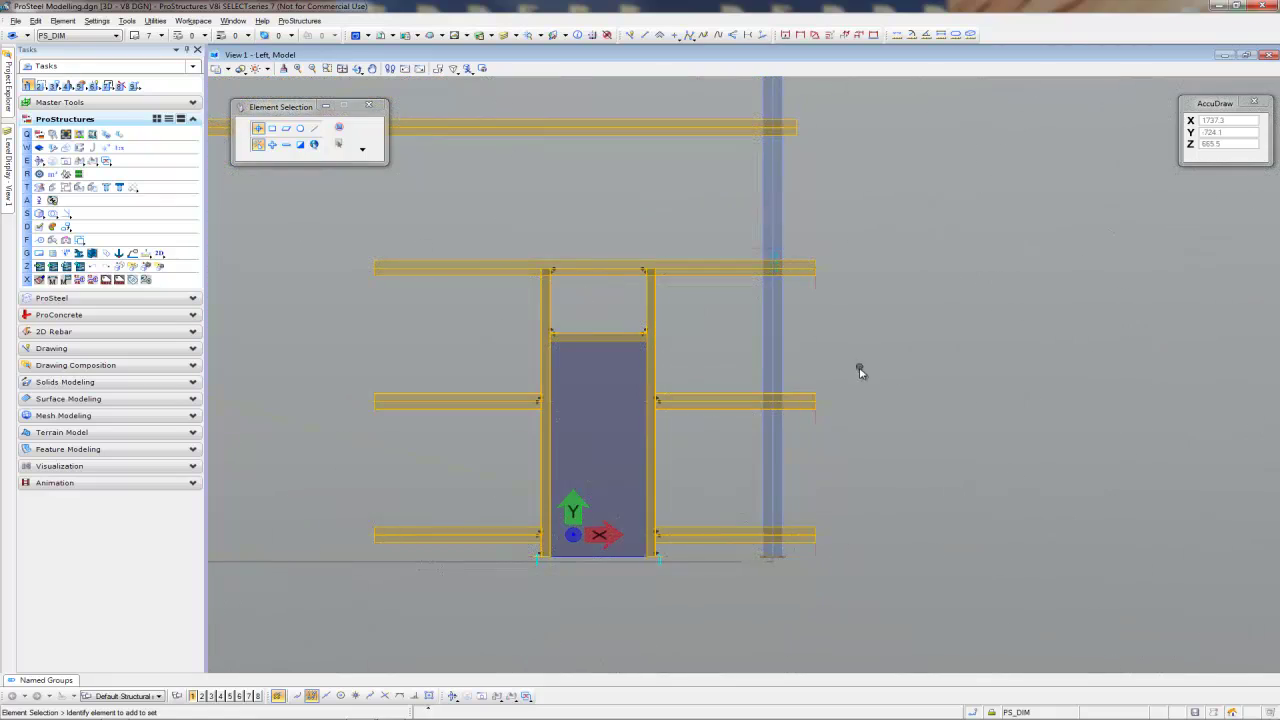
{"action": "middle_click_drag", "start_coordinate": [861, 374], "coordinate": [853, 416]}
{"action": "left_click", "coordinate": [805, 312]}
{"action": "left_click", "coordinate": [808, 311]}
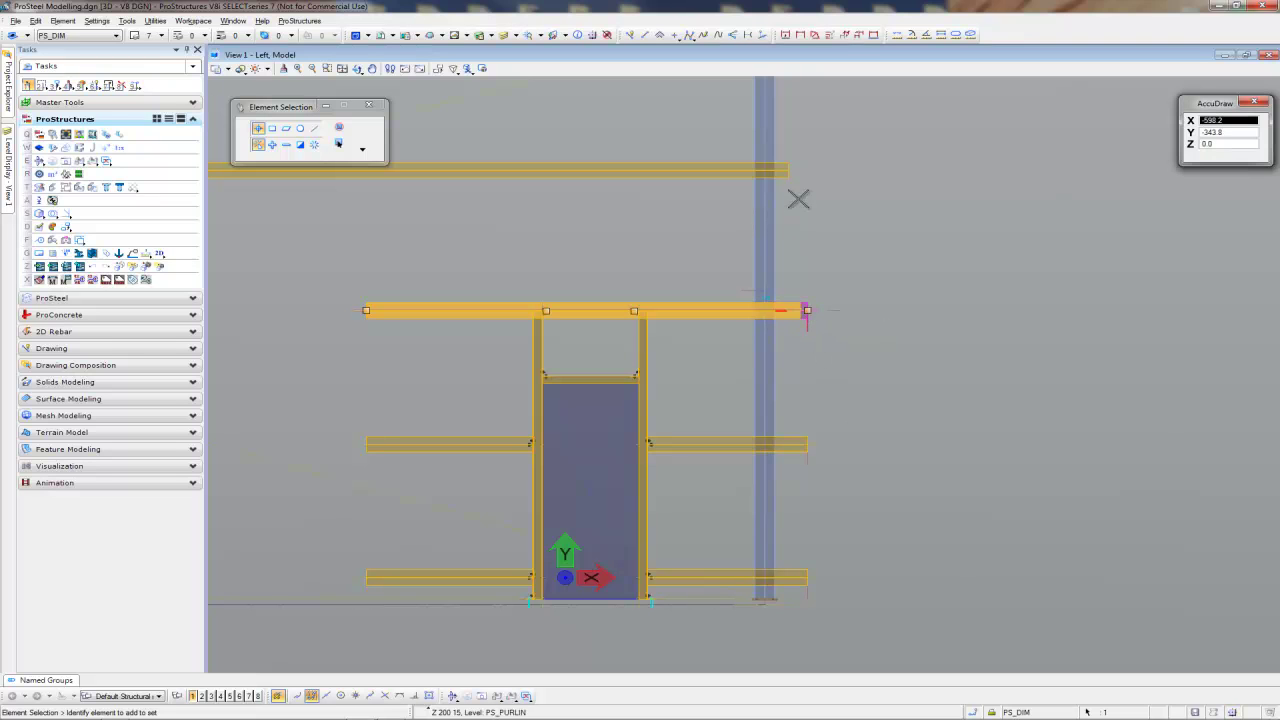
{"action": "left_click", "coordinate": [790, 171]}
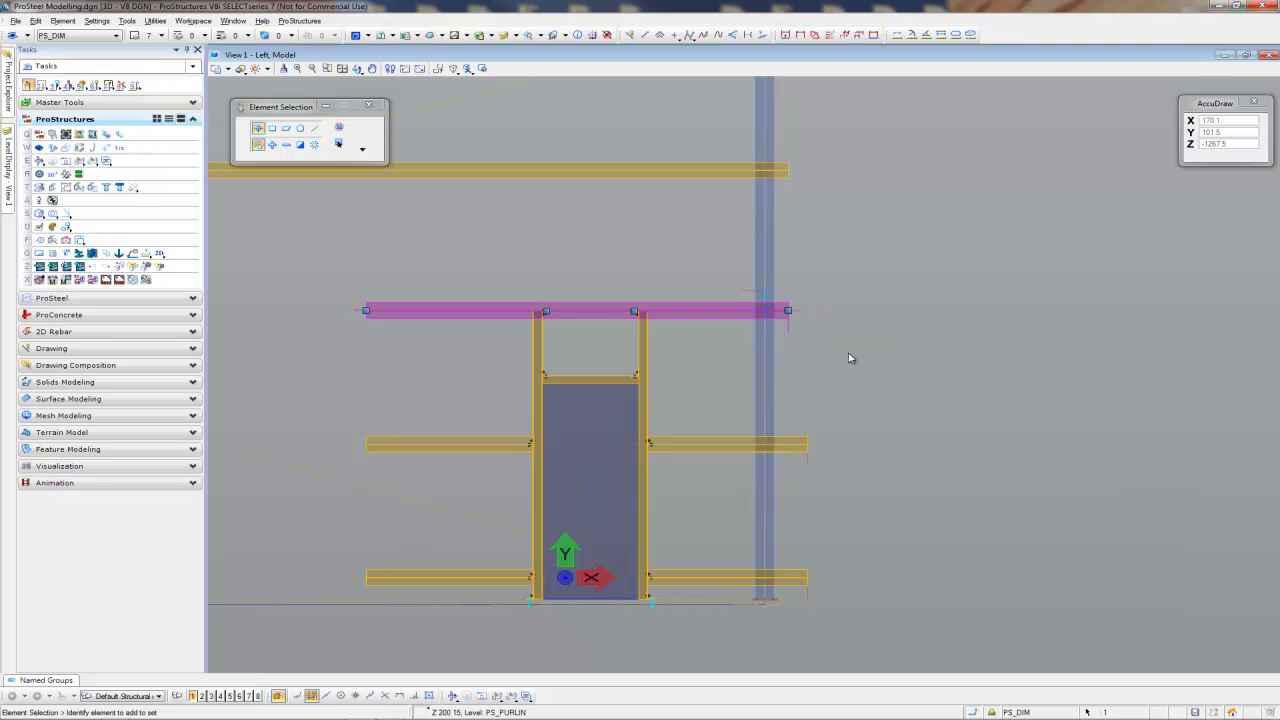
- Shorten the door frame's middle and lowest girts at the end column to align with the end of the girt above
{"action": "left_click", "coordinate": [810, 447]}
{"action": "left_click", "coordinate": [809, 445]}
{"action": "left_click", "coordinate": [790, 171]}
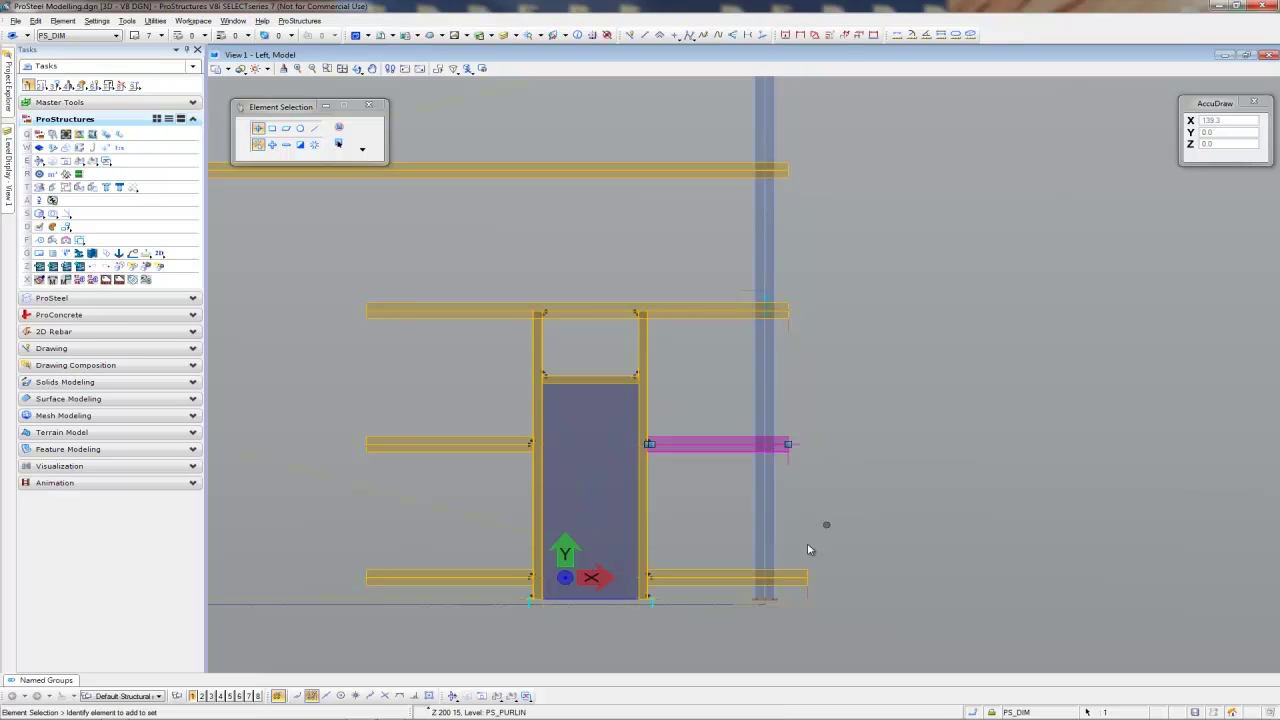
{"action": "left_click", "coordinate": [803, 576]}
{"action": "left_click", "coordinate": [809, 579]}
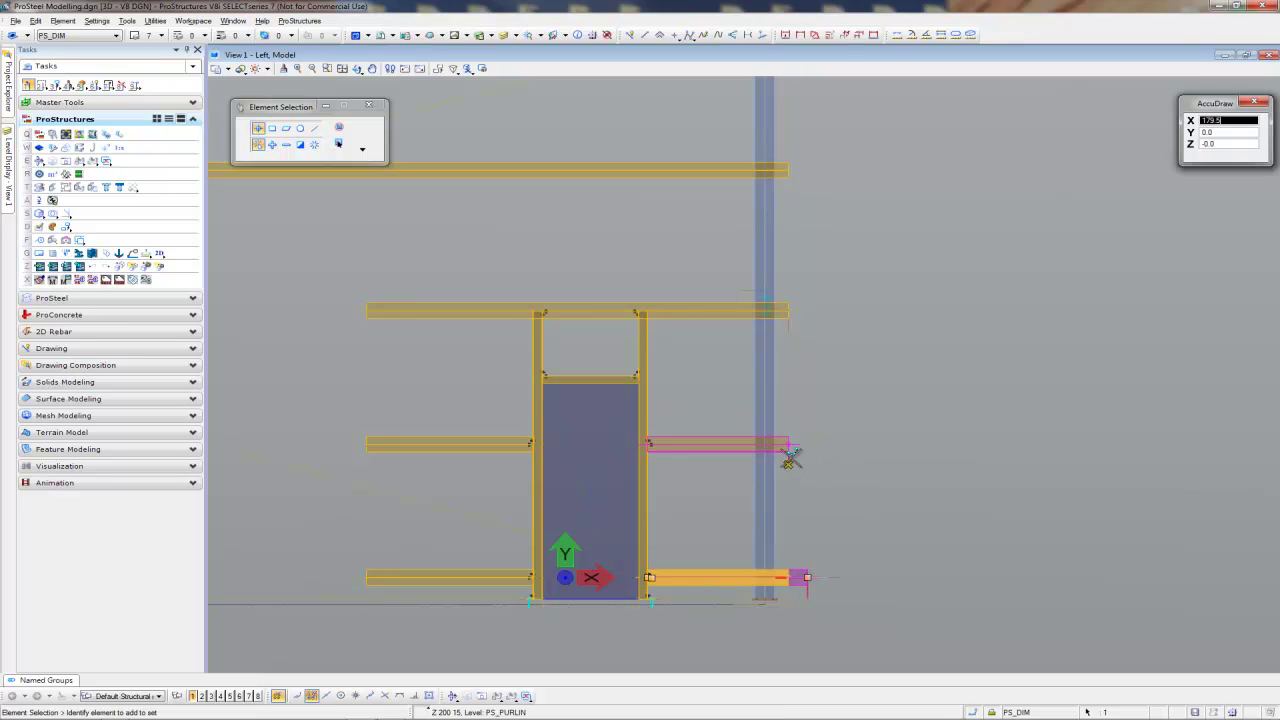
{"action": "left_click", "coordinate": [789, 449]}
{"action": "left_click", "coordinate": [869, 594]}
- Move the door frame's middle girts vertically so their top edge lines up with the top corner of the matching cut wall girt
{"action": "middle_click_drag", "start_coordinate": [587, 620], "coordinate": [826, 540]}
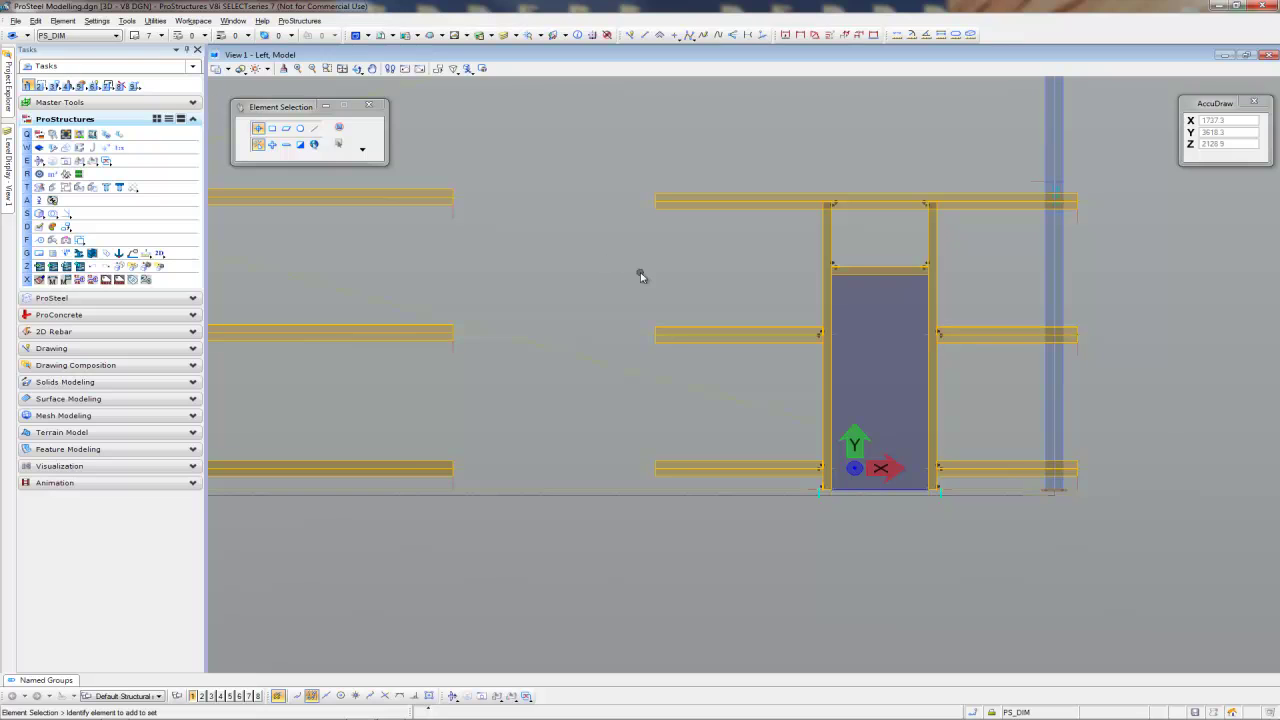
{"action": "middle_click_drag", "start_coordinate": [655, 269], "coordinate": [680, 284]}
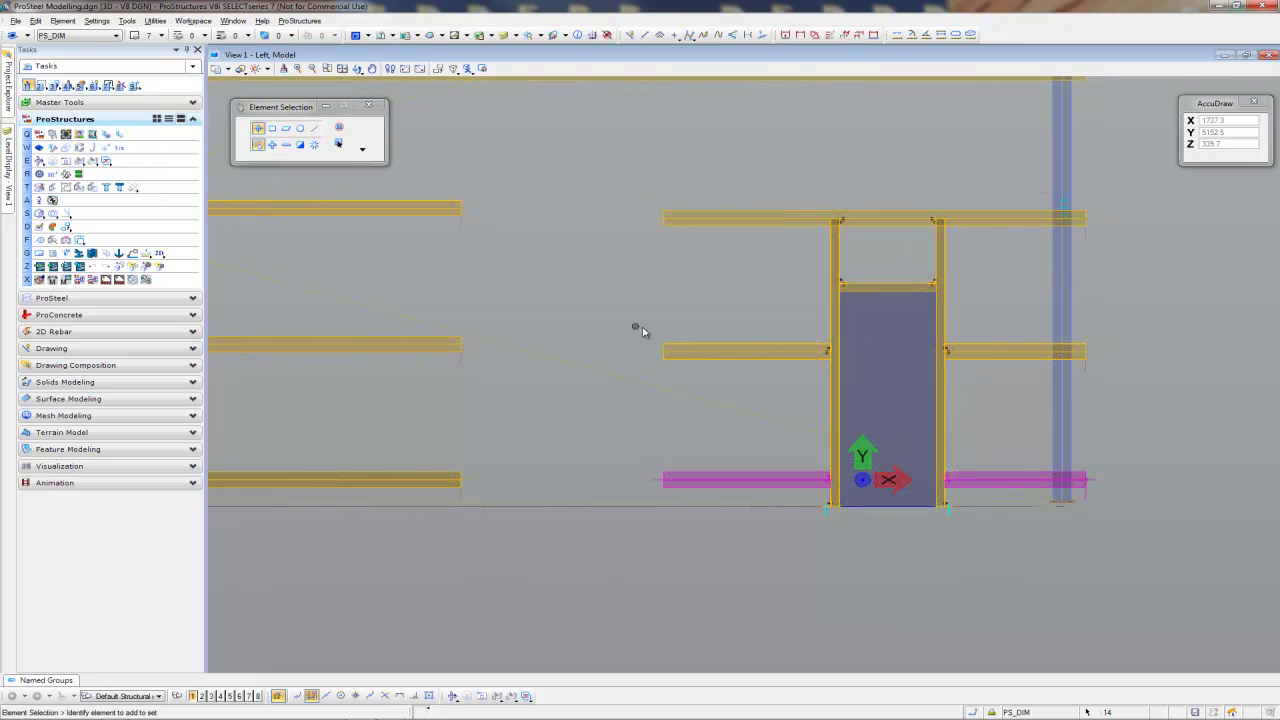
{"action": "left_click_drag", "start_coordinate": [635, 327], "coordinate": [1165, 396]}
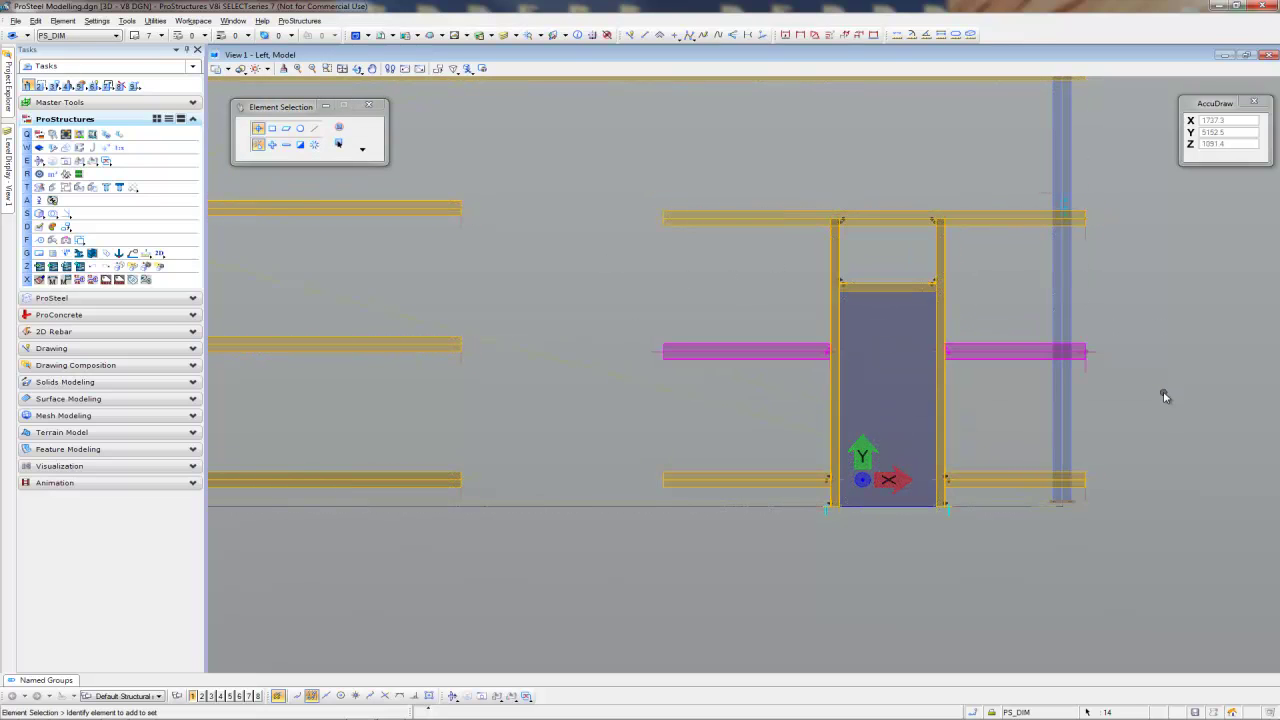
{"action": "right_click", "coordinate": [647, 309]}
{"action": "left_click", "coordinate": [695, 334]}
{"action": "scroll", "coordinate": [673, 338], "scroll_direction": "up", "scroll_amount": 5}
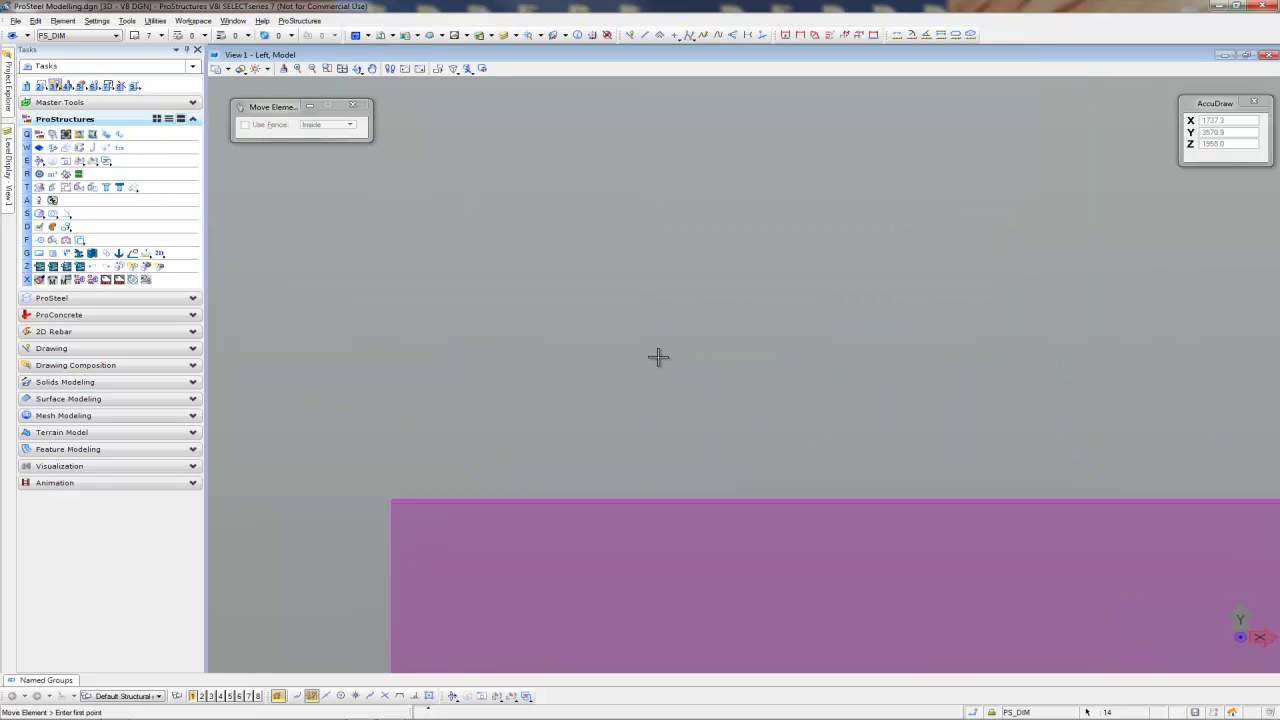
{"action": "left_click", "coordinate": [391, 500]}
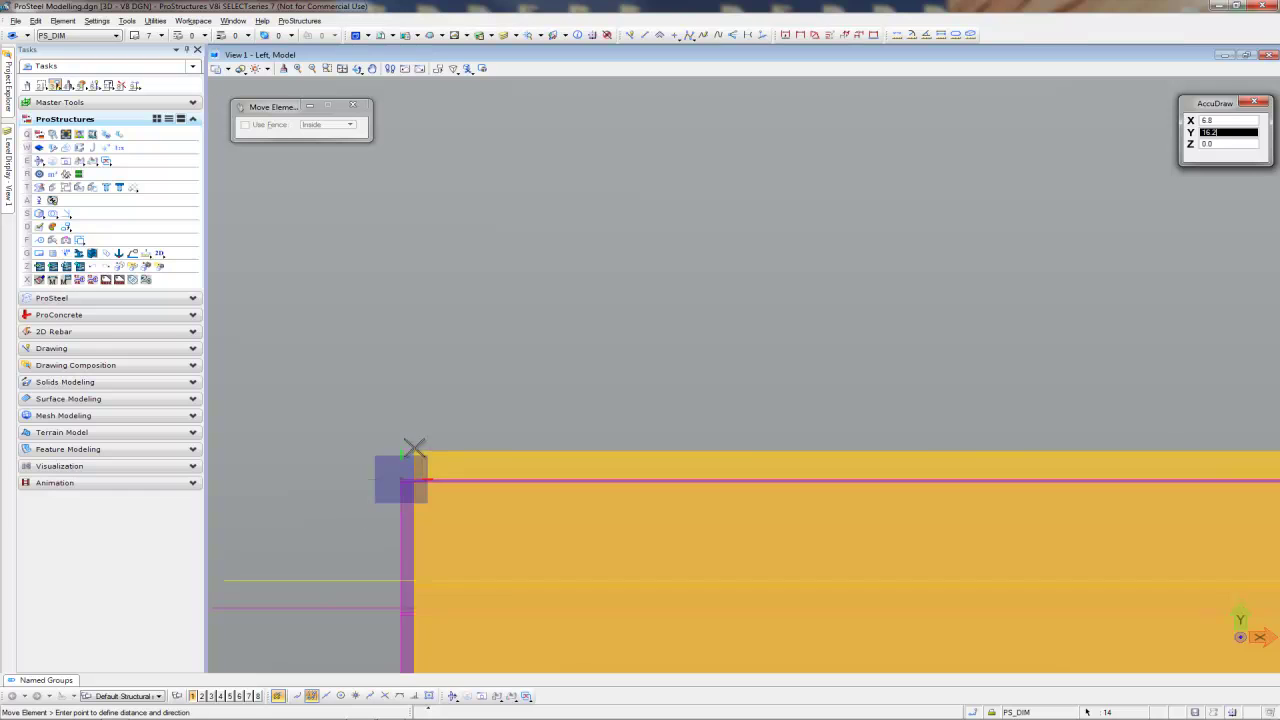
{"action": "key", "text": "Return"}
{"action": "scroll", "coordinate": [404, 395], "scroll_direction": "down", "scroll_amount": 3}
{"action": "middle_click_drag", "start_coordinate": [376, 394], "coordinate": [1091, 414]}
{"action": "scroll", "coordinate": [1091, 414], "scroll_direction": "down", "scroll_amount": 1}
{"action": "scroll", "coordinate": [824, 416], "scroll_direction": "up", "scroll_amount": 8}
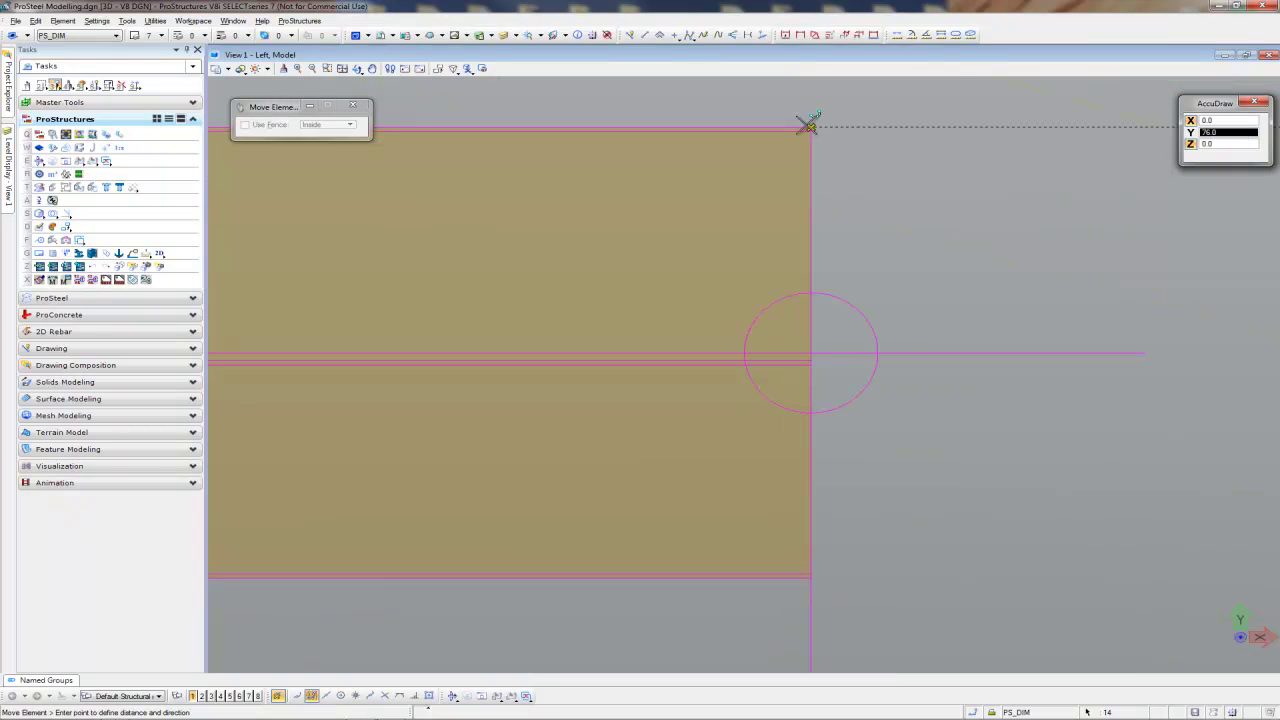
{"action": "right_click", "coordinate": [875, 239]}
{"action": "scroll", "coordinate": [876, 240], "scroll_direction": "down", "scroll_amount": 9}
{"action": "middle_click_drag", "start_coordinate": [957, 334], "coordinate": [557, 386]}
{"action": "middle_click_drag", "start_coordinate": [915, 329], "coordinate": [877, 400]}
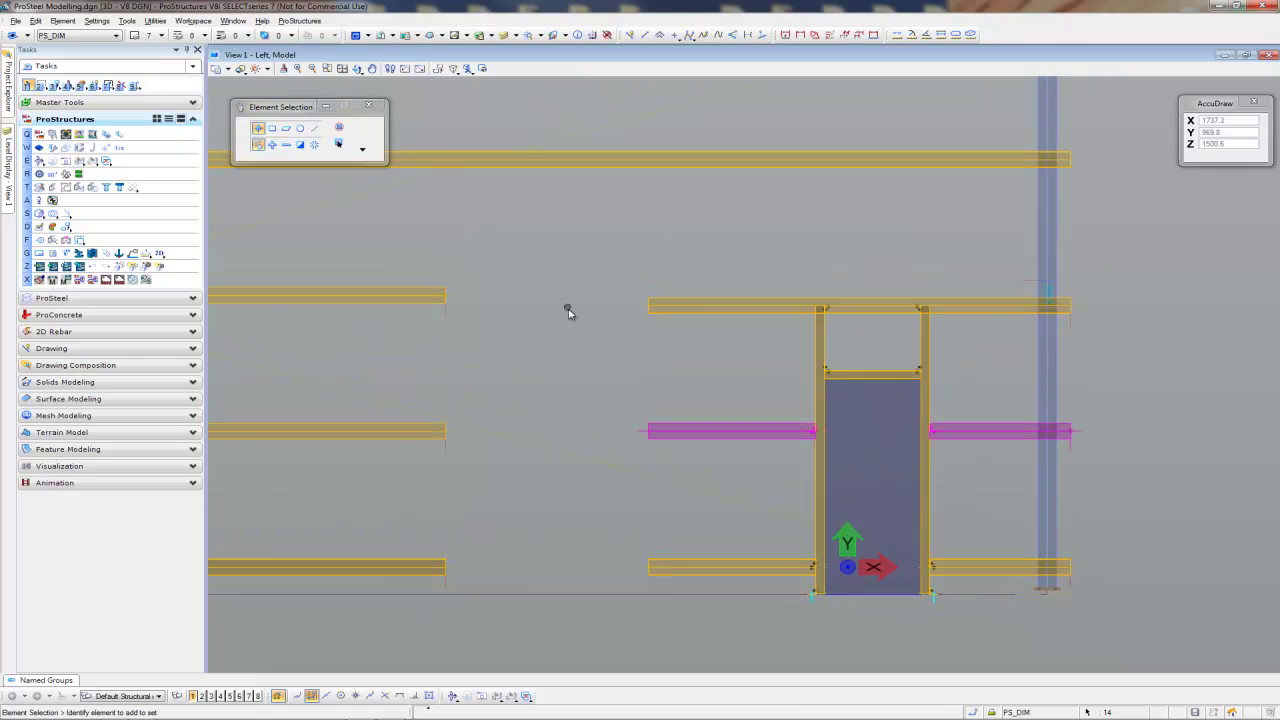
- Shorten the door frame's top girt by 860 mm at the end column
{"action": "left_click", "coordinate": [999, 309]}
{"action": "left_click", "coordinate": [1071, 307]}
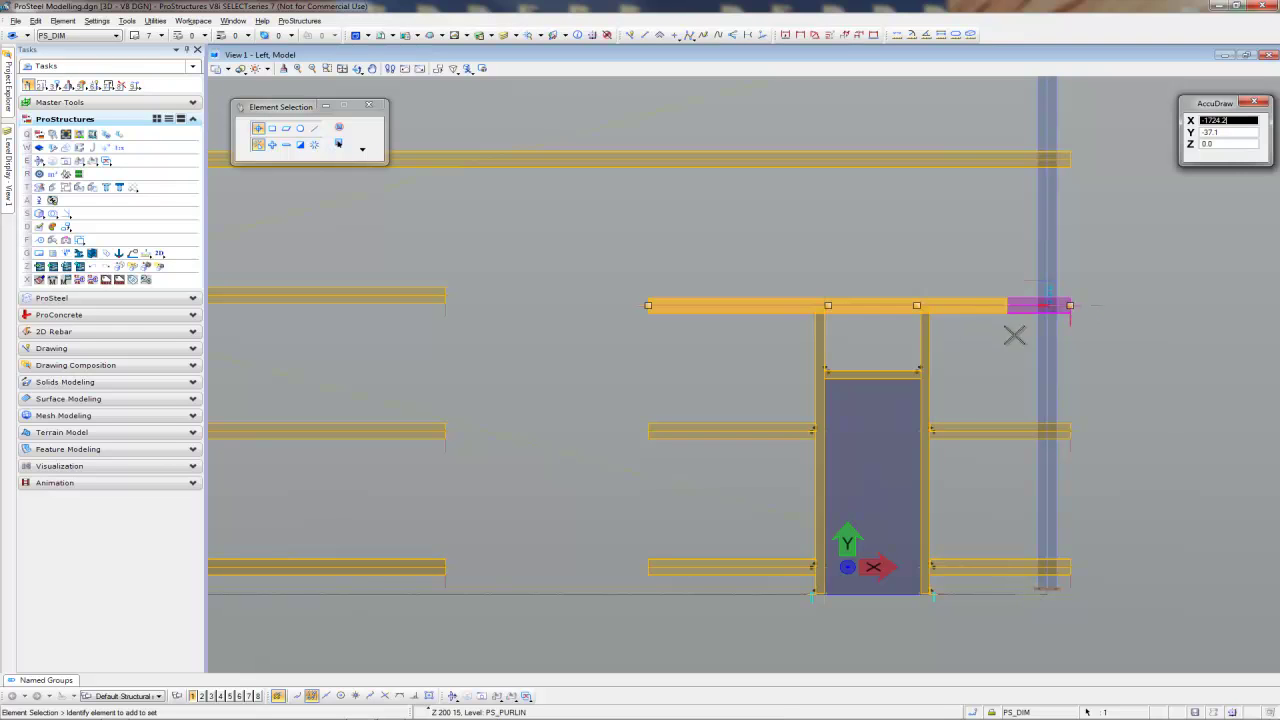
{"action": "key", "text": "Return"}
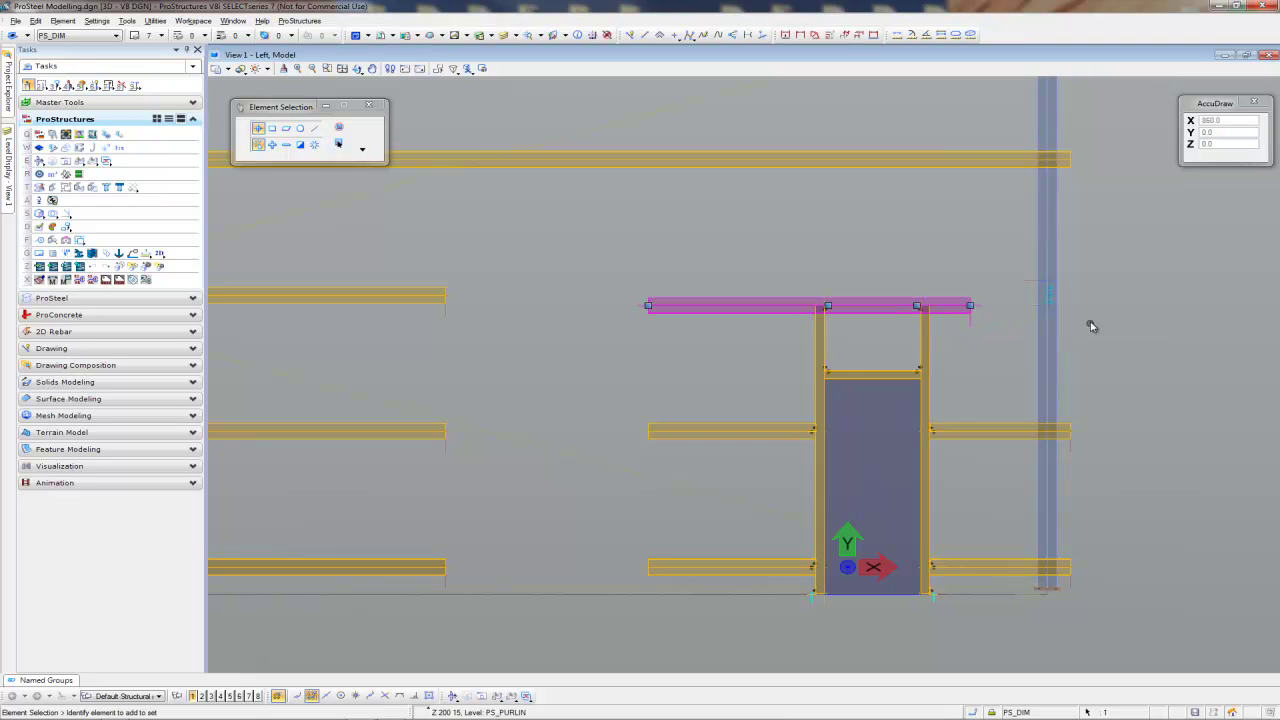
{"action": "left_click", "coordinate": [1005, 350]}
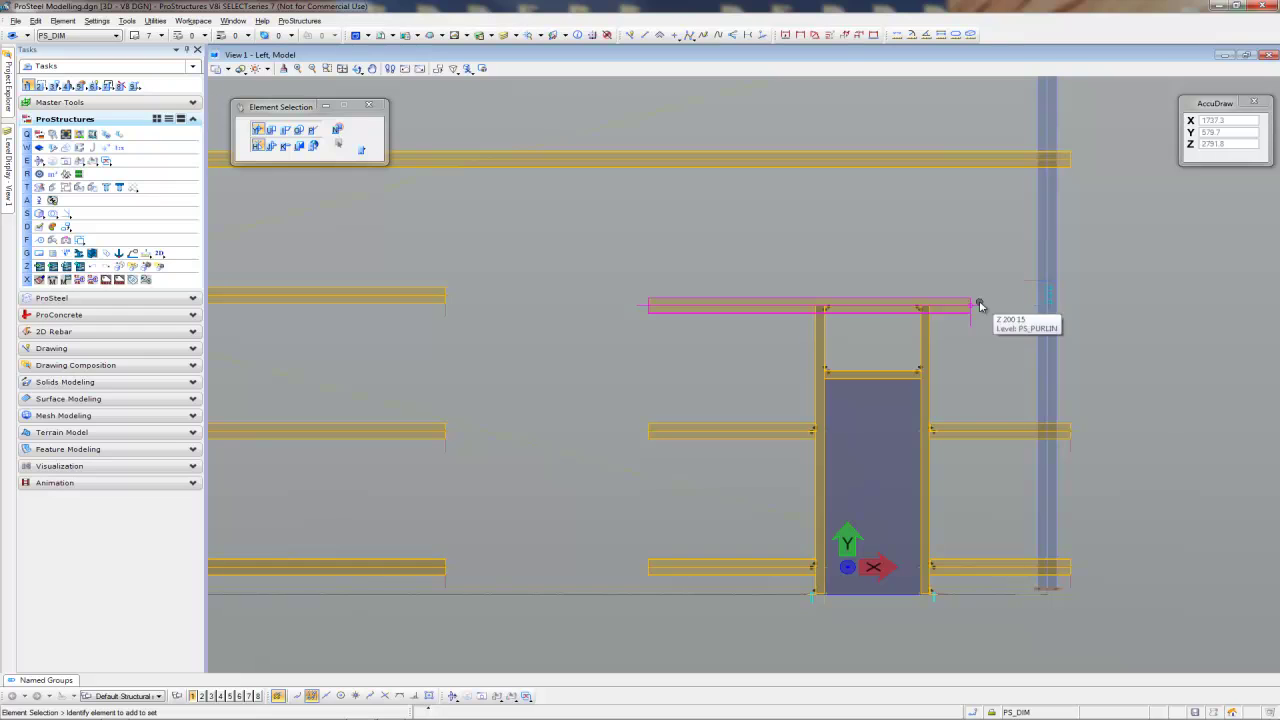
- Fence-stretch the door frame's top girt and post tops vertically to the top corner of the matching cut wall girt, with Stretch Cells on
{"action": "key", "text": "3"}
{"action": "left_click", "coordinate": [975, 391]}
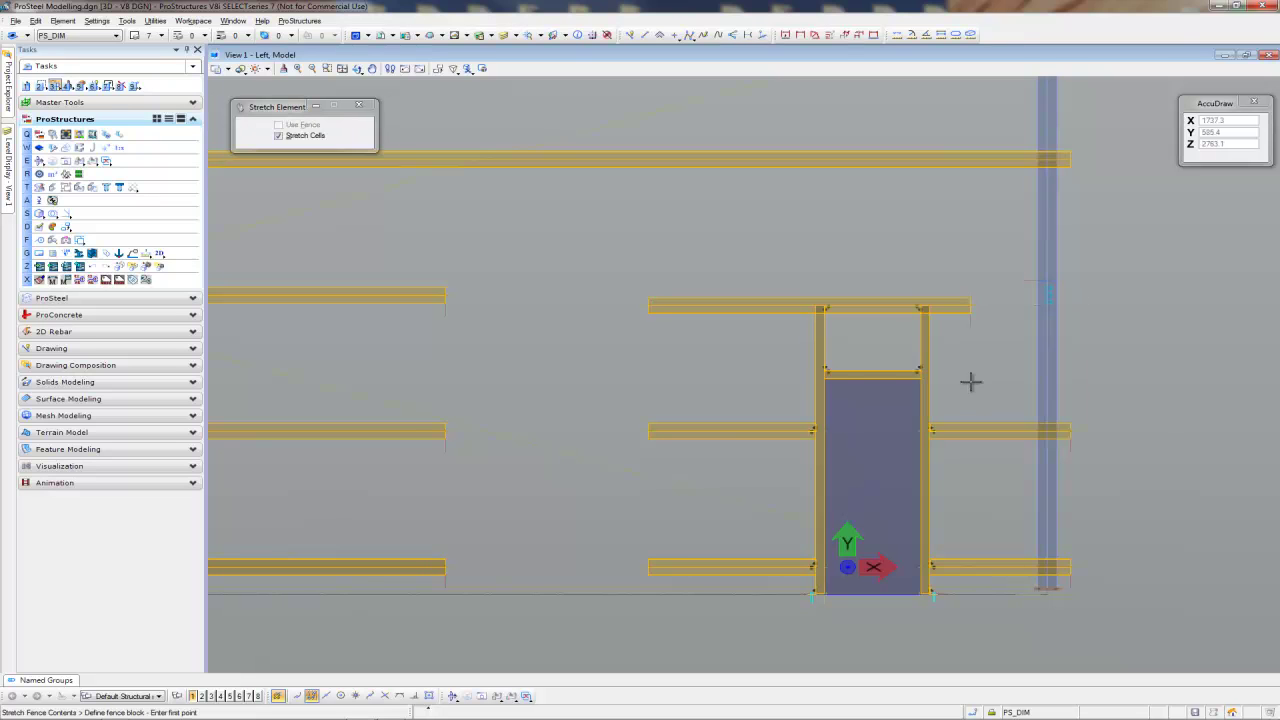
{"action": "left_click", "coordinate": [543, 336]}
{"action": "scroll", "coordinate": [645, 282], "scroll_direction": "up", "scroll_amount": 5}
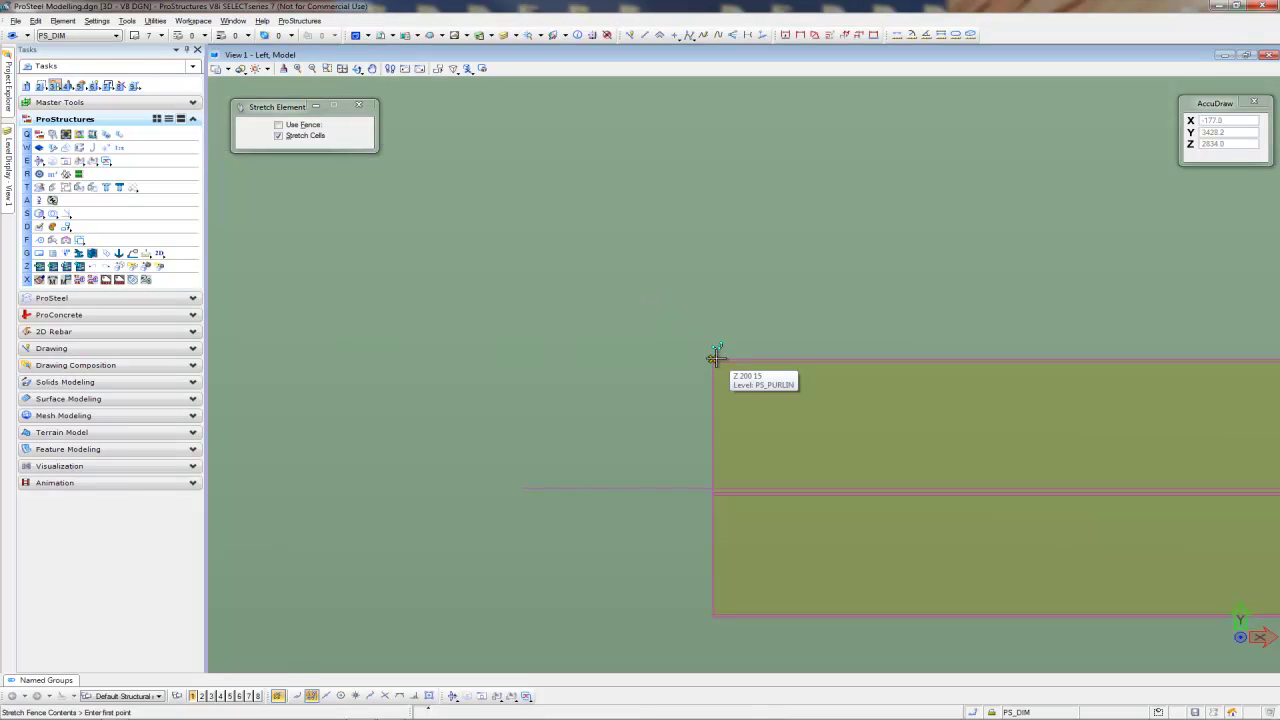
{"action": "left_click", "coordinate": [714, 357]}
{"action": "scroll", "coordinate": [714, 350], "scroll_direction": "down", "scroll_amount": 3}
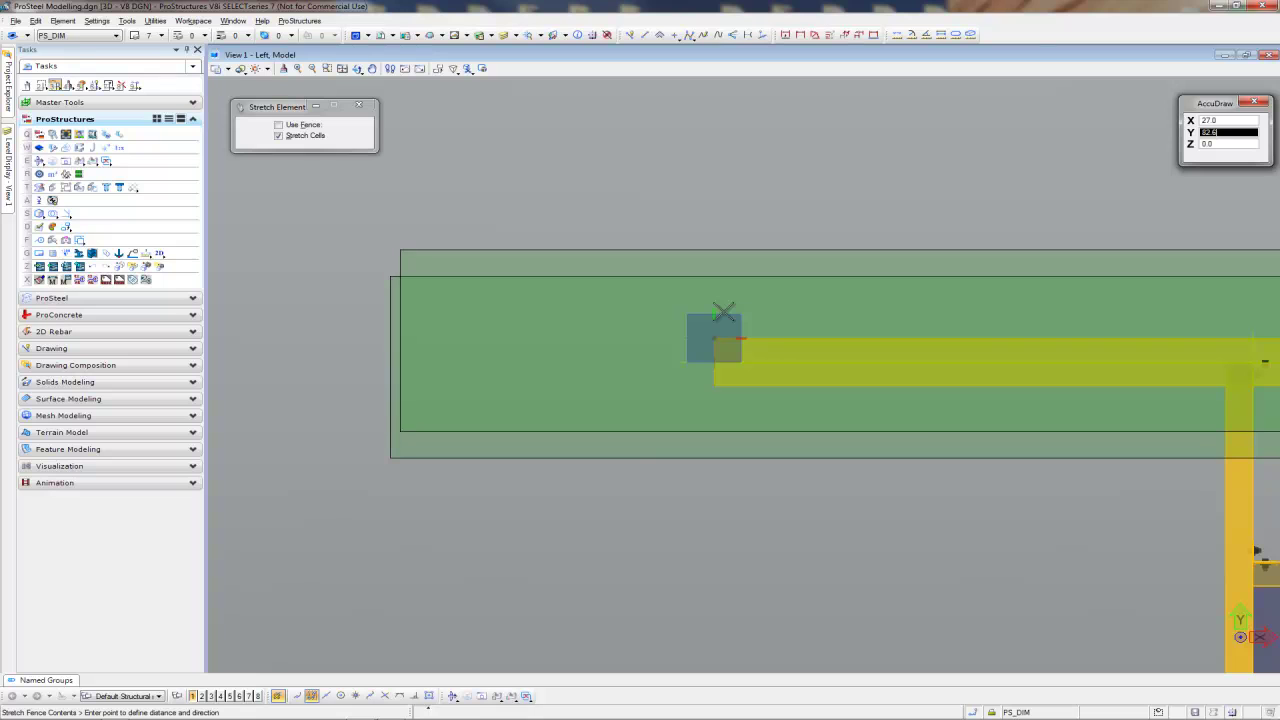
{"action": "scroll", "coordinate": [726, 296], "scroll_direction": "down", "scroll_amount": 3}
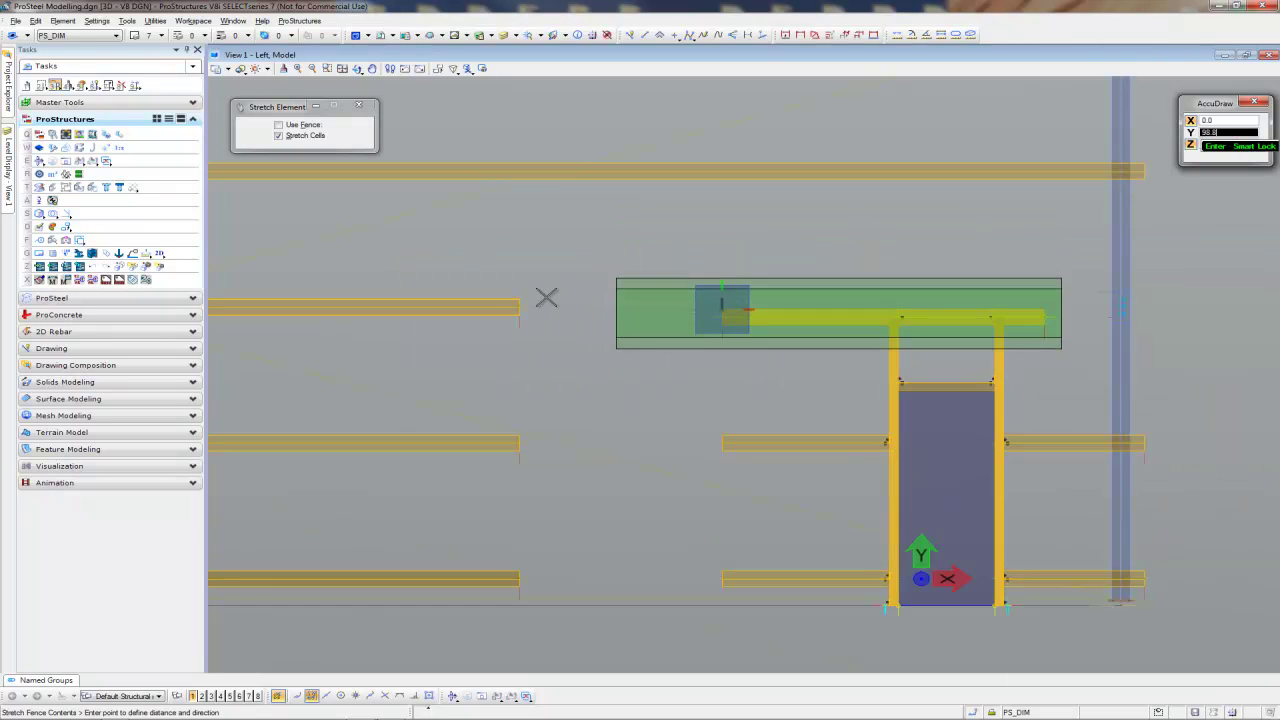
{"action": "scroll", "coordinate": [591, 331], "scroll_direction": "up", "scroll_amount": 5}
{"action": "scroll", "coordinate": [591, 331], "scroll_direction": "up", "scroll_amount": 3}
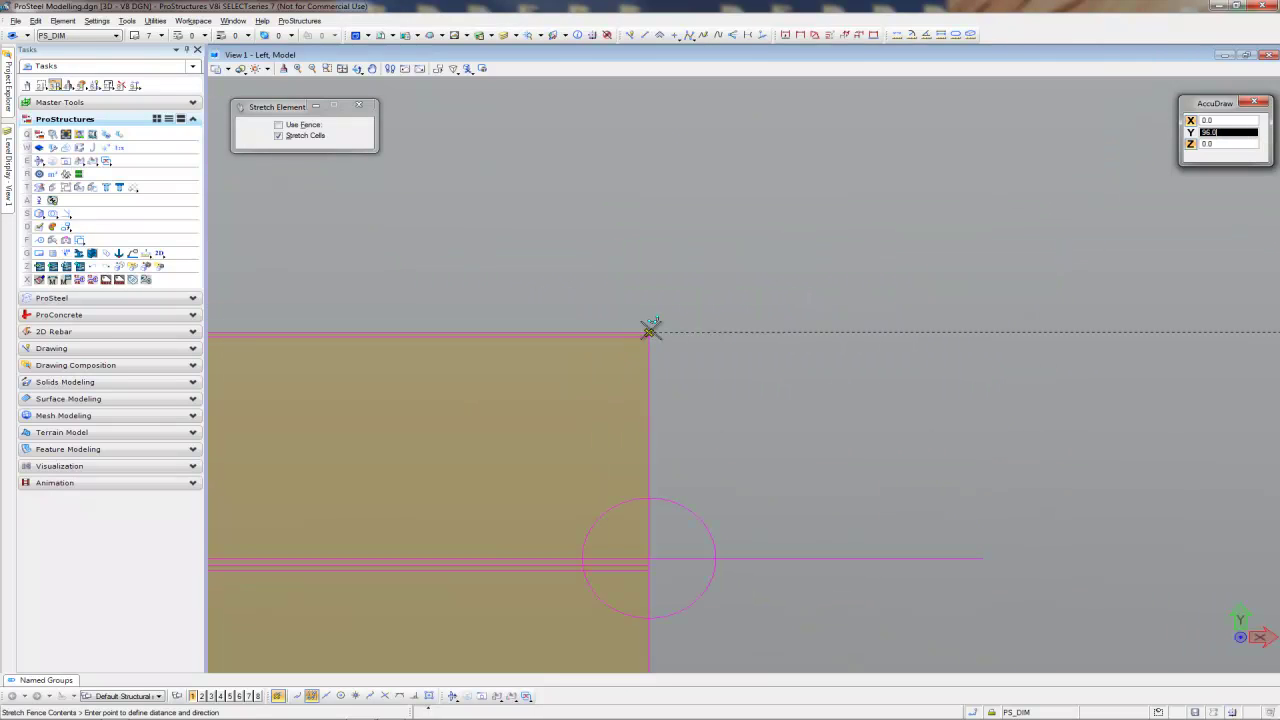
{"action": "left_click", "coordinate": [650, 330]}
{"action": "scroll", "coordinate": [651, 331], "scroll_direction": "down", "scroll_amount": 5}
{"action": "middle_click_drag", "start_coordinate": [921, 414], "coordinate": [604, 407]}
{"action": "key", "text": "Escape"}
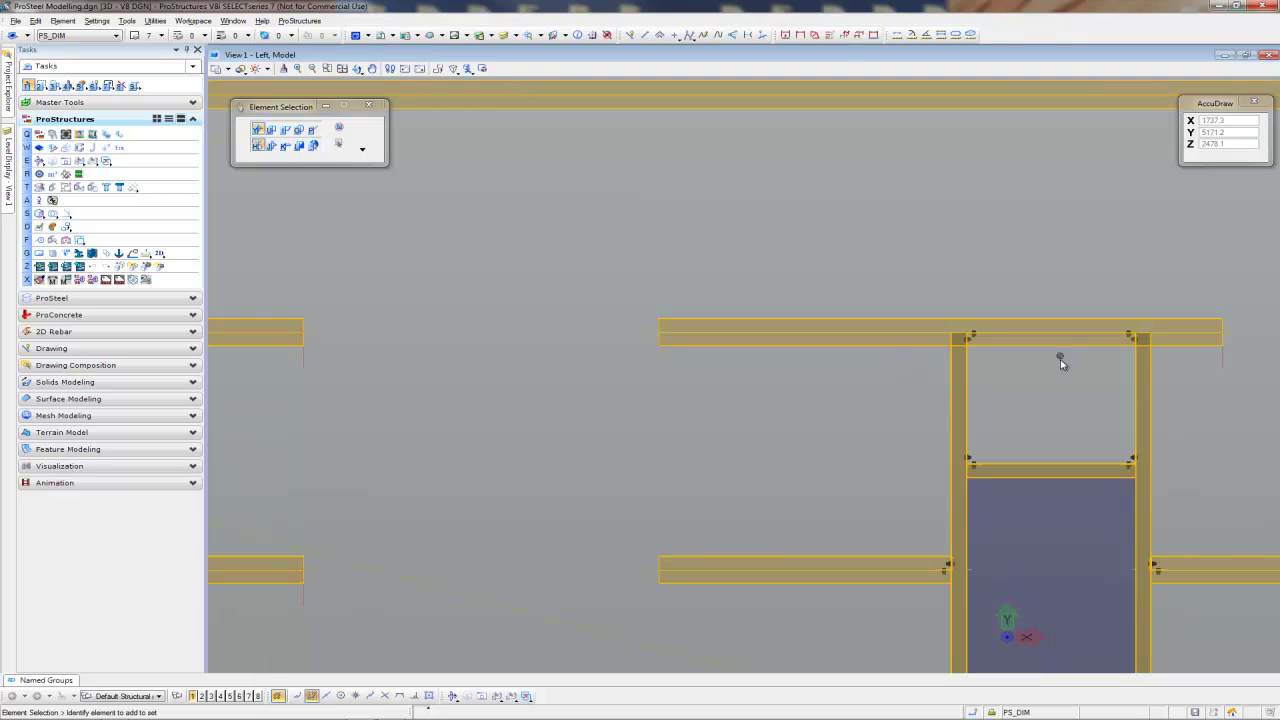
- Extend the door frame's top girt past the end column to align with the end of the wall girt above
{"action": "scroll", "coordinate": [1062, 366], "scroll_direction": "down", "scroll_amount": 5}
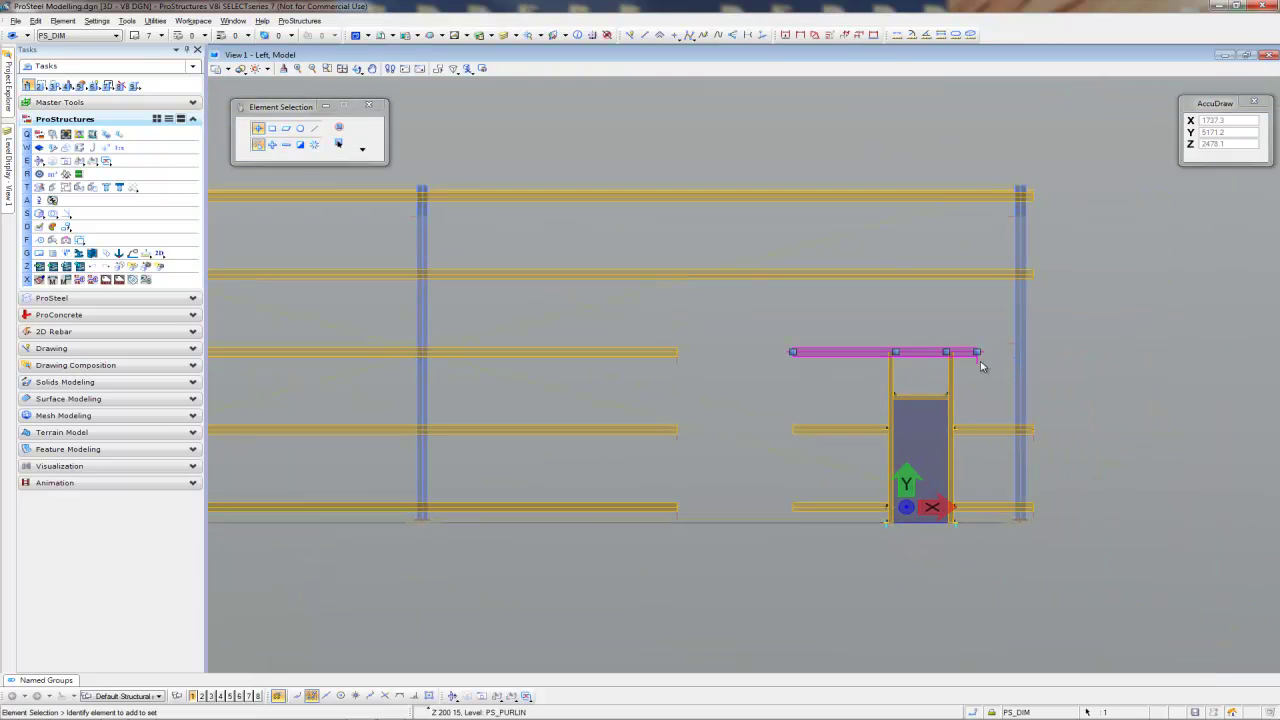
{"action": "left_click", "coordinate": [977, 352]}
{"action": "left_click", "coordinate": [1034, 275]}
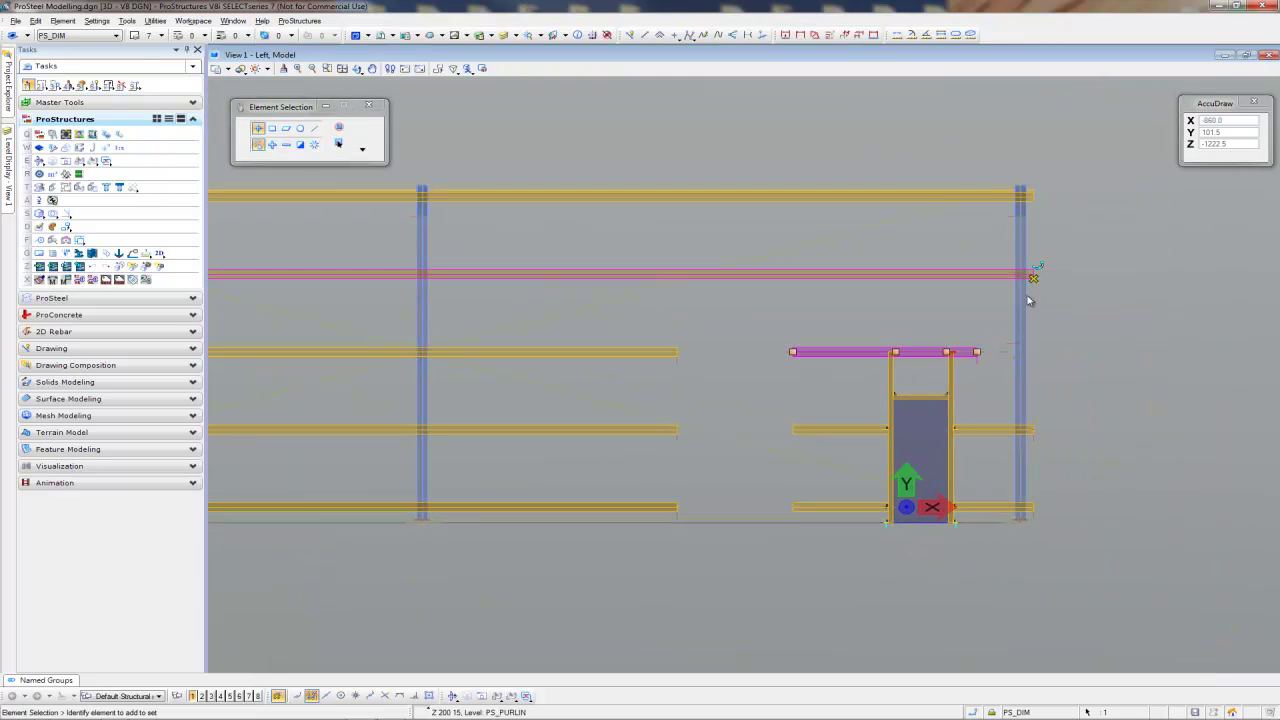
{"action": "scroll", "coordinate": [817, 420], "scroll_direction": "down", "scroll_amount": 1}
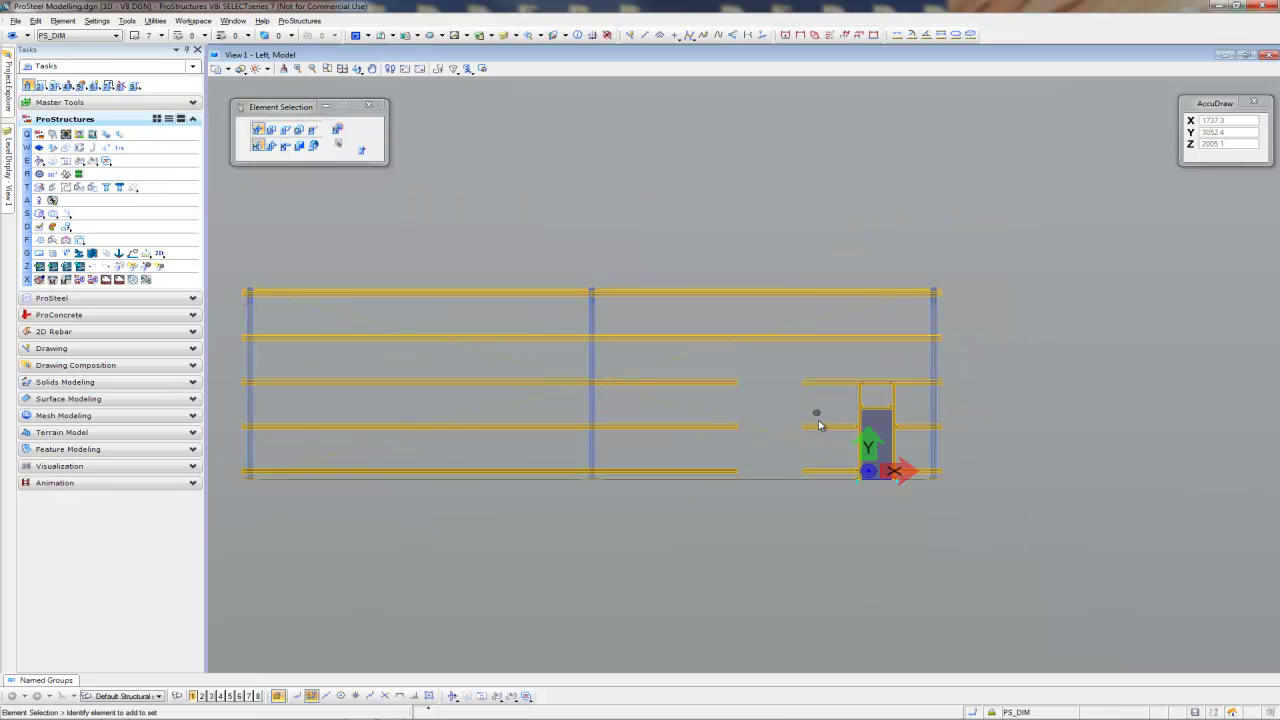
- With type check off, connect the upper cut wall girt to the door frame's top girt using Element Modification
{"action": "scroll", "coordinate": [817, 429], "scroll_direction": "up", "scroll_amount": 4}
{"action": "middle_click_drag", "start_coordinate": [784, 468], "coordinate": [829, 457]}
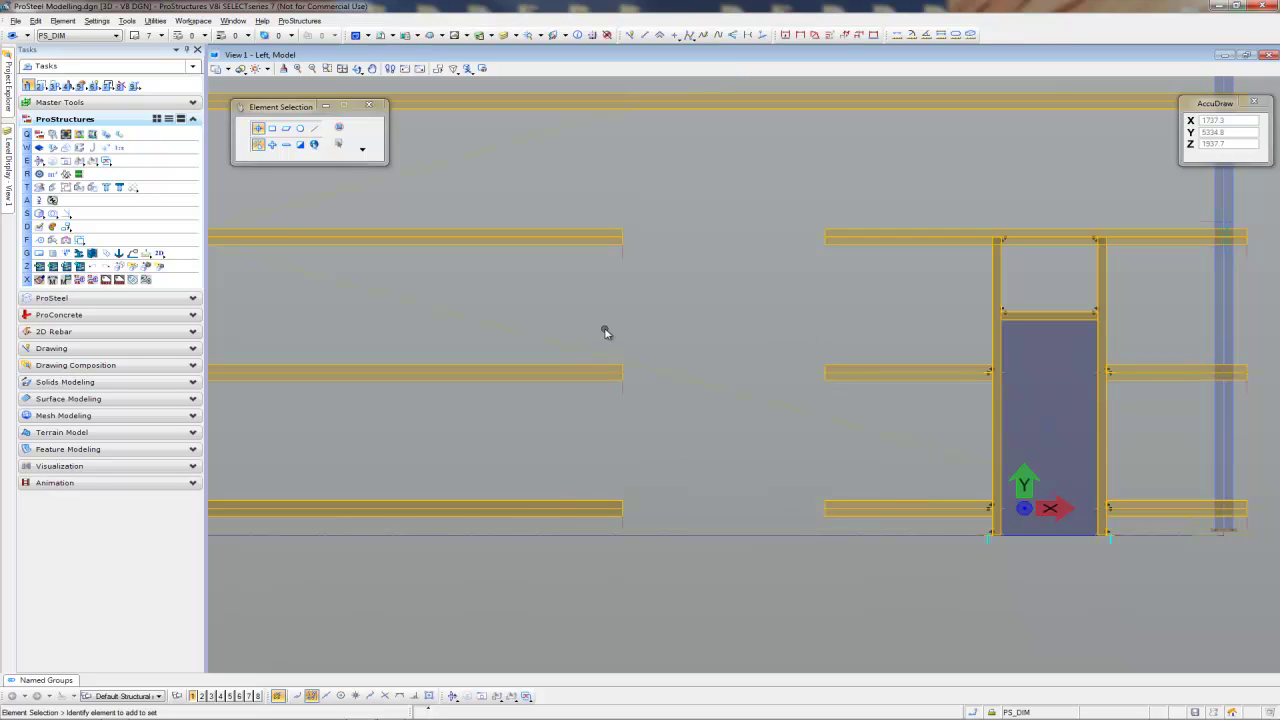
{"action": "left_click", "coordinate": [77, 238]}
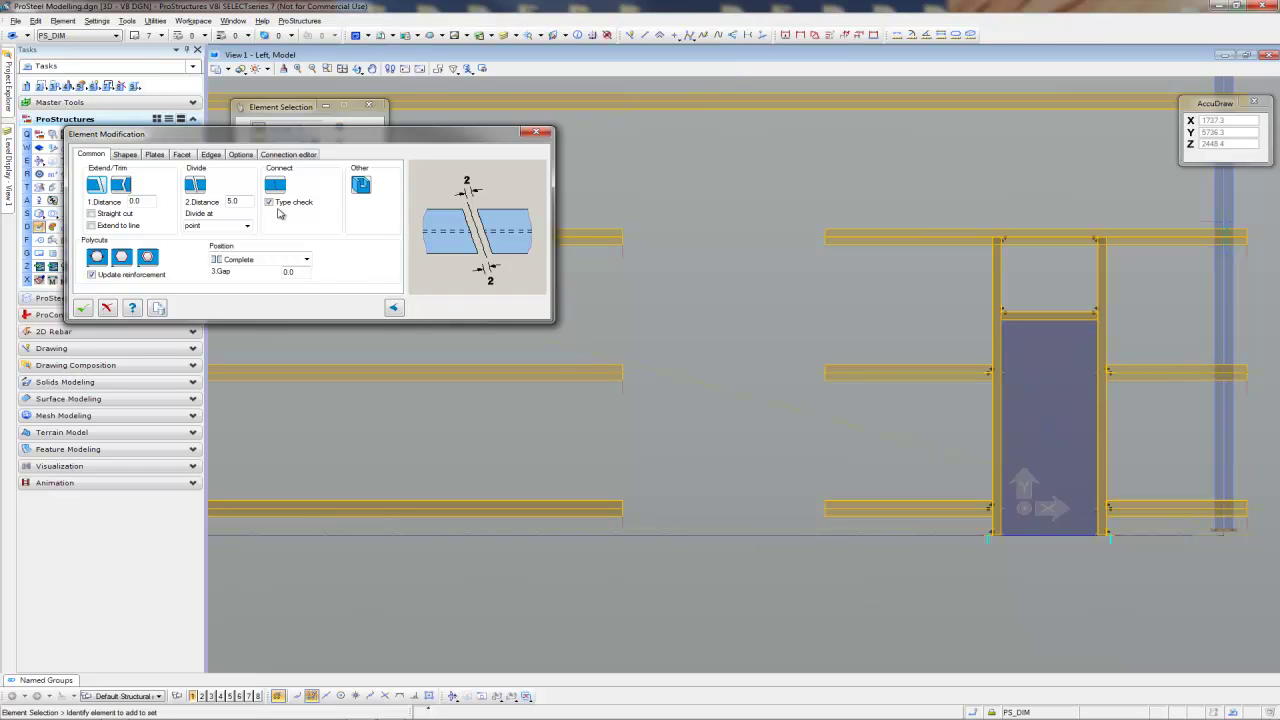
{"action": "left_click", "coordinate": [278, 187]}
{"action": "left_click", "coordinate": [612, 237]}
{"action": "left_click", "coordinate": [863, 236]}
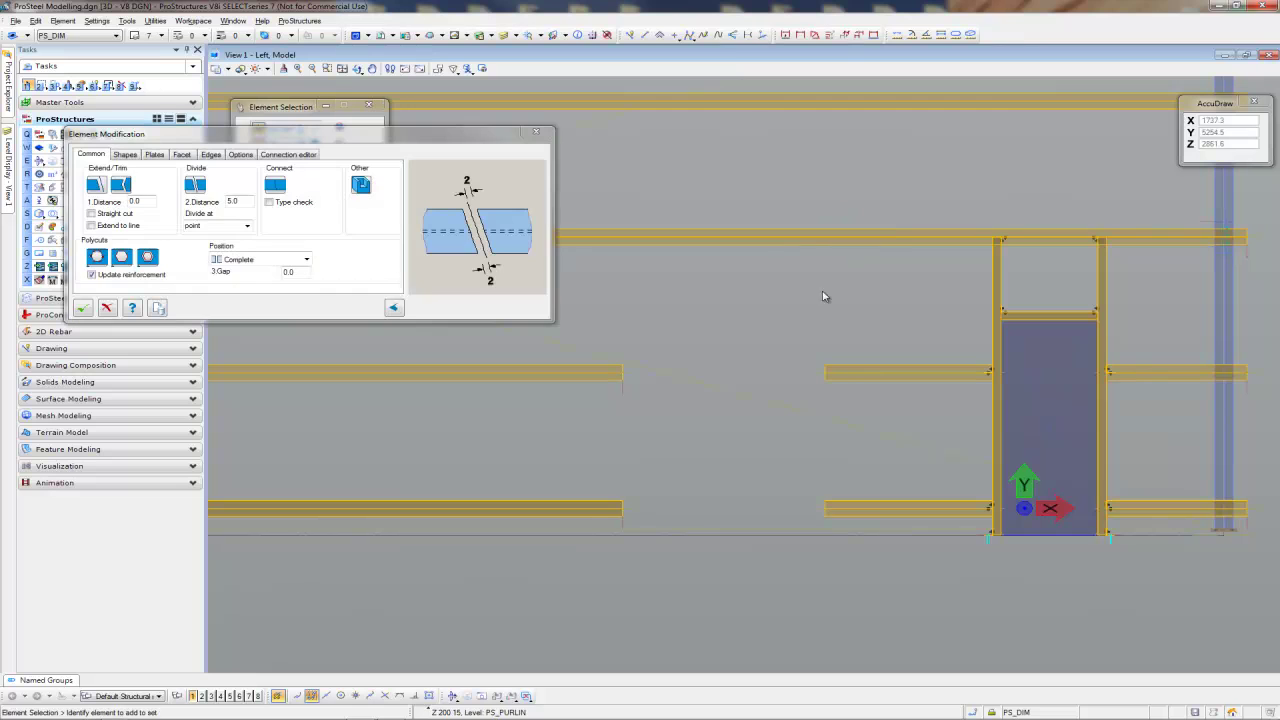
- Connect the middle and lowest cut wall girts to their matching door frame girts and finish the element modification
{"action": "left_click", "coordinate": [274, 186]}
{"action": "left_click", "coordinate": [580, 369]}
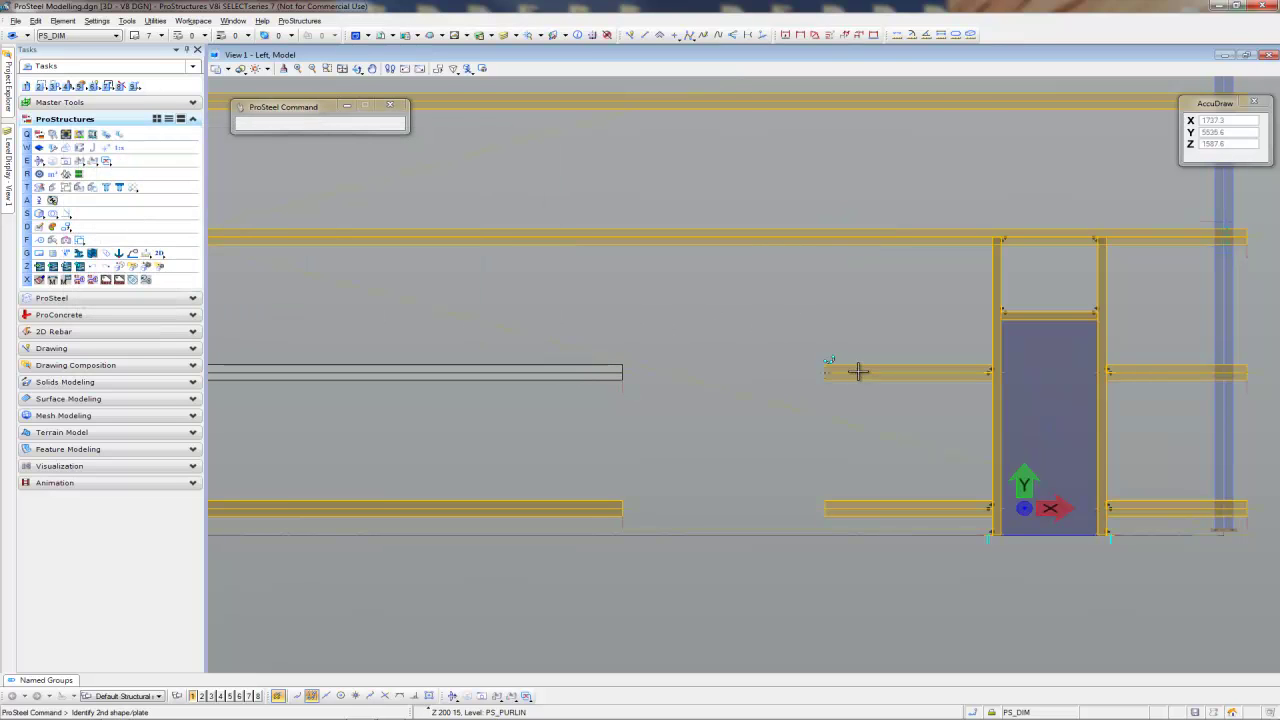
{"action": "left_click", "coordinate": [857, 371]}
{"action": "left_click", "coordinate": [276, 188]}
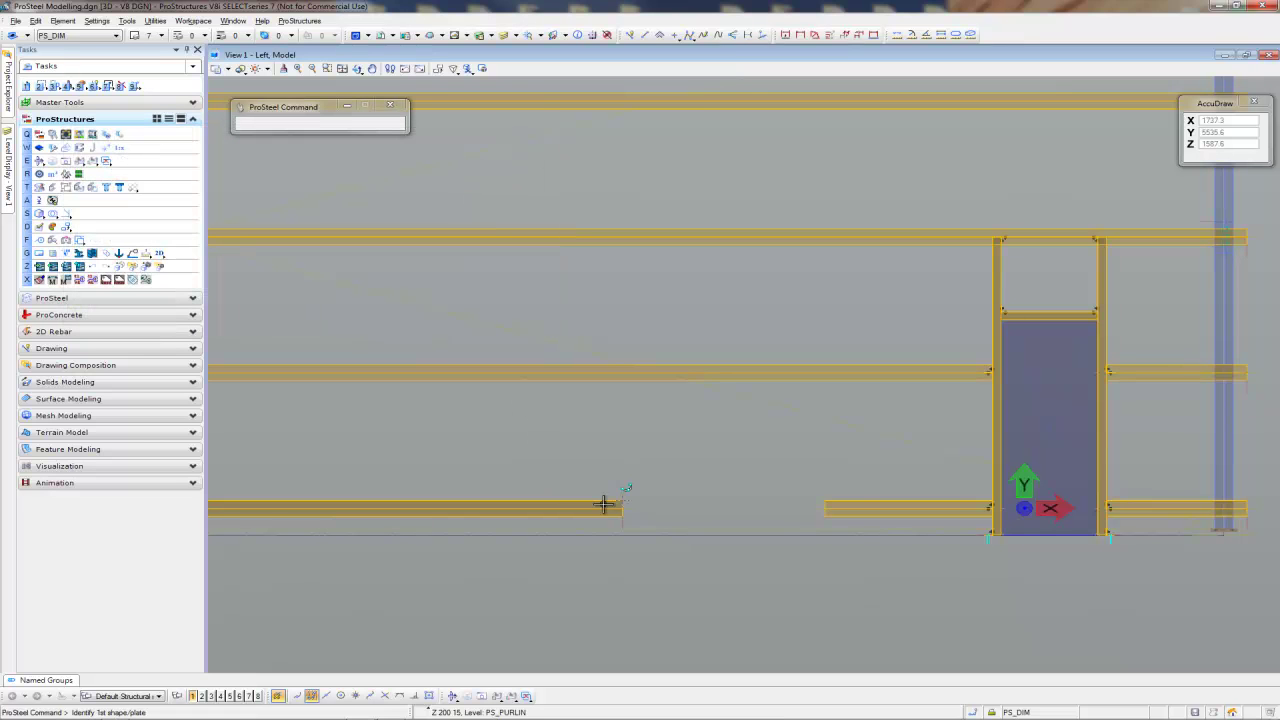
{"action": "left_click", "coordinate": [608, 500]}
{"action": "left_click", "coordinate": [857, 503]}
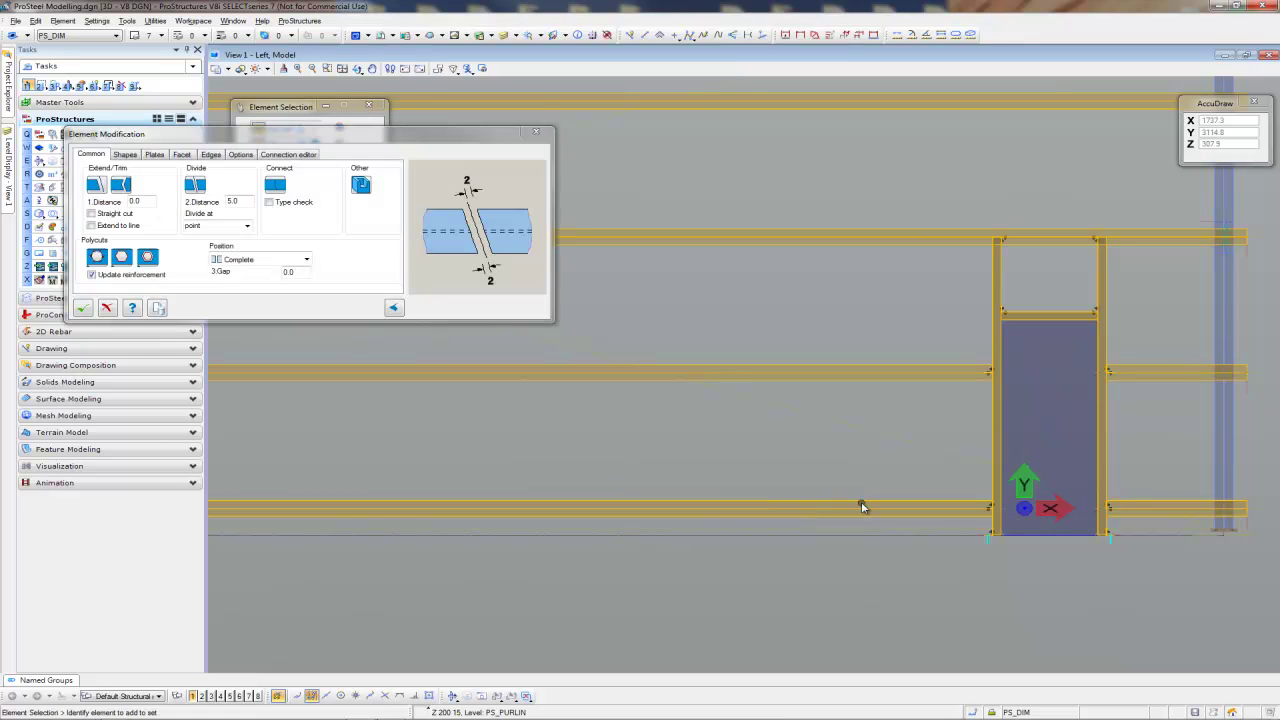
{"action": "left_click", "coordinate": [82, 313]}
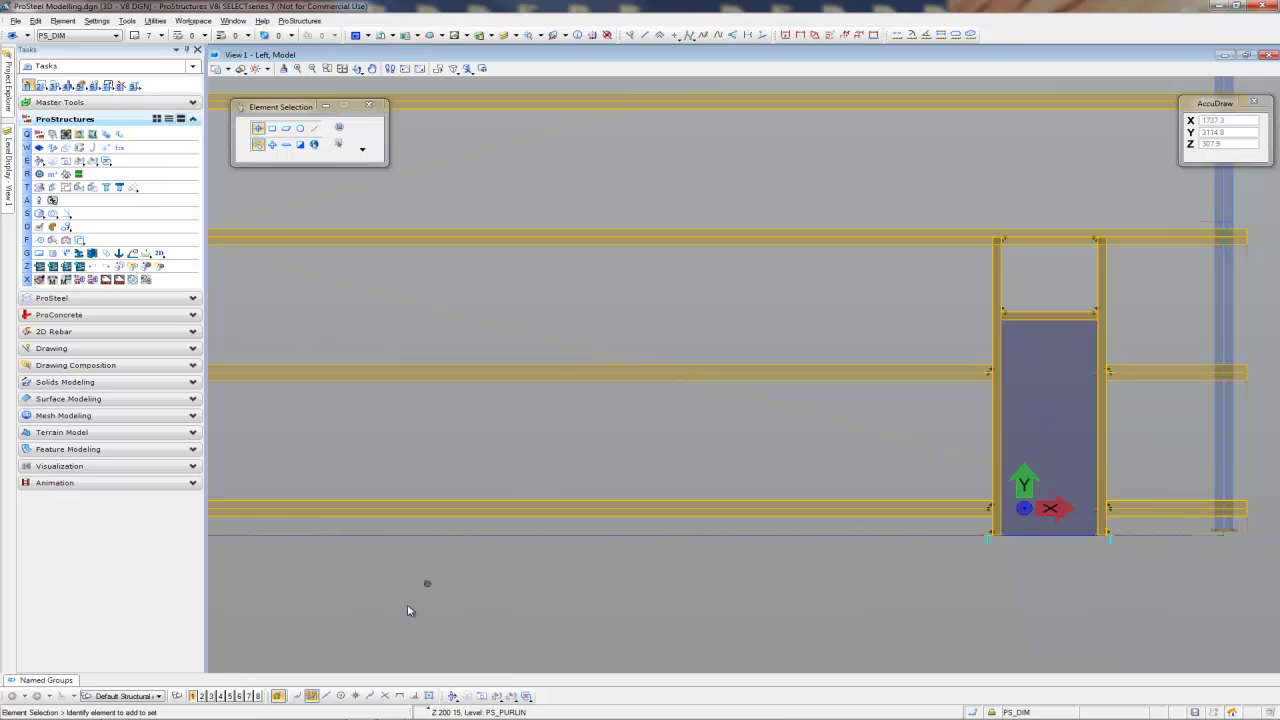
- Return to a 3D view and examine how the door frame fits into the side wall girts
{"action": "left_click", "coordinate": [453, 696]}
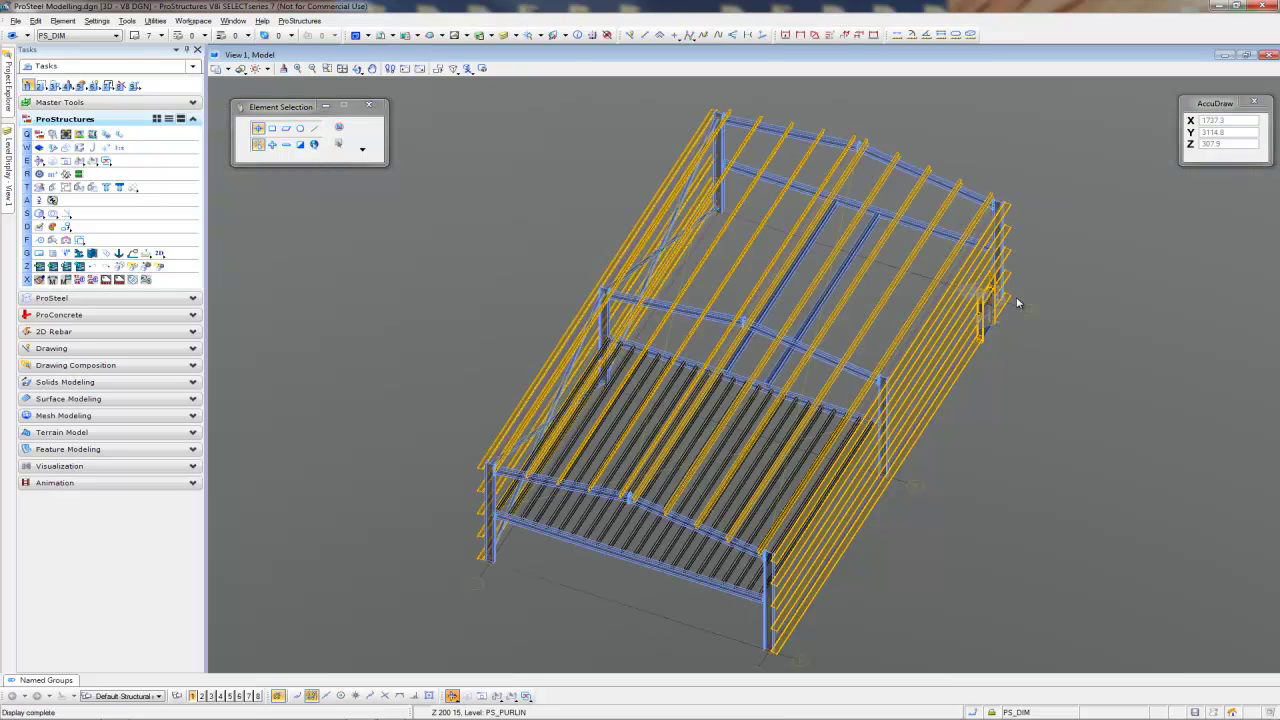
{"action": "middle_click_drag", "start_coordinate": [1022, 313], "coordinate": [1034, 420]}
{"action": "scroll", "coordinate": [997, 301], "scroll_direction": "up", "scroll_amount": 5}
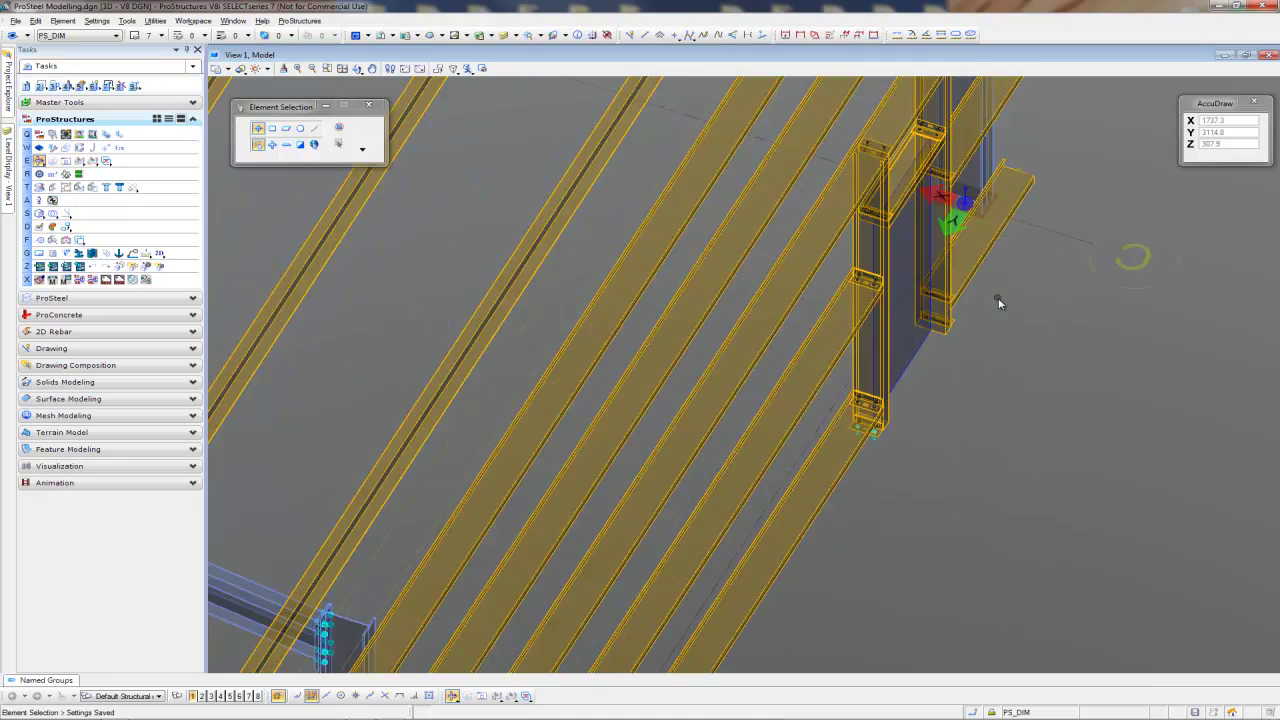
{"action": "middle_click_drag", "start_coordinate": [1029, 345], "coordinate": [911, 449]}
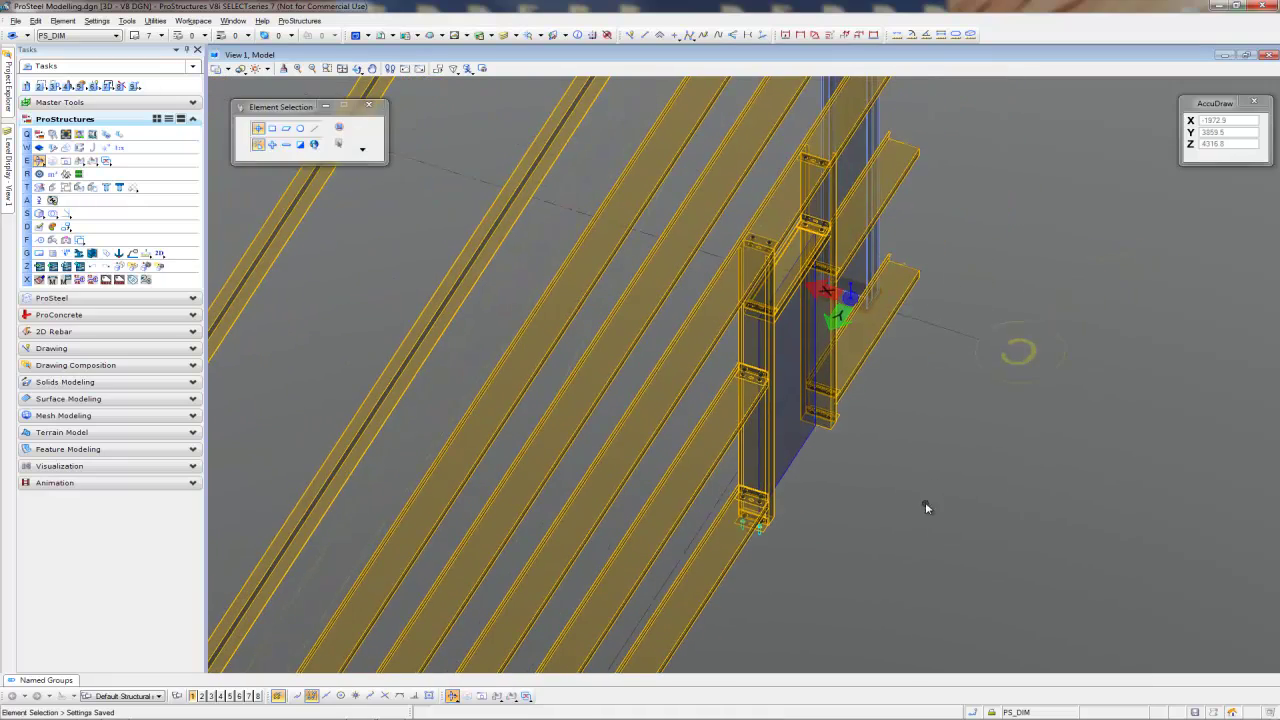
{"action": "middle_click_drag", "start_coordinate": [925, 505], "coordinate": [915, 505], "text": "shift"}
{"action": "scroll", "coordinate": [918, 510], "scroll_direction": "down", "scroll_amount": 3}
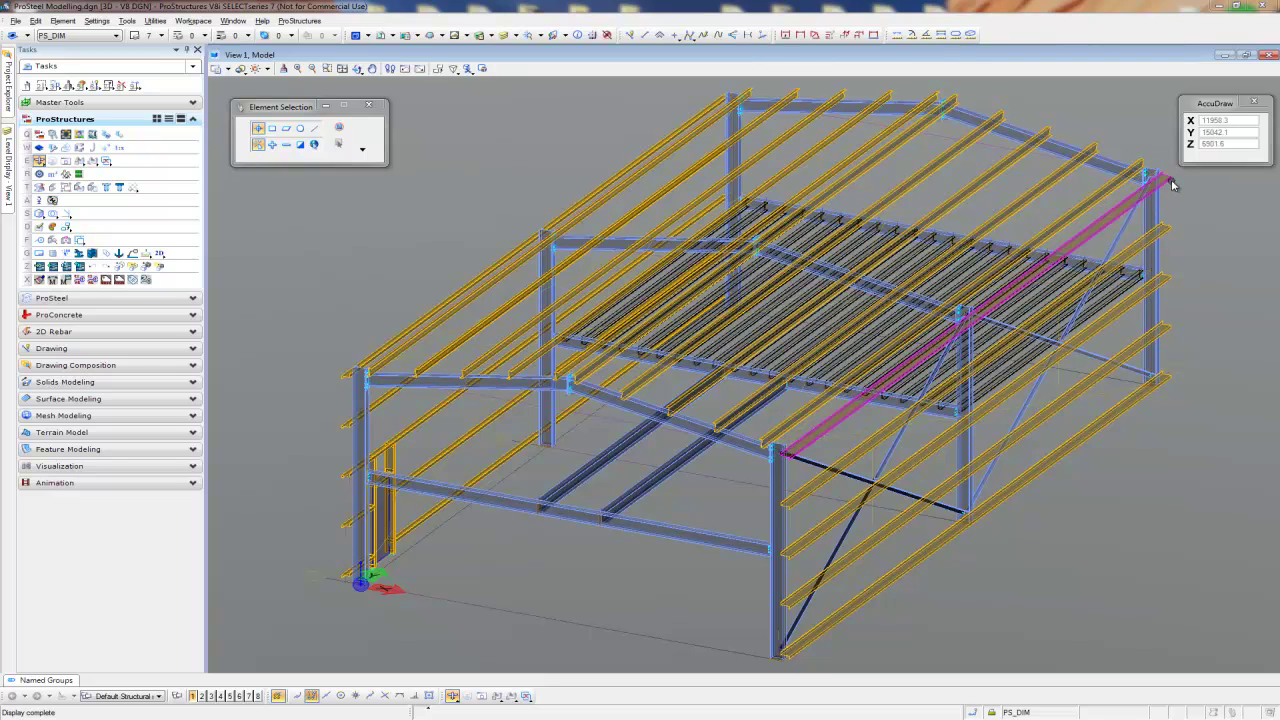
- Change the side wall's topmost girt at the eaves to shape class AS_C_PURLINS, size C20019
{"action": "scroll", "coordinate": [1170, 188], "scroll_direction": "up", "scroll_amount": 6}
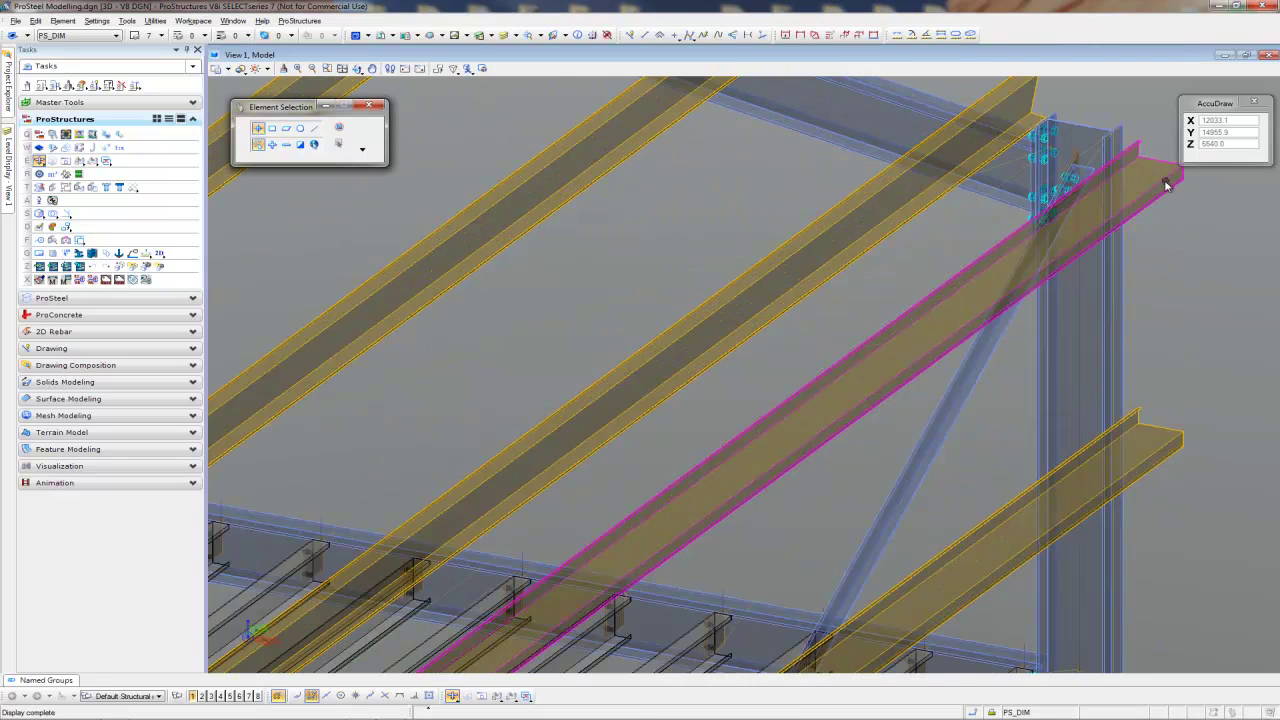
{"action": "right_click", "coordinate": [1168, 218]}
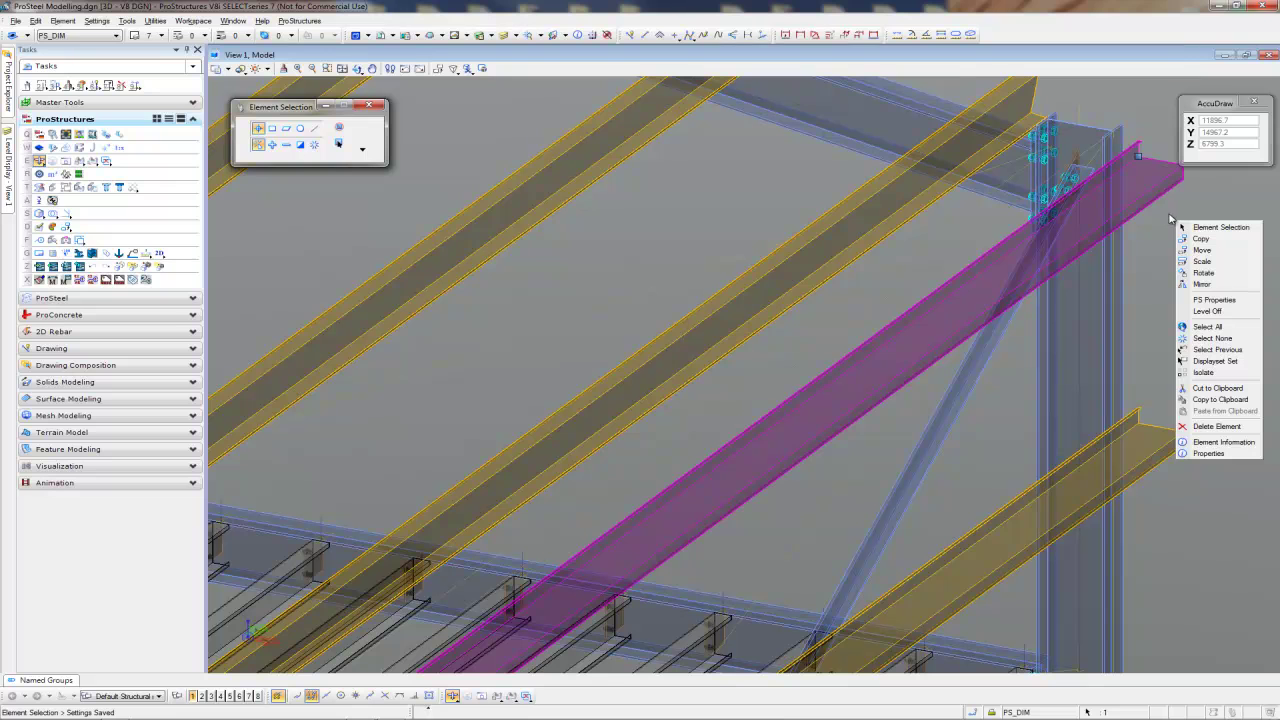
{"action": "left_click", "coordinate": [1218, 299]}
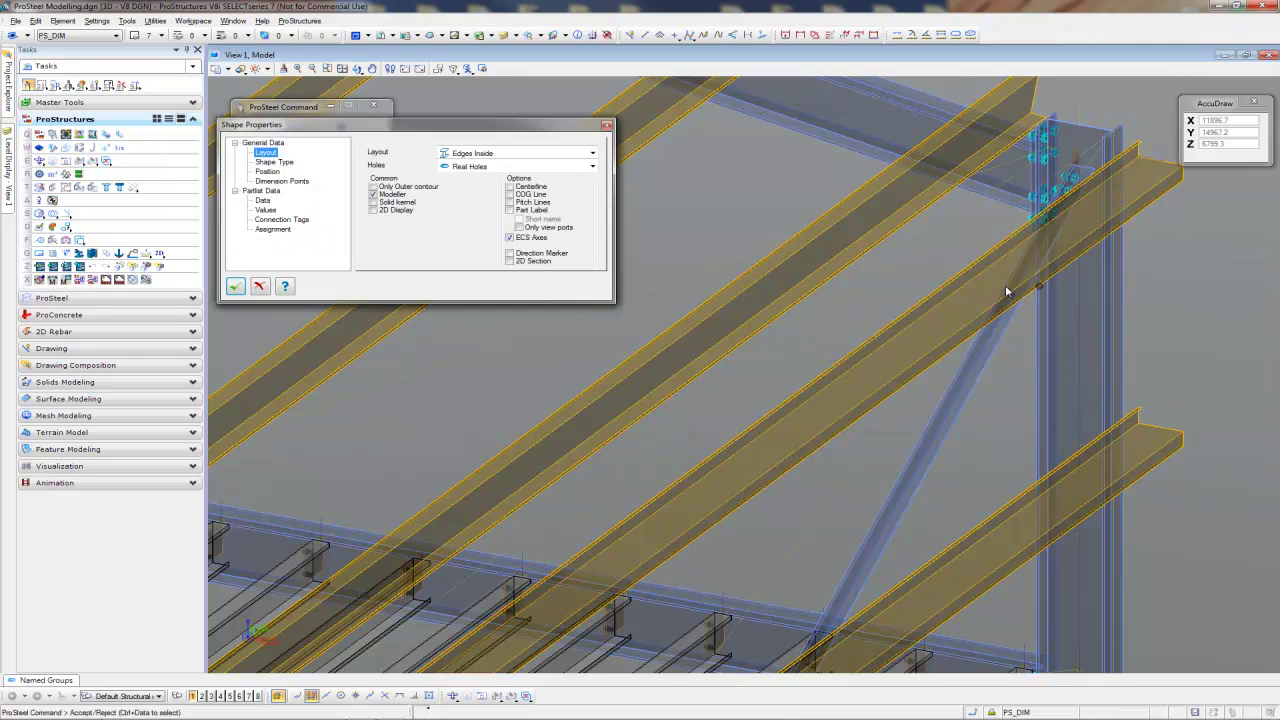
{"action": "left_click", "coordinate": [274, 163]}
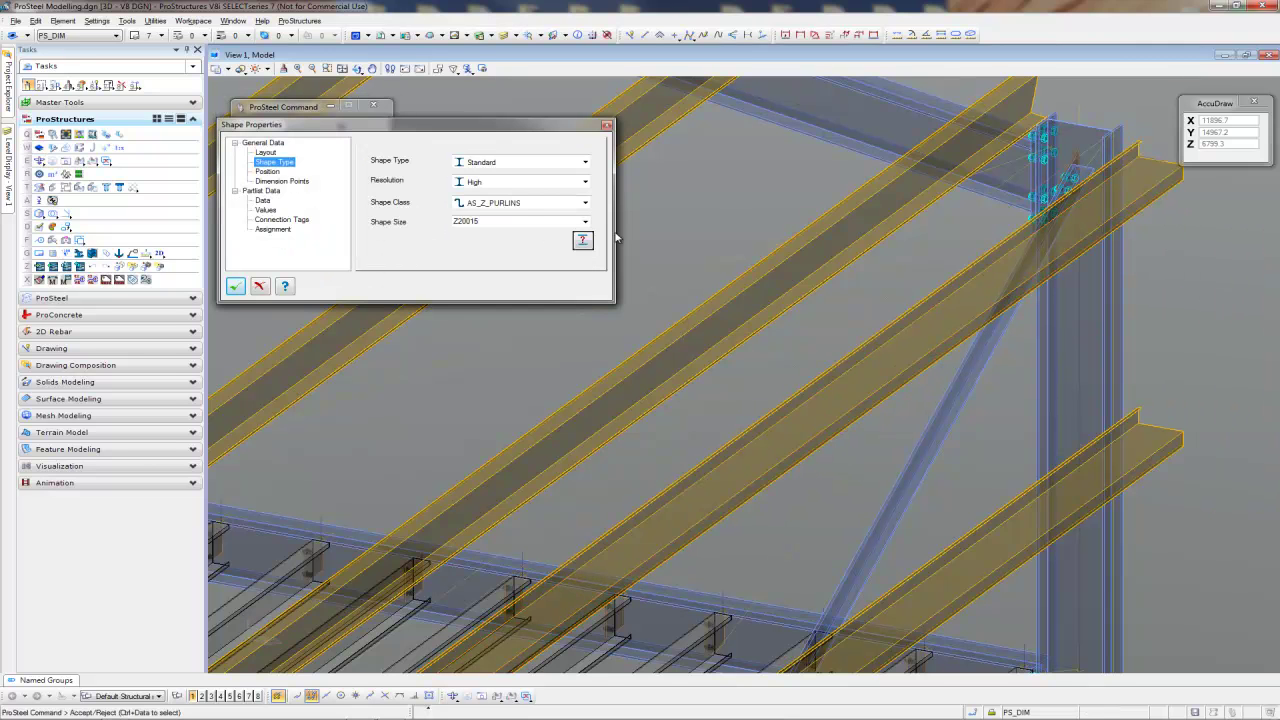
{"action": "left_click", "coordinate": [548, 206]}
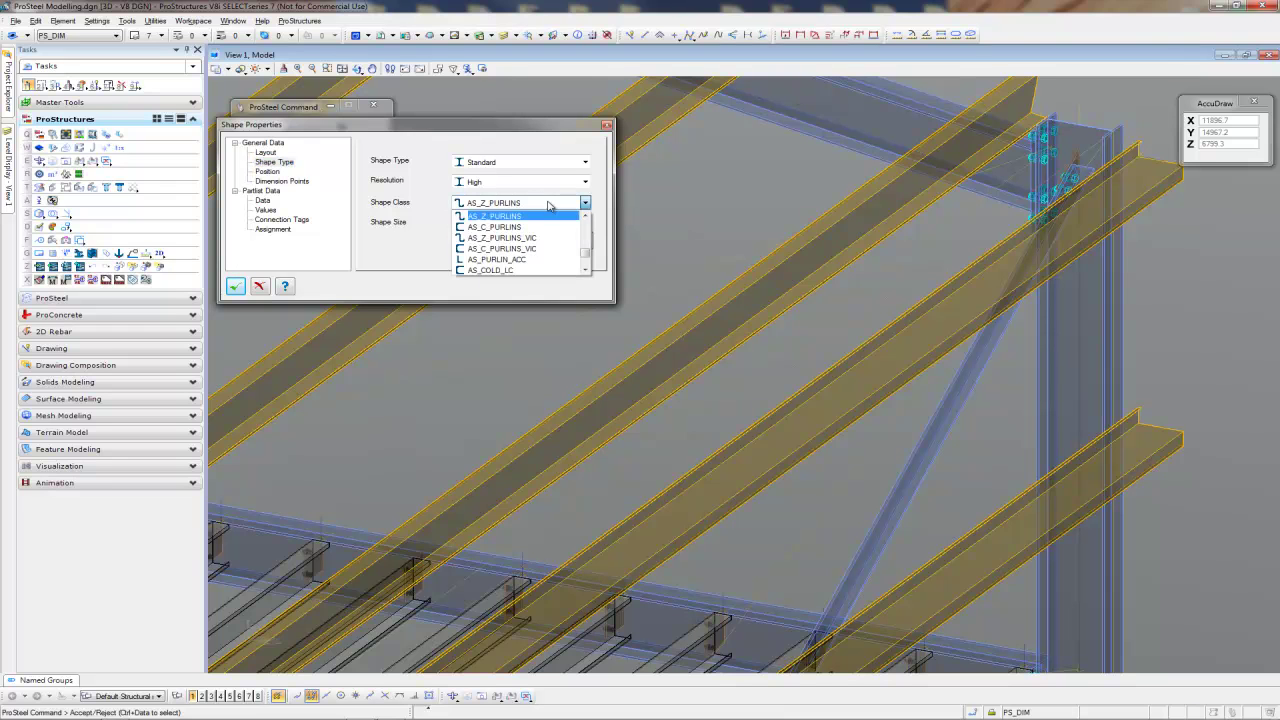
{"action": "left_click", "coordinate": [512, 234]}
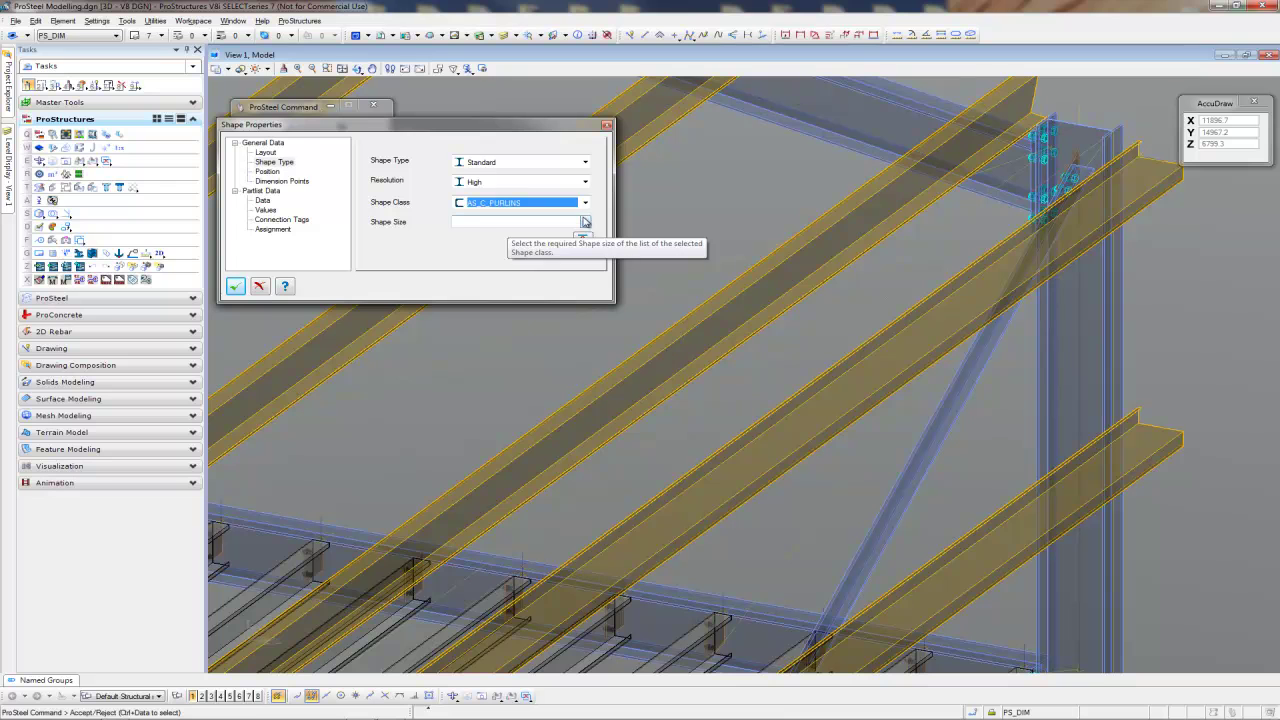
{"action": "left_click", "coordinate": [584, 222]}
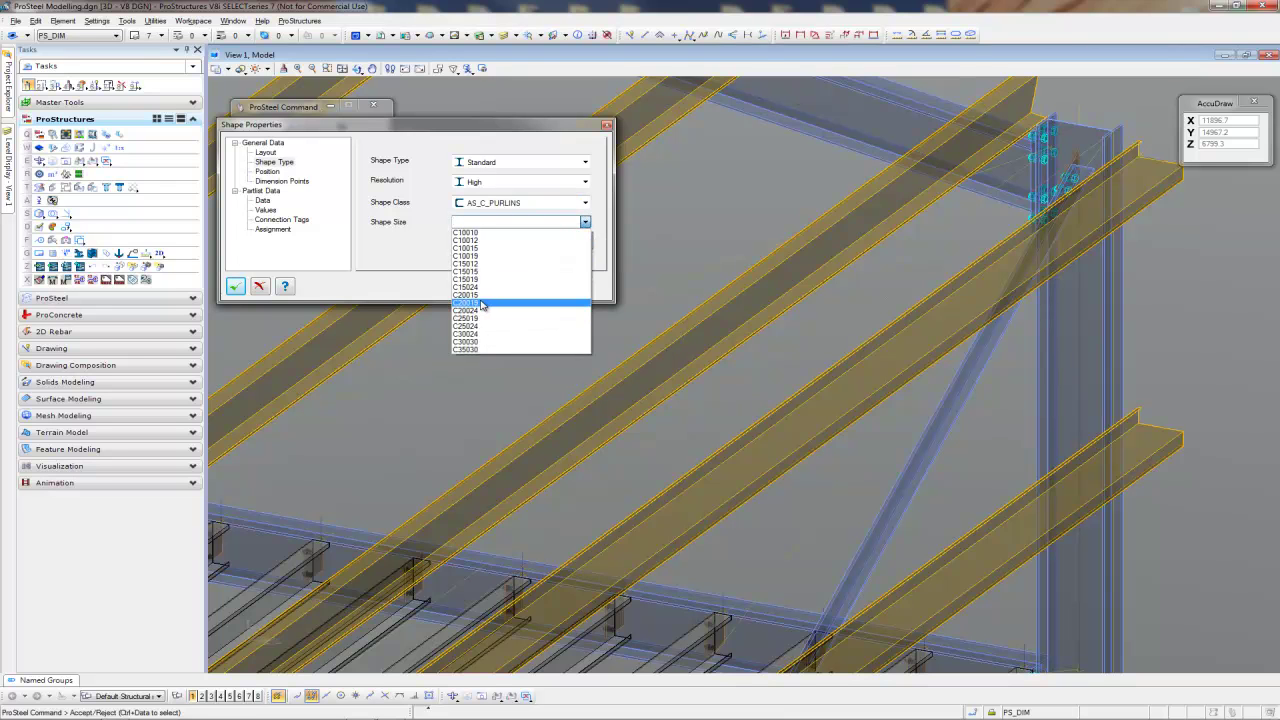
{"action": "left_click", "coordinate": [481, 303]}
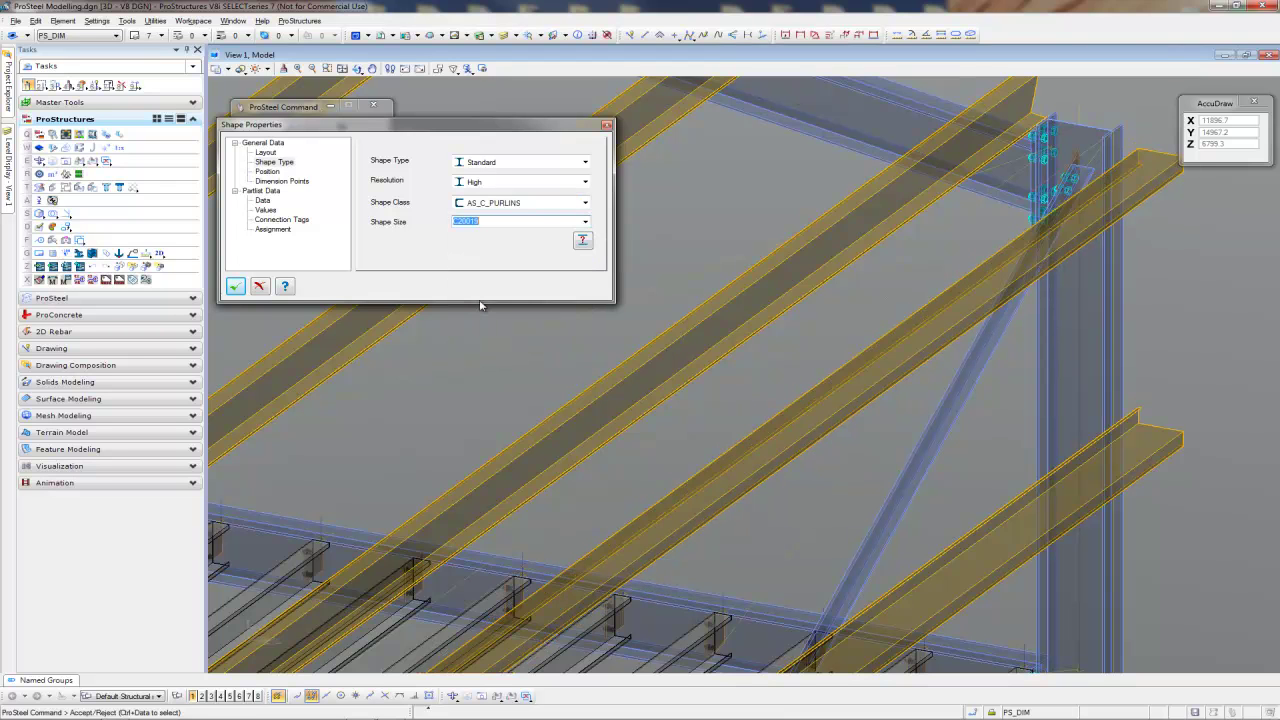
- Rotate the eaves C-section by +90°, flip it so its open side faces inward, and accept the properties
{"action": "left_click", "coordinate": [946, 270]}
{"action": "middle_click_drag", "start_coordinate": [1118, 255], "coordinate": [962, 299]}
{"action": "scroll", "coordinate": [1009, 222], "scroll_direction": "up", "scroll_amount": 5}
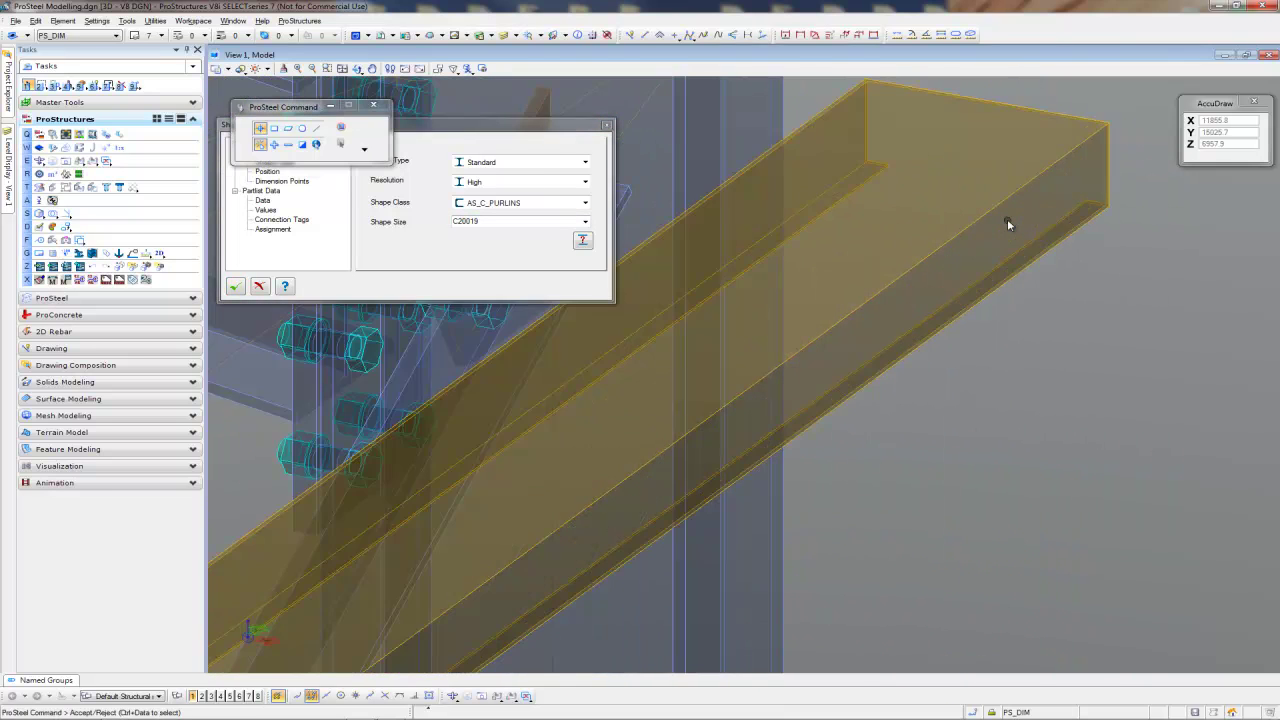
{"action": "left_click", "coordinate": [268, 172]}
{"action": "left_click_drag", "start_coordinate": [544, 129], "coordinate": [548, 169]}
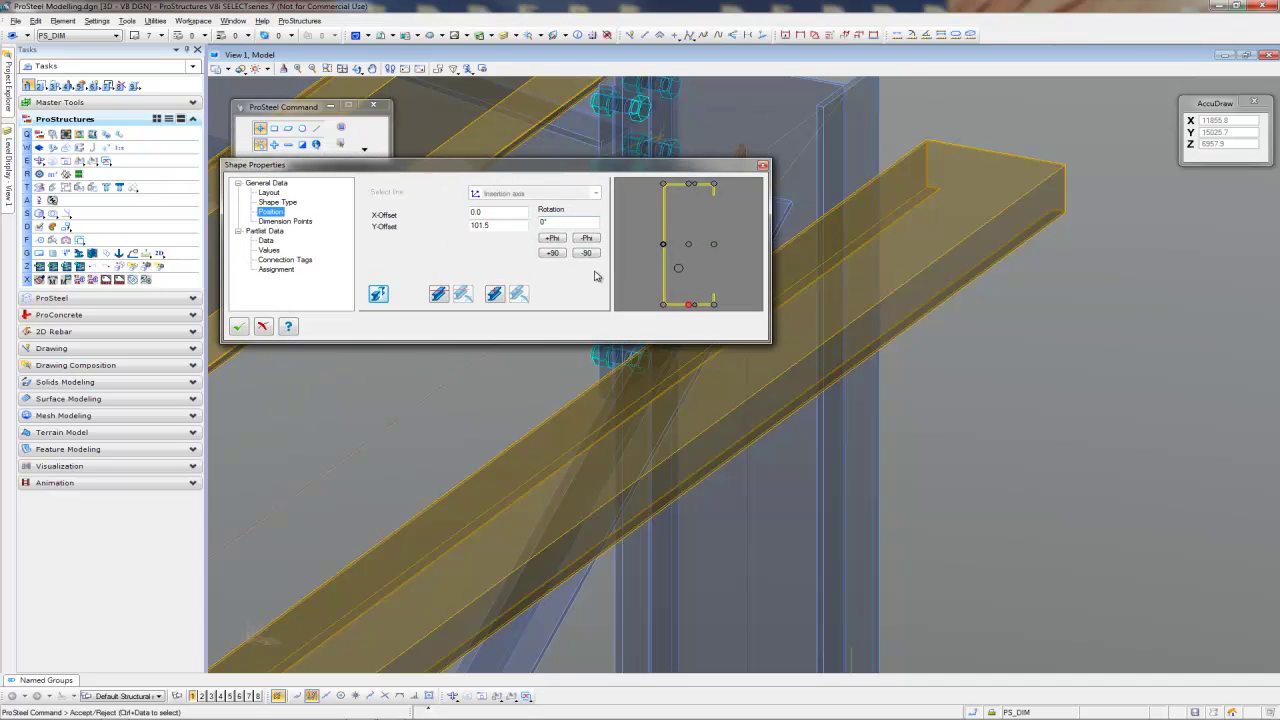
{"action": "left_click", "coordinate": [551, 254]}
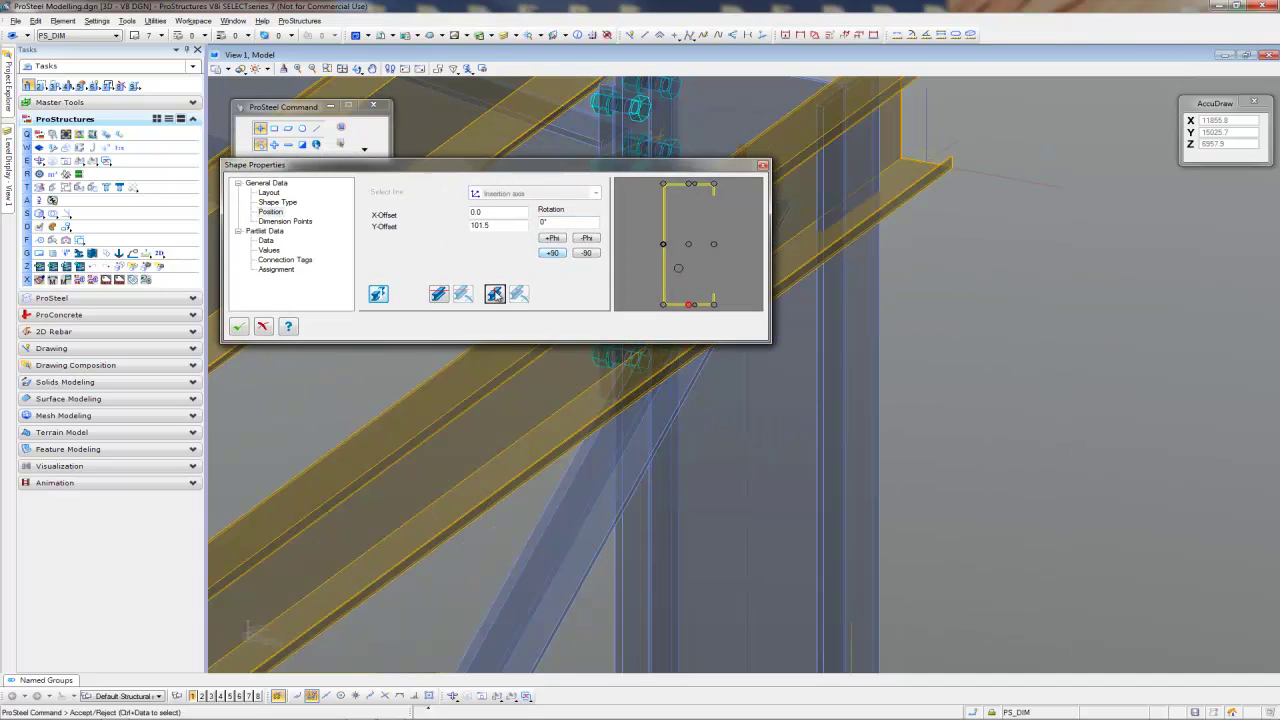
{"action": "left_click", "coordinate": [378, 294]}
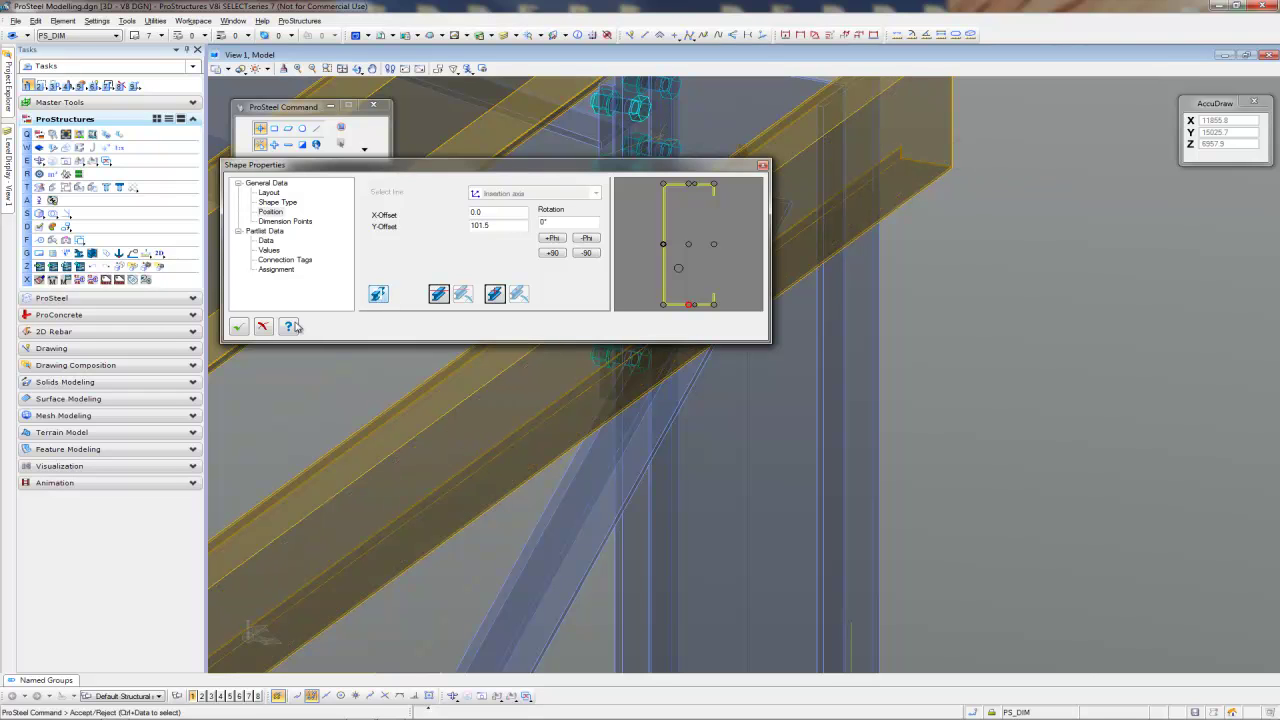
{"action": "left_click", "coordinate": [239, 328]}
{"action": "scroll", "coordinate": [968, 400], "scroll_direction": "down", "scroll_amount": 6}
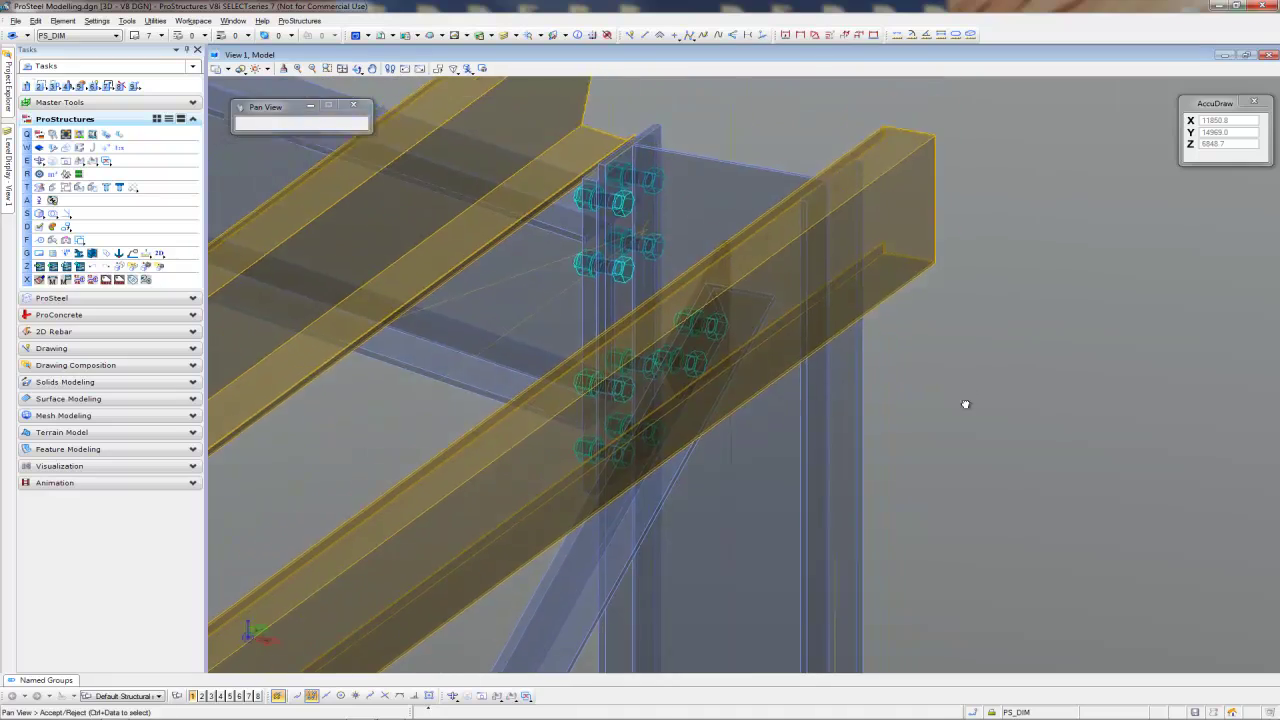
- Draw a vertical SmartLine about 1630 mm long upward from the outer corner of the girt end below the eaves member
{"action": "scroll", "coordinate": [970, 382], "scroll_direction": "up", "scroll_amount": 5}
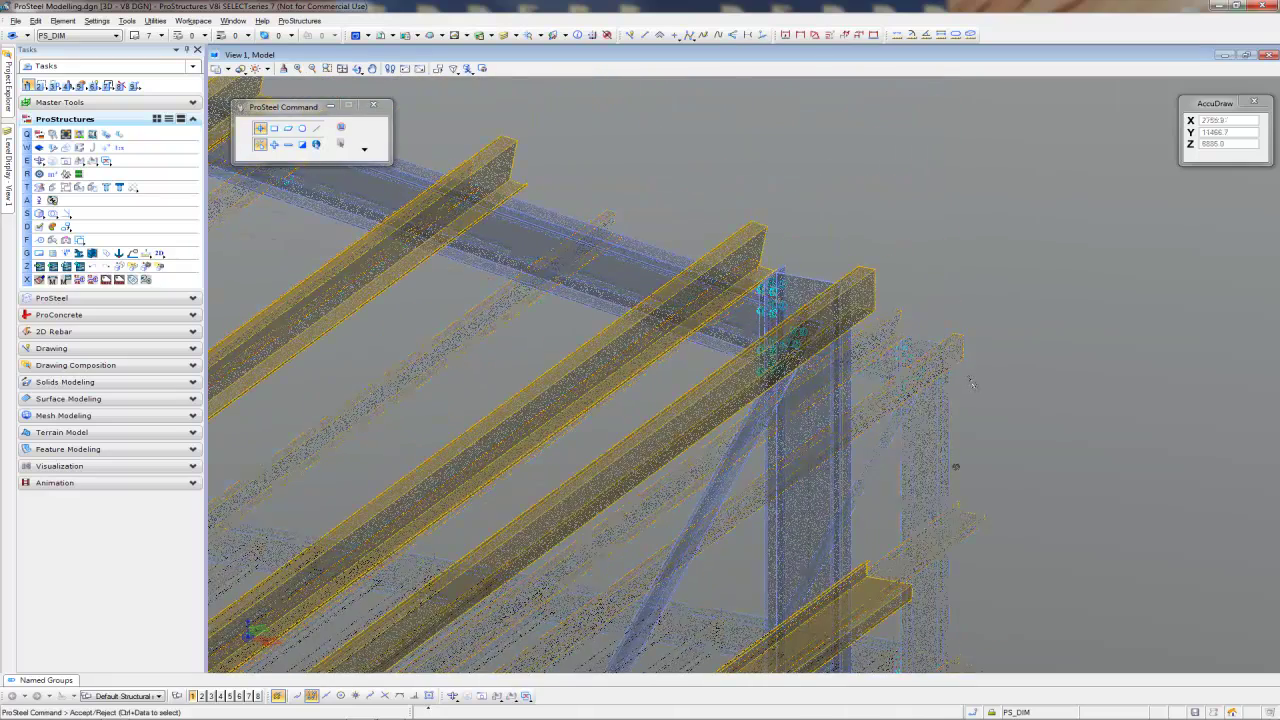
{"action": "scroll", "coordinate": [916, 473], "scroll_direction": "up", "scroll_amount": 2}
{"action": "middle_click_drag", "start_coordinate": [848, 466], "coordinate": [900, 526]}
{"action": "scroll", "coordinate": [901, 524], "scroll_direction": "down", "scroll_amount": 2}
{"action": "middle_click_drag", "start_coordinate": [914, 466], "coordinate": [883, 483]}
{"action": "scroll", "coordinate": [911, 483], "scroll_direction": "down", "scroll_amount": 2}
{"action": "scroll", "coordinate": [906, 503], "scroll_direction": "up", "scroll_amount": 2}
{"action": "left_click", "coordinate": [630, 35]}
{"action": "scroll", "coordinate": [864, 575], "scroll_direction": "up", "scroll_amount": 3}
{"action": "left_click", "coordinate": [803, 482]}
{"action": "scroll", "coordinate": [835, 360], "scroll_direction": "down", "scroll_amount": 4}
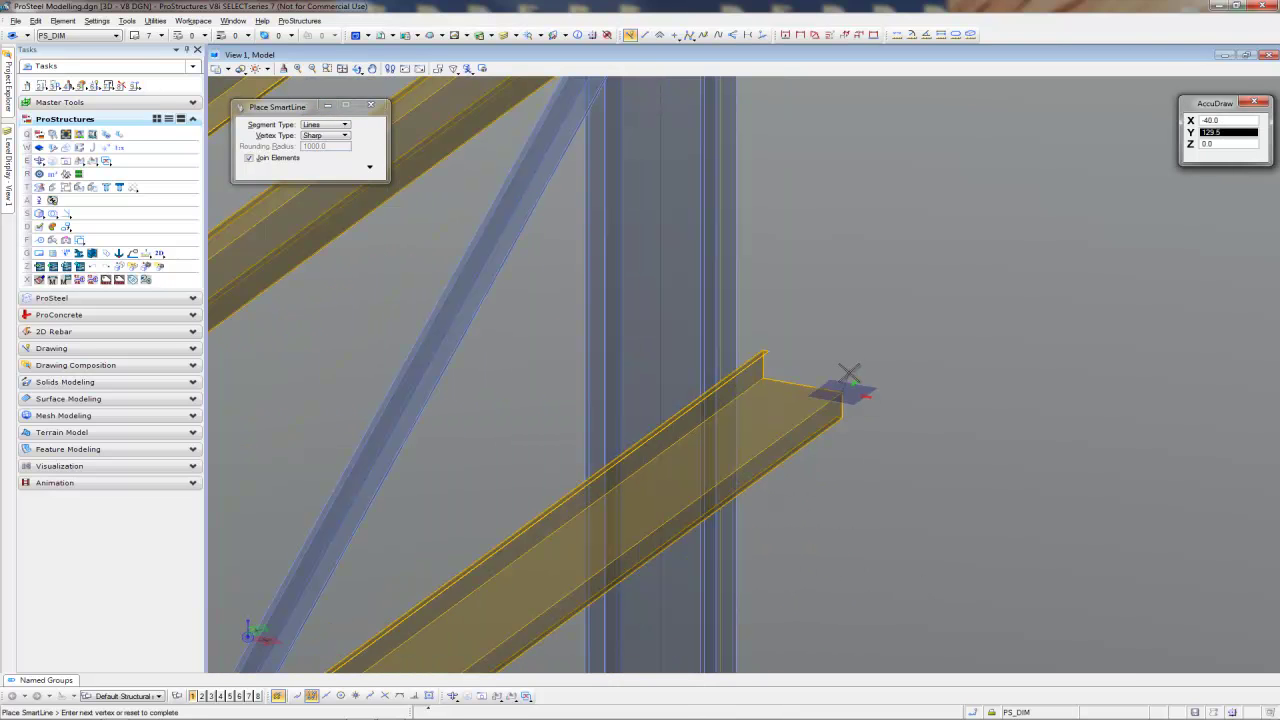
{"action": "scroll", "coordinate": [849, 289], "scroll_direction": "down", "scroll_amount": 3}
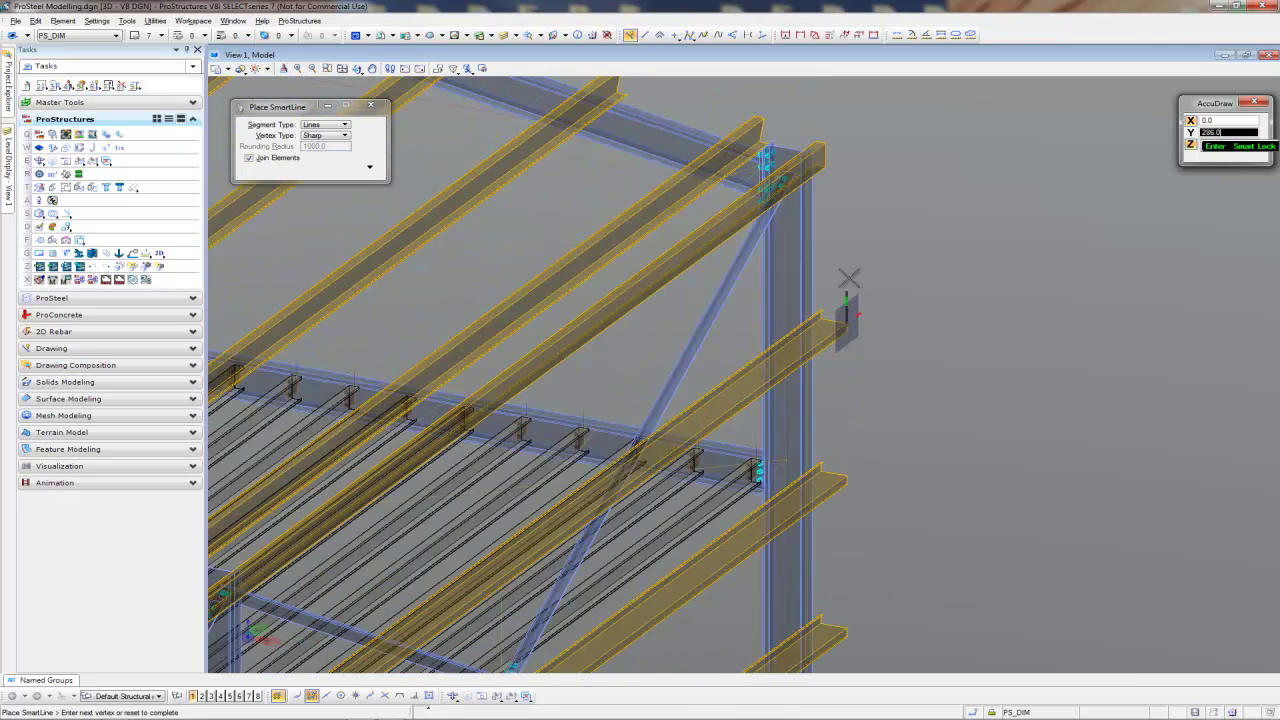
{"action": "middle_click_drag", "start_coordinate": [849, 263], "coordinate": [833, 411]}
{"action": "scroll", "coordinate": [833, 411], "scroll_direction": "up", "scroll_amount": 2}
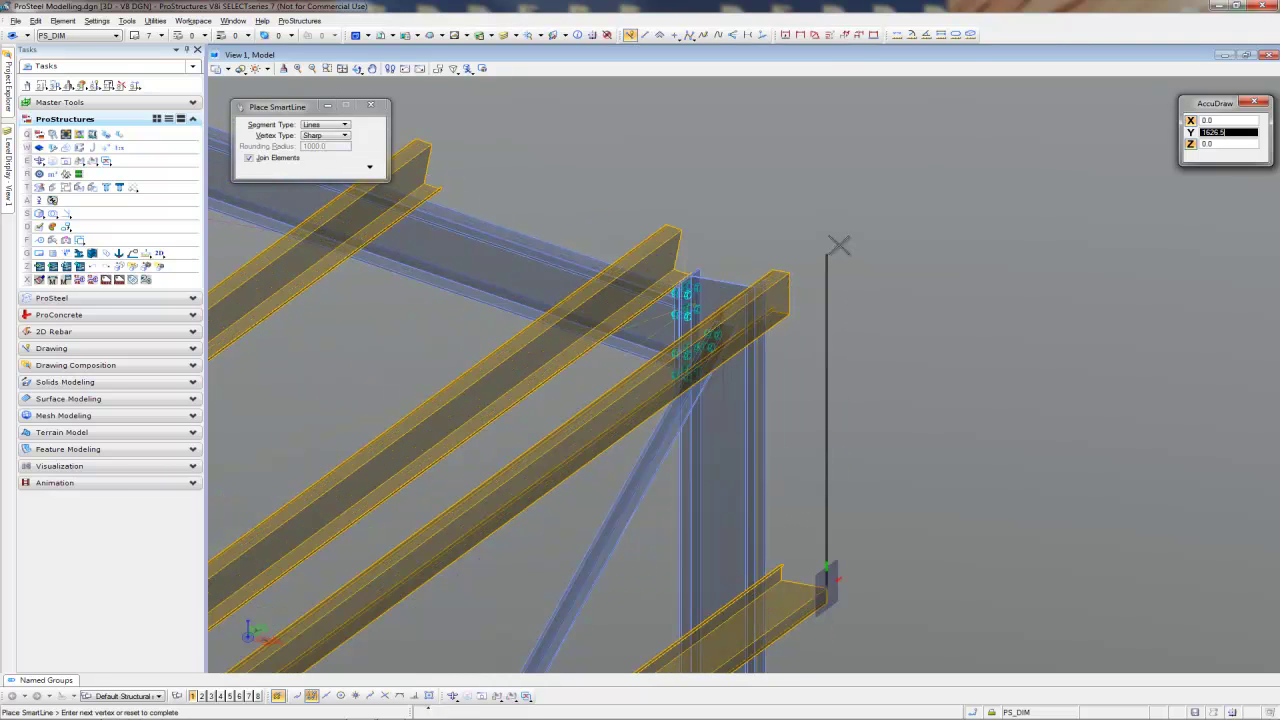
{"action": "right_click", "coordinate": [873, 277]}
- Draw a sloping SmartLine across the tops of the two roof purlins nearest the eaves, ending at the last purlin's outer top corner
{"action": "middle_click_drag", "start_coordinate": [800, 280], "coordinate": [954, 384]}
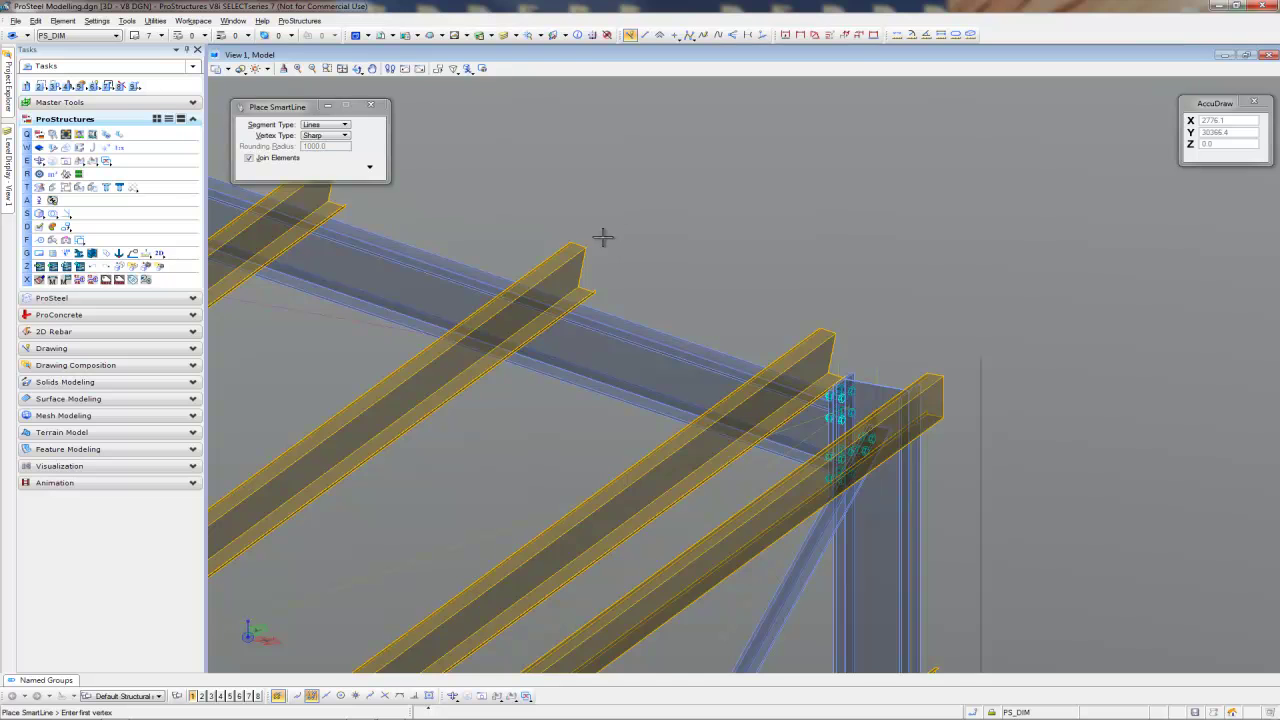
{"action": "scroll", "coordinate": [585, 249], "scroll_direction": "up", "scroll_amount": 3}
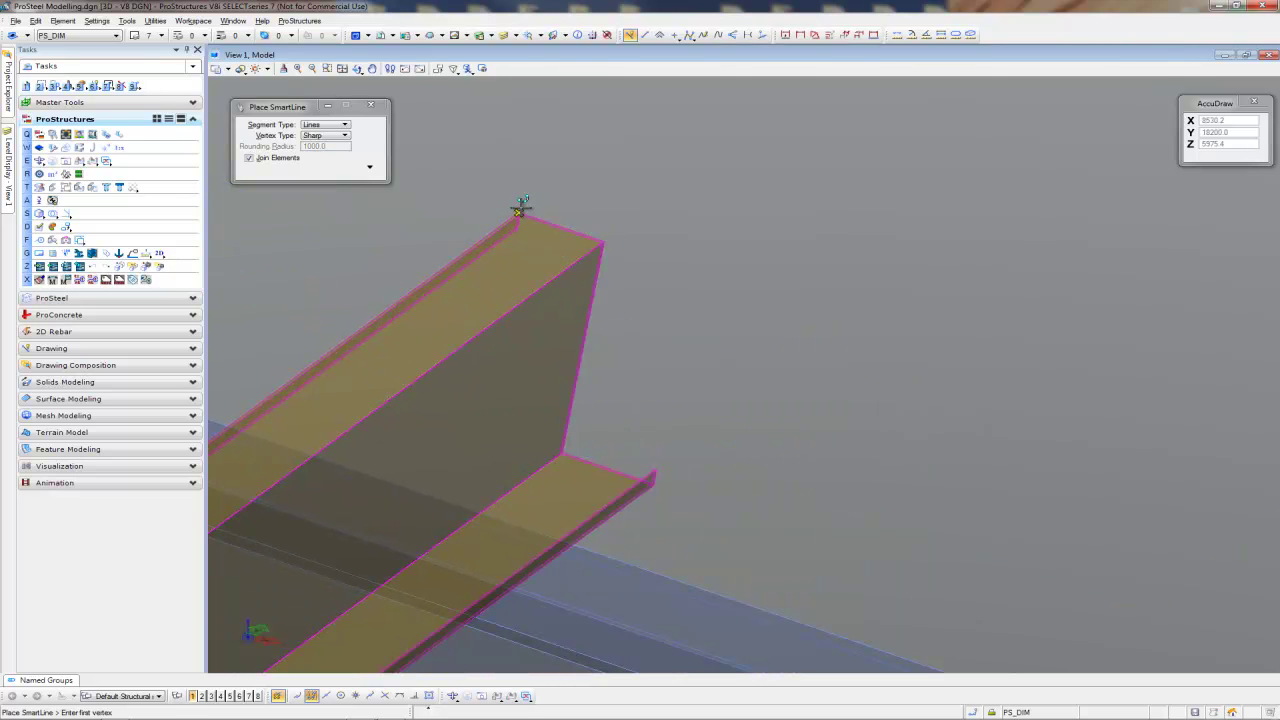
{"action": "left_click", "coordinate": [521, 204]}
{"action": "scroll", "coordinate": [688, 270], "scroll_direction": "down", "scroll_amount": 2}
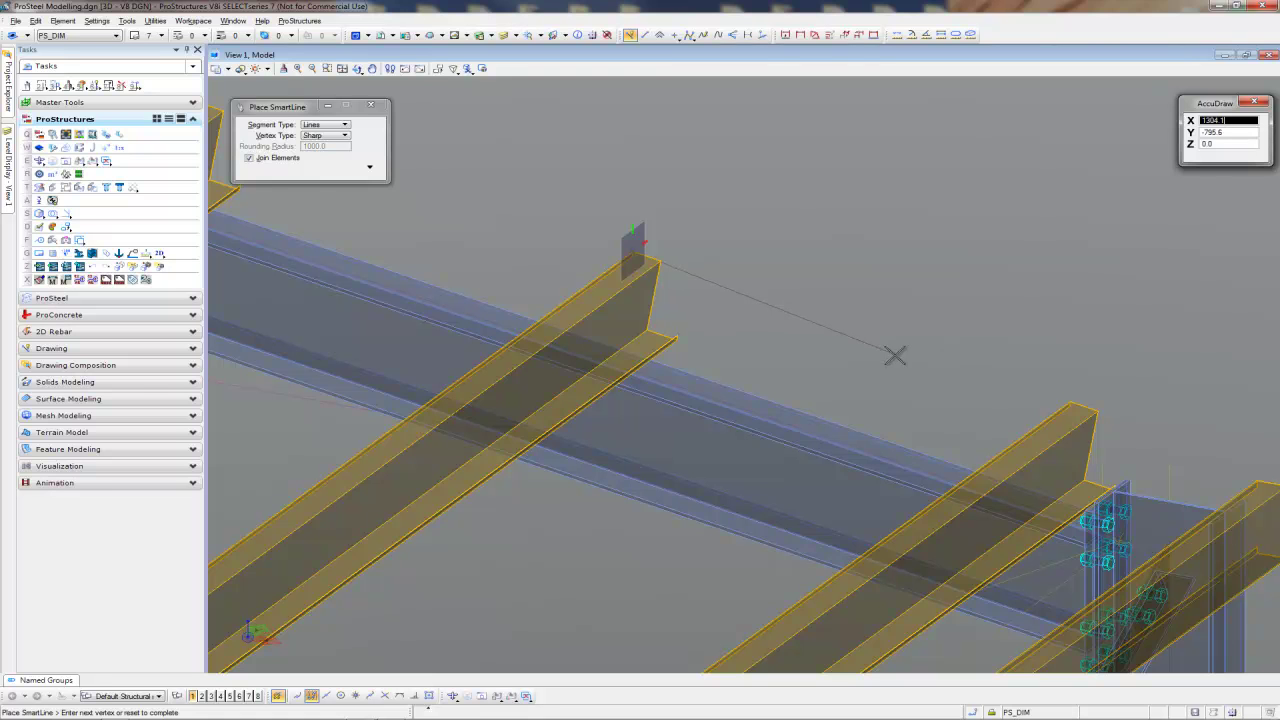
{"action": "middle_click_drag", "start_coordinate": [1088, 406], "coordinate": [904, 359]}
{"action": "scroll", "coordinate": [904, 359], "scroll_direction": "up", "scroll_amount": 4}
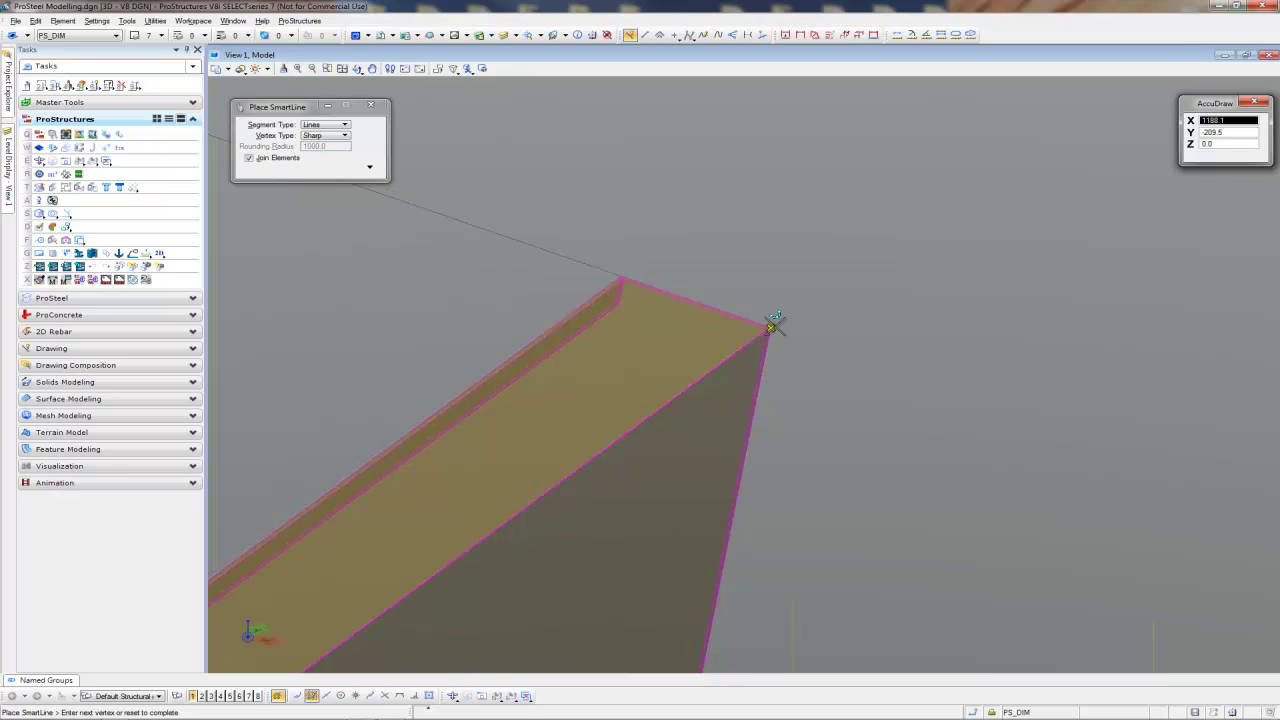
{"action": "left_click", "coordinate": [772, 322]}
{"action": "right_click", "coordinate": [912, 329]}
{"action": "scroll", "coordinate": [912, 329], "scroll_direction": "down", "scroll_amount": 6}
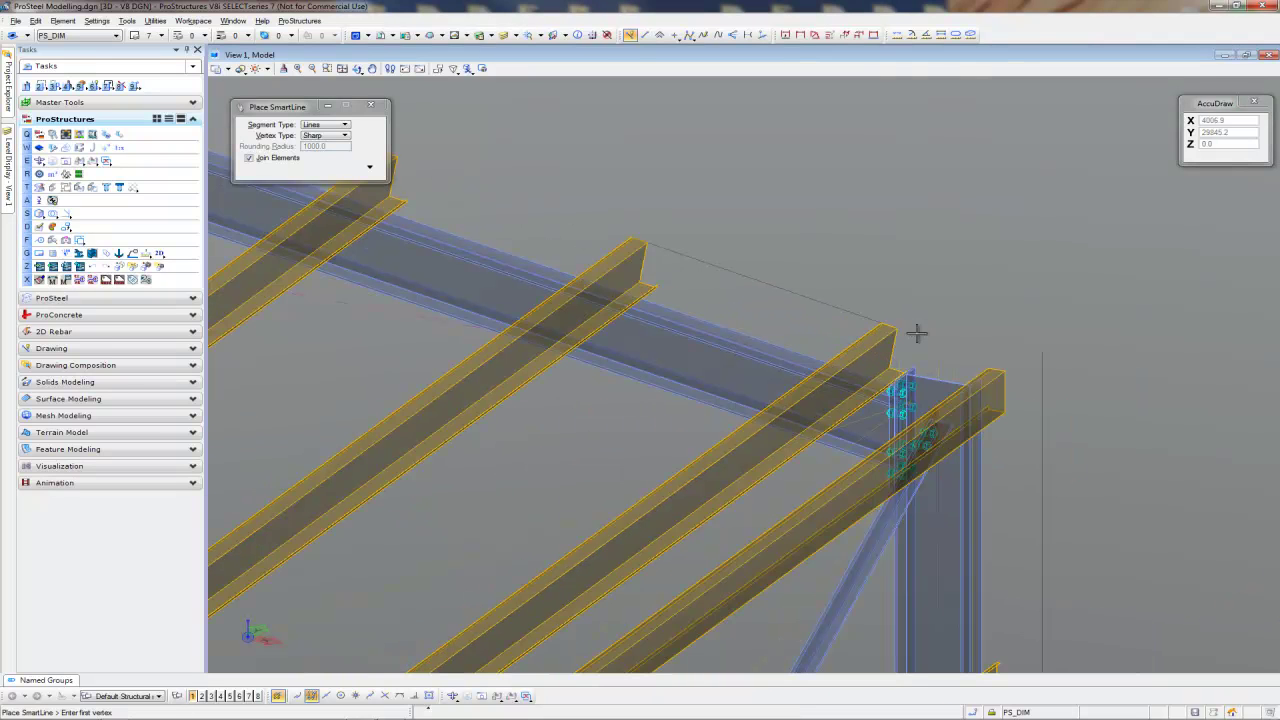
{"action": "key", "text": "Escape"}
- Join the sloping roof line and the vertical wall line at their corner with Trim To Intersection
{"action": "middle_click_drag", "start_coordinate": [943, 325], "coordinate": [795, 346]}
{"action": "key", "text": "7"}
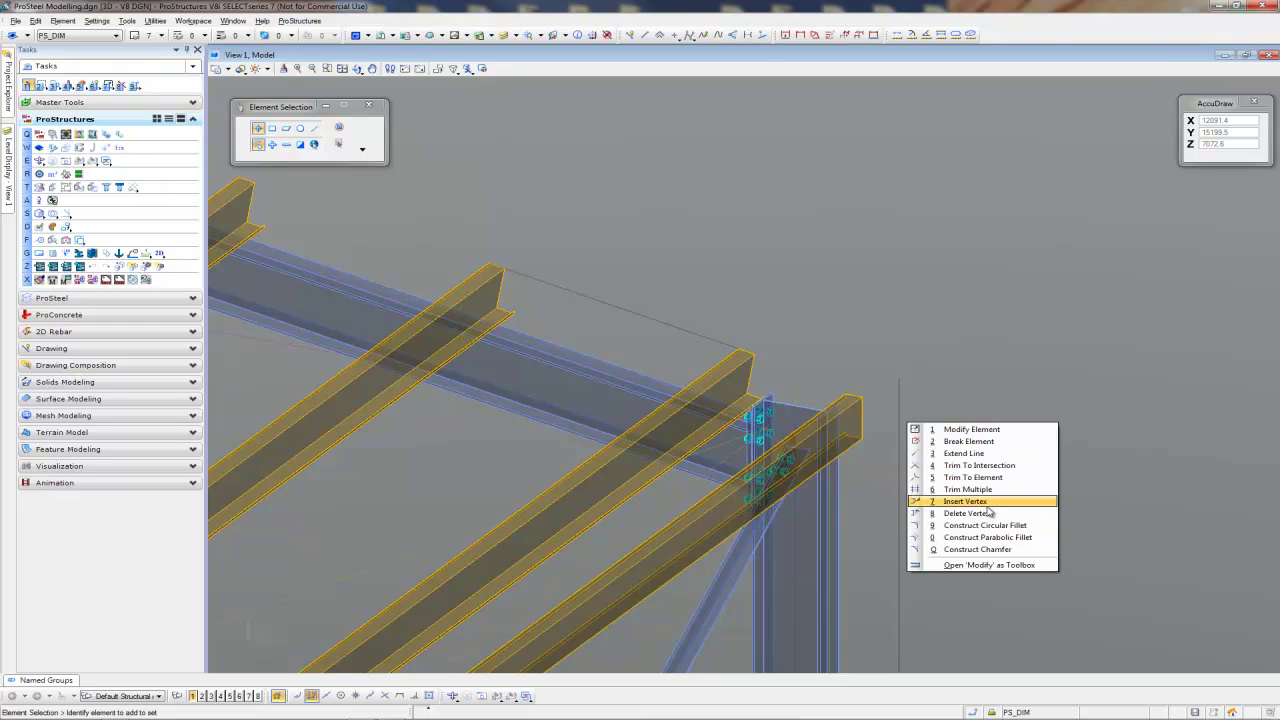
{"action": "left_click", "coordinate": [979, 466]}
{"action": "left_click", "coordinate": [715, 341]}
{"action": "left_click", "coordinate": [899, 467]}
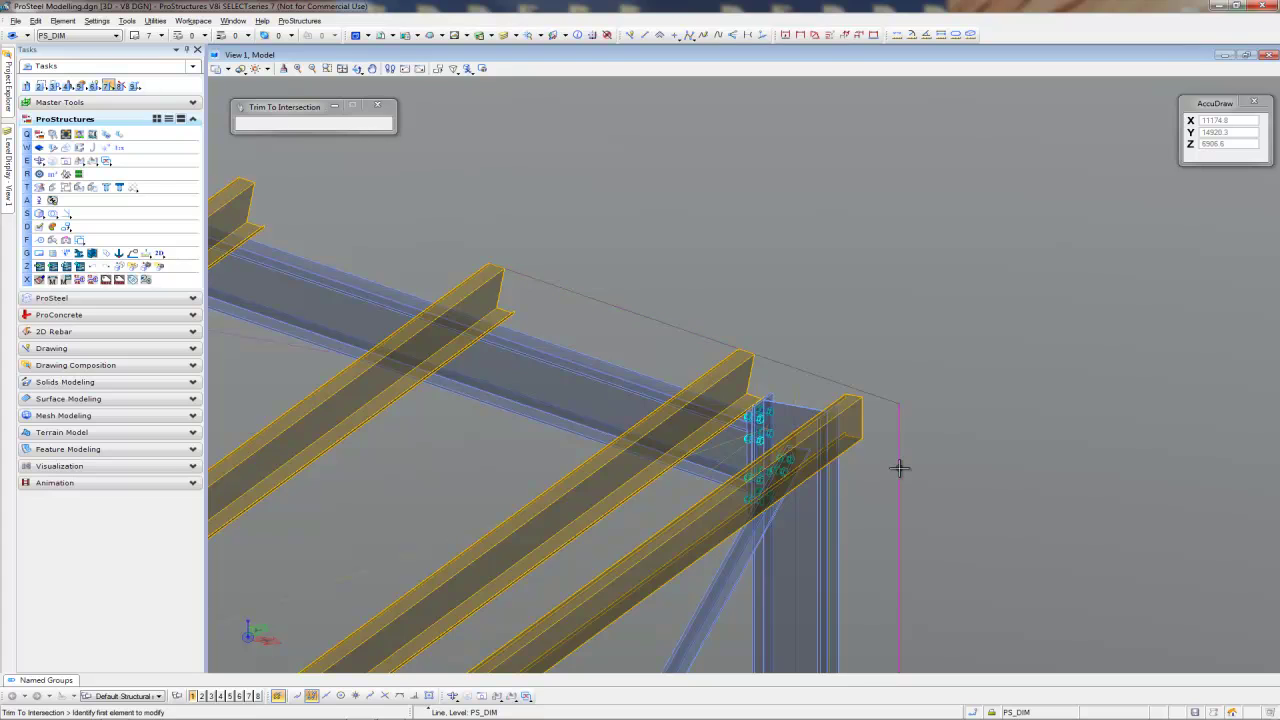
{"action": "left_click", "coordinate": [950, 463]}
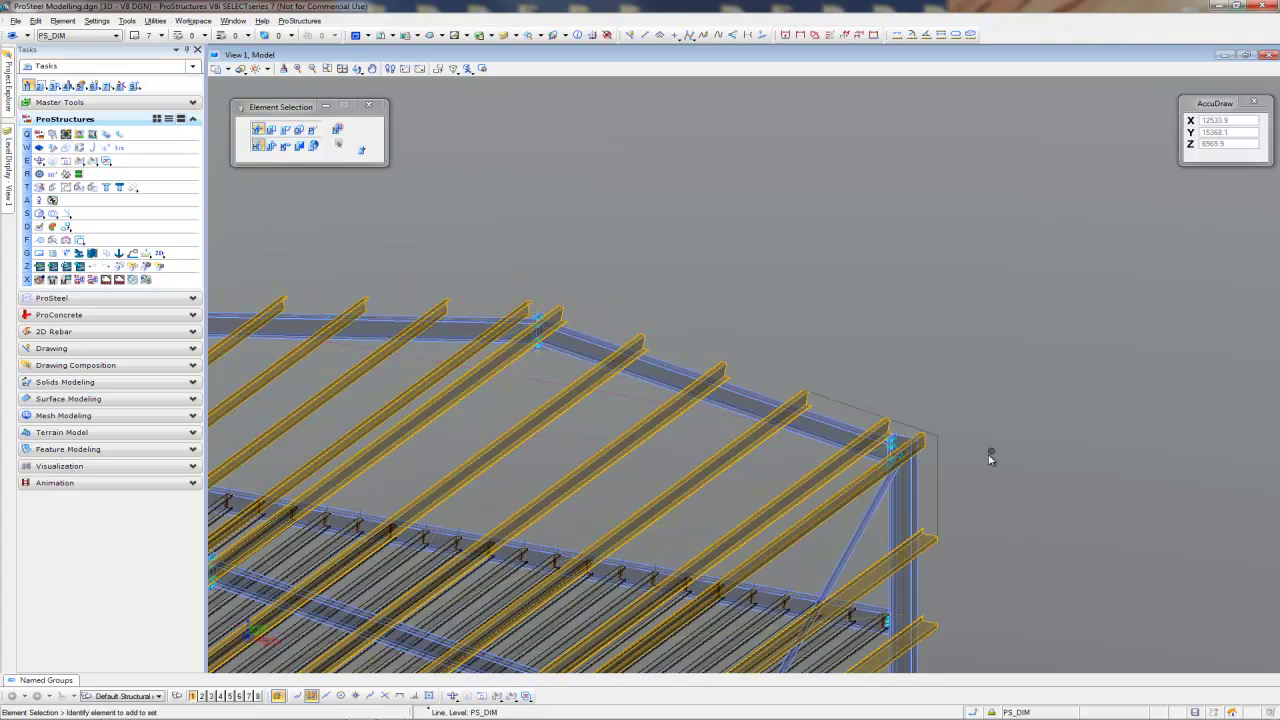
- Move the eaves C-section by its outer top corner to the intersection of the roof and wall lines
{"action": "middle_click_drag", "start_coordinate": [978, 455], "coordinate": [1028, 356]}
{"action": "scroll", "coordinate": [1023, 362], "scroll_direction": "down", "scroll_amount": 2}
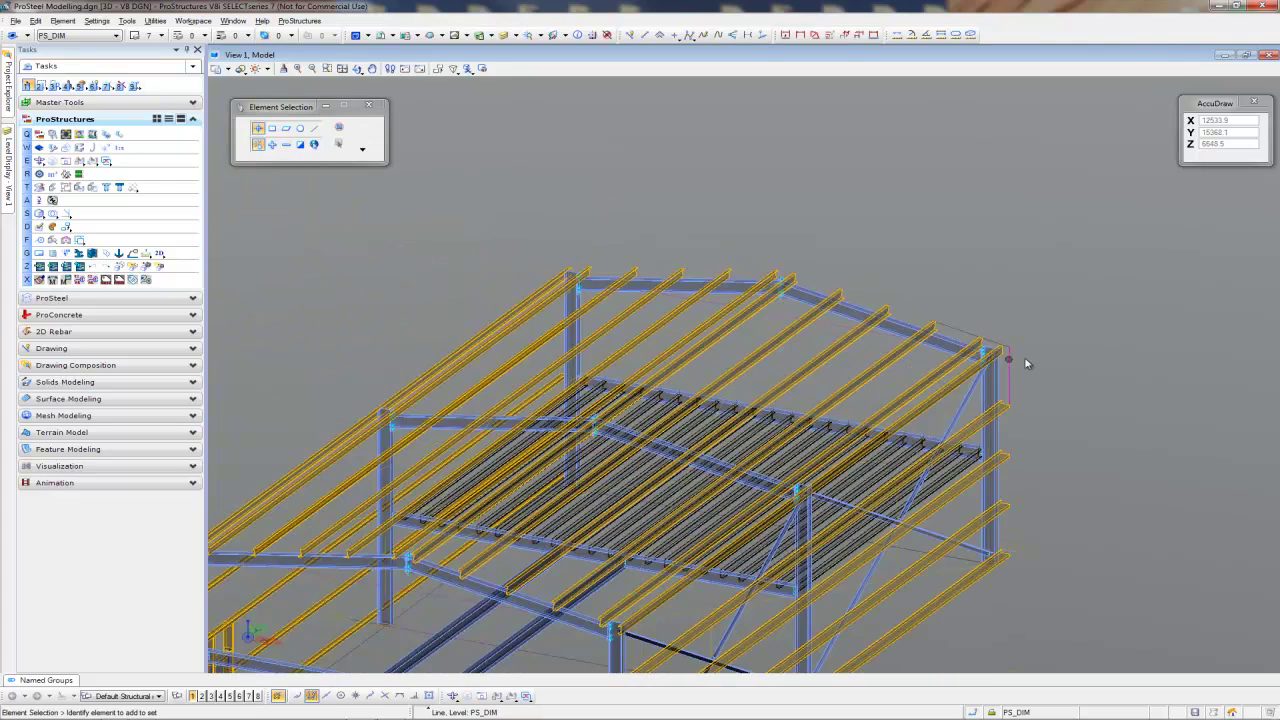
{"action": "scroll", "coordinate": [1020, 345], "scroll_direction": "up", "scroll_amount": 7}
{"action": "scroll", "coordinate": [846, 431], "scroll_direction": "up", "scroll_amount": 5}
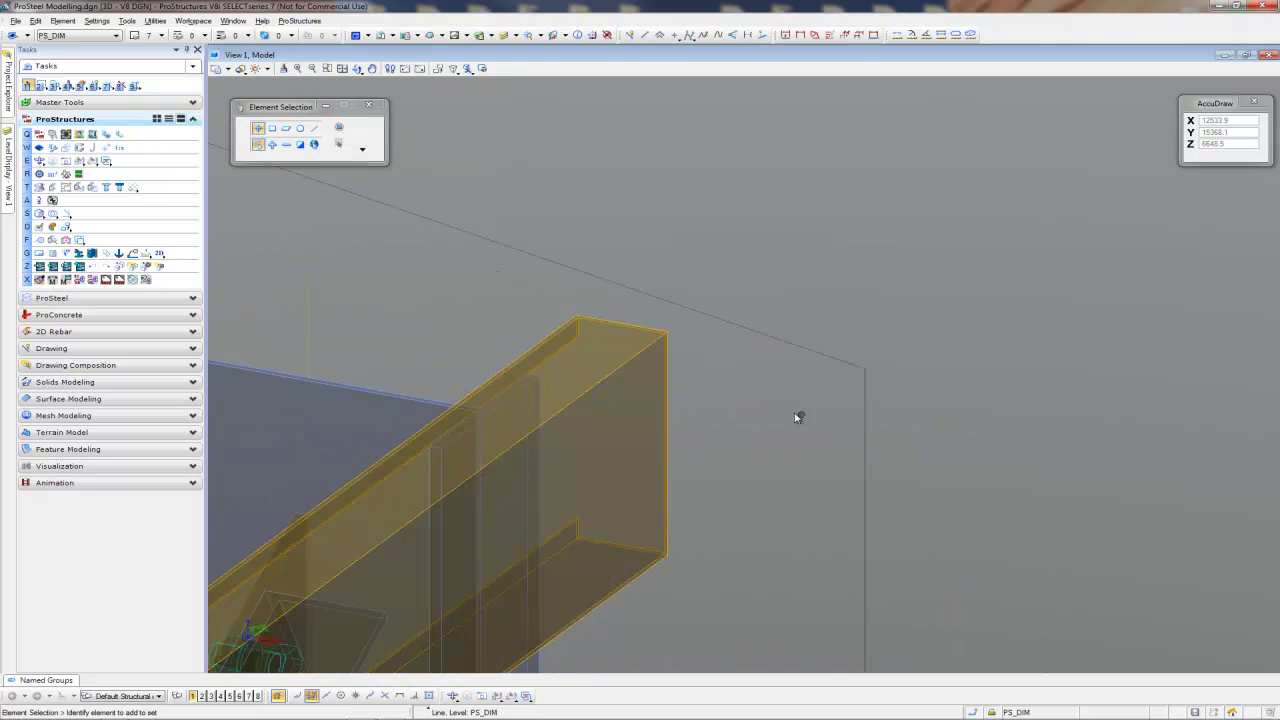
{"action": "left_click", "coordinate": [655, 341]}
{"action": "right_click", "coordinate": [720, 338]}
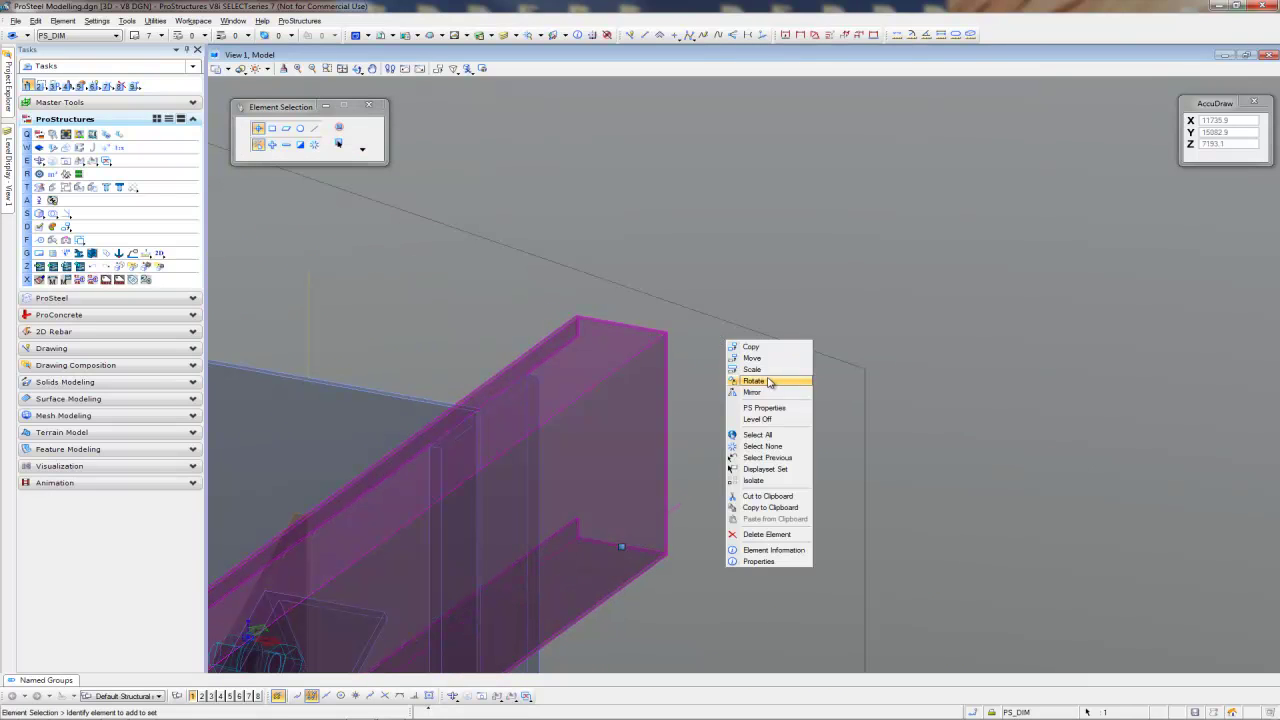
{"action": "left_click", "coordinate": [761, 359]}
{"action": "left_click", "coordinate": [670, 329]}
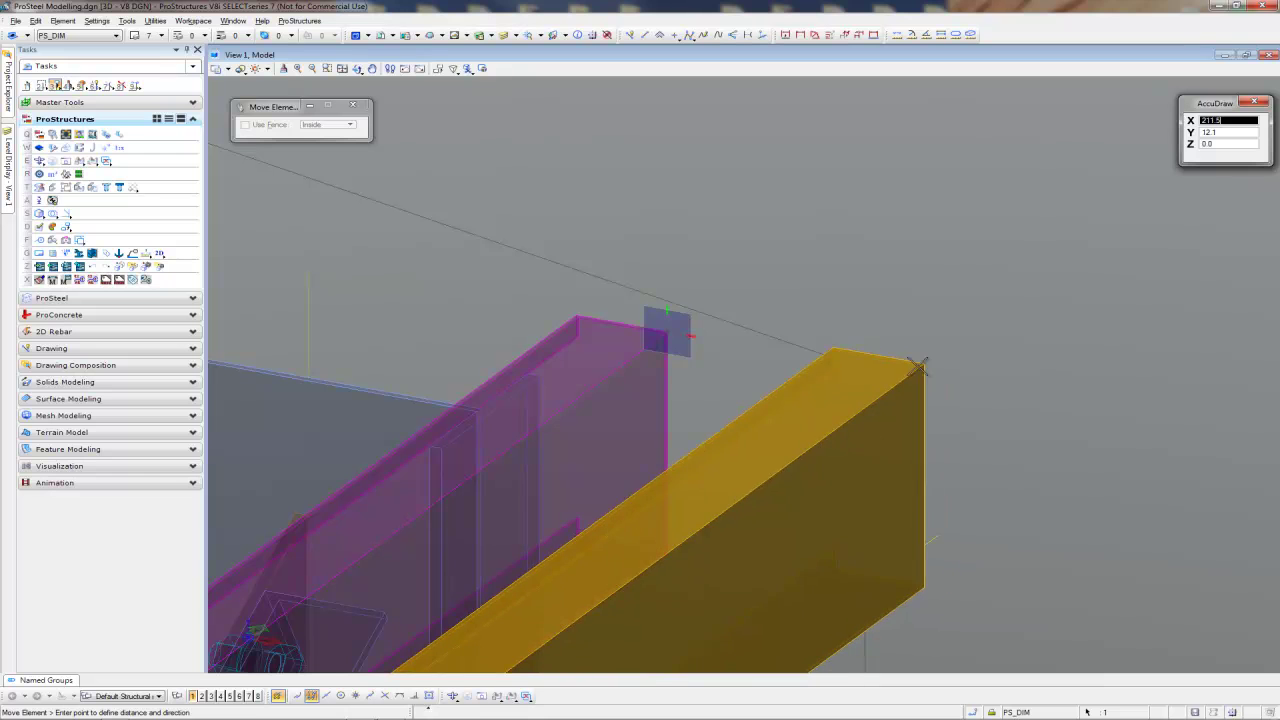
{"action": "right_click", "coordinate": [977, 410]}
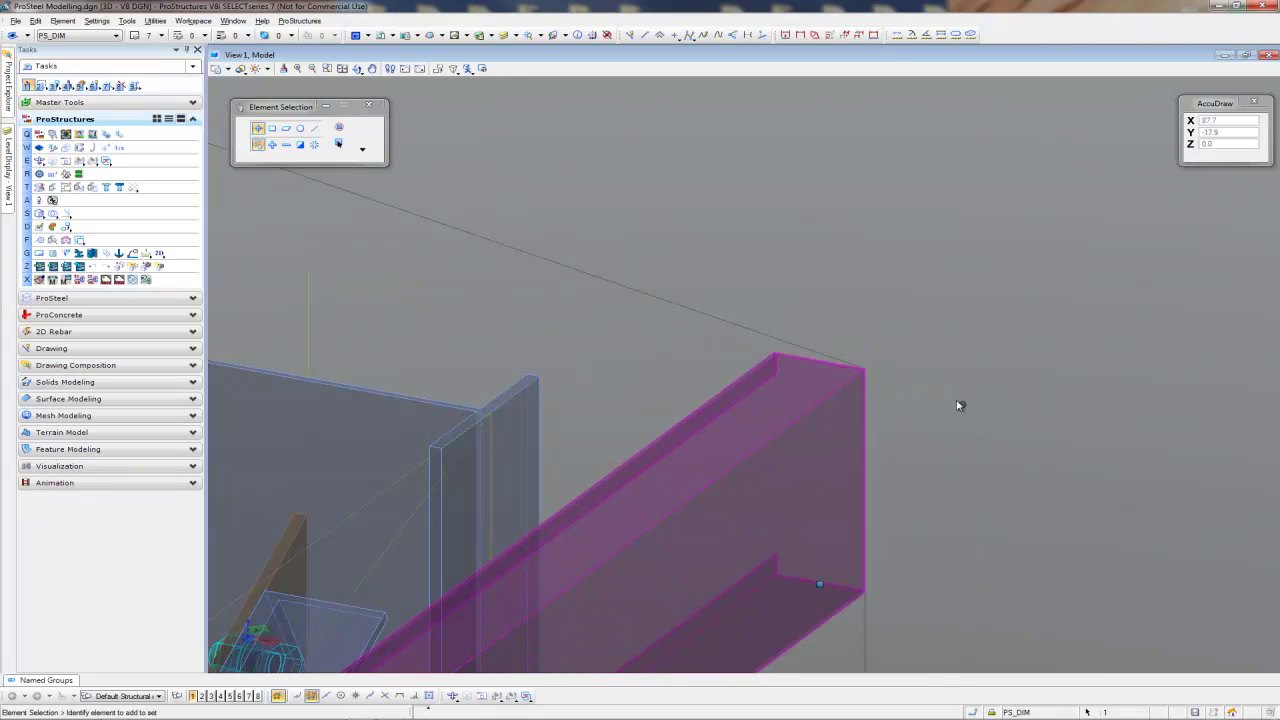
{"action": "left_click", "coordinate": [949, 408]}
{"action": "scroll", "coordinate": [949, 412], "scroll_direction": "down", "scroll_amount": 5}
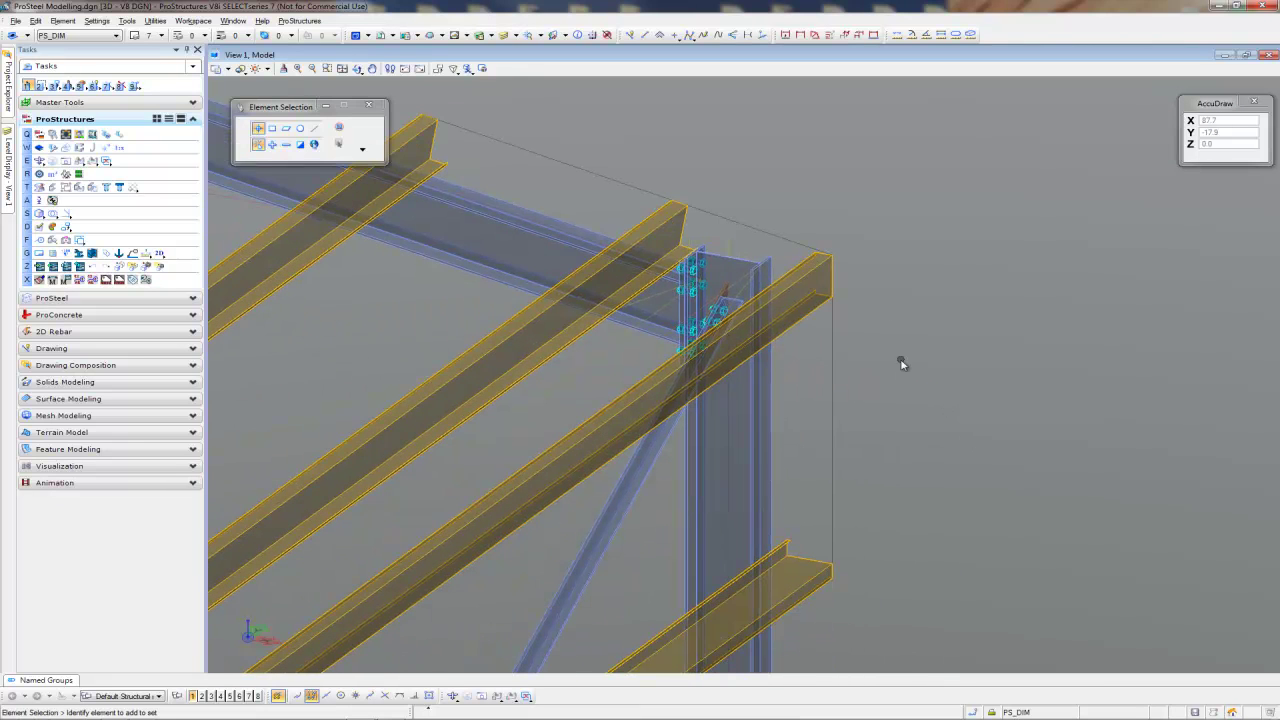